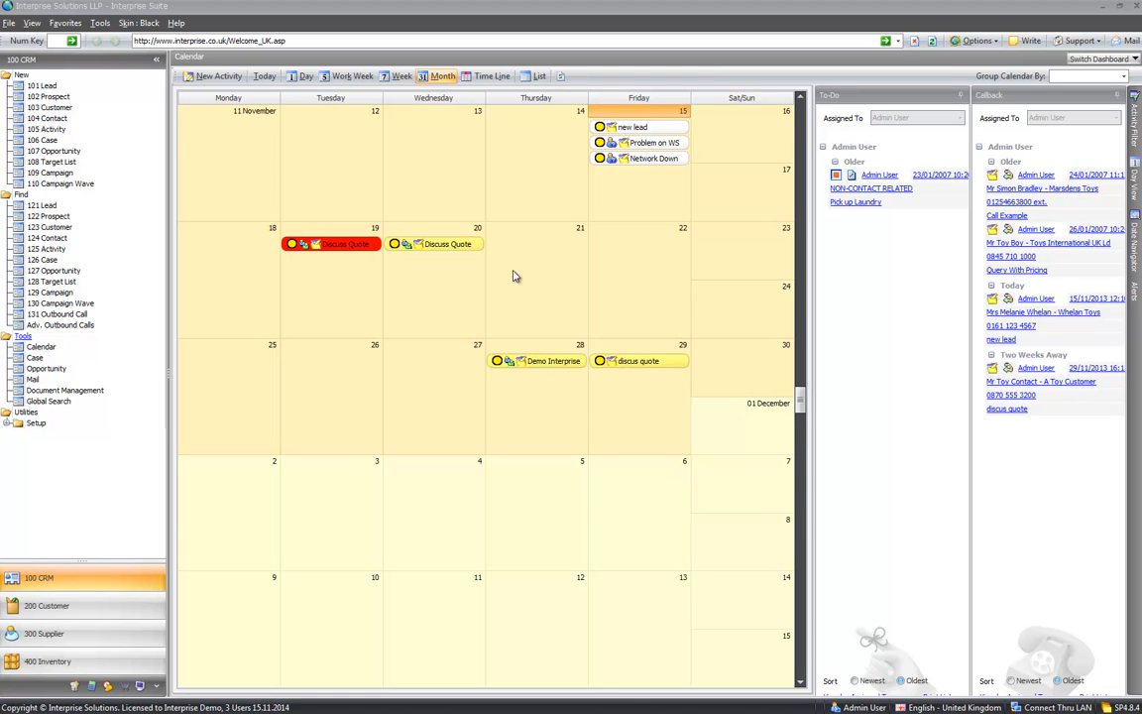
# - Select the Thursday 21 November cell in the month calendar
pyautogui.click(534, 241)
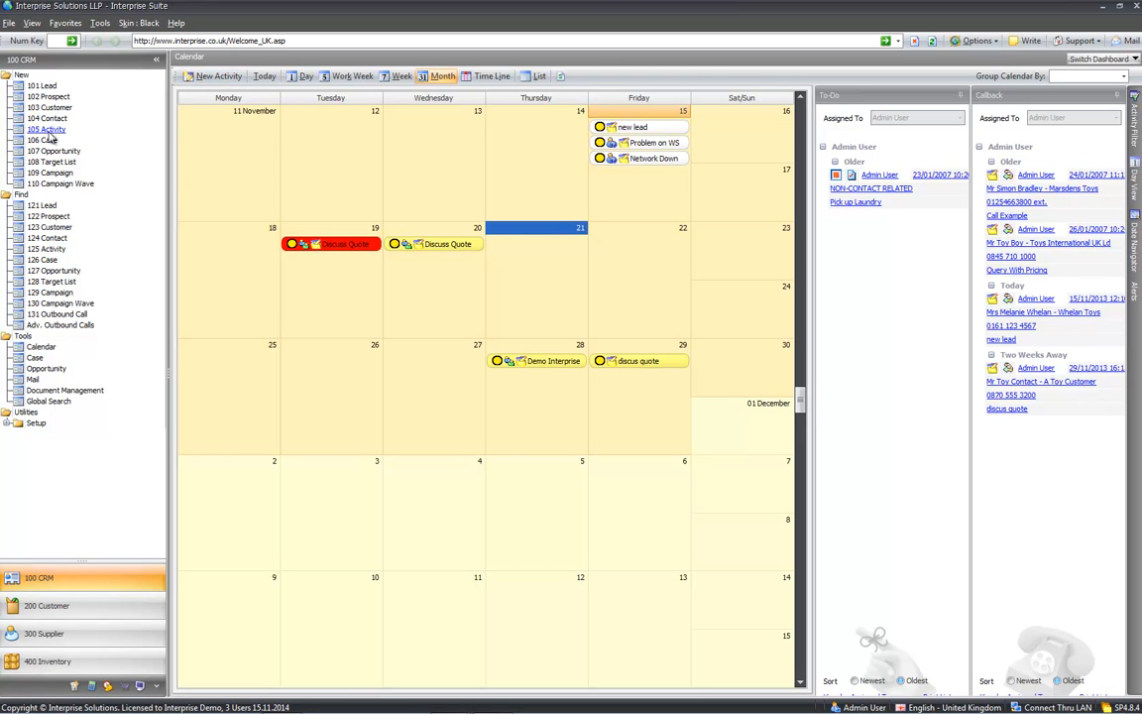
# - Create a new activity on 21 November with the subject 'Discuss Network Quote'
pyautogui.doubleClick(526, 228)
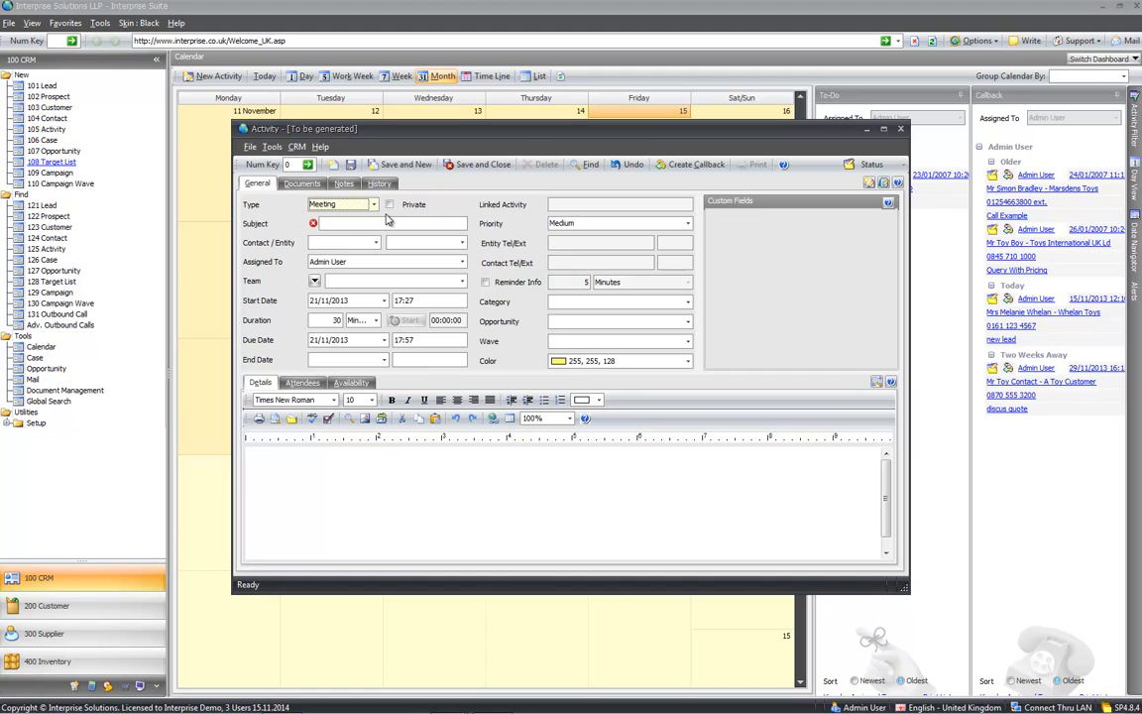
pyautogui.click(380, 223)
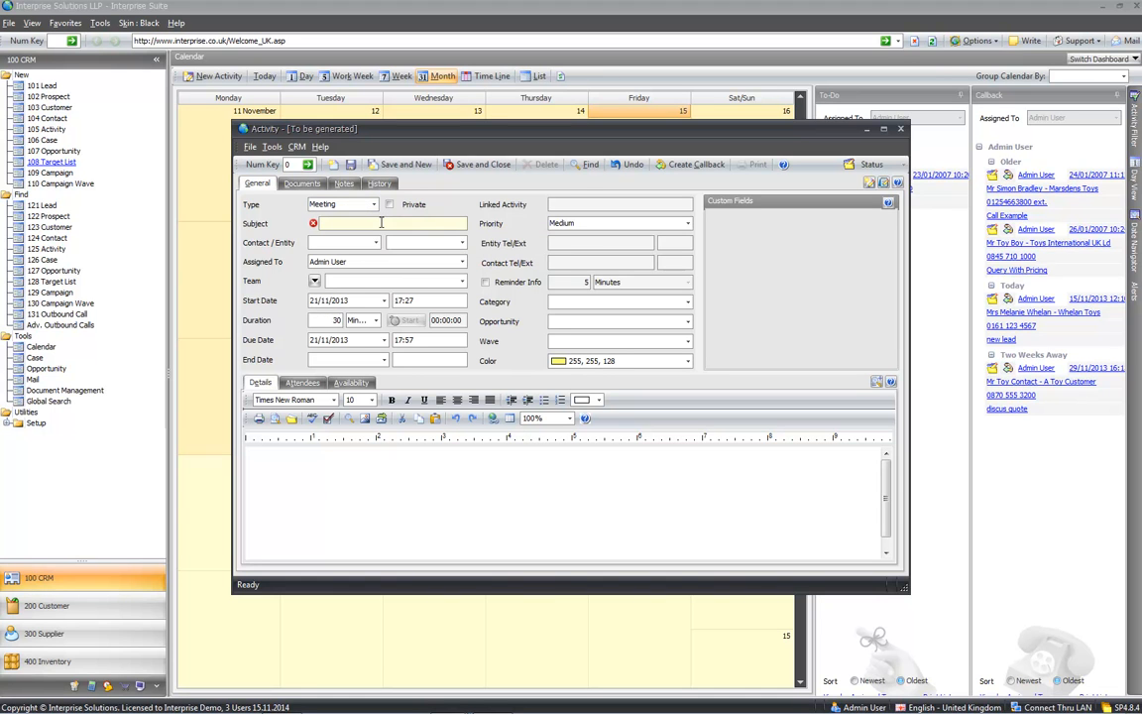
pyautogui.write('Discuss Network Quote')
# - Look up 'toy' and link The Toy House contact, filling in the phone details
pyautogui.click(335, 247)
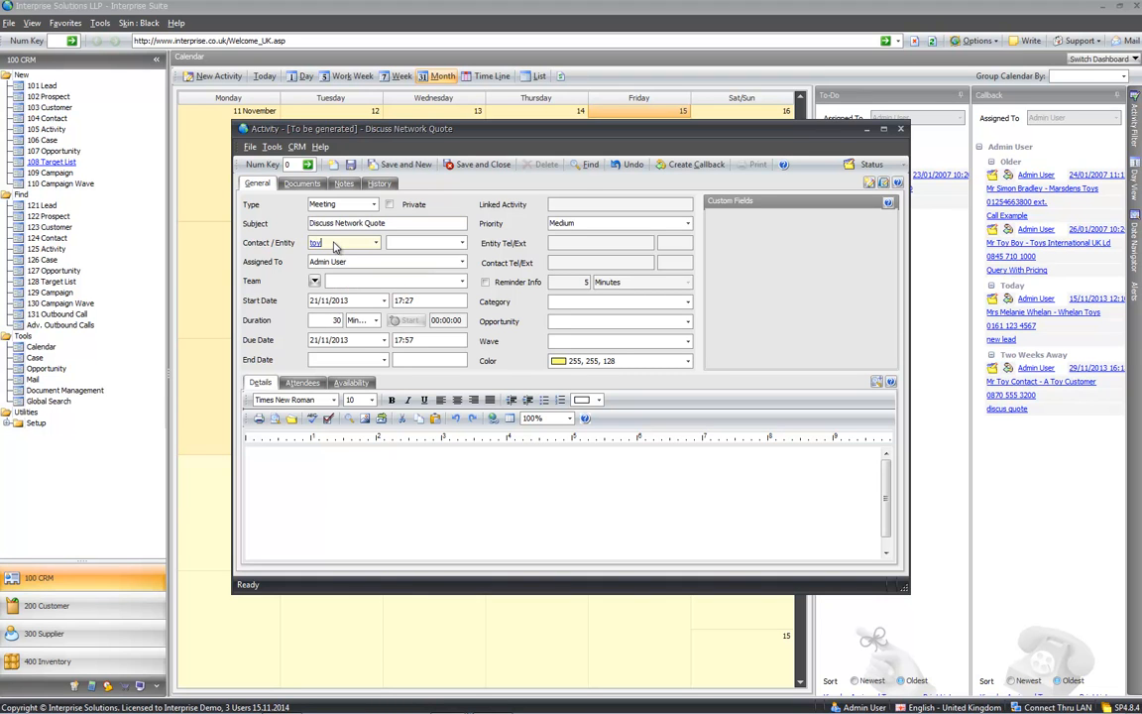
pyautogui.press('Return')
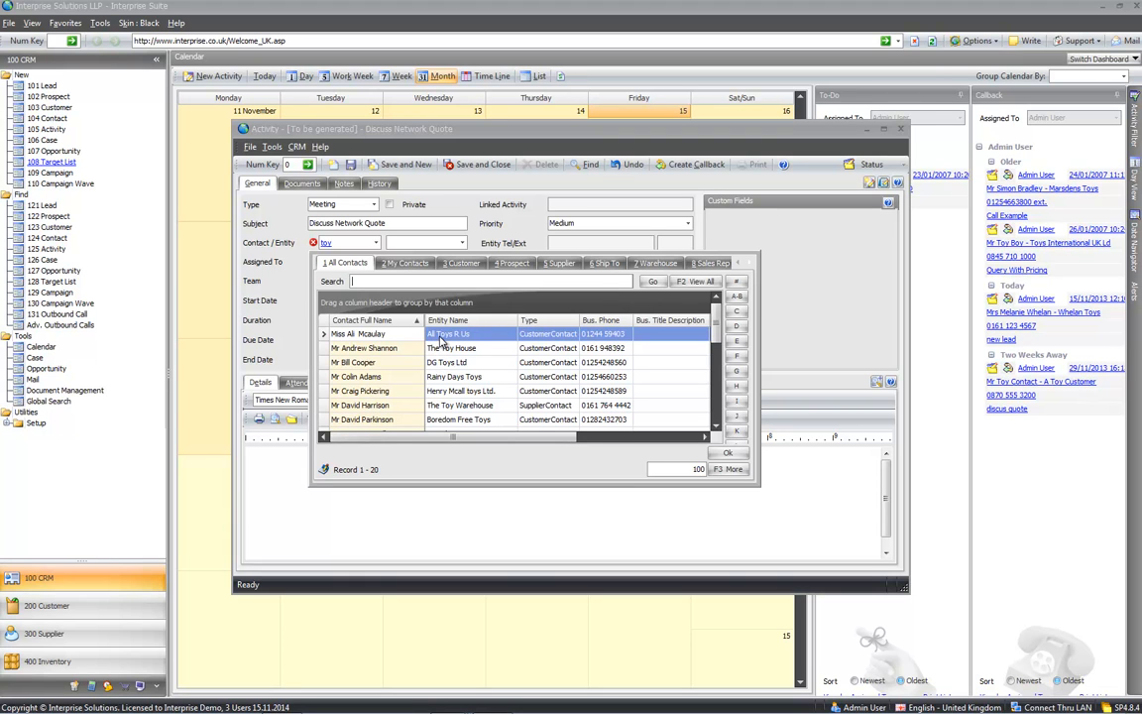
pyautogui.click(443, 347)
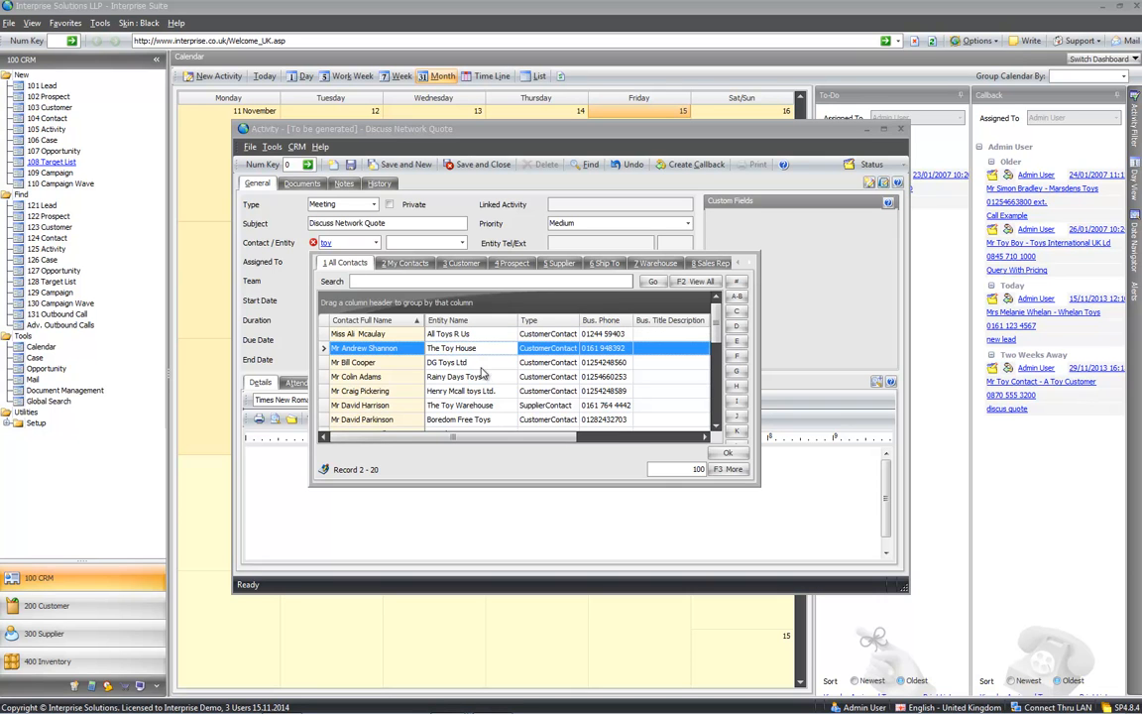
pyautogui.doubleClick(472, 353)
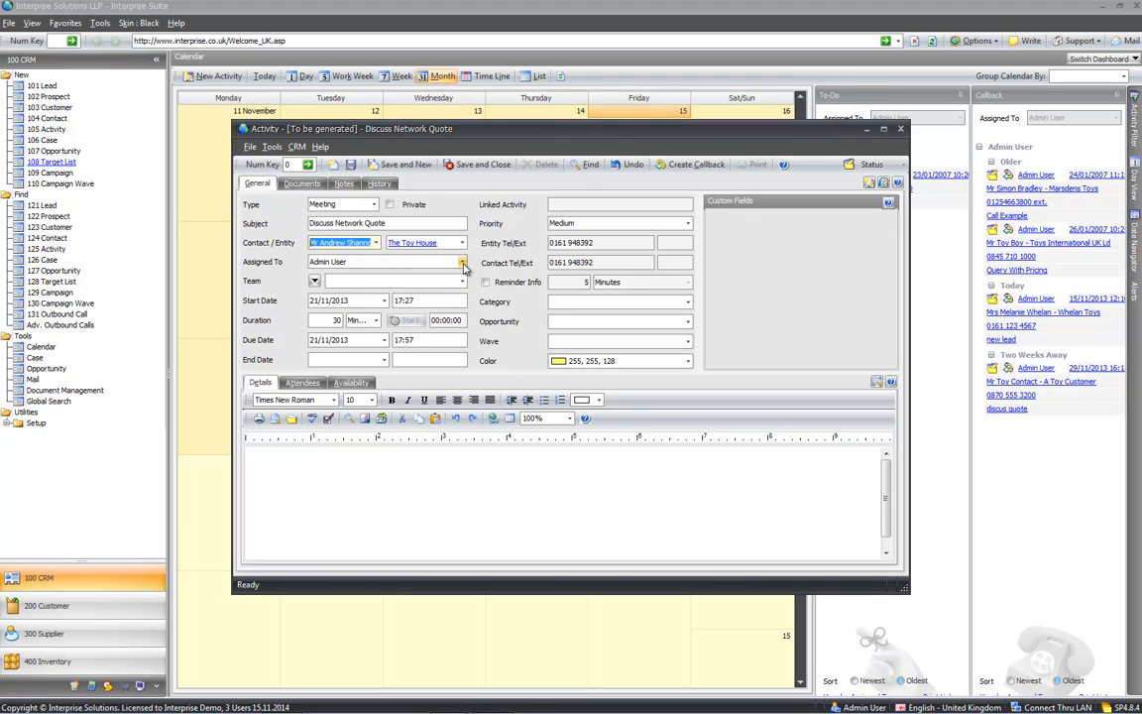
# - Enter 'do this and that' as the meeting's details note
pyautogui.click(314, 281)
pyautogui.click(322, 296)
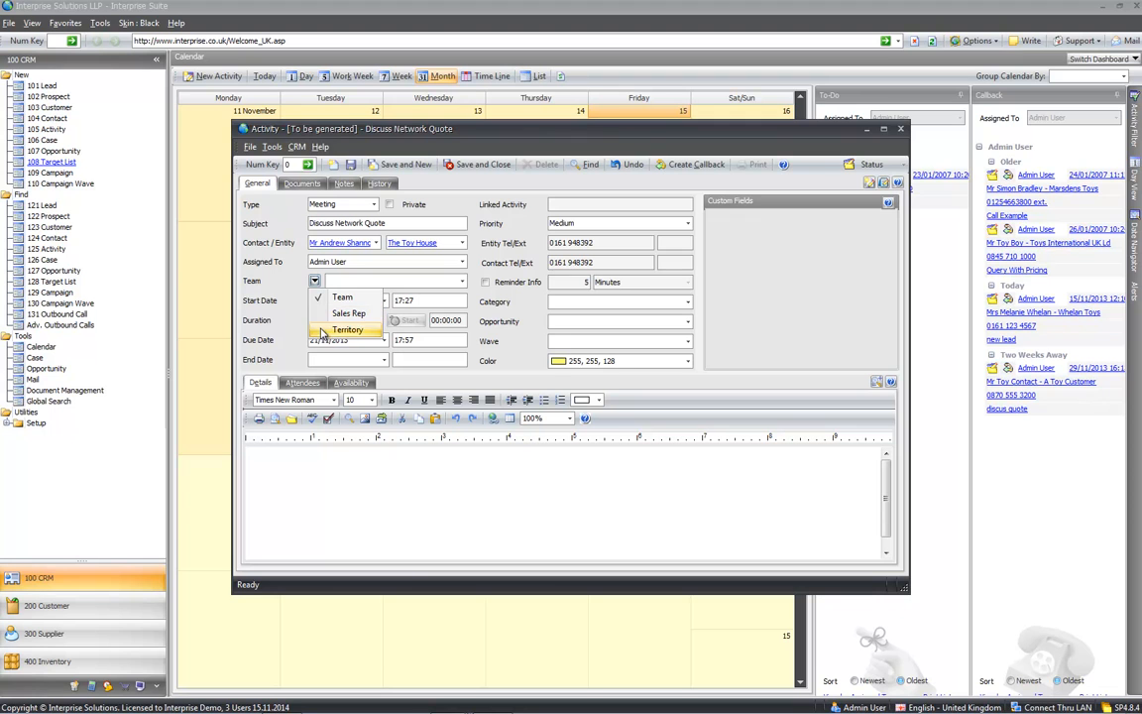
pyautogui.click(297, 285)
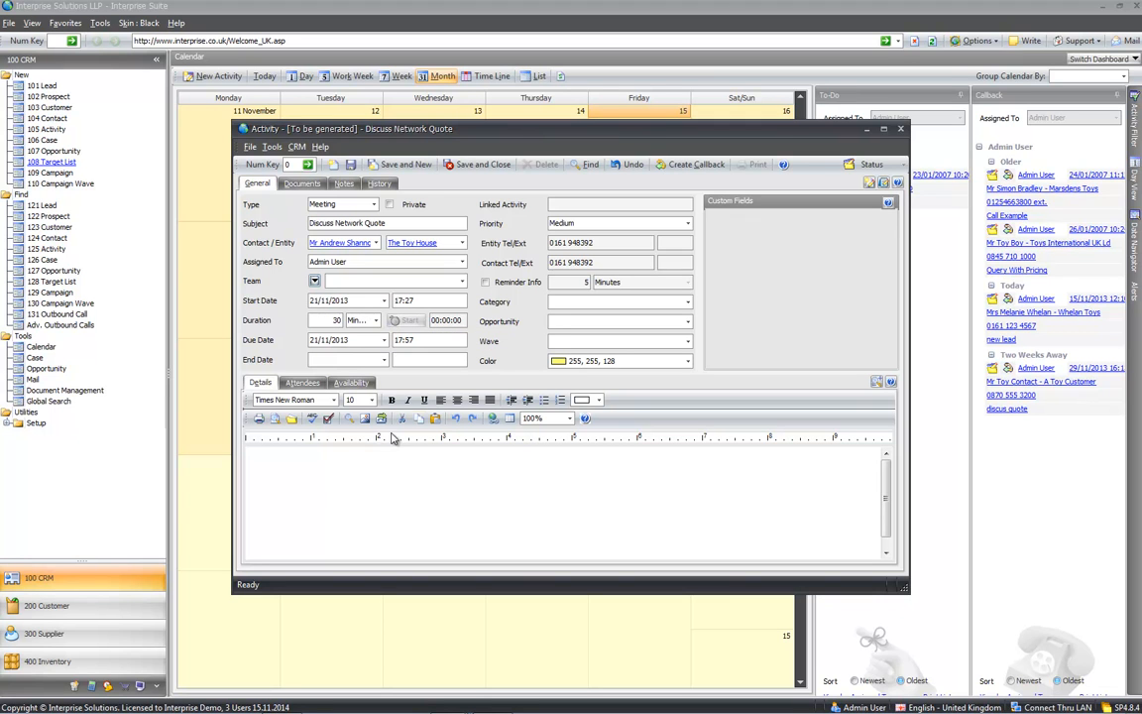
pyautogui.click(414, 480)
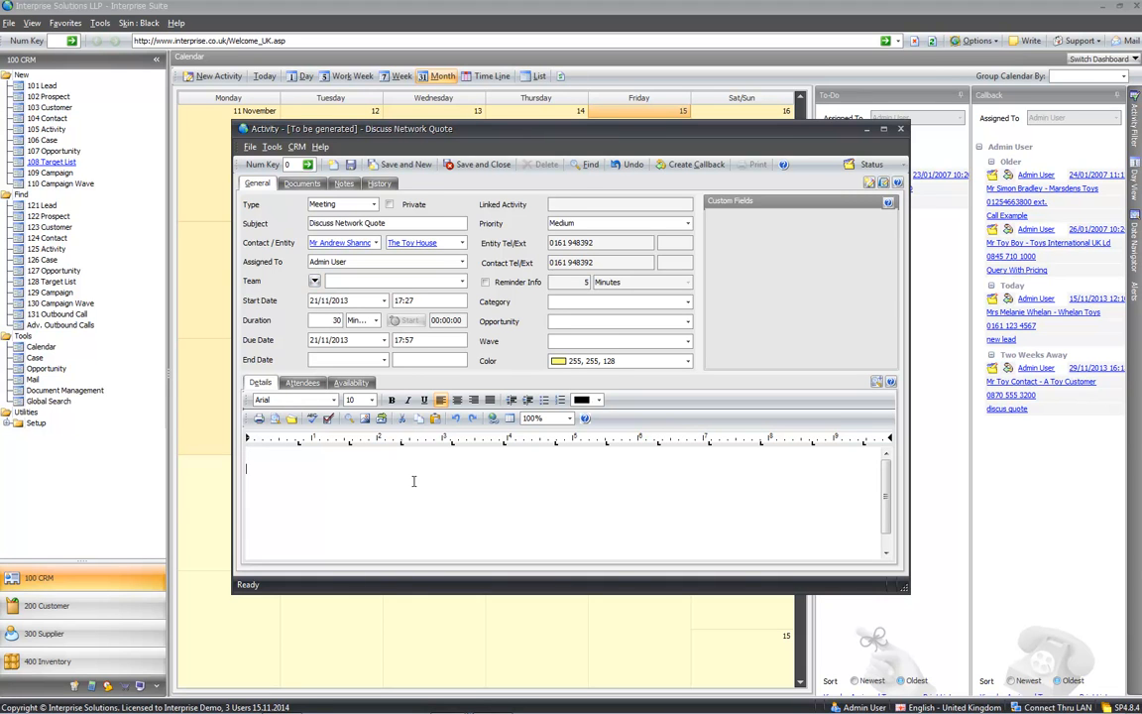
pyautogui.write('do this and that')
# - Add Basic User to the meeting's attendees
pyautogui.click(300, 385)
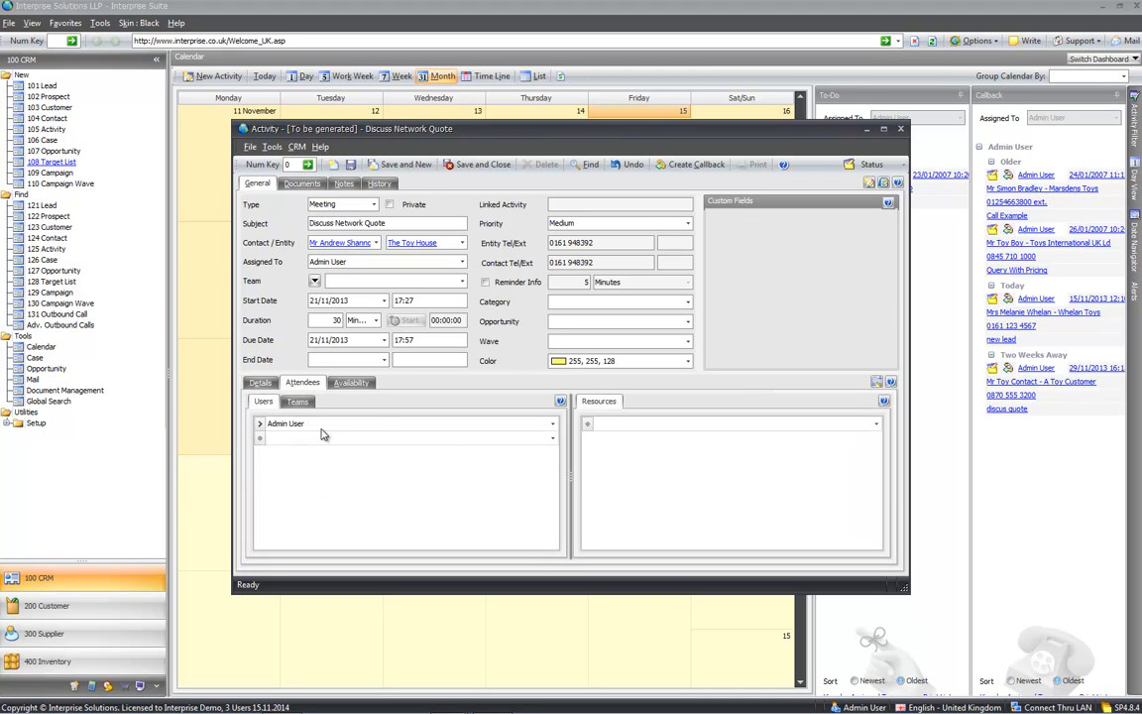
pyautogui.click(553, 424)
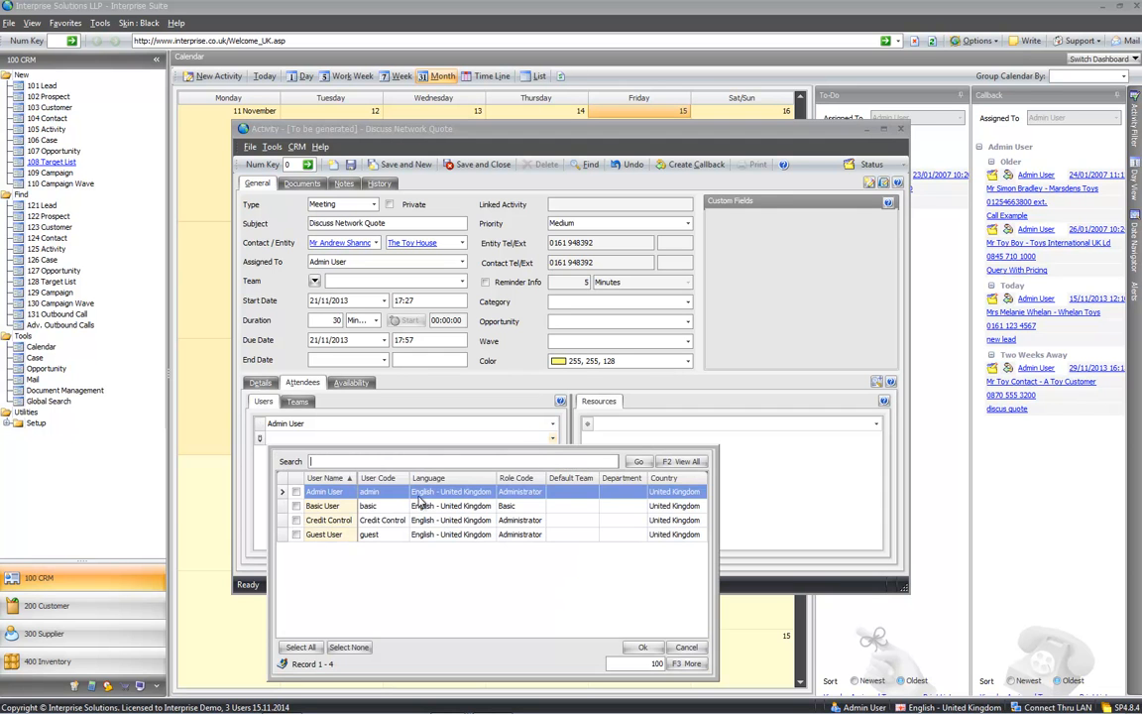
pyautogui.click(296, 507)
pyautogui.click(643, 648)
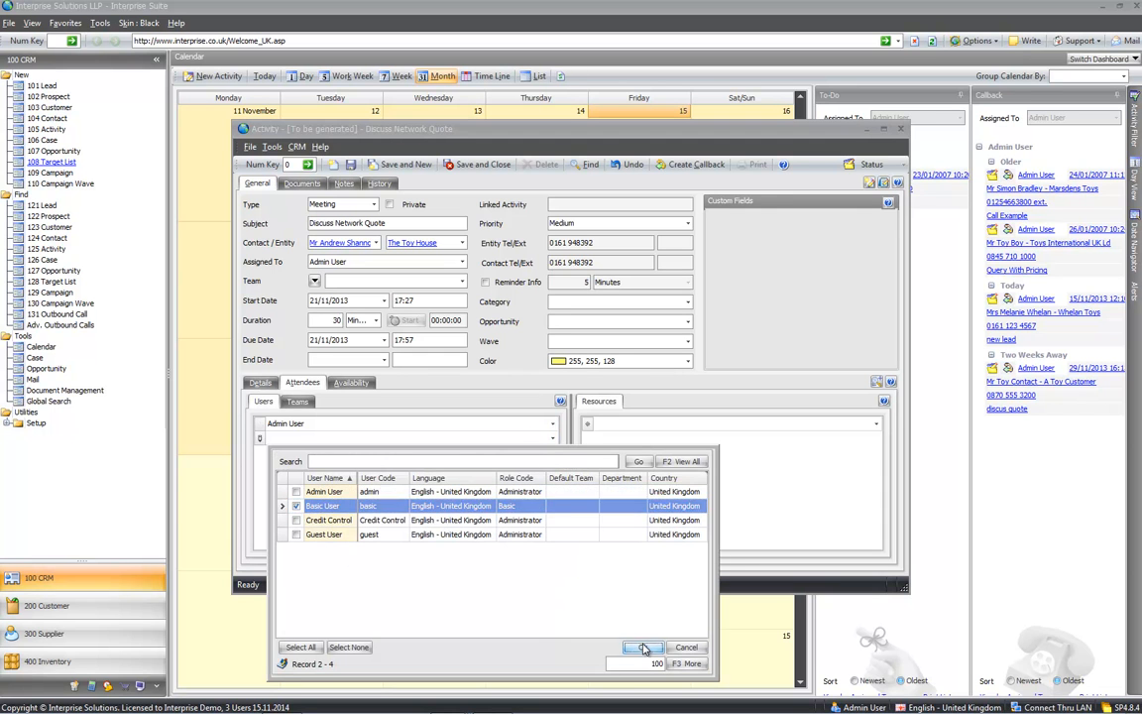
# - Book the Conference Room and Overhead Projector as meeting resources
pyautogui.click(876, 423)
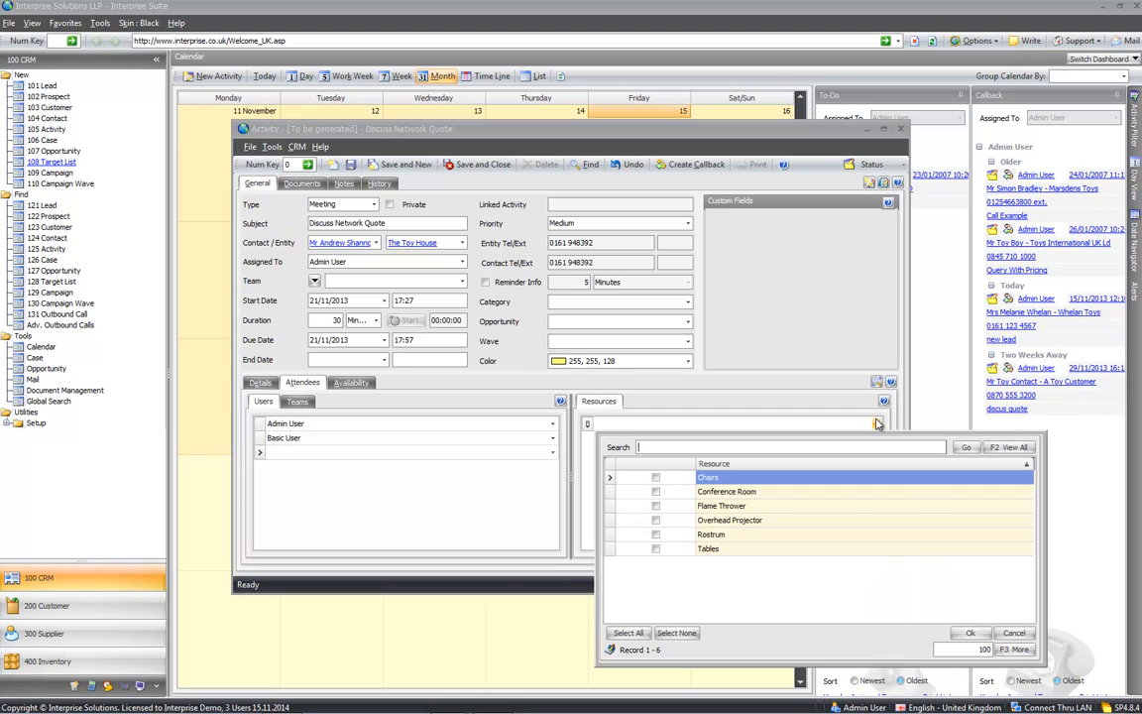
pyautogui.click(655, 492)
pyautogui.click(655, 519)
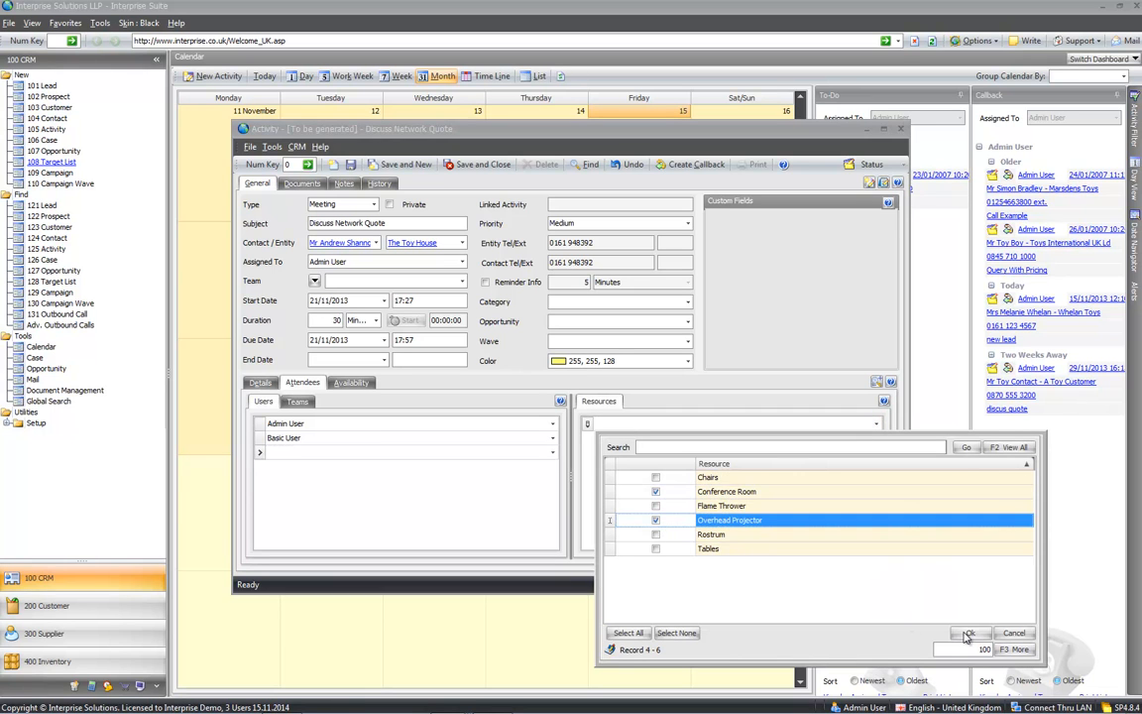
pyautogui.click(970, 632)
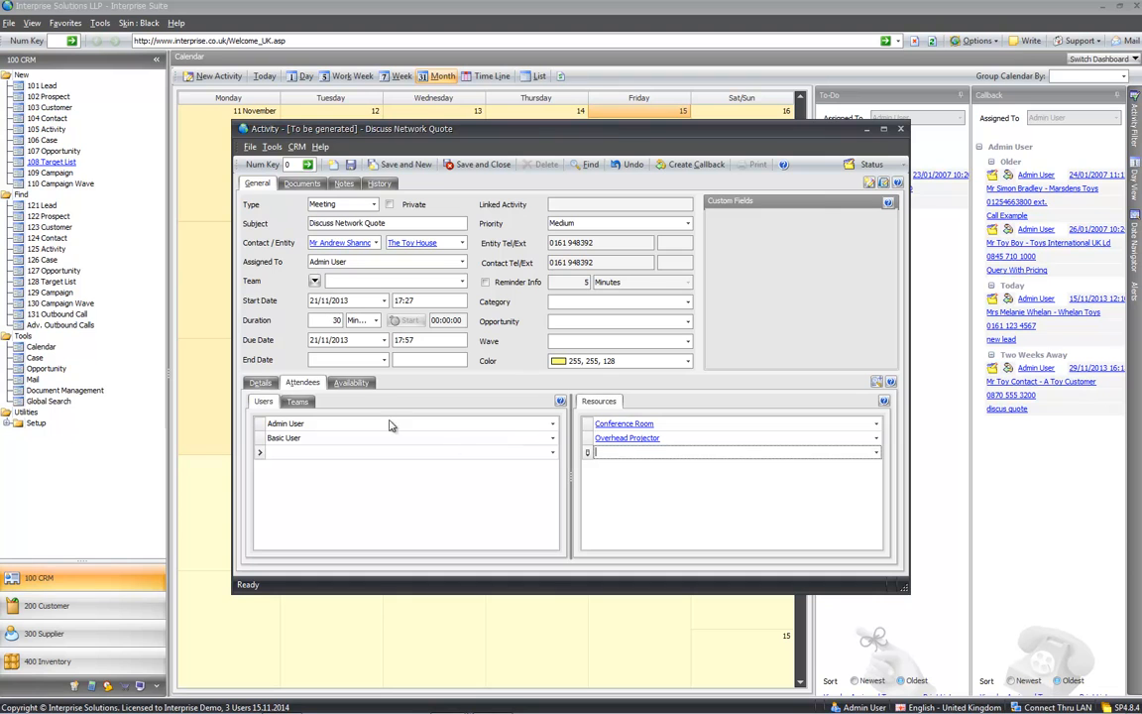
# - Move the meeting to 14:00–14:30 on 21/11/2013 using the availability timeline
pyautogui.click(351, 383)
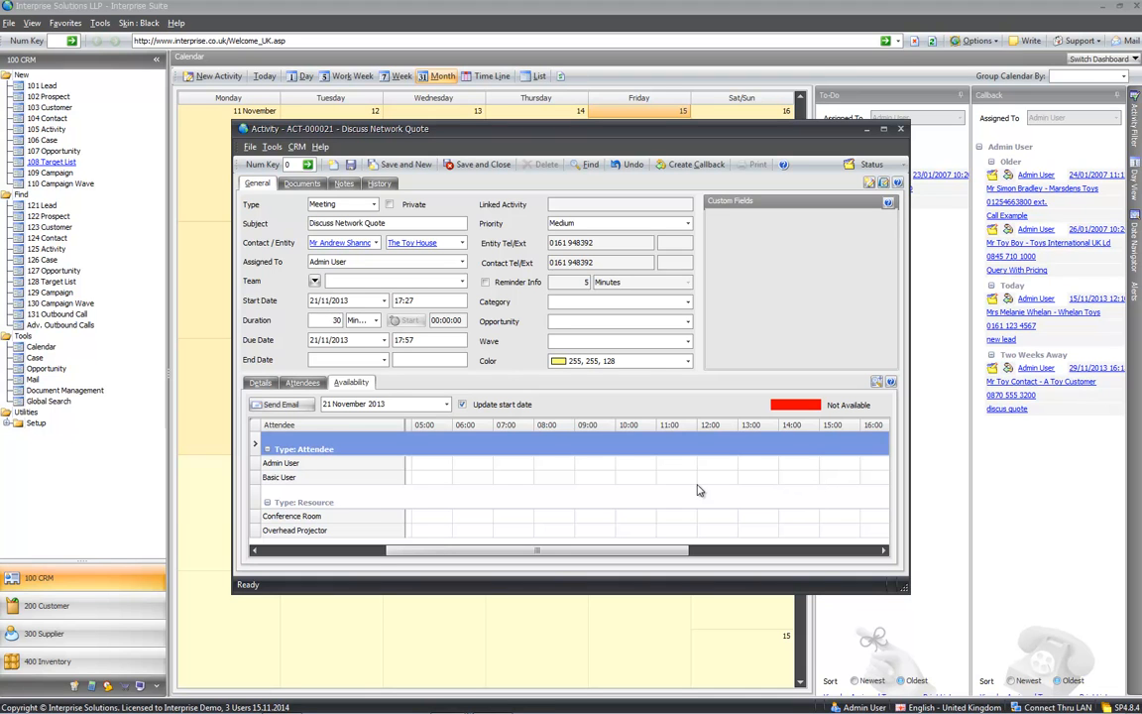
pyautogui.click(793, 428)
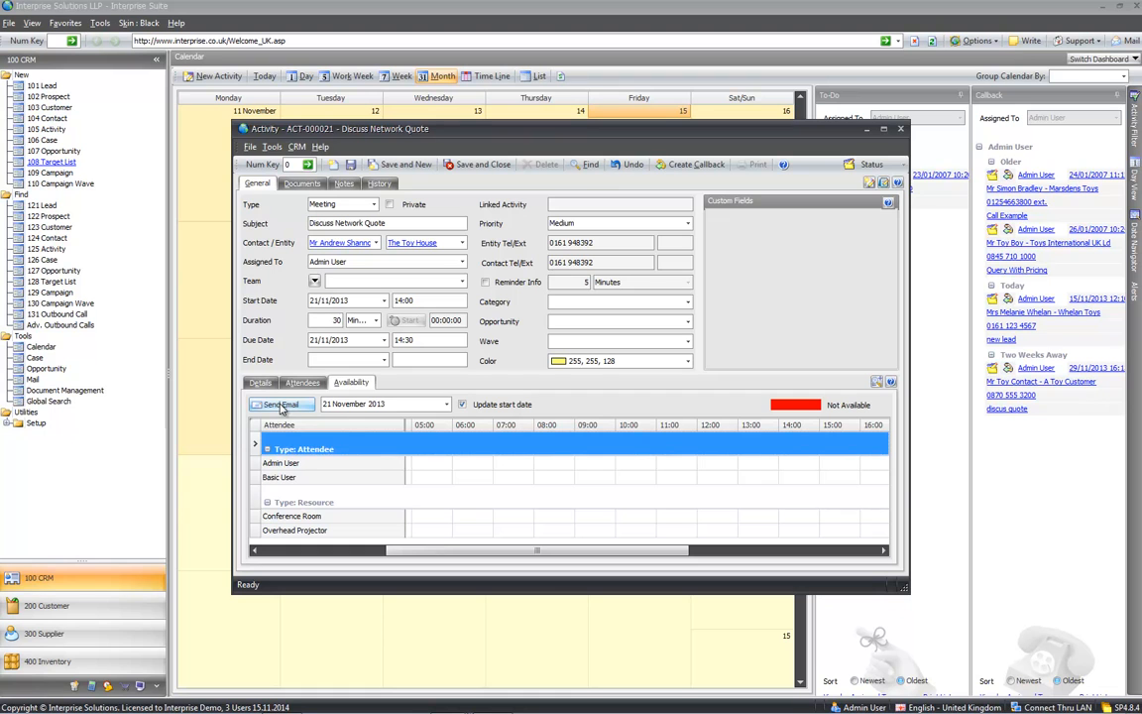
pyautogui.click(259, 382)
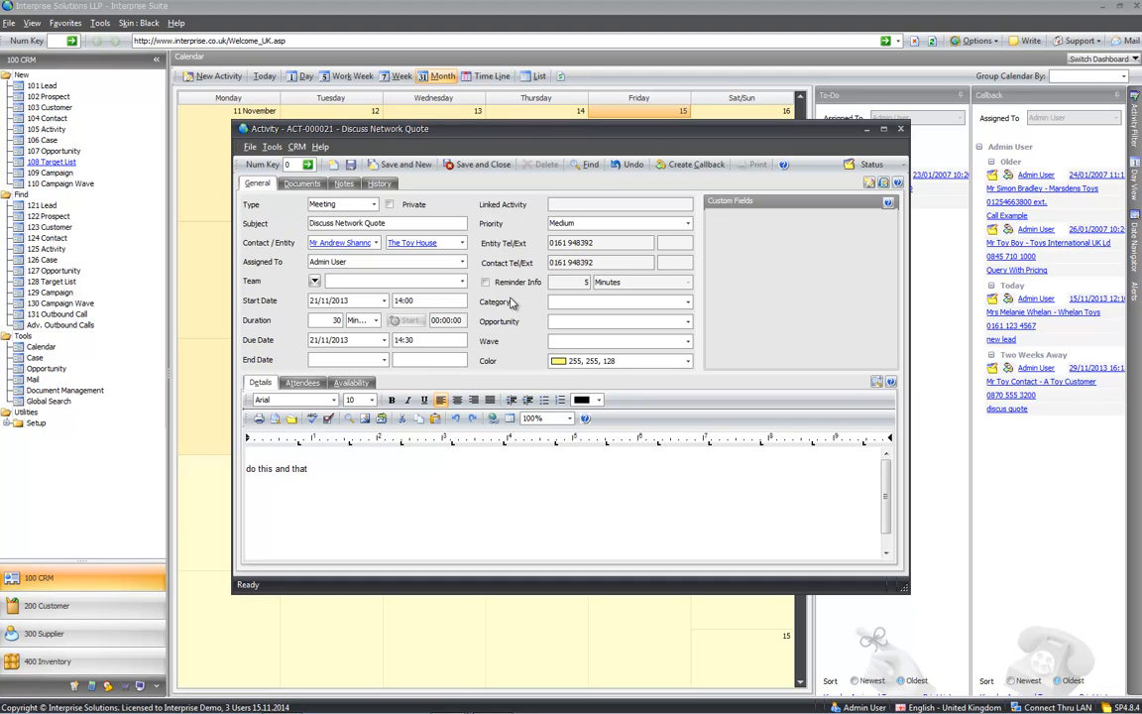
# - Set the meeting category to Sales Visit and save the activity
pyautogui.click(687, 302)
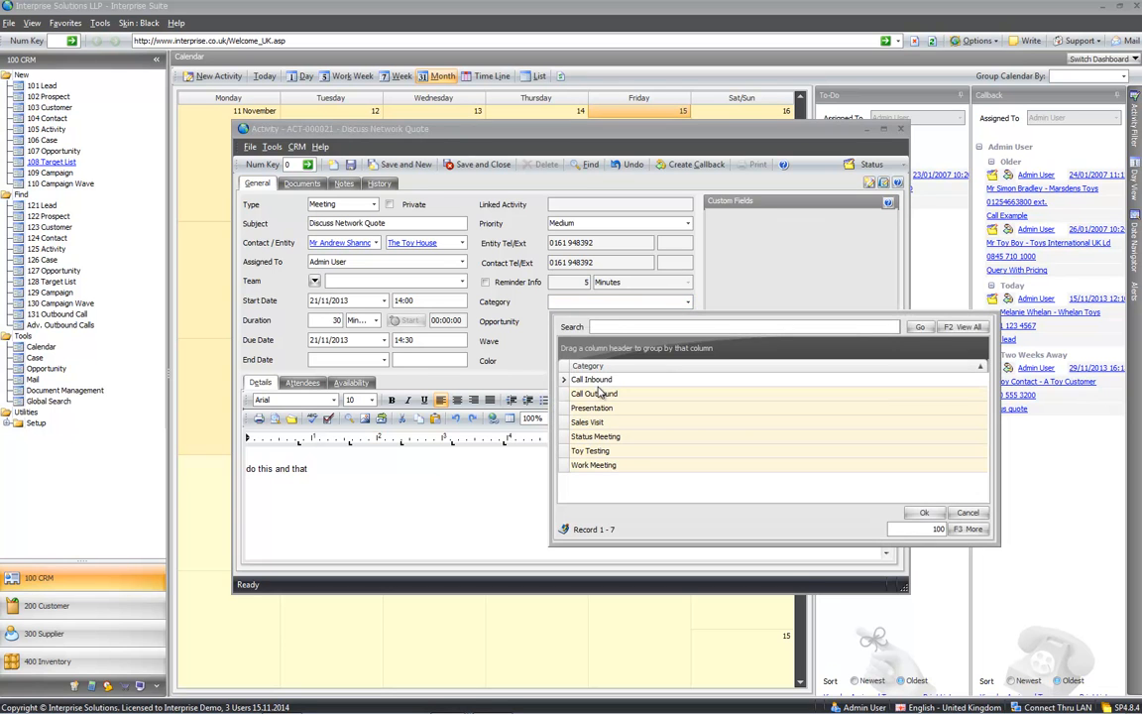
pyautogui.doubleClick(606, 423)
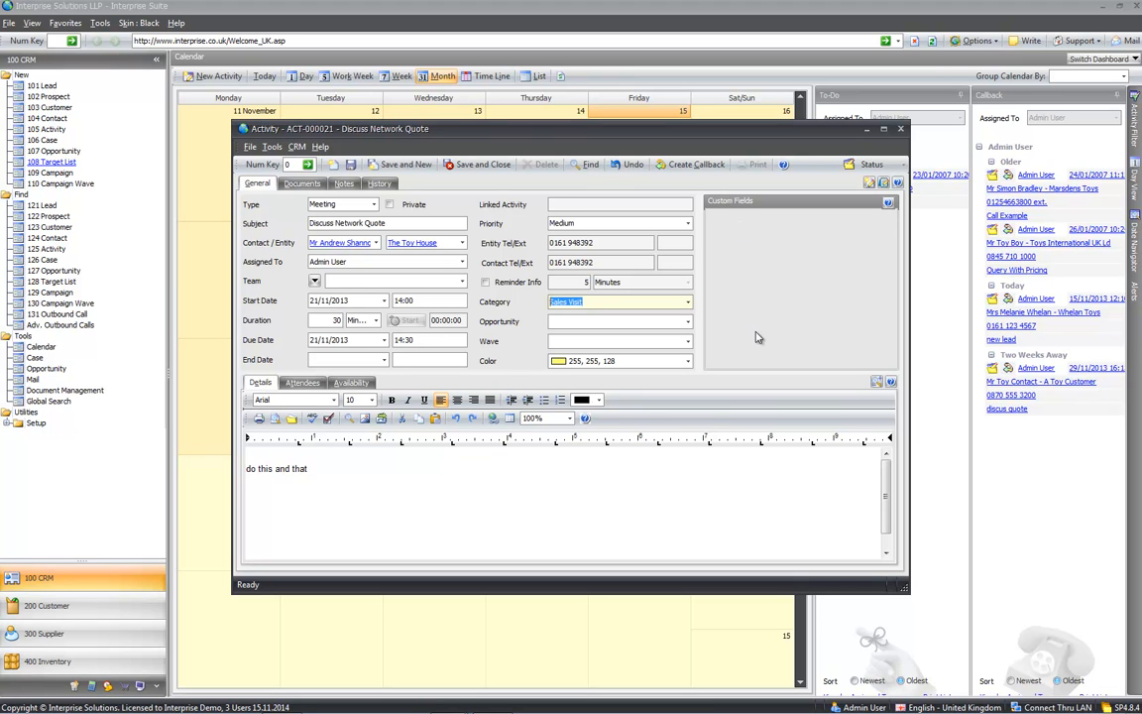
pyautogui.click(485, 164)
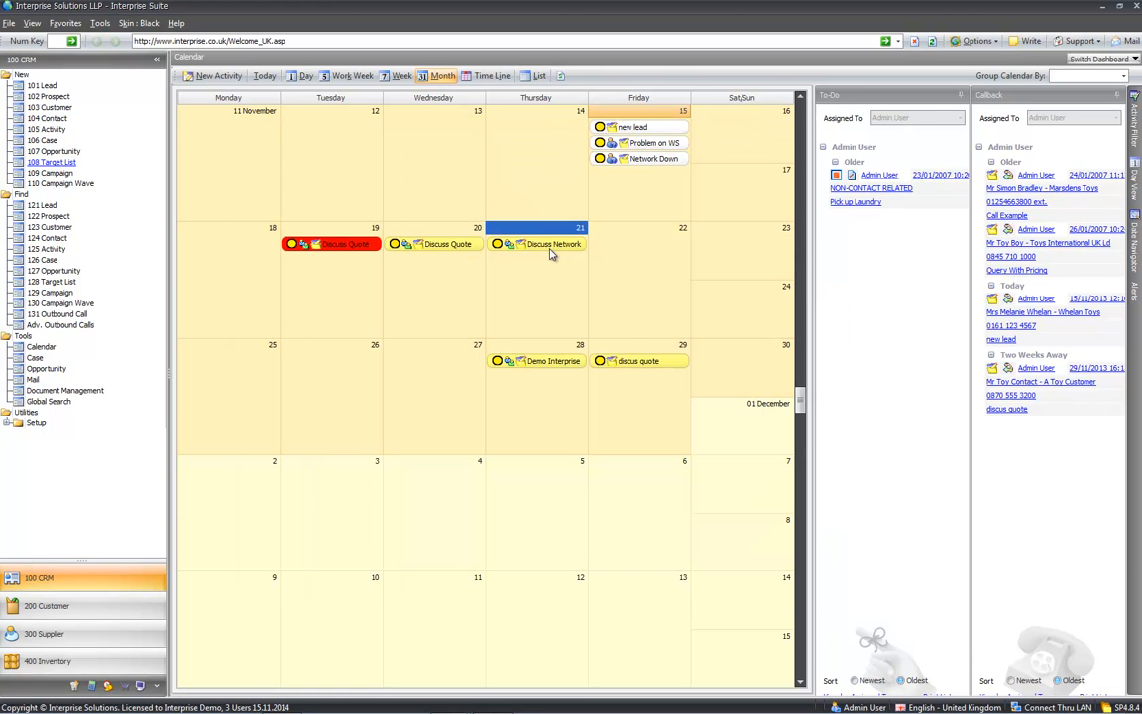
# - Group the calendar by Assigned To/Attendee to show Admin User and Basic User grids
pyautogui.moveTo(544, 248)
pyautogui.click(1124, 77)
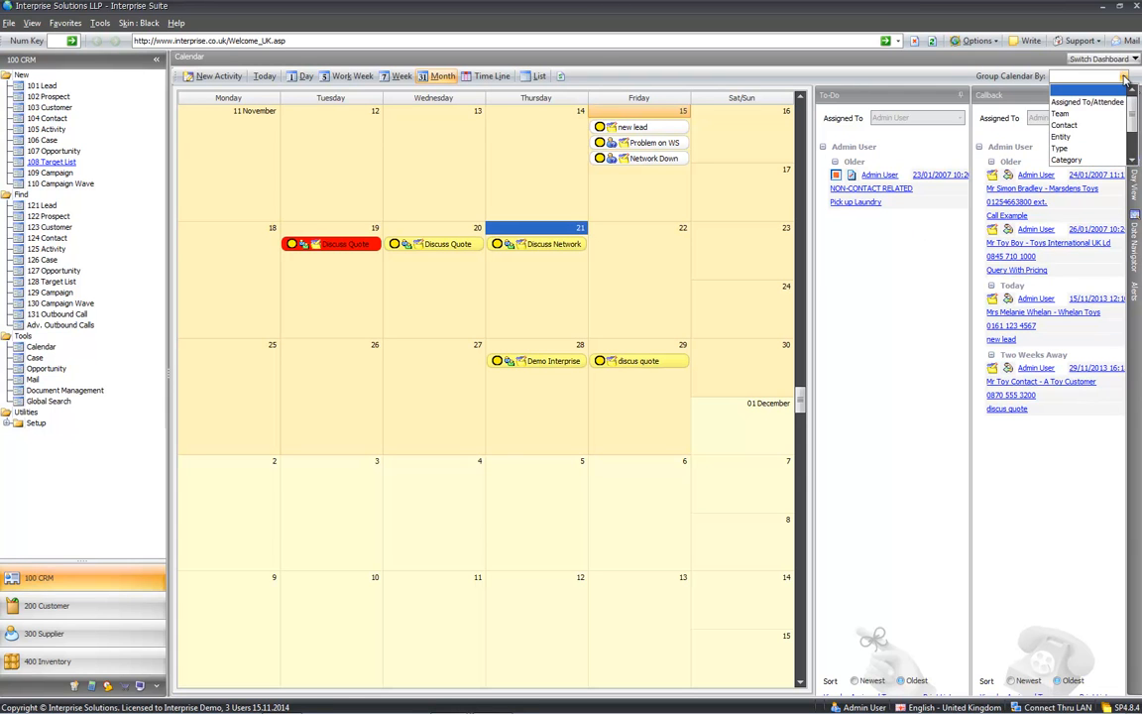
pyautogui.click(1076, 104)
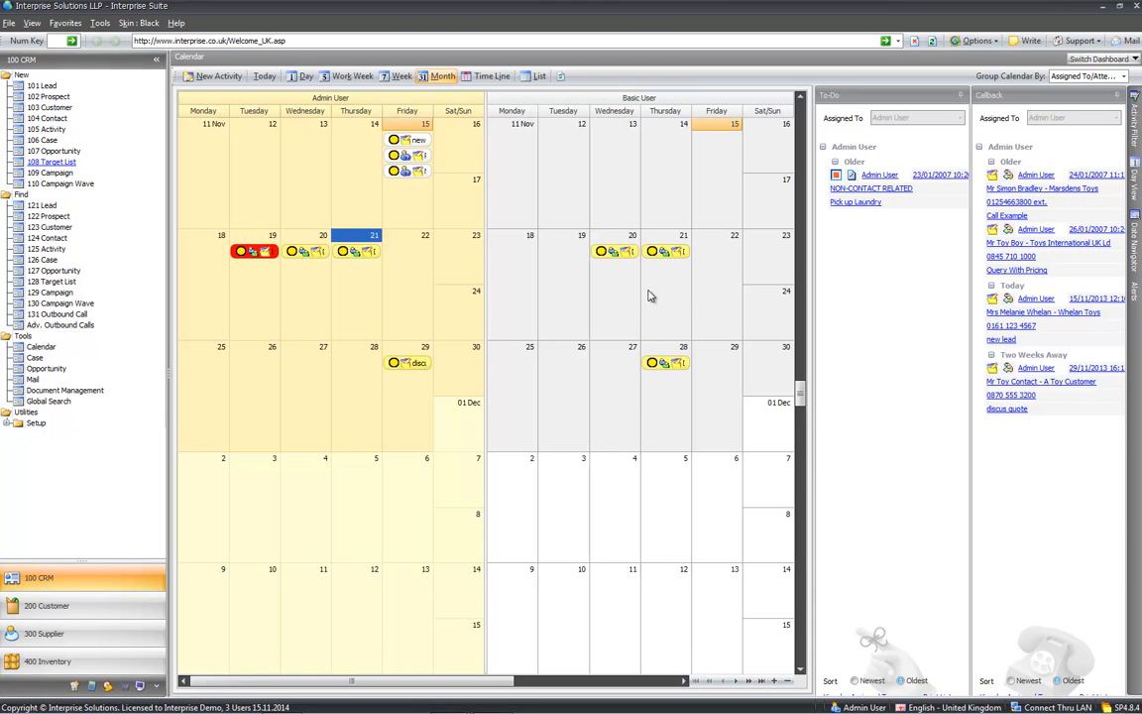
pyautogui.click(487, 77)
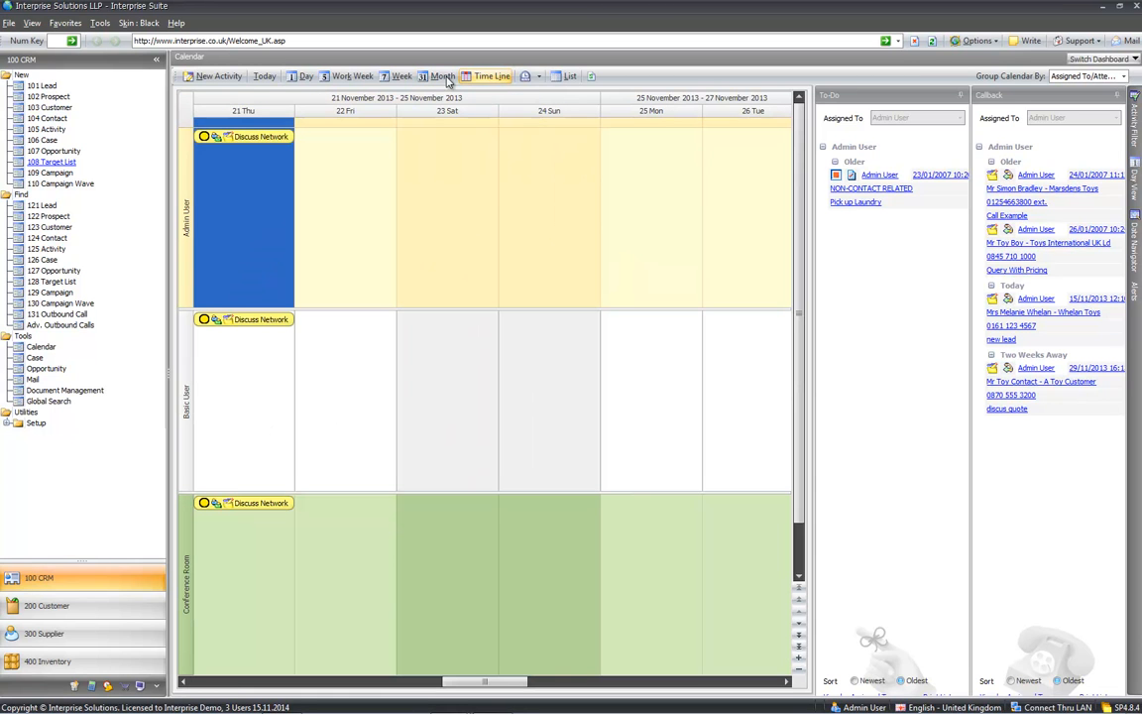
pyautogui.click(388, 79)
pyautogui.click(349, 76)
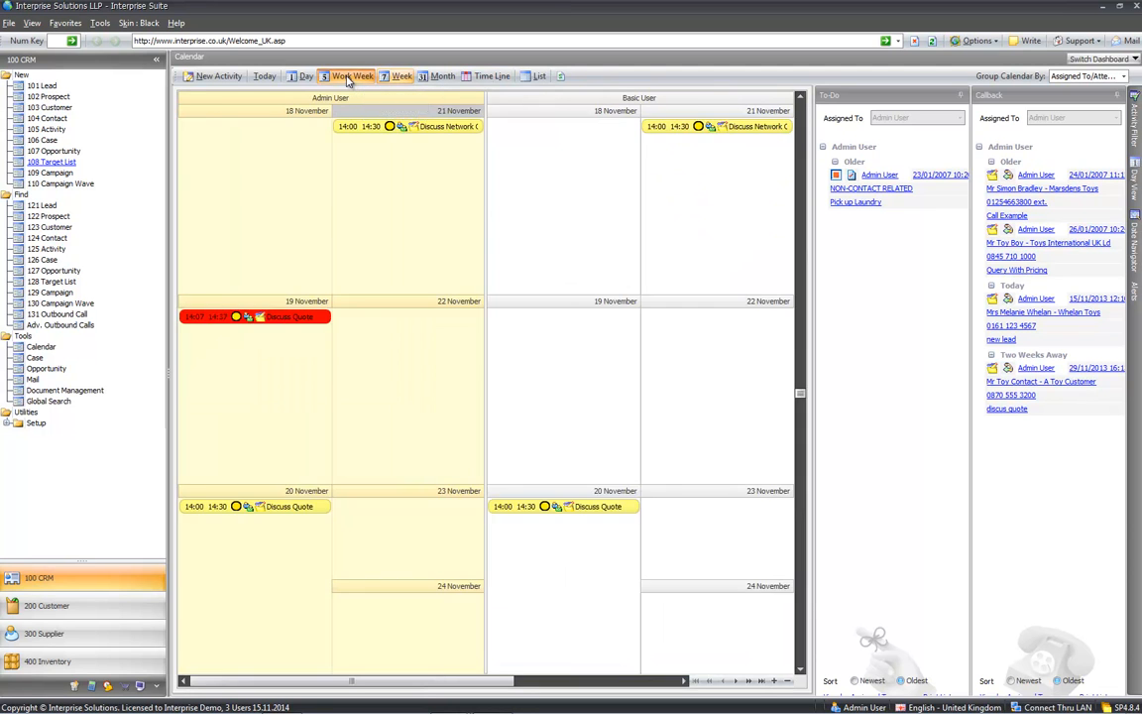
pyautogui.click(536, 77)
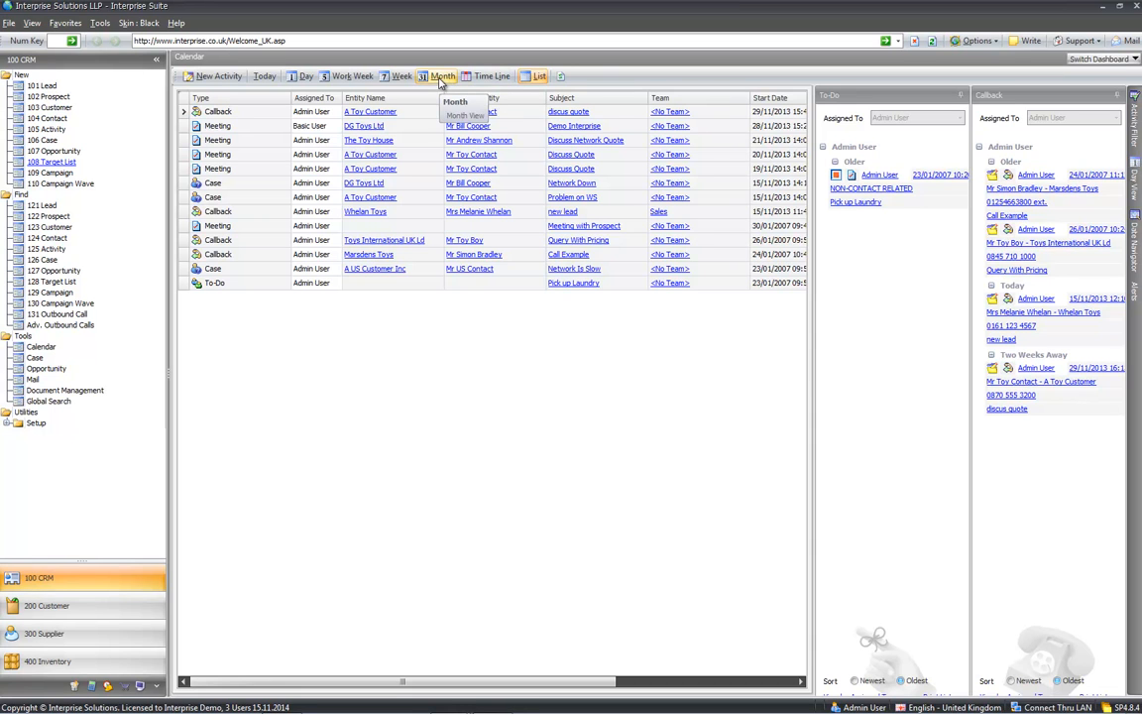
pyautogui.click(442, 79)
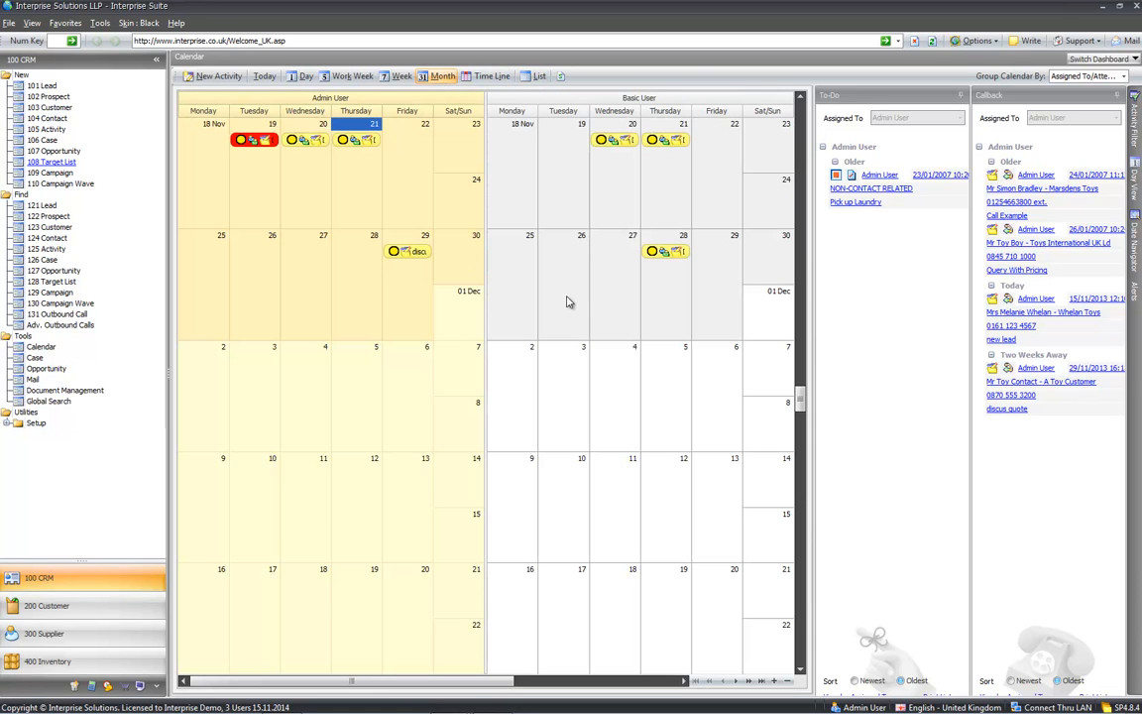
pyautogui.moveTo(1134, 117)
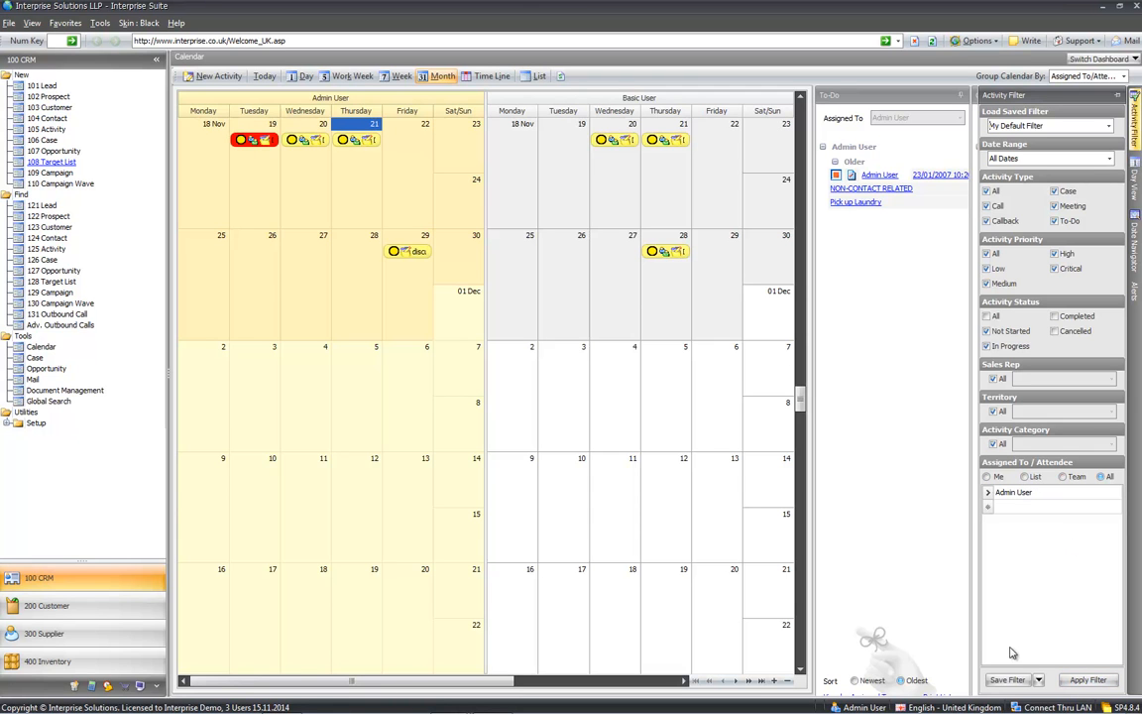
pyautogui.click(512, 429)
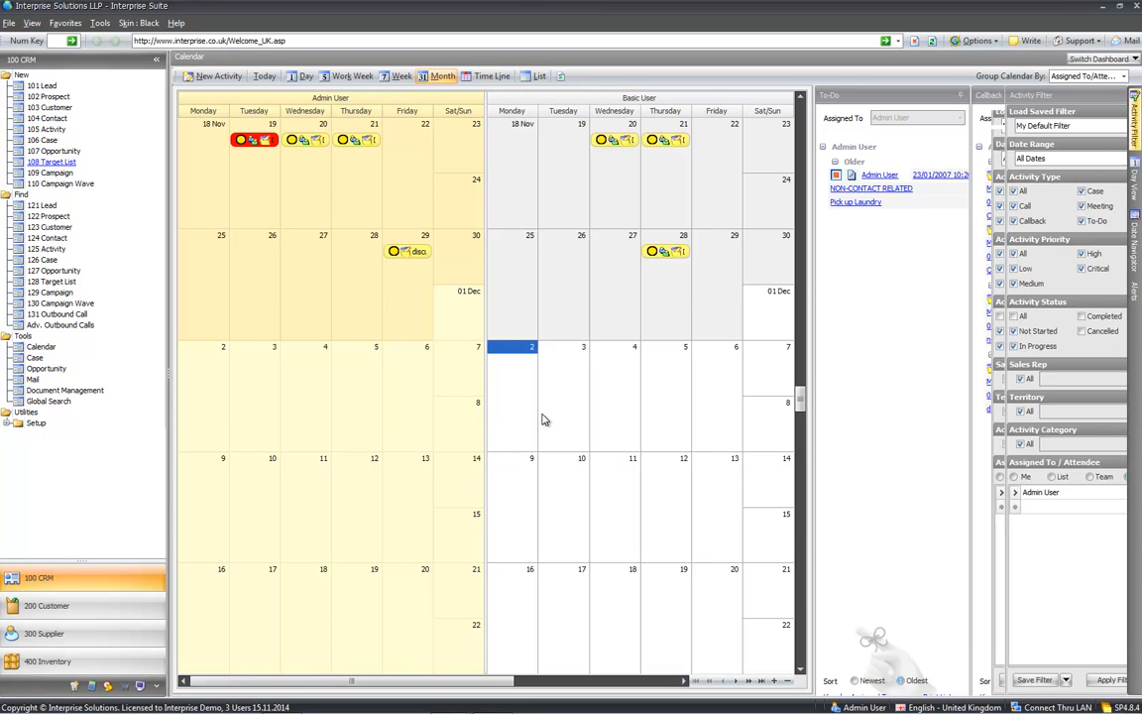
# - Create a new Call activity with the subject 'about the quote'
pyautogui.click(211, 77)
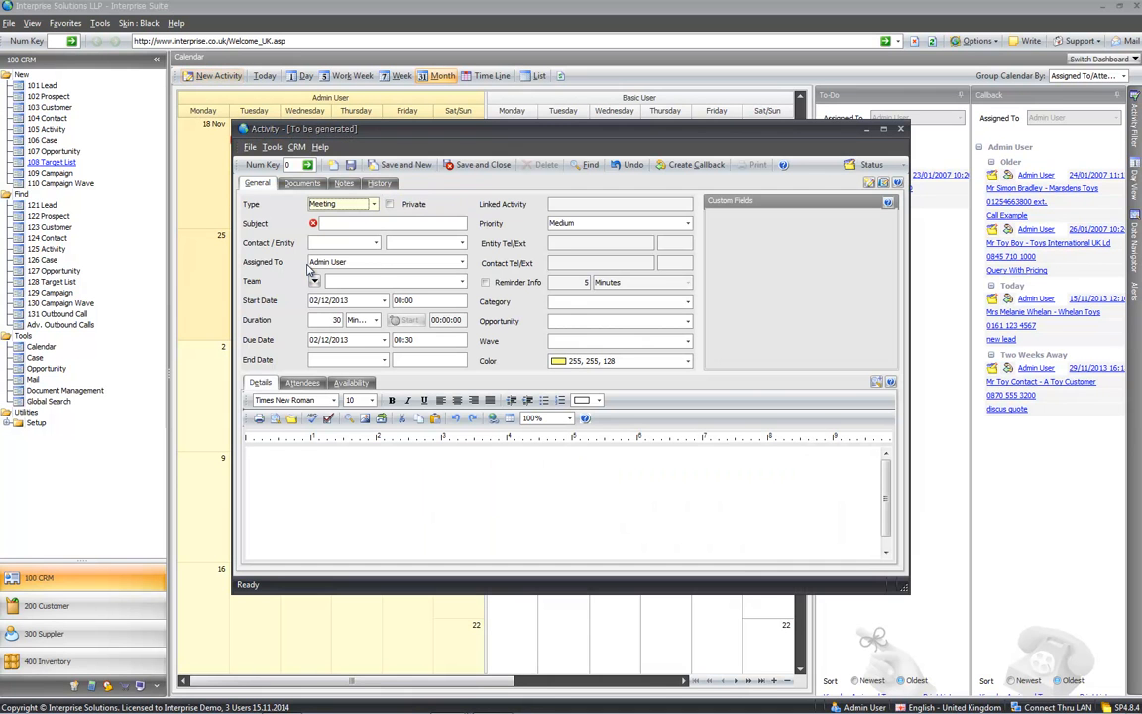
pyautogui.click(375, 204)
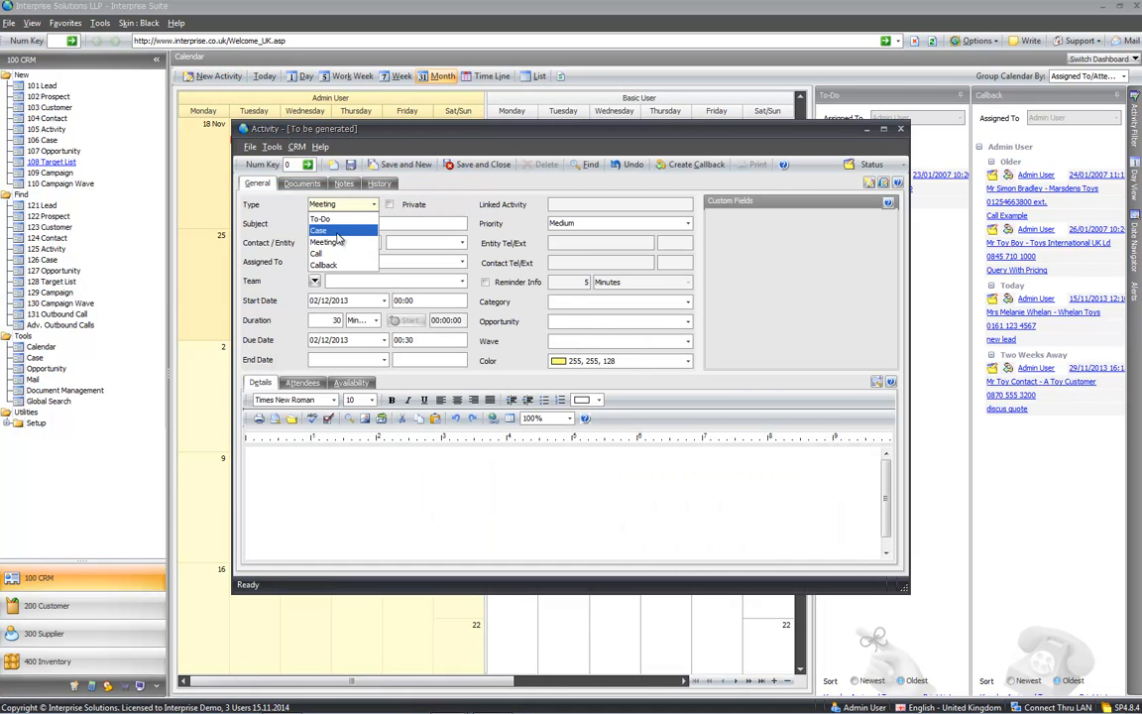
pyautogui.click(336, 254)
pyautogui.click(354, 223)
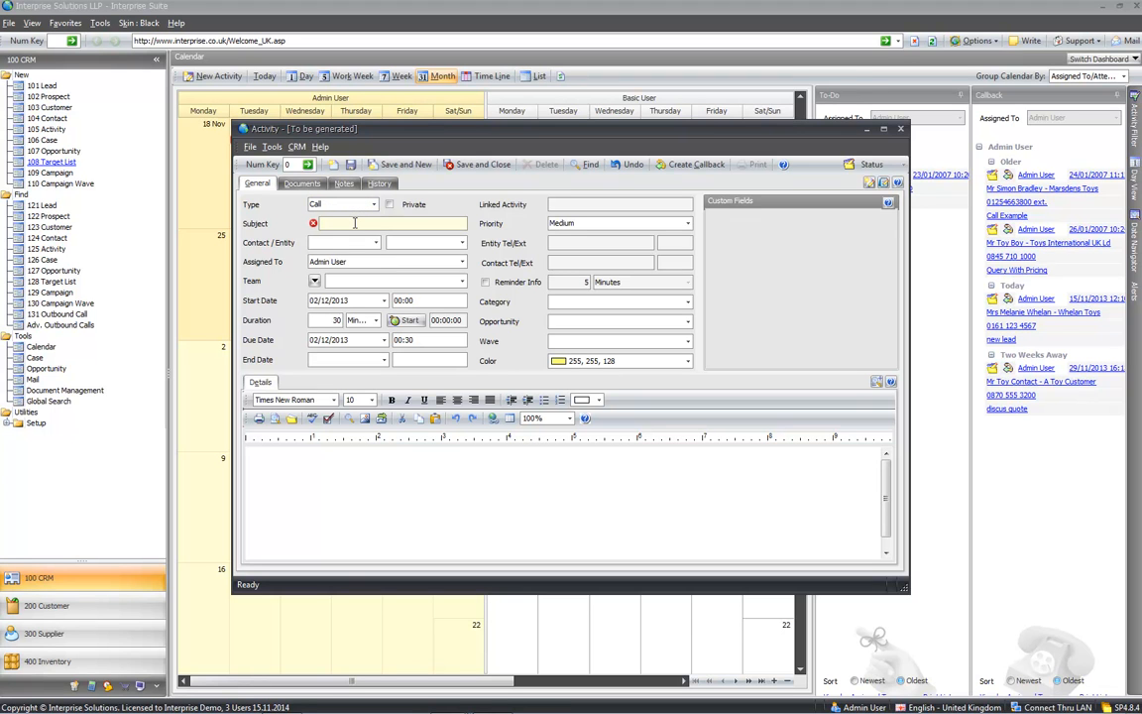
pyautogui.write('about the quote')
# - Look up 'toy' and link the All Toys R Us contact to the call
pyautogui.click(327, 248)
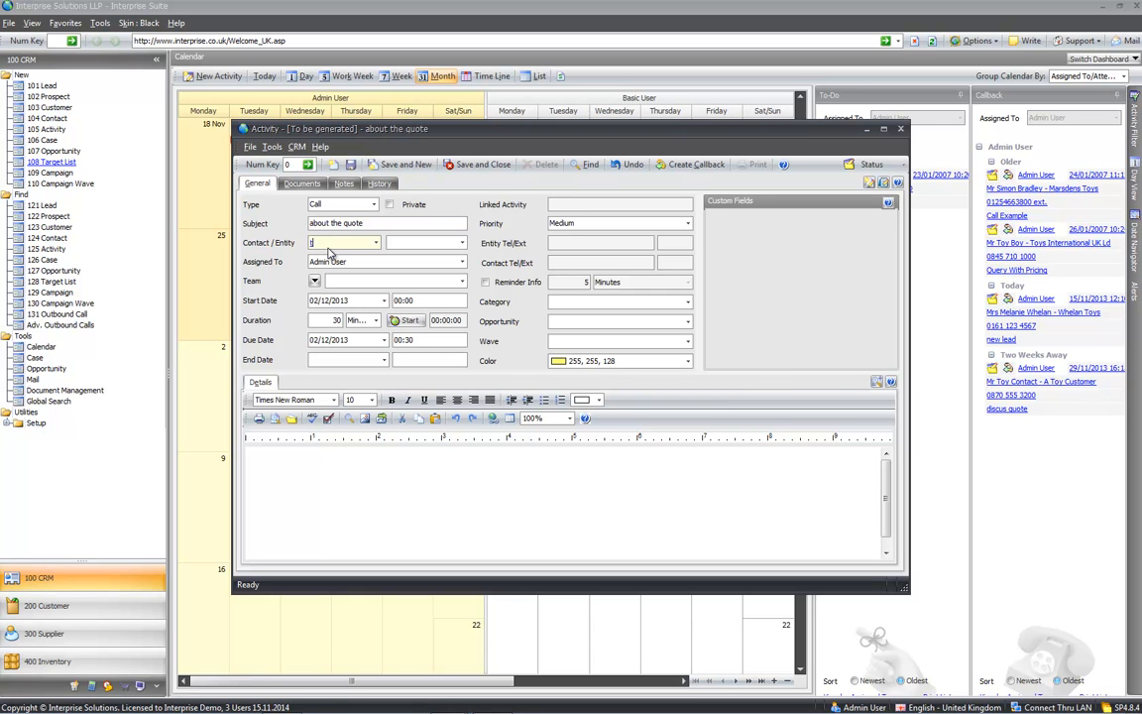
pyautogui.write('toy')
pyautogui.press('Return')
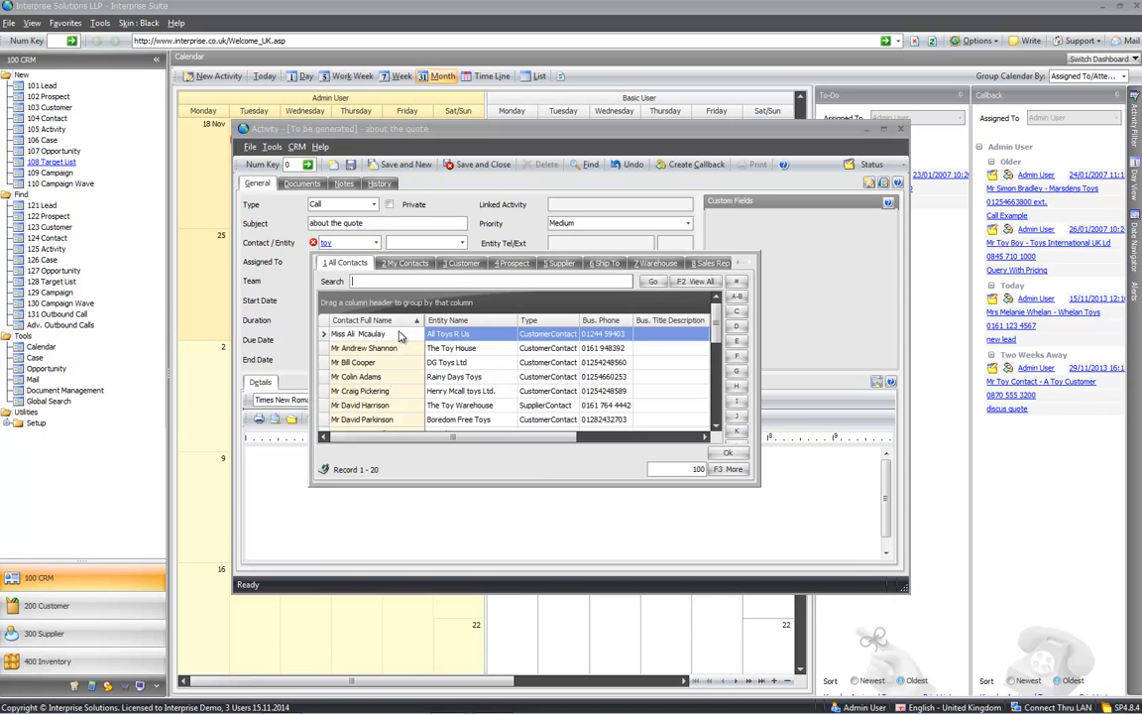
pyautogui.doubleClick(401, 337)
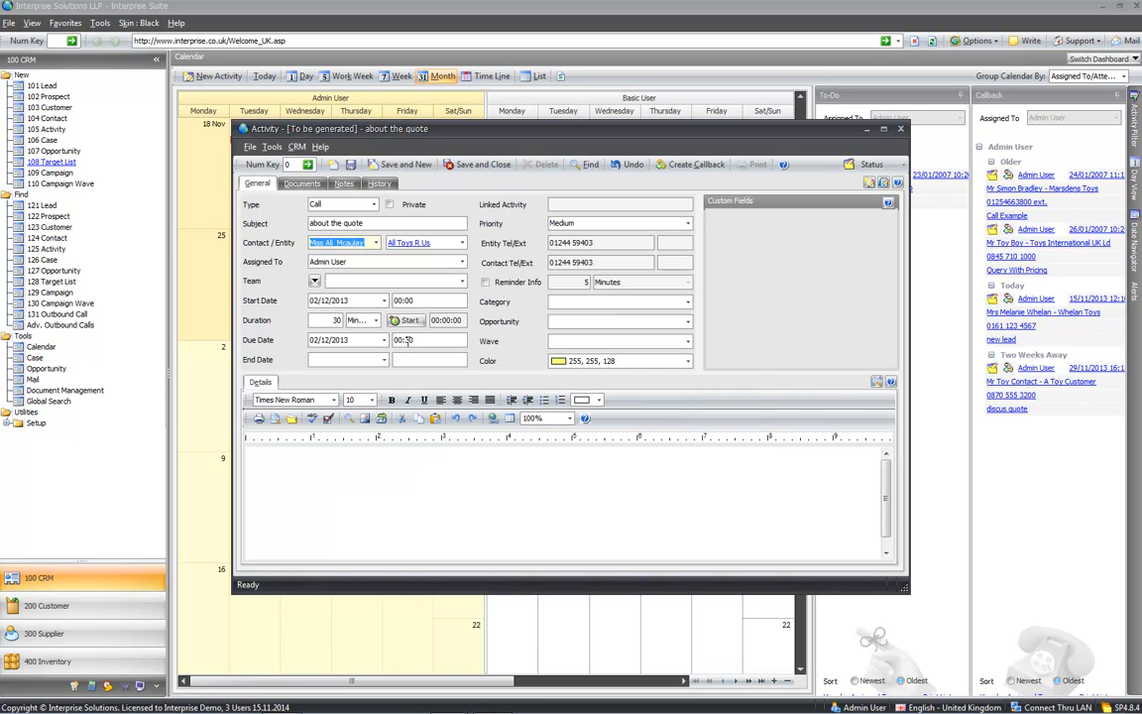
pyautogui.click(390, 496)
# - Save the quote call and schedule a callback 1 week later, on 09/12/2013
pyautogui.write('gggii')
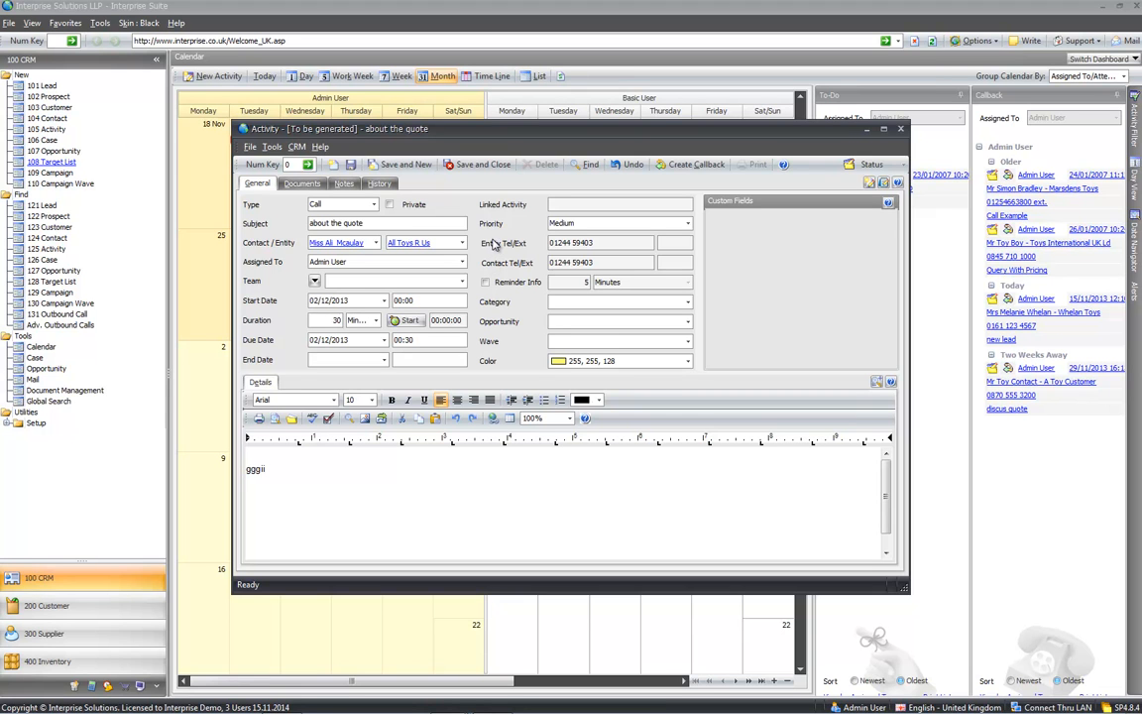
pyautogui.click(684, 165)
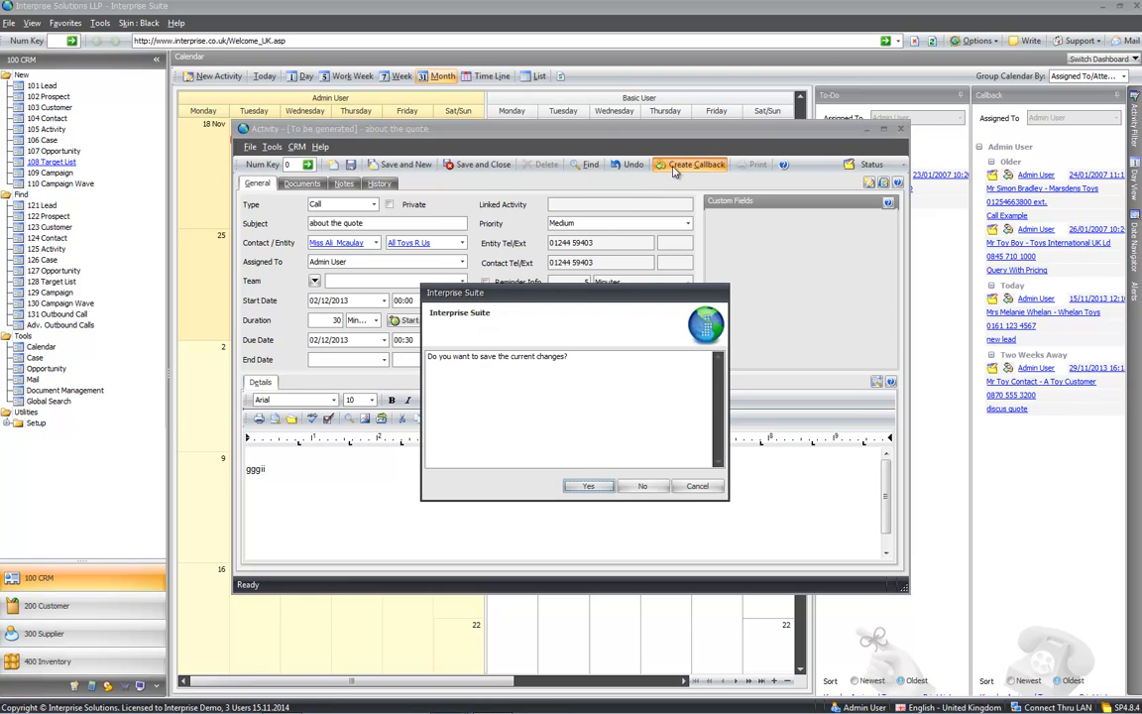
pyautogui.click(585, 488)
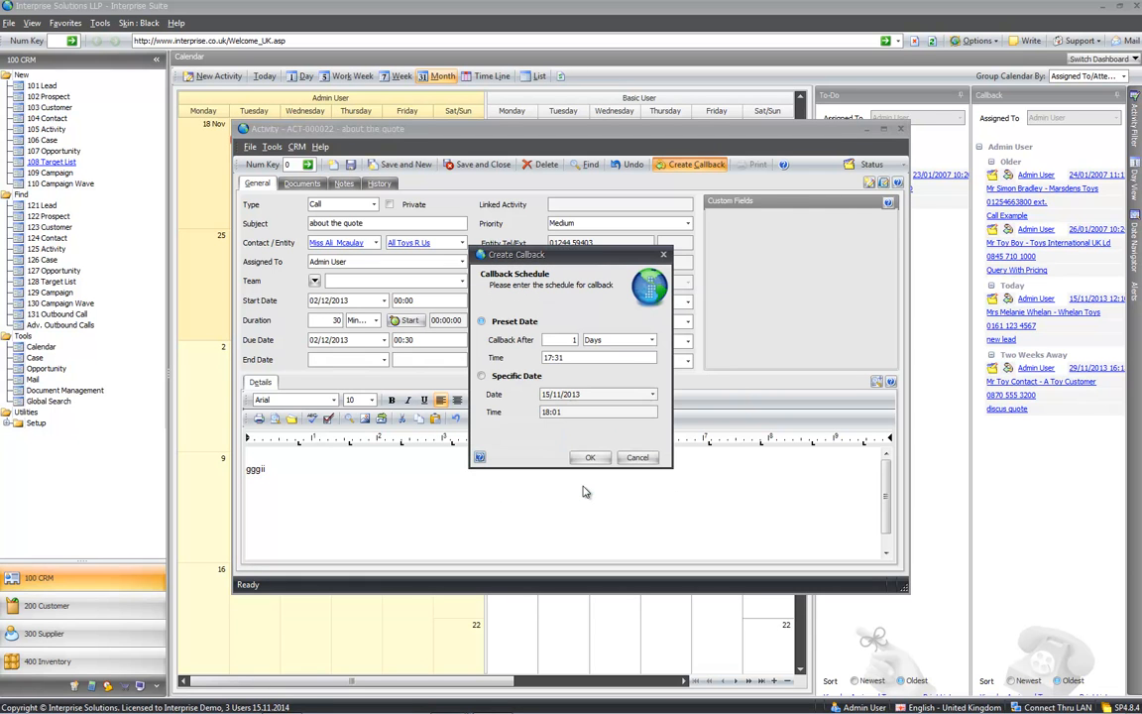
pyautogui.click(653, 342)
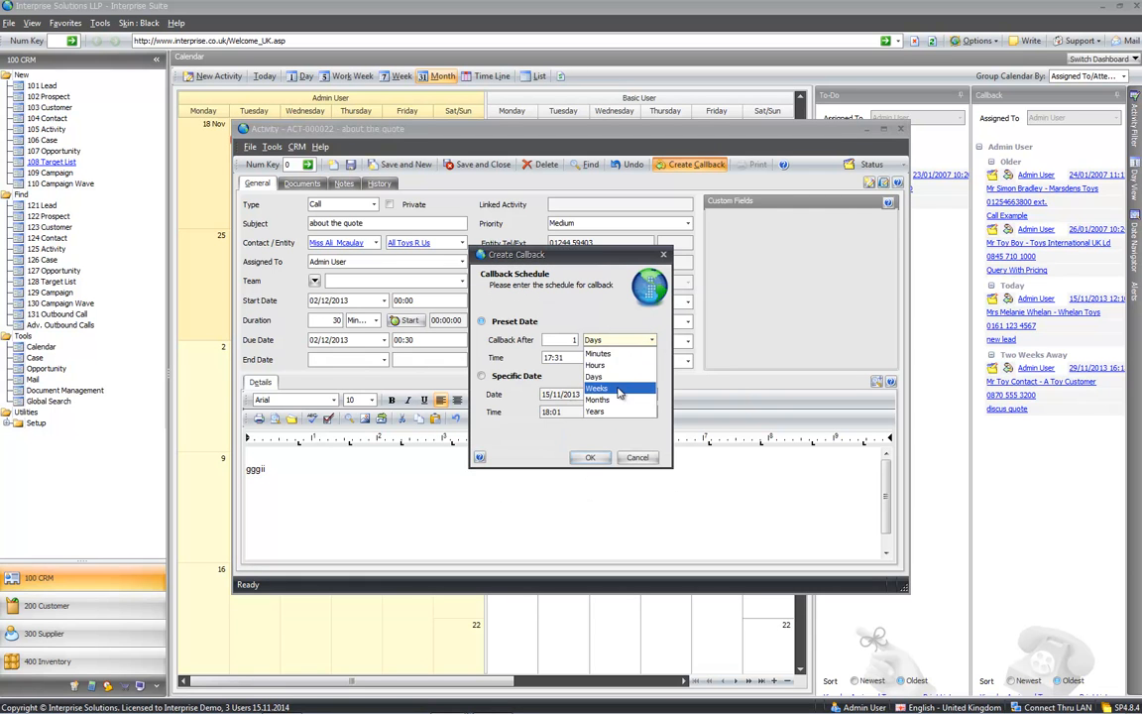
pyautogui.click(610, 387)
pyautogui.click(586, 458)
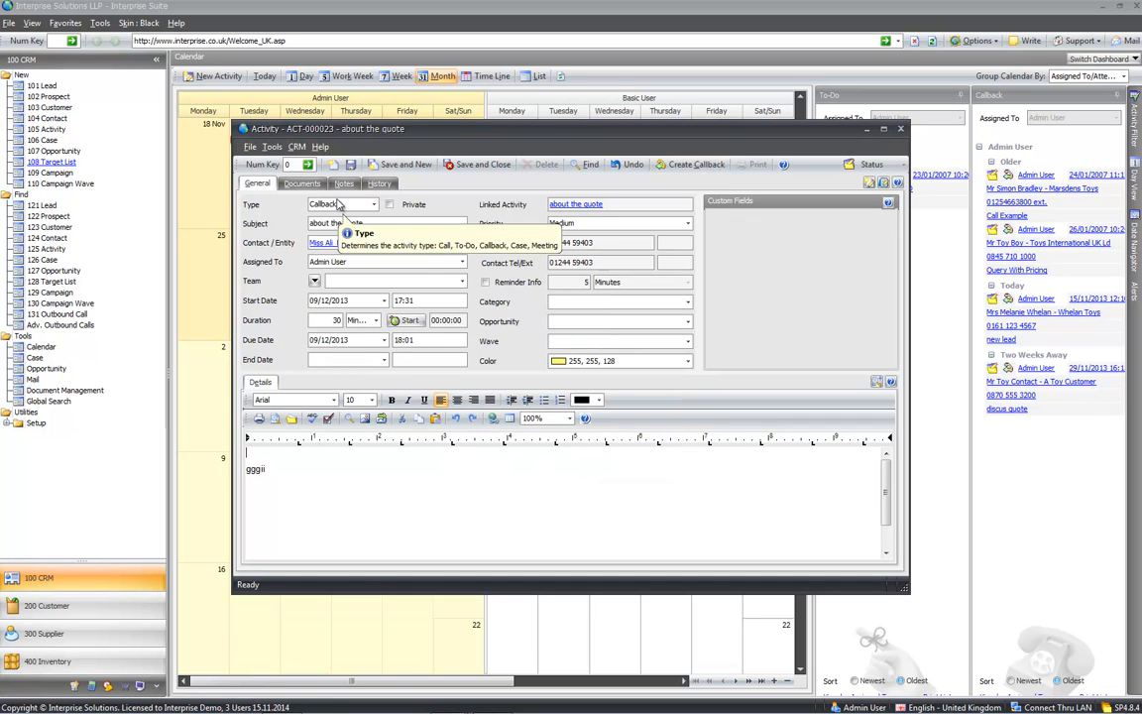
pyautogui.click(471, 165)
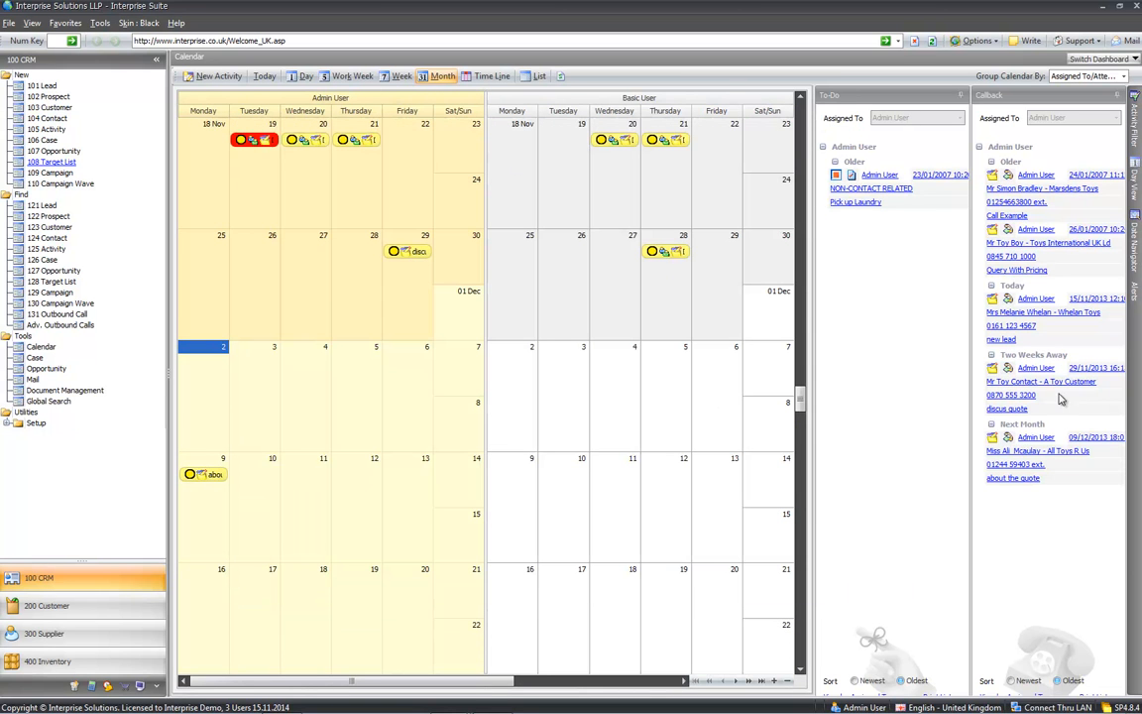
pyautogui.moveTo(1034, 458)
pyautogui.rightClick(1016, 479)
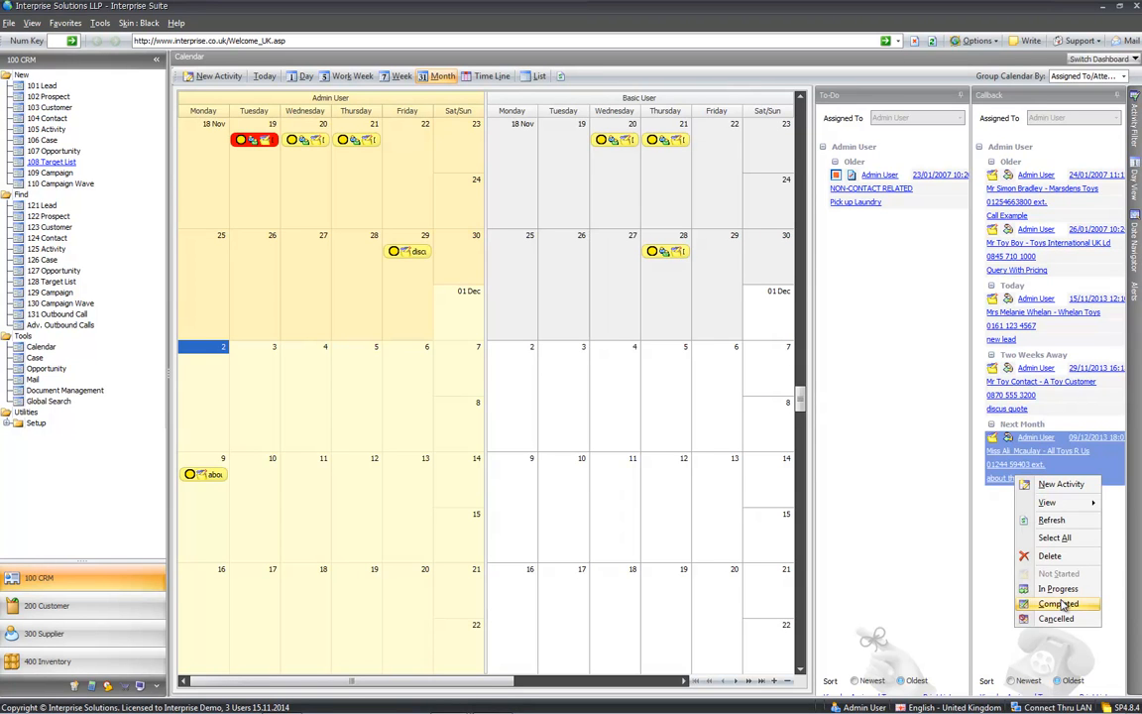
pyautogui.click(994, 521)
pyautogui.click(1004, 480)
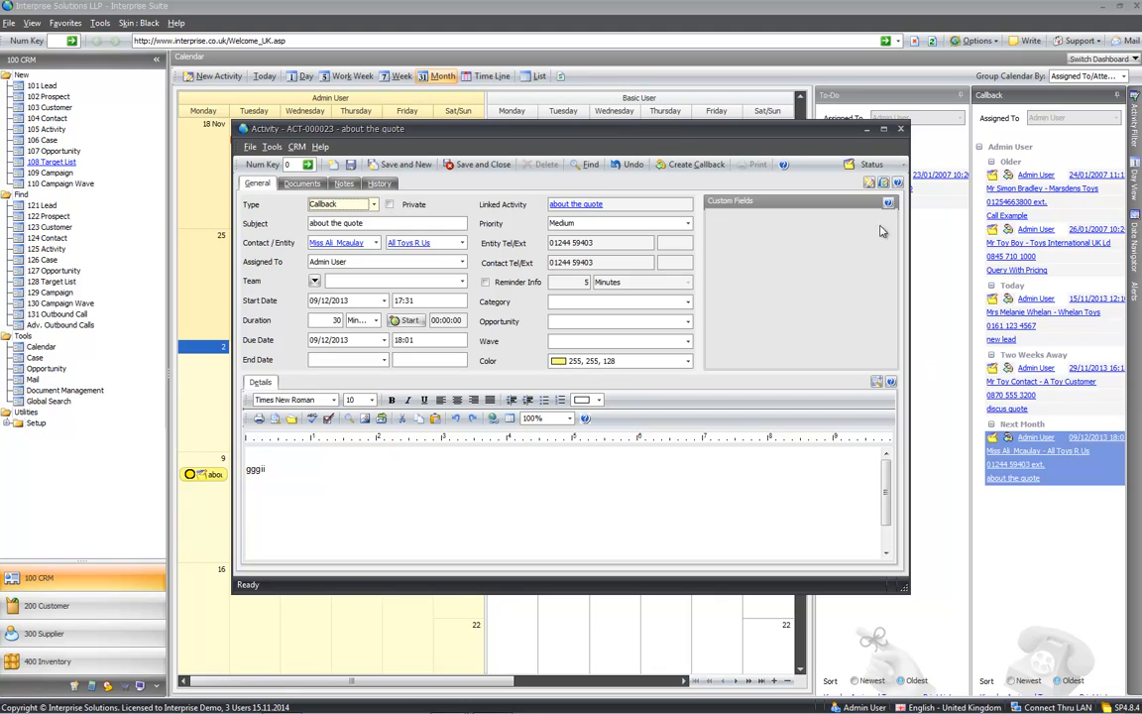
pyautogui.click(900, 132)
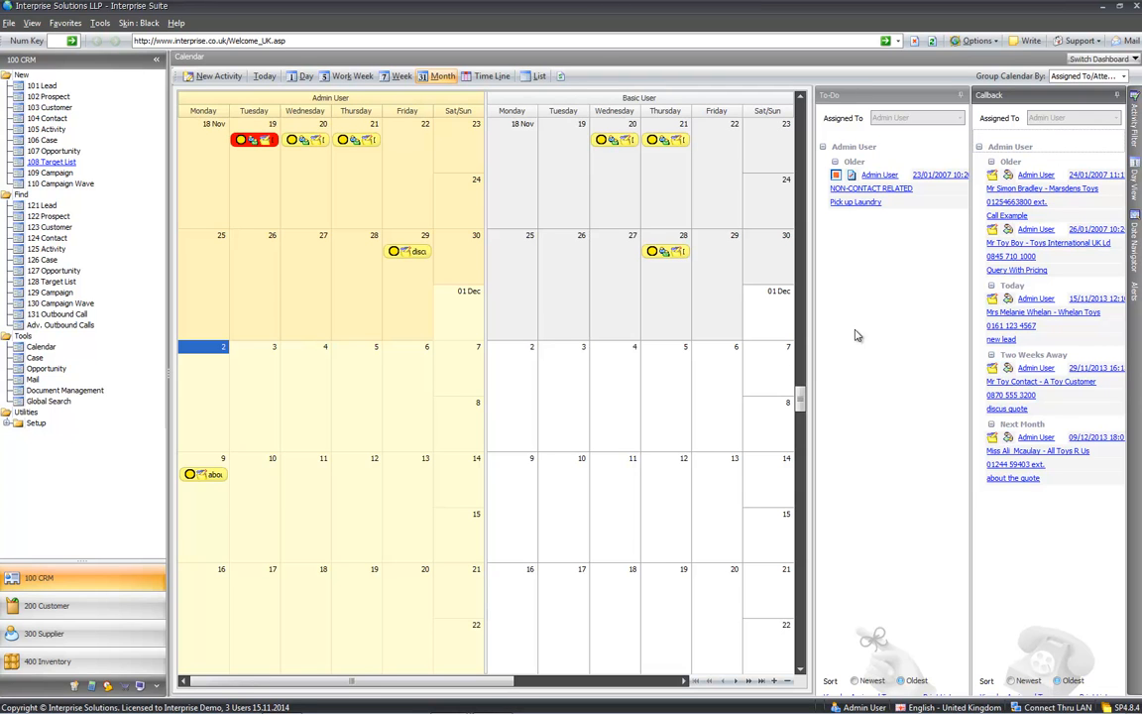
# - Switch the dashboard from the calendar to Workflow, then to Cases
pyautogui.click(1098, 61)
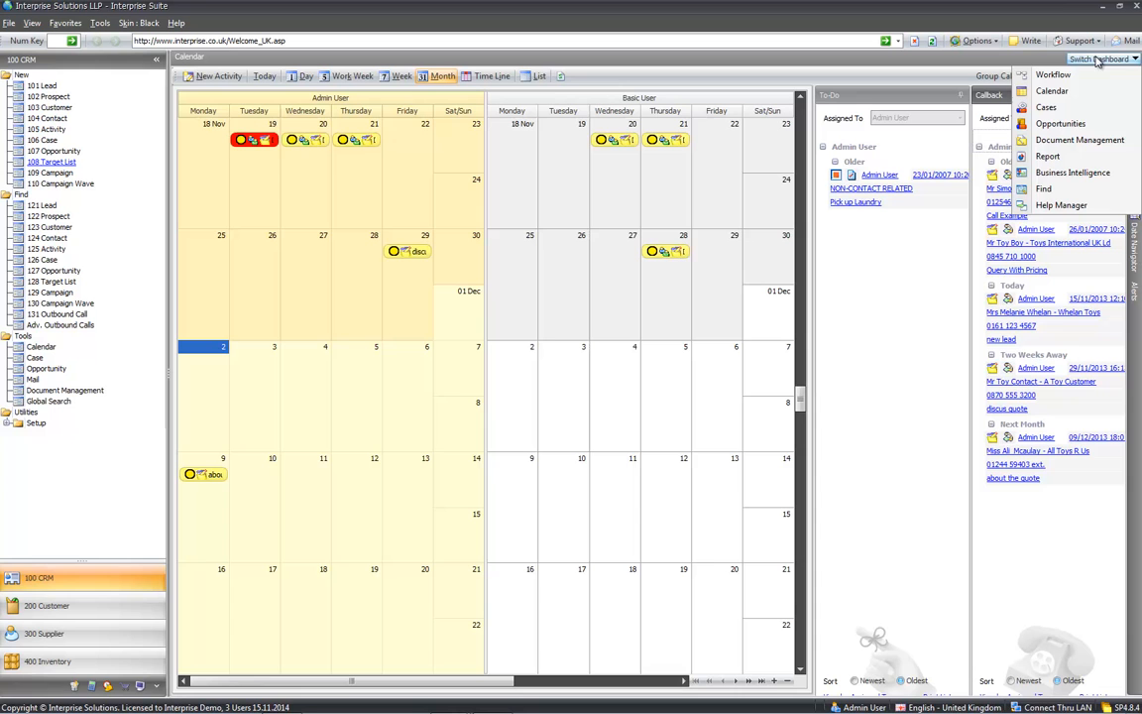
pyautogui.click(1048, 76)
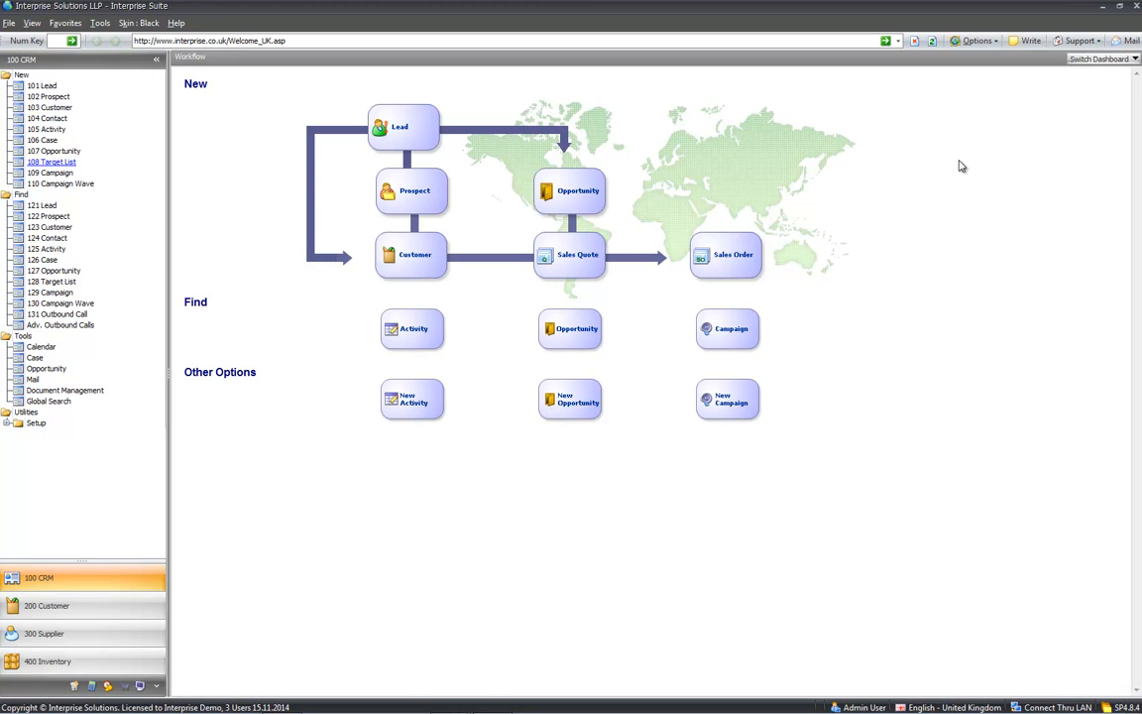
pyautogui.click(1082, 59)
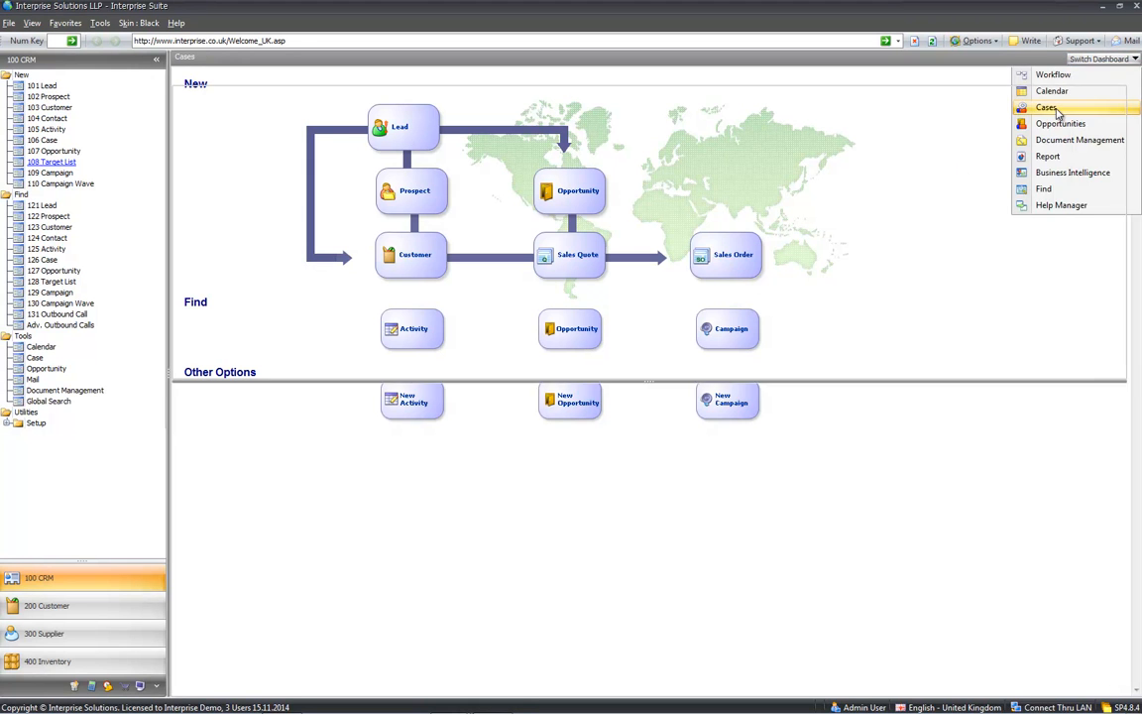
pyautogui.click(1052, 108)
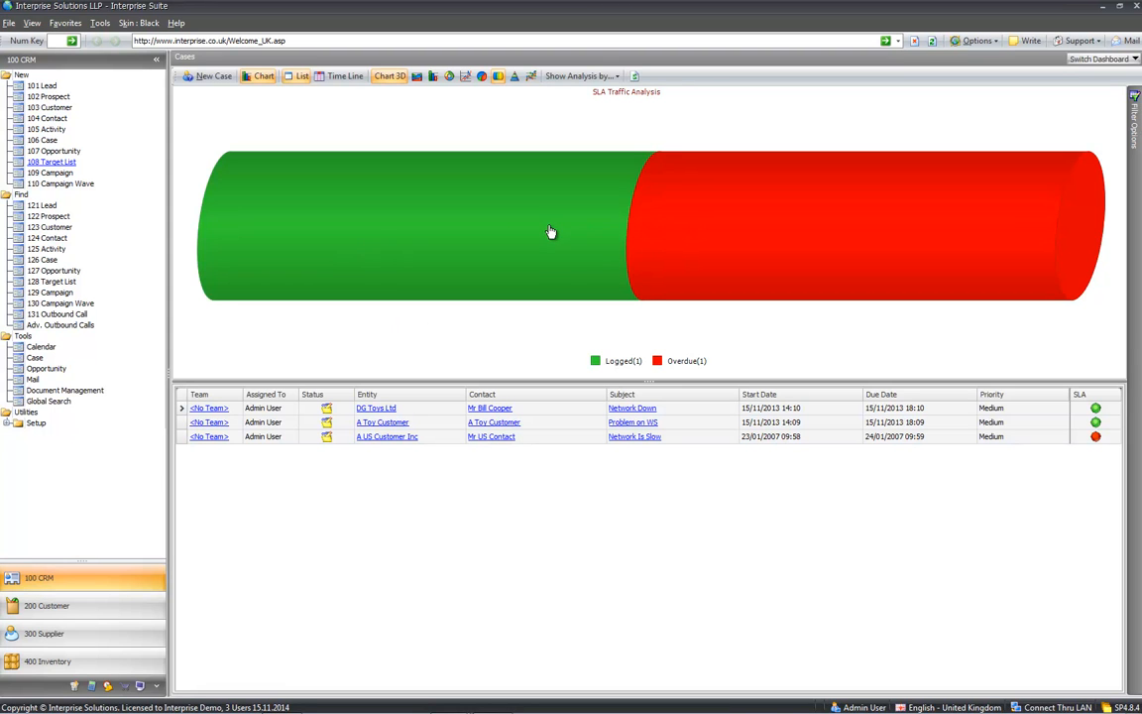
# - Highlight the Logged cases in the chart, then filter to the single overdue case
pyautogui.click(537, 233)
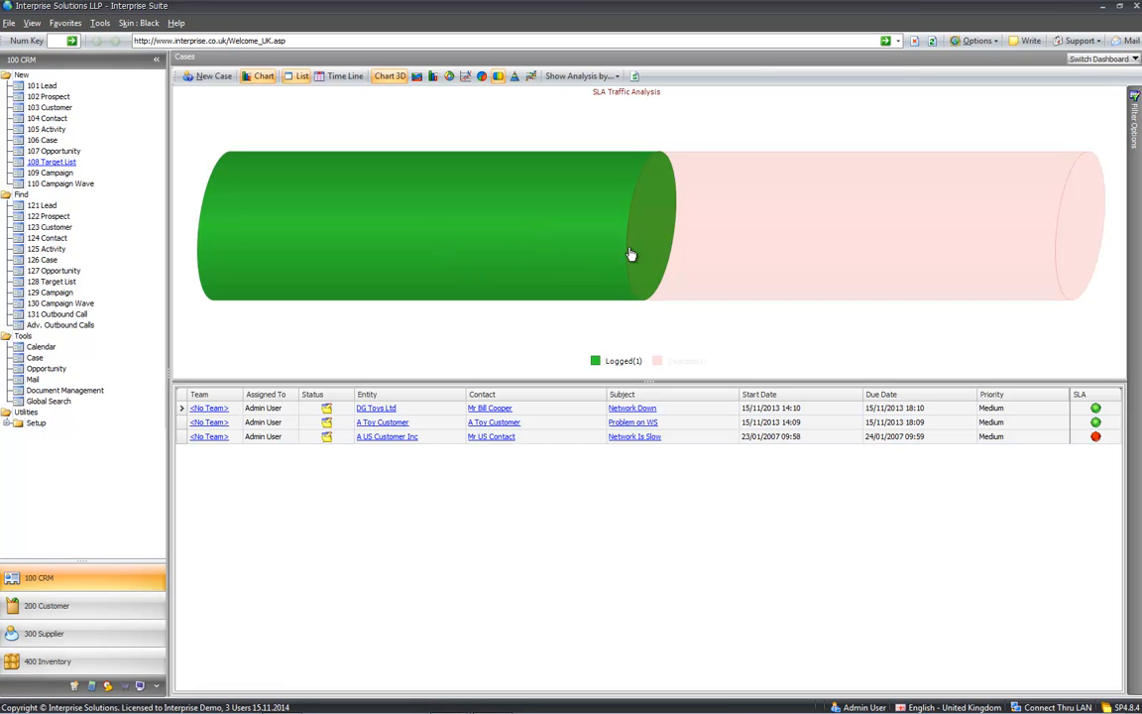
pyautogui.click(583, 76)
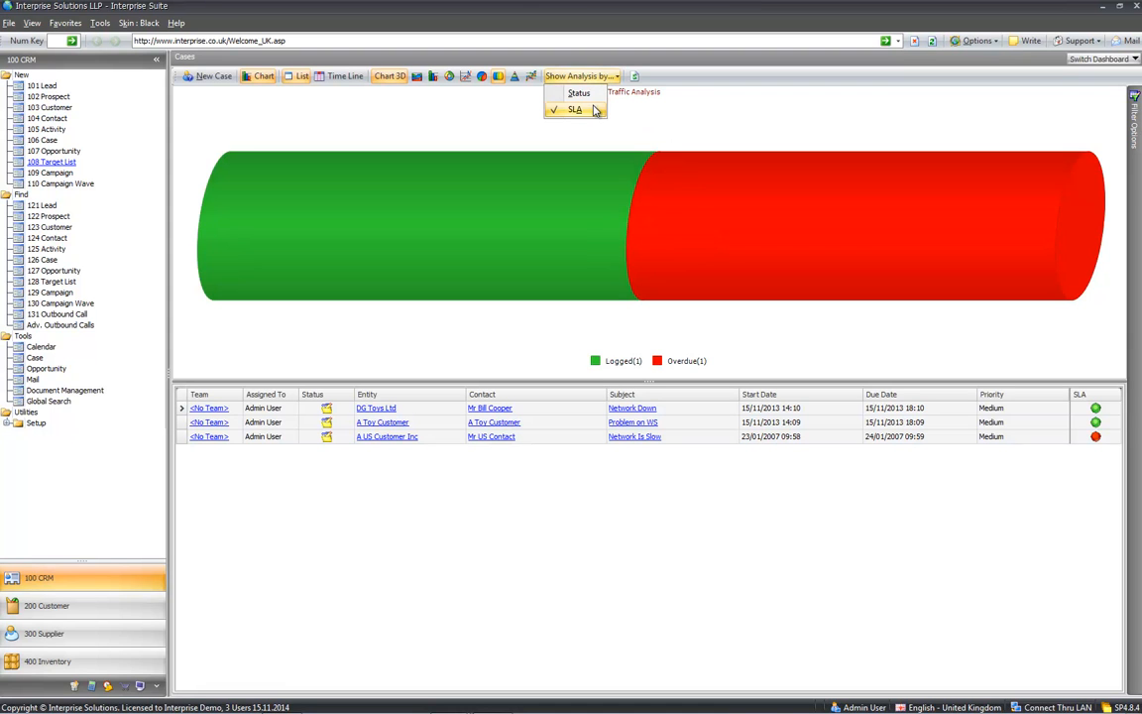
pyautogui.click(560, 109)
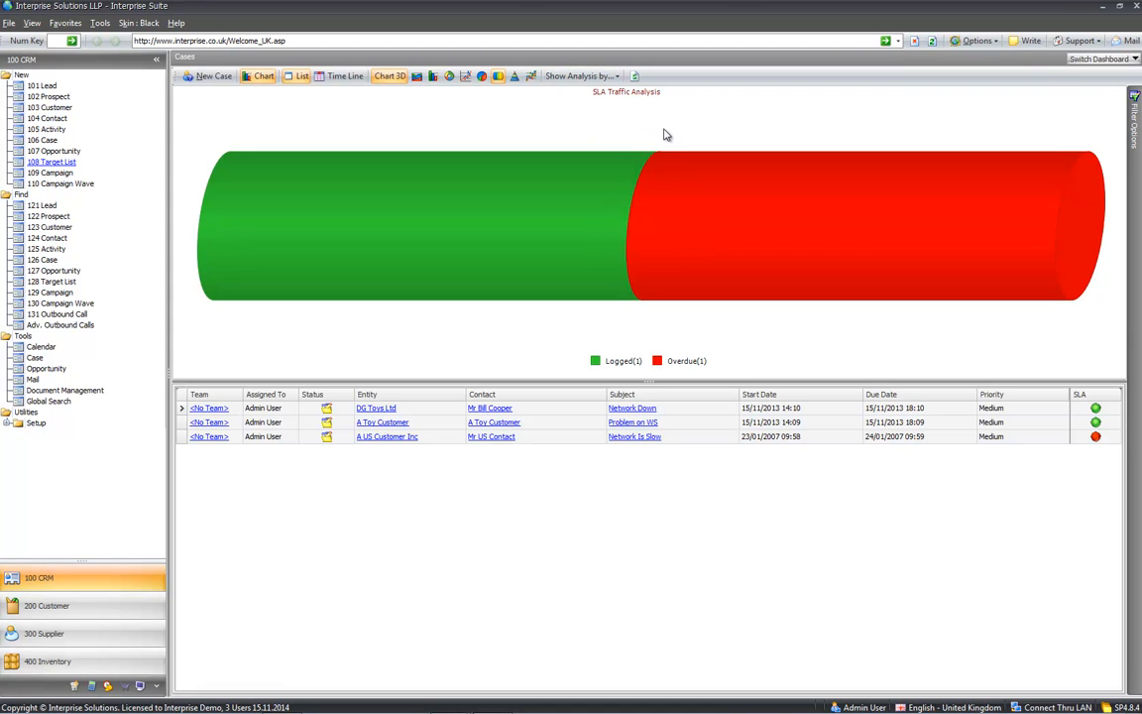
pyautogui.click(746, 247)
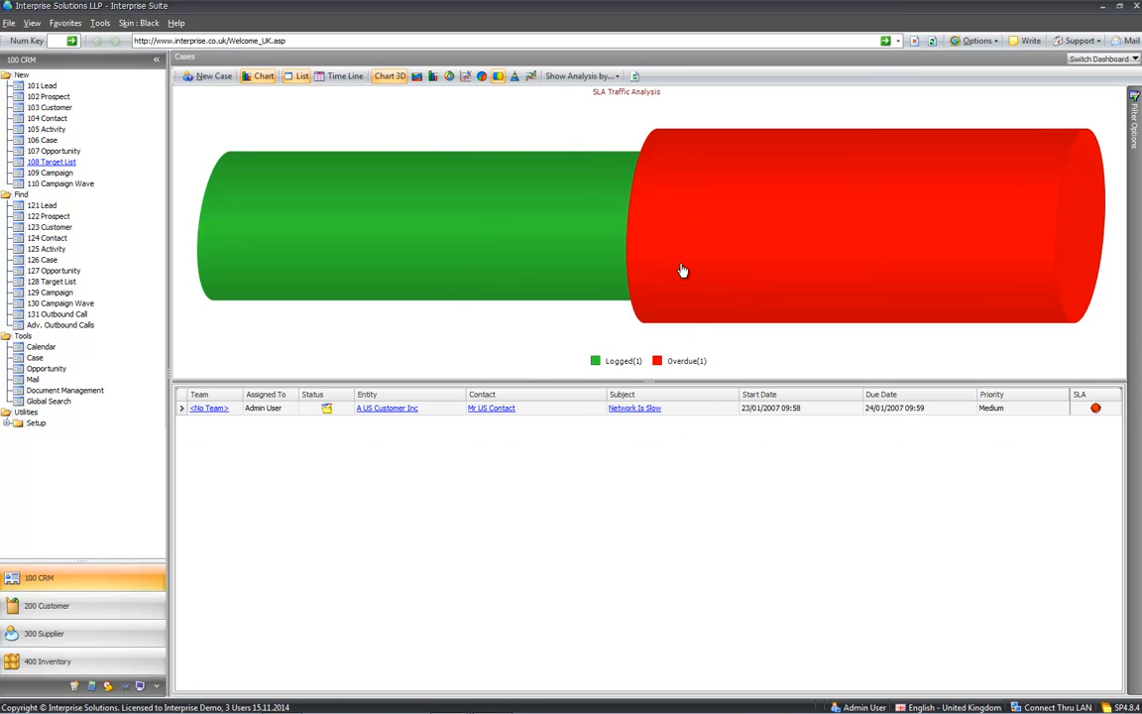
# - Chart the cases by Status, then back by SLA, and hide then restore the chart
pyautogui.click(578, 77)
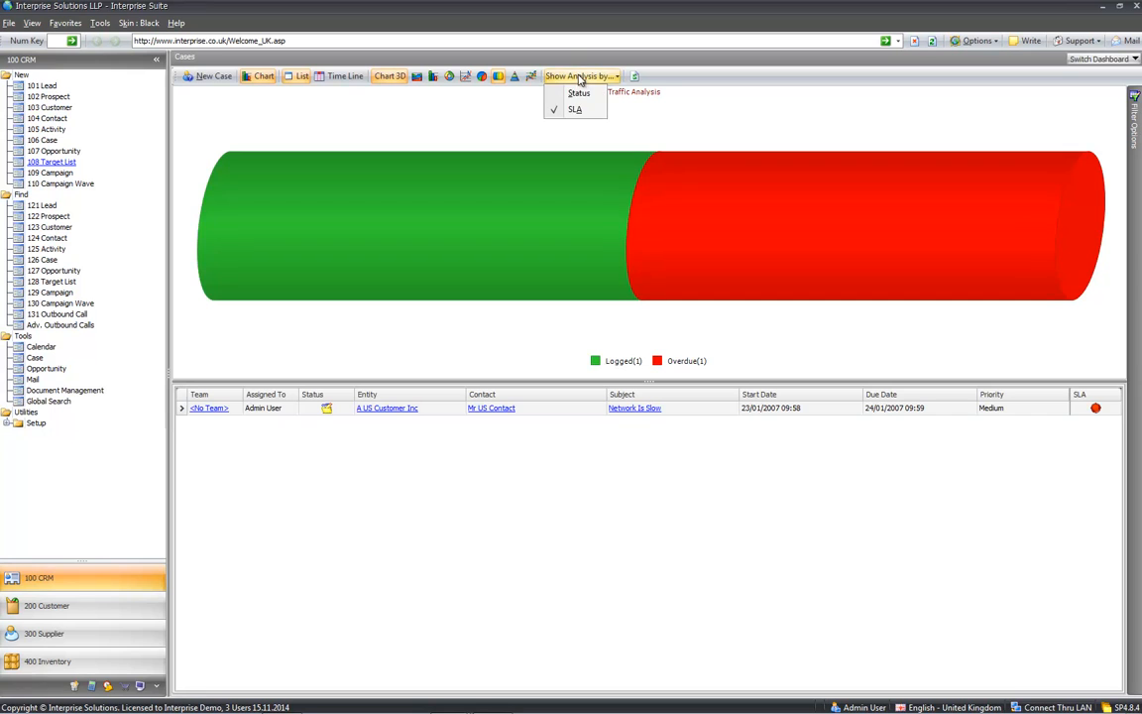
pyautogui.click(579, 94)
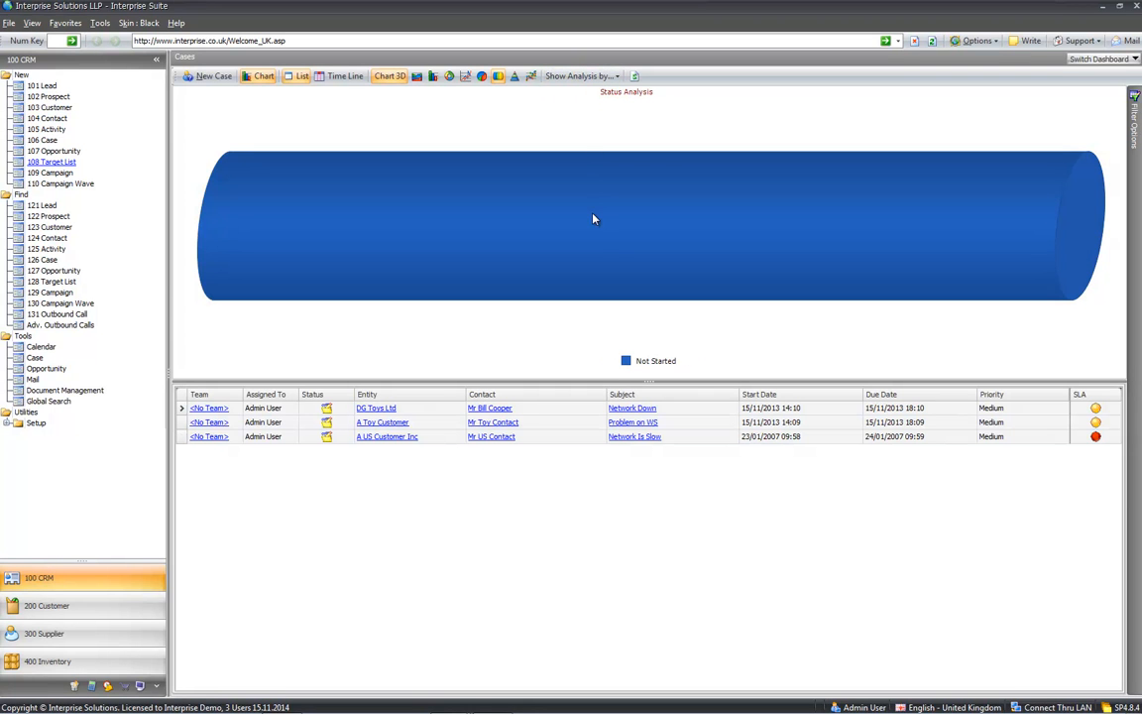
pyautogui.click(573, 77)
pyautogui.click(577, 107)
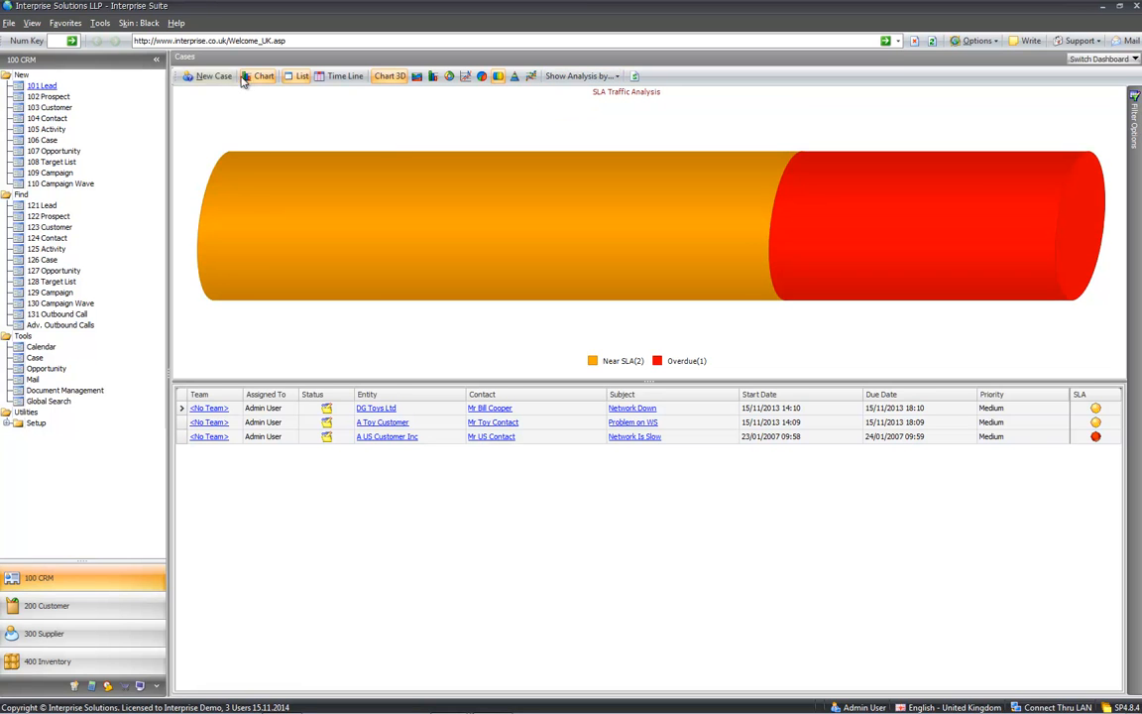
pyautogui.click(258, 77)
pyautogui.click(259, 77)
# - Group the cases list by Assigned To and expand the Admin User group
pyautogui.rightClick(429, 397)
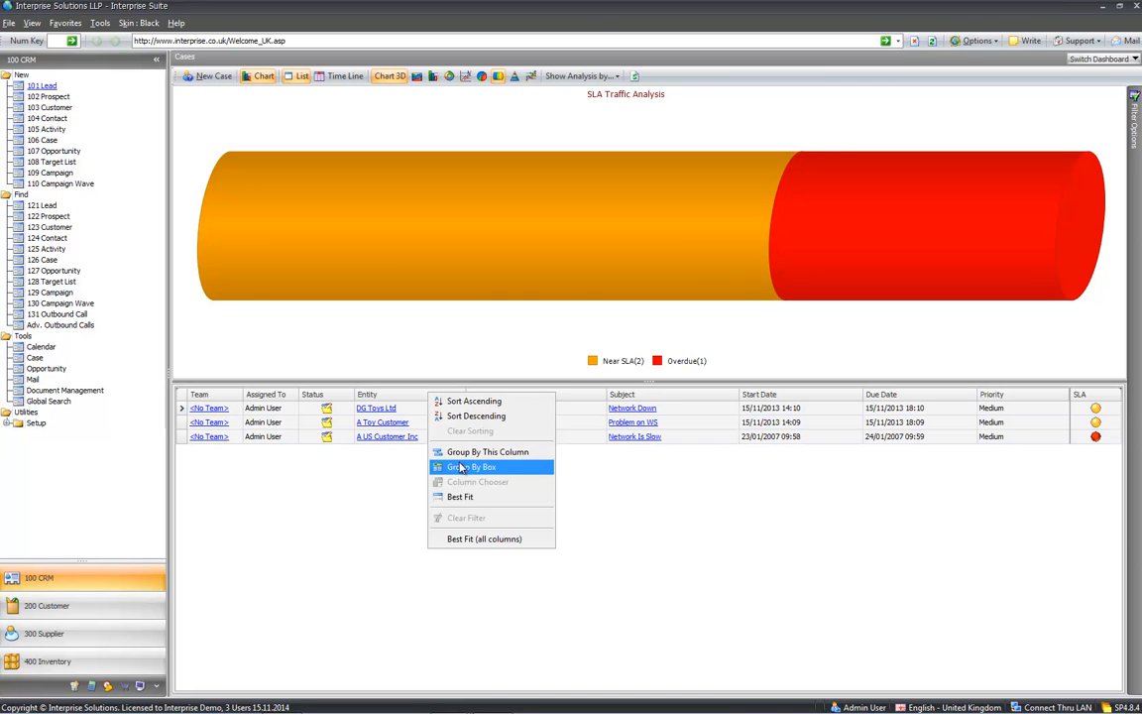
pyautogui.click(462, 467)
pyautogui.moveTo(265, 416); pyautogui.dragTo(208, 400)
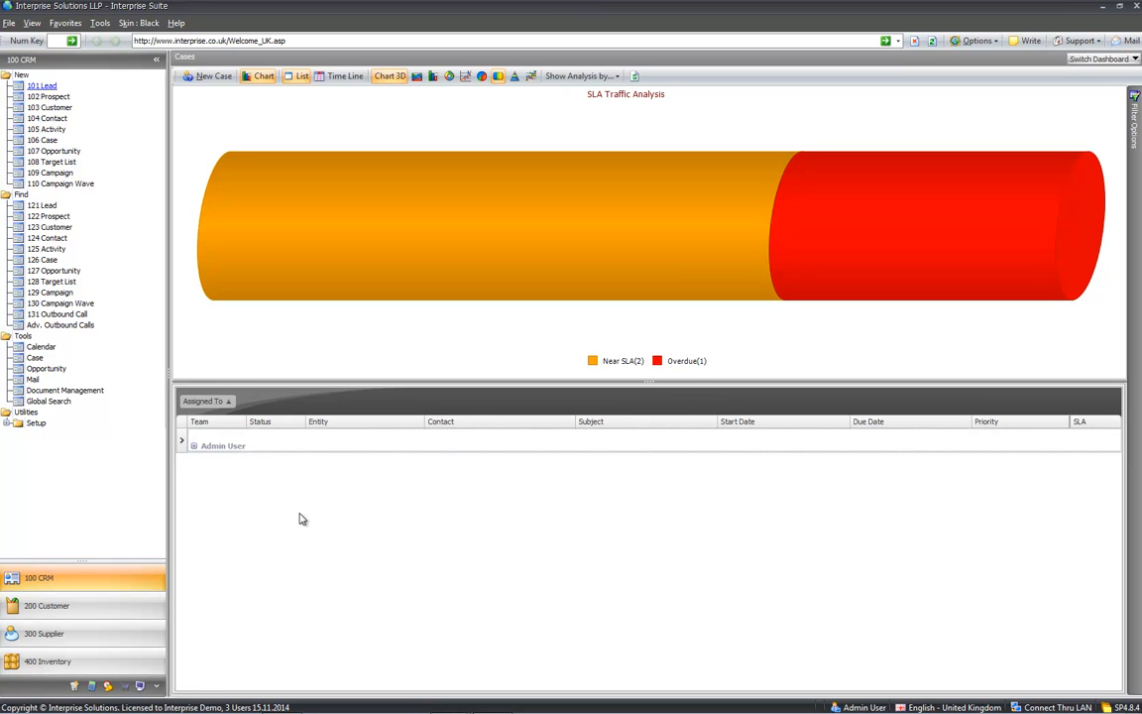
pyautogui.click(193, 445)
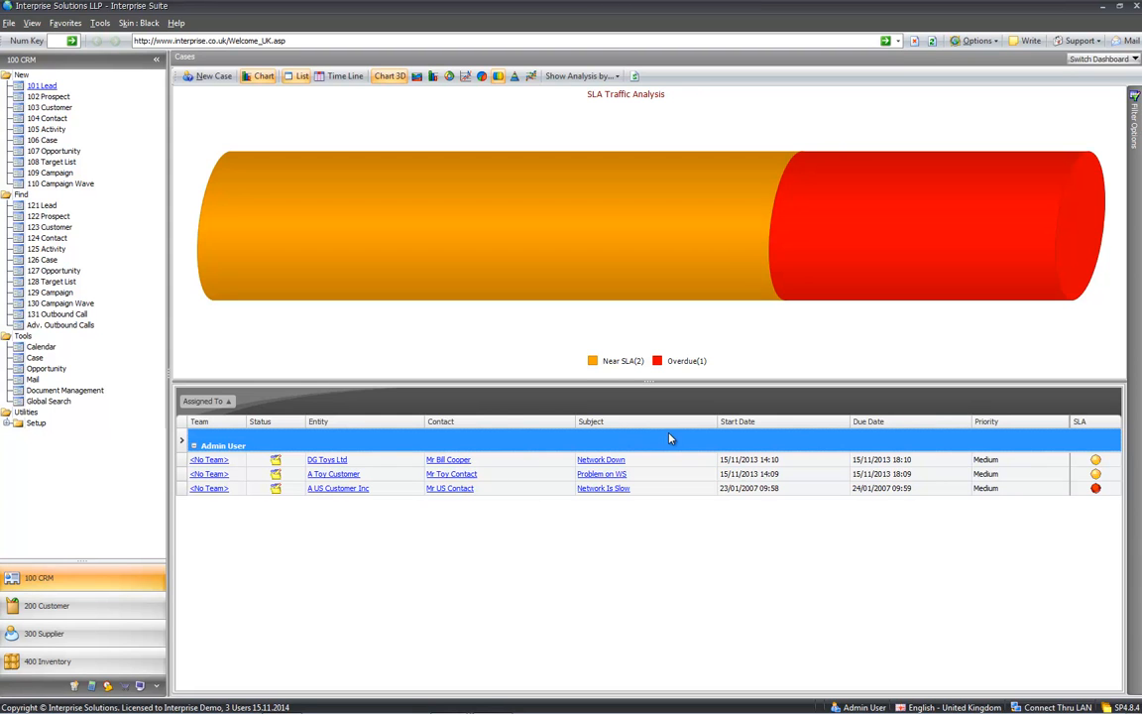
# - Start a 'network down' case for the Rainy Days Toys contact, then expand Setup options
pyautogui.click(200, 75)
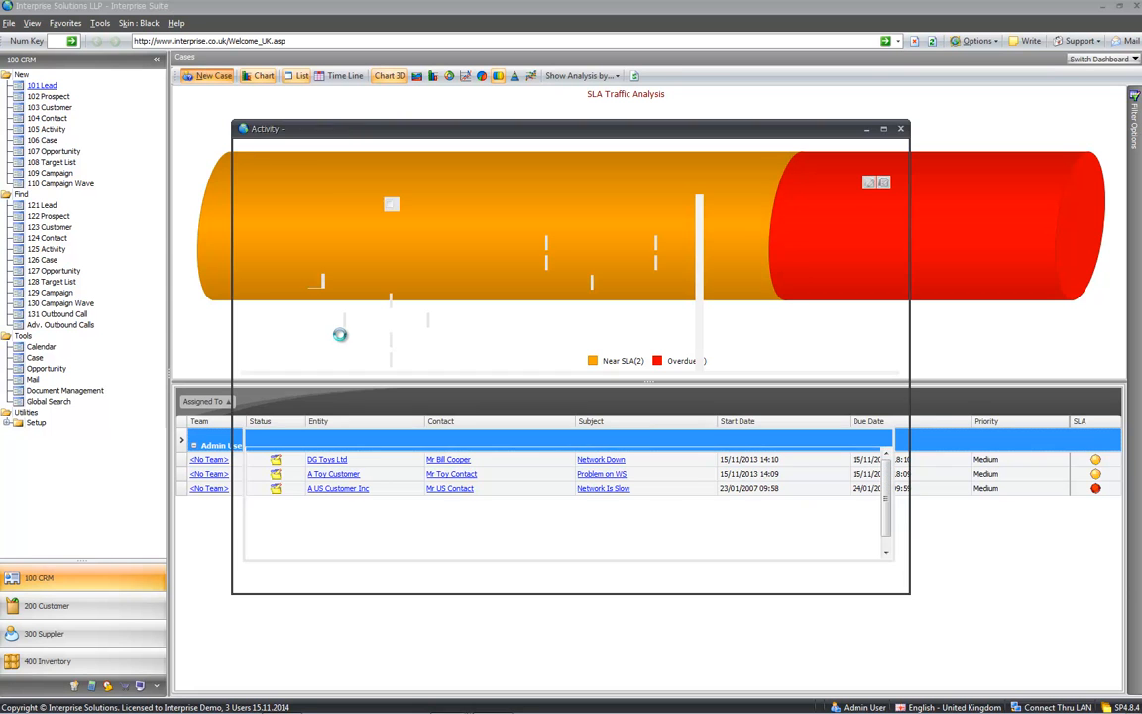
pyautogui.click(333, 224)
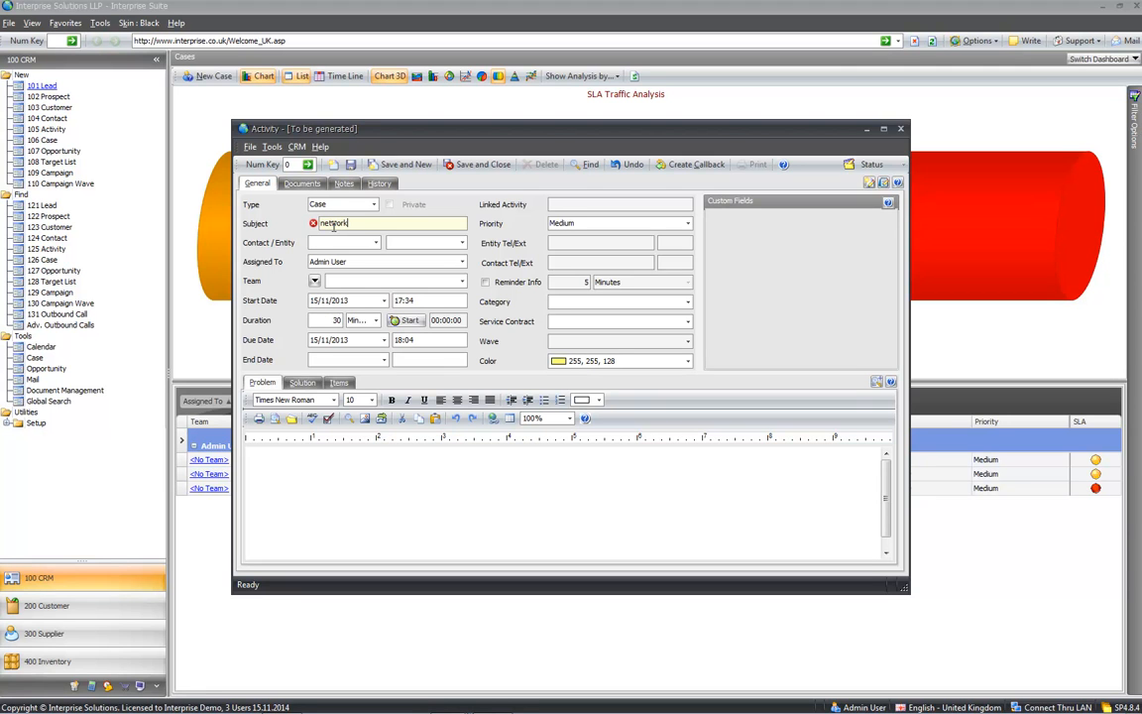
pyautogui.press('Tab')
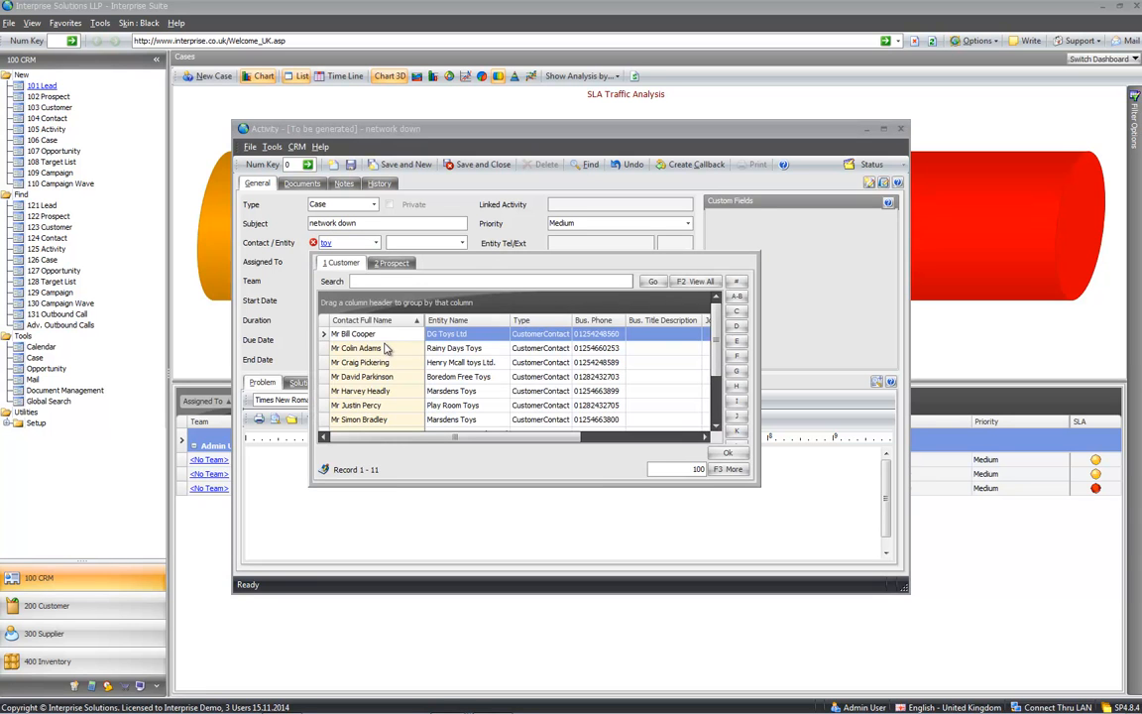
pyautogui.doubleClick(384, 347)
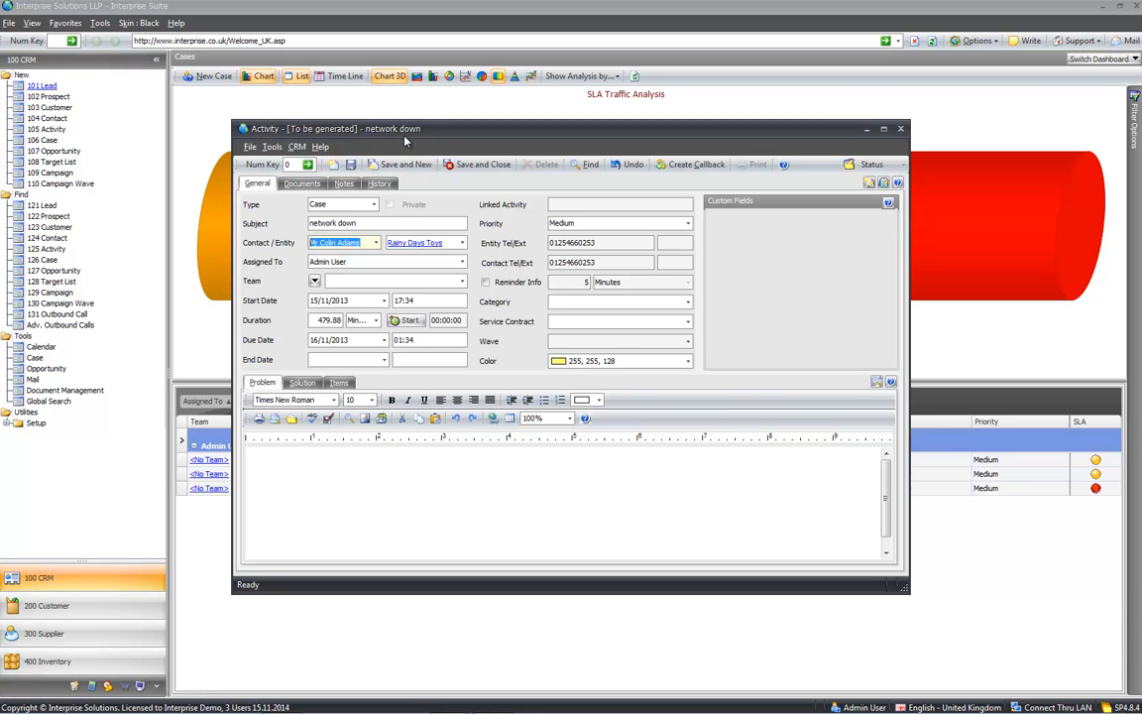
pyautogui.moveTo(405, 135); pyautogui.dragTo(422, 128)
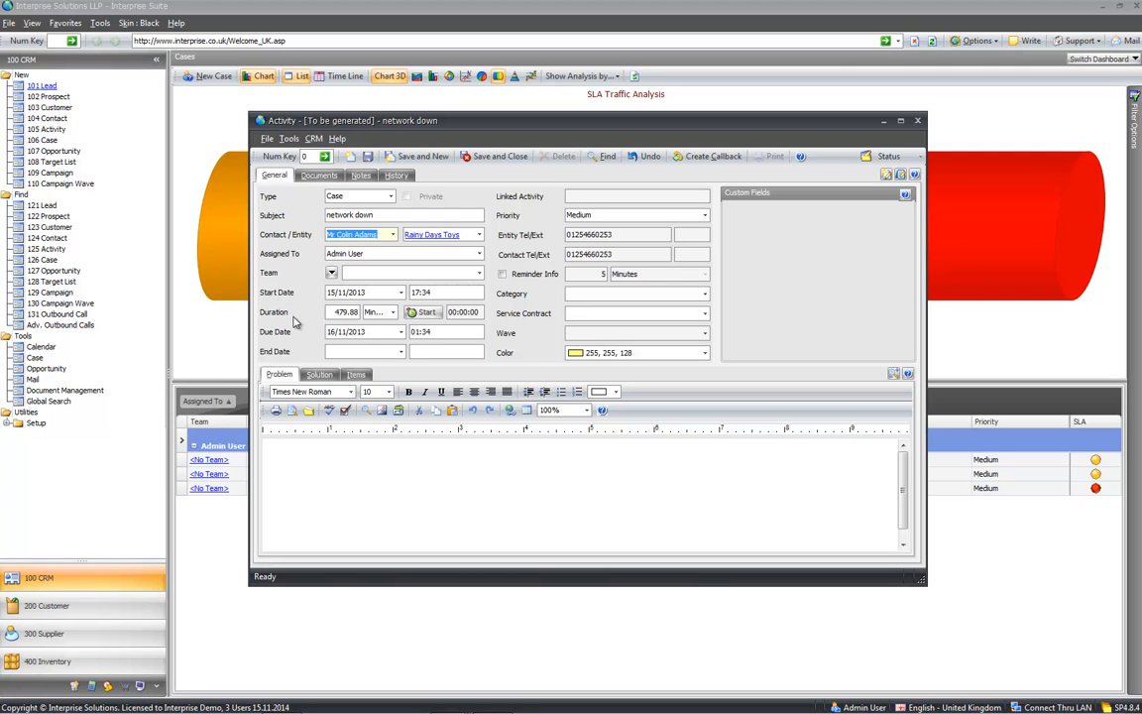
pyautogui.click(9, 424)
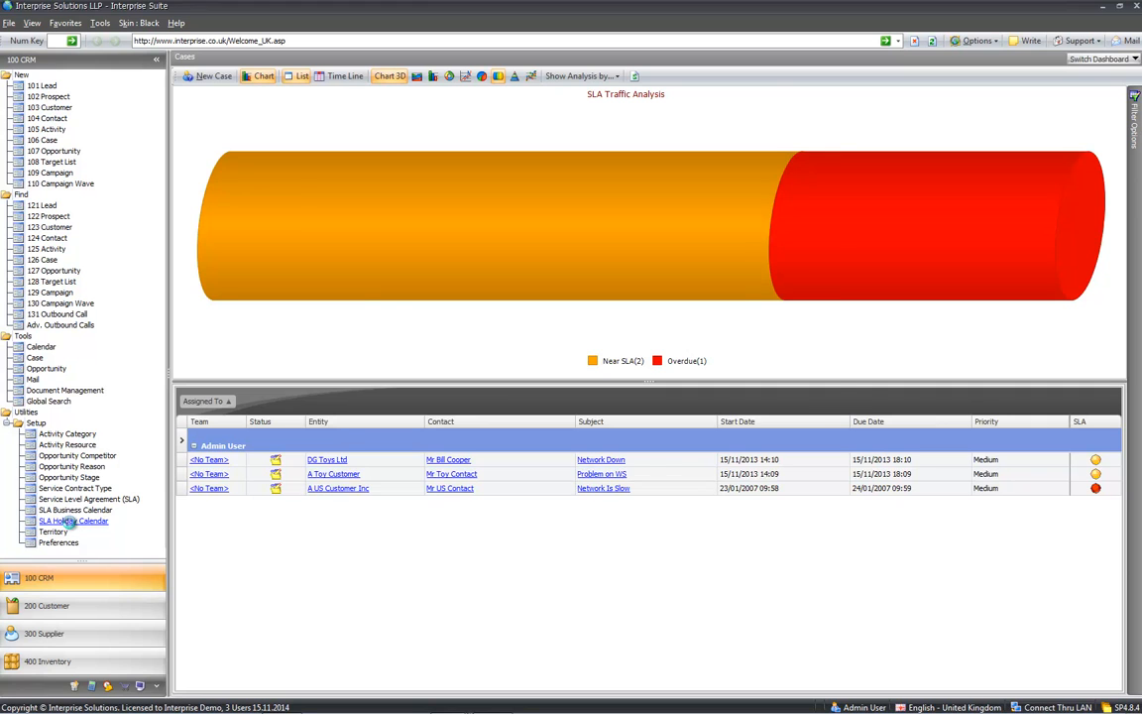
pyautogui.click(71, 521)
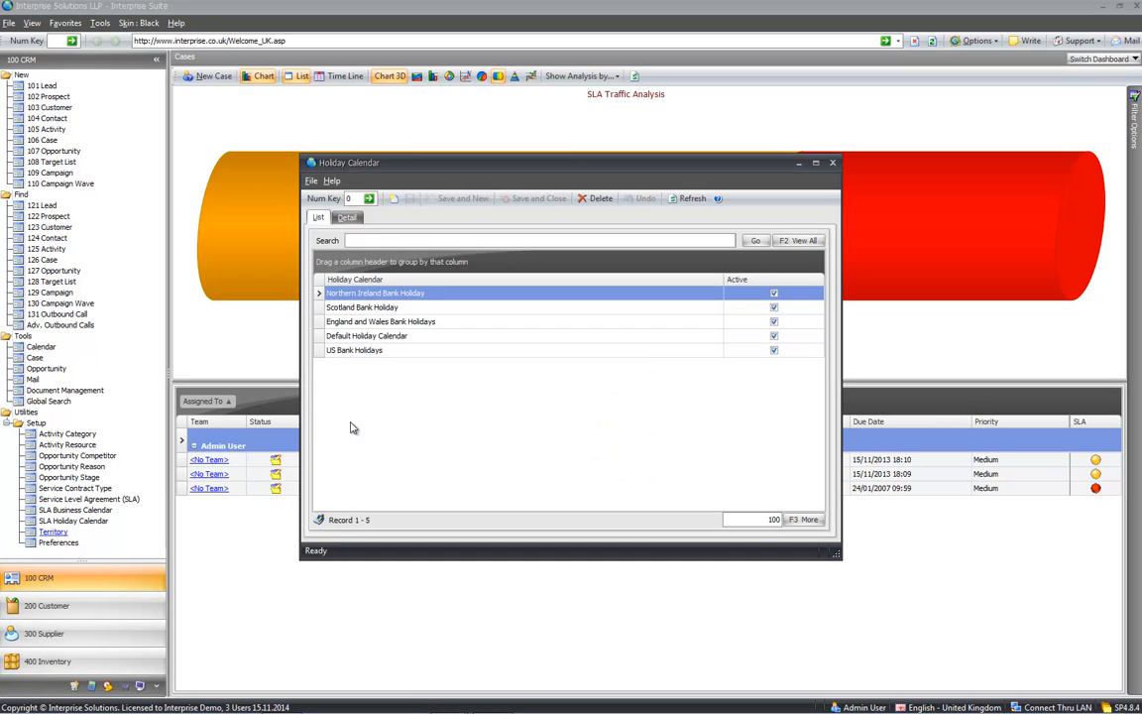
pyautogui.click(359, 322)
pyautogui.doubleClick(359, 322)
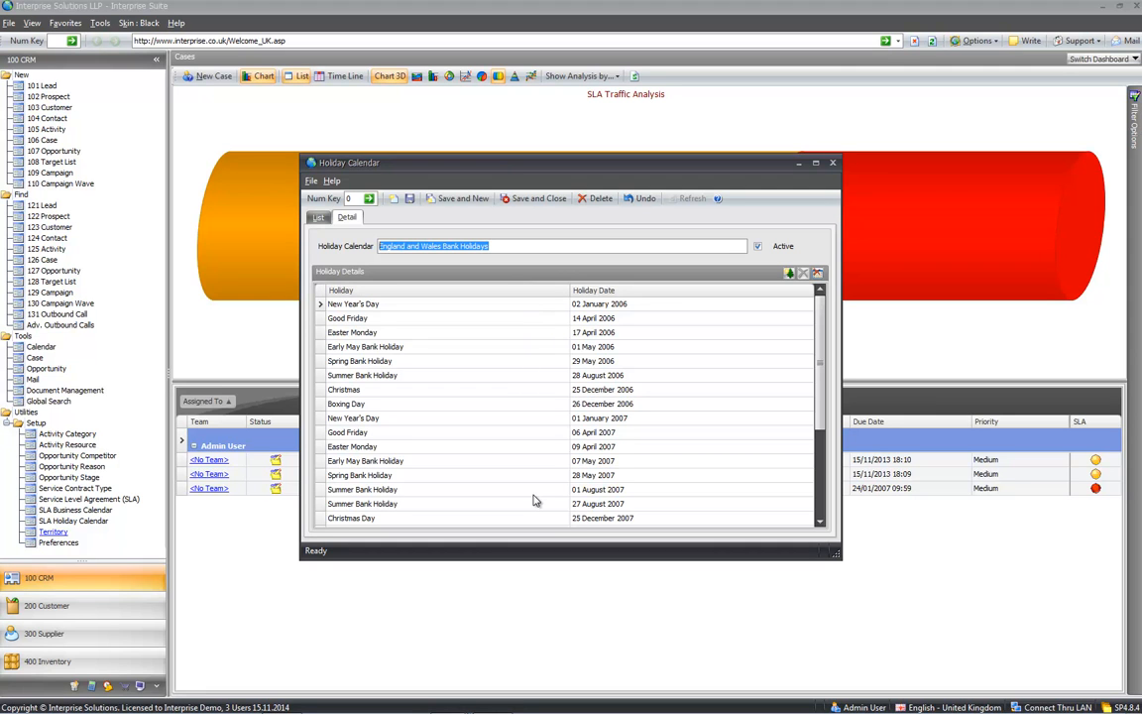
pyautogui.click(318, 217)
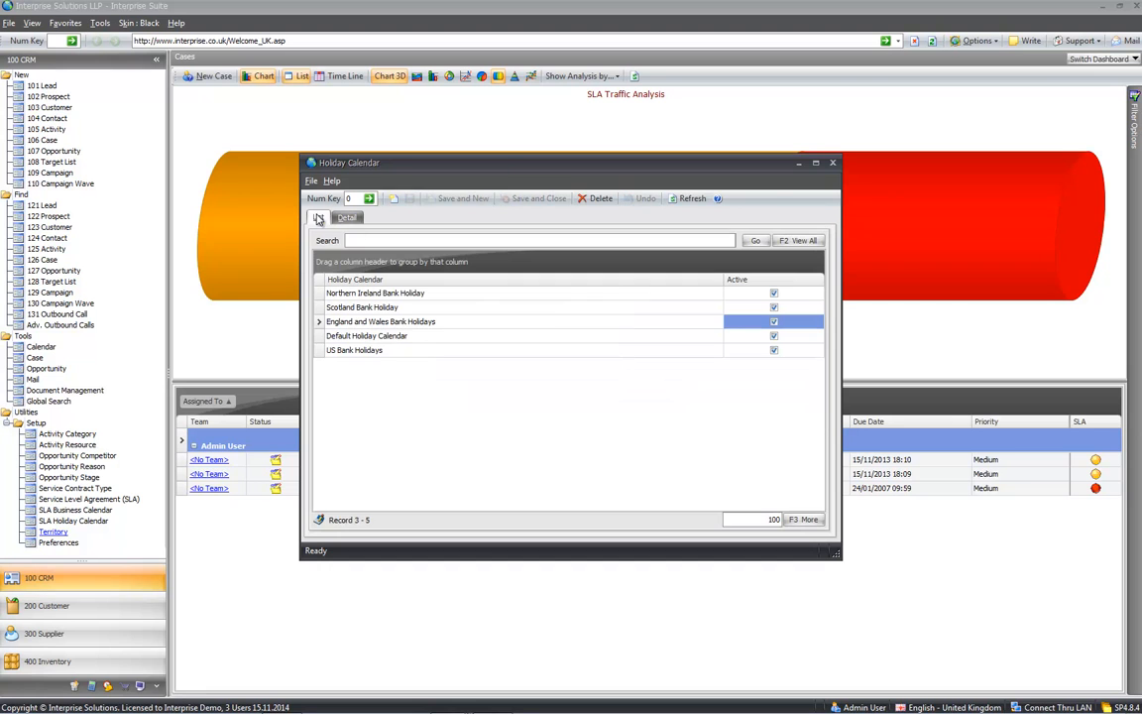
pyautogui.click(832, 165)
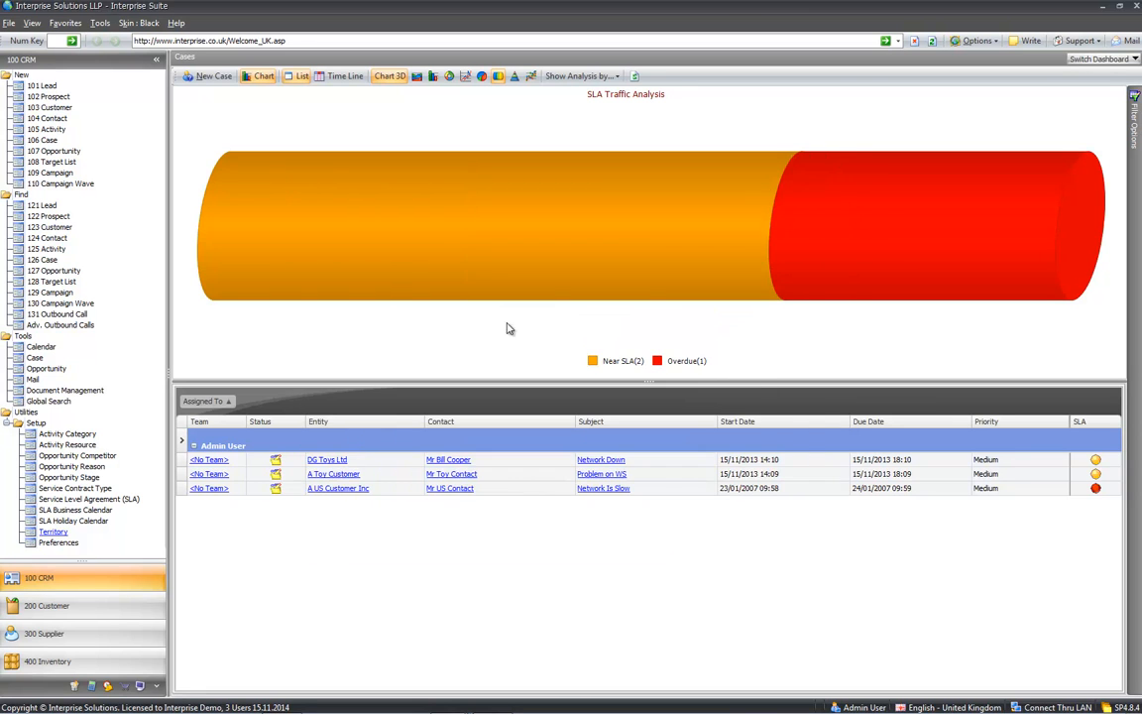
pyautogui.click(77, 511)
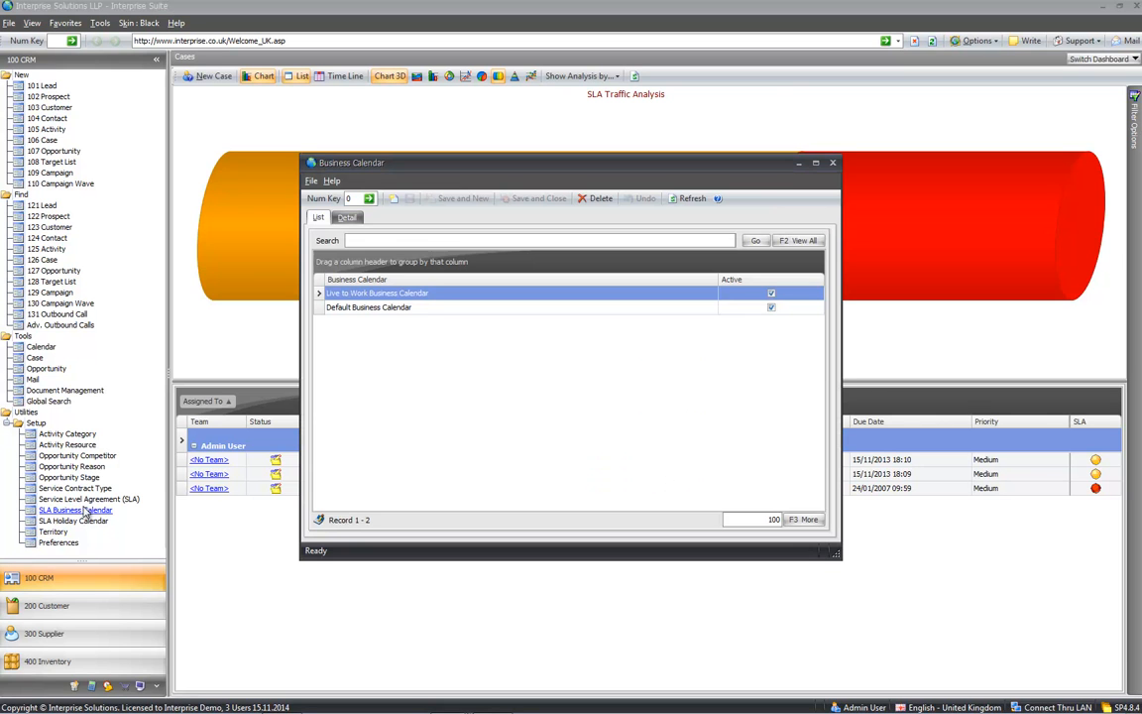
pyautogui.doubleClick(411, 309)
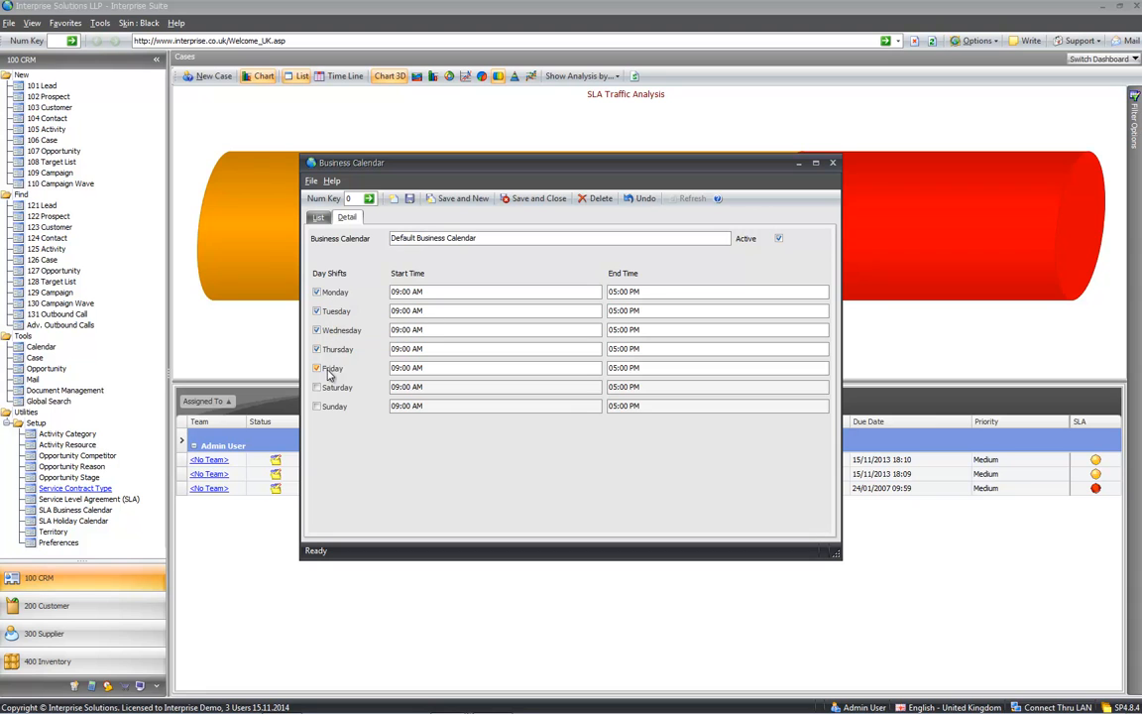
pyautogui.click(319, 217)
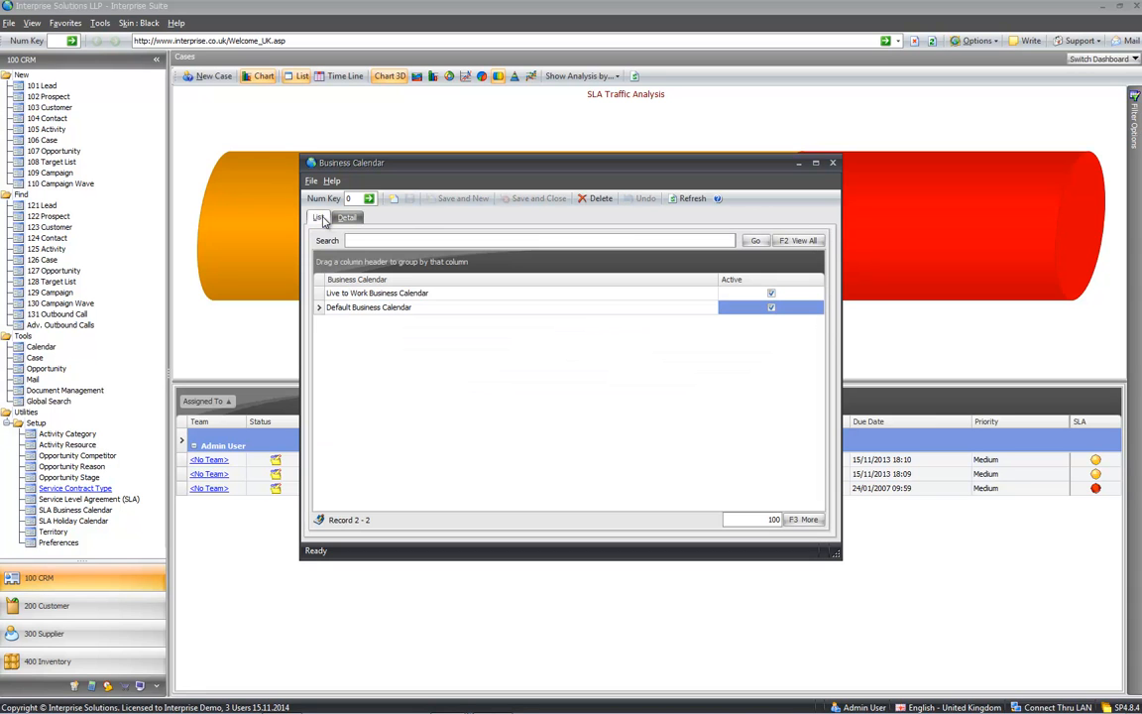
pyautogui.click(831, 163)
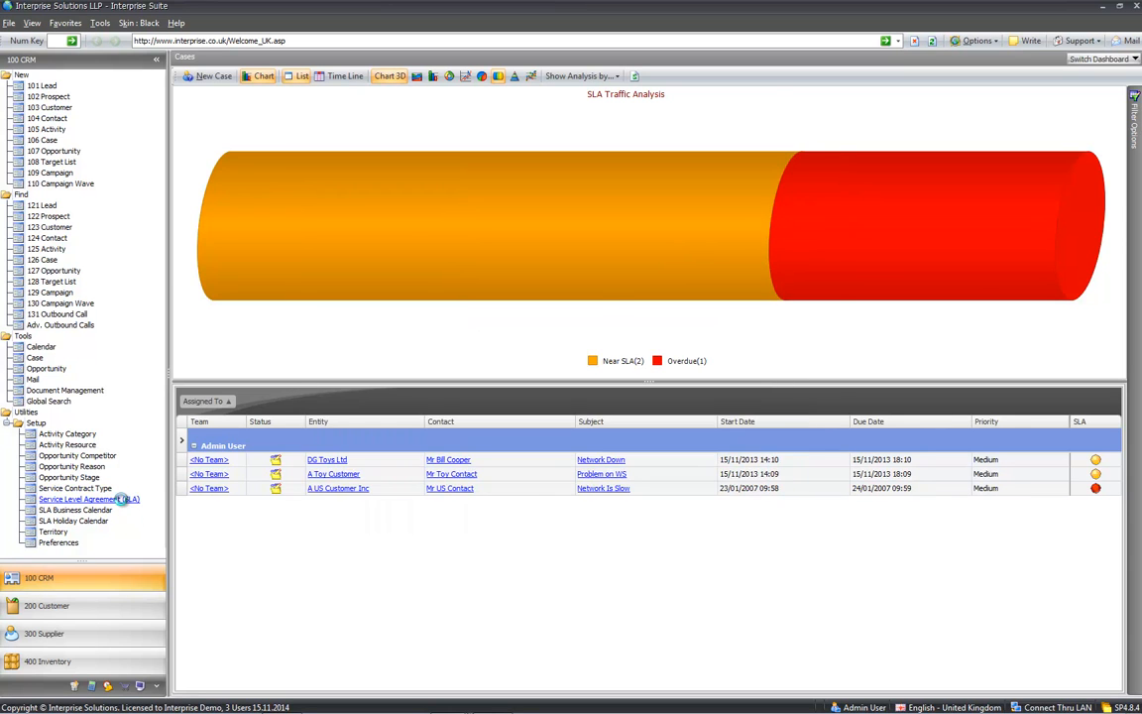
pyautogui.click(117, 498)
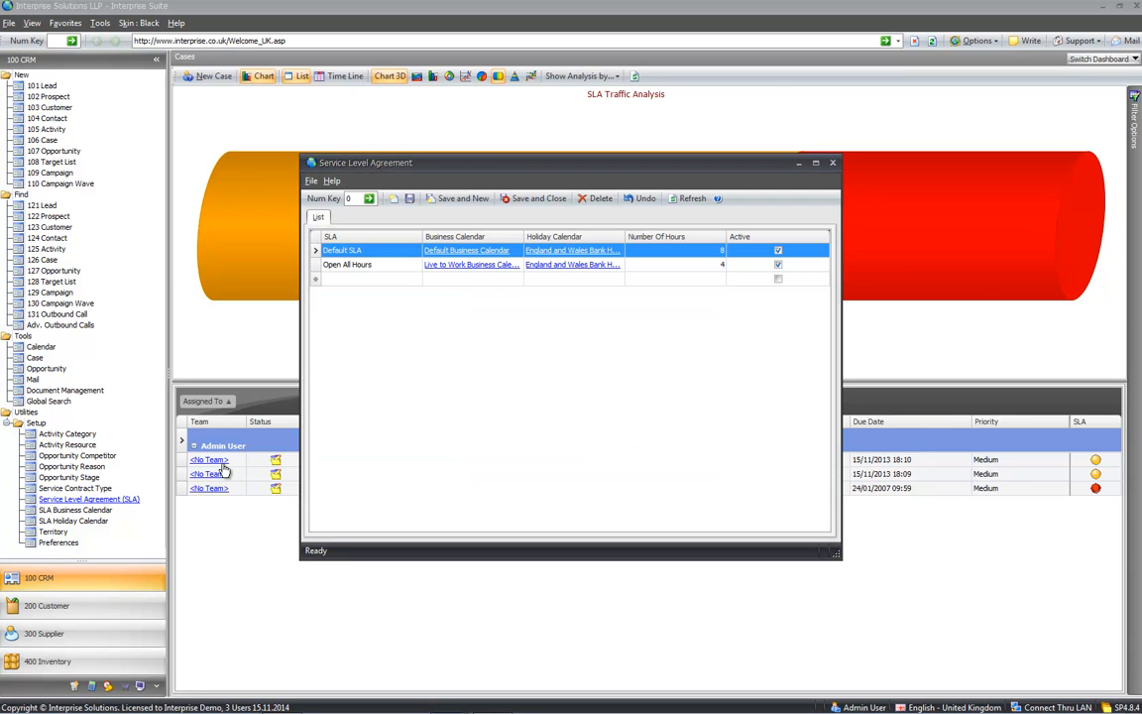
pyautogui.click(472, 253)
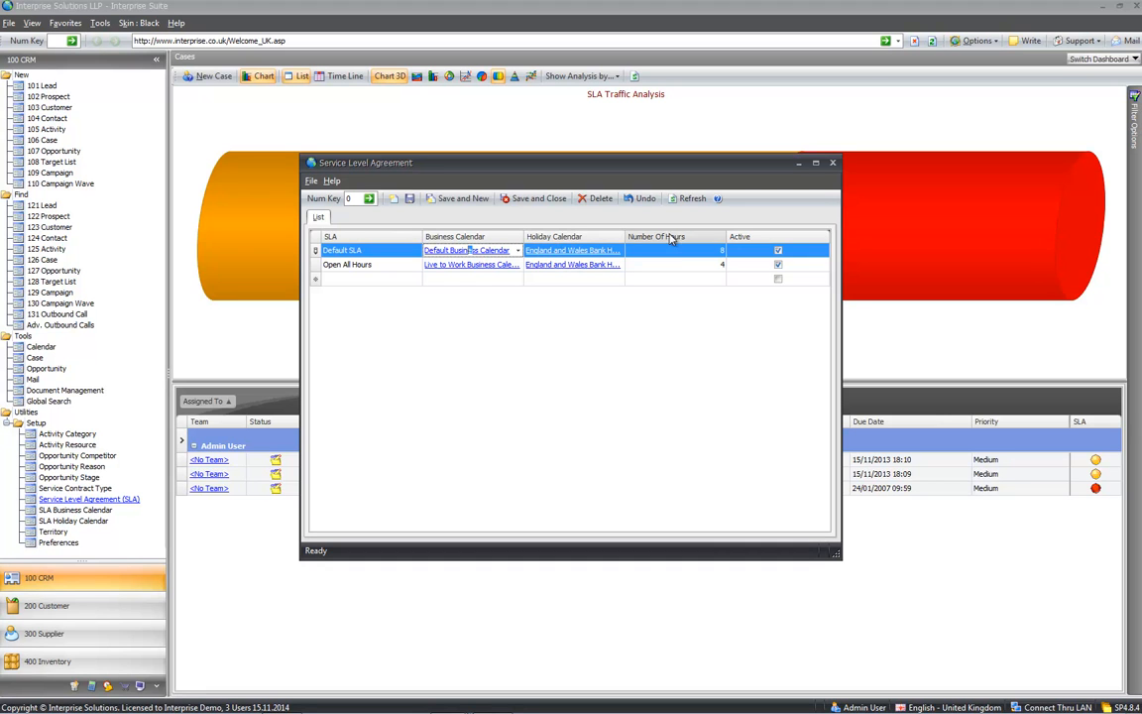
pyautogui.click(832, 162)
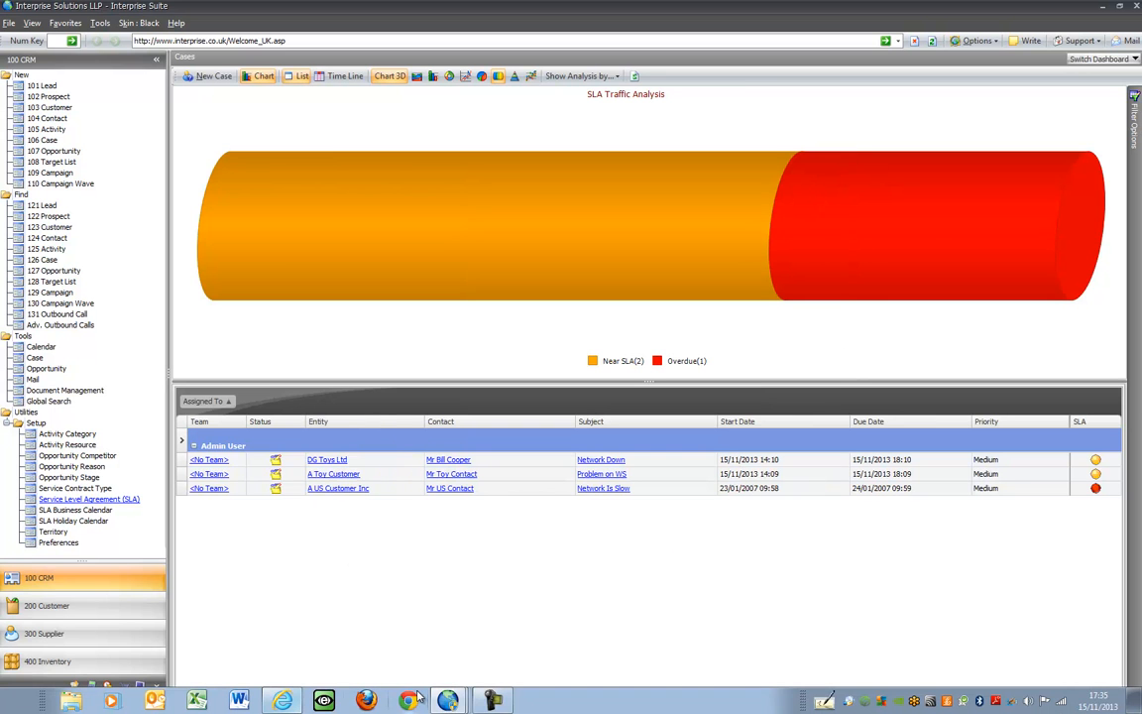
# - Restore the unsaved network down case and write its problem and solution text
pyautogui.click(448, 699)
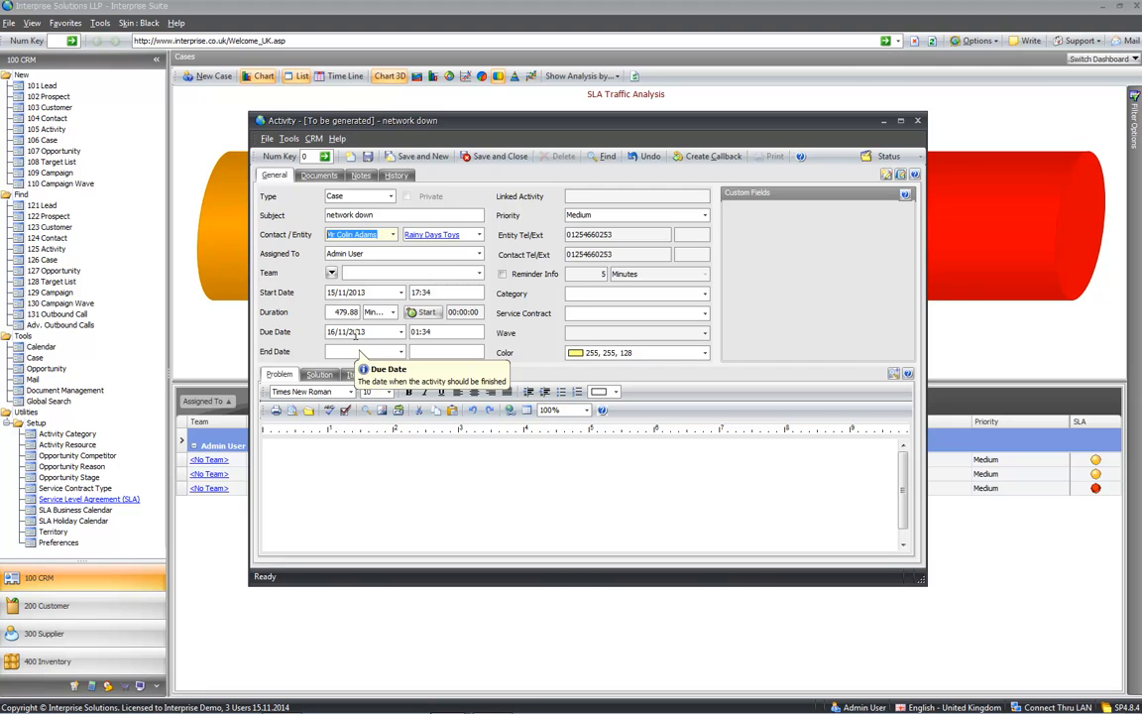
pyautogui.click(363, 459)
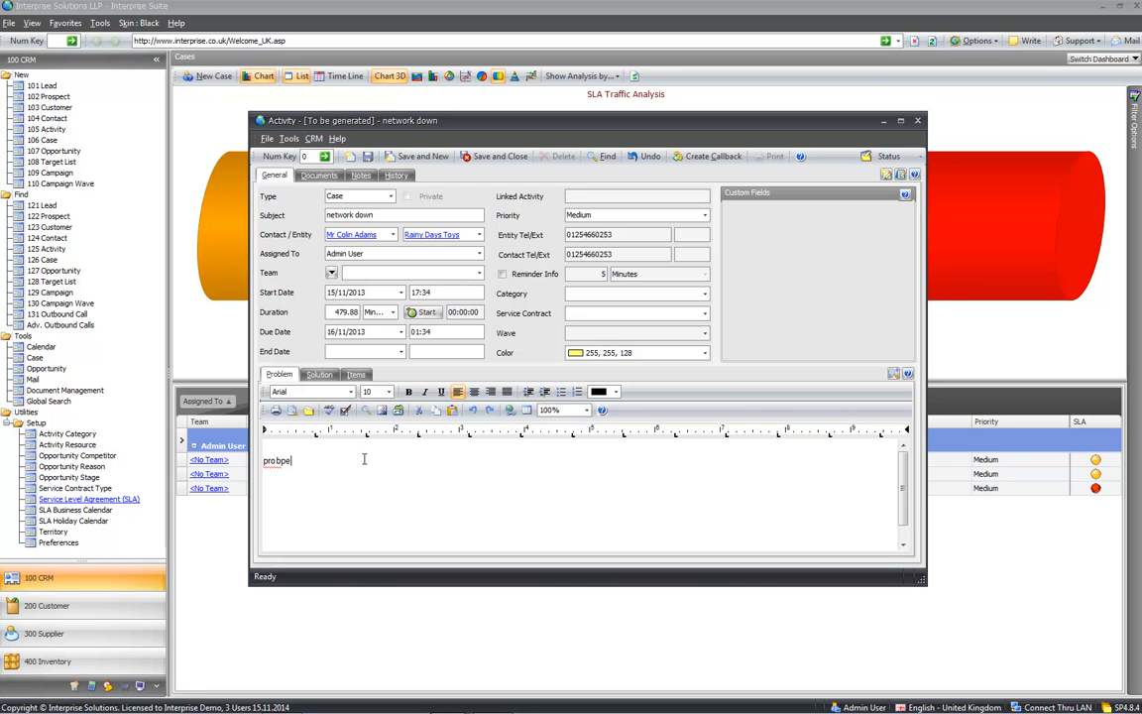
pyautogui.click(320, 376)
pyautogui.click(328, 467)
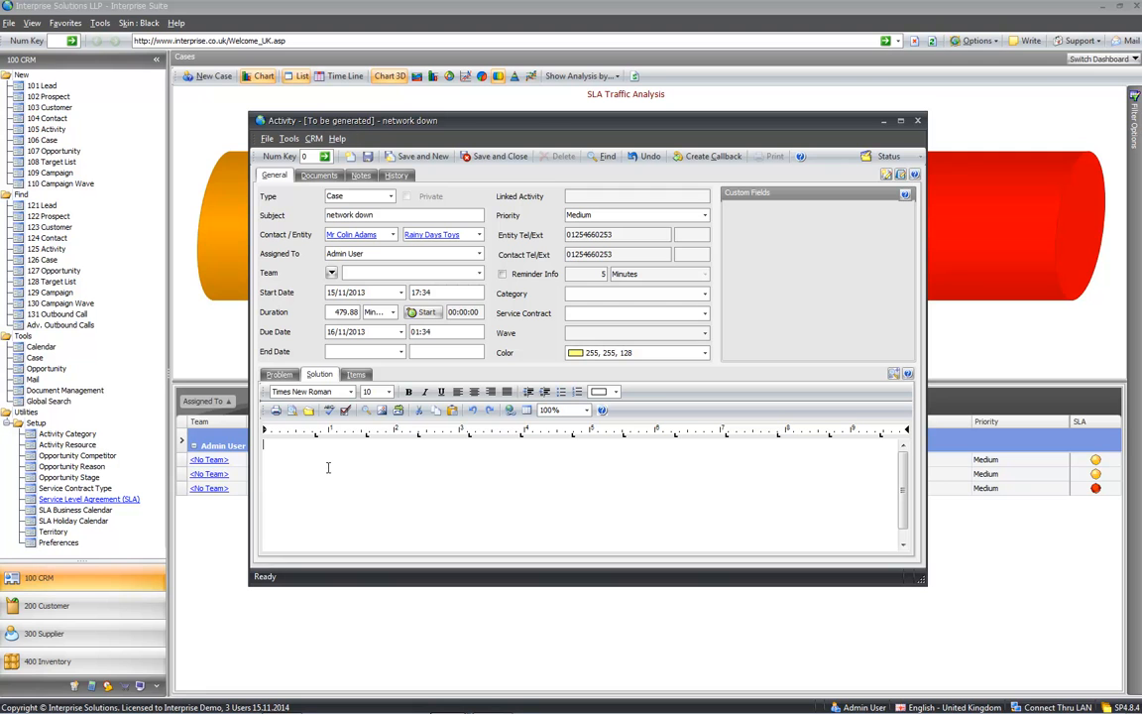
# - Add the 19" SVGA Colour Monitor item to the case, then save and close it
pyautogui.click(358, 378)
pyautogui.click(562, 412)
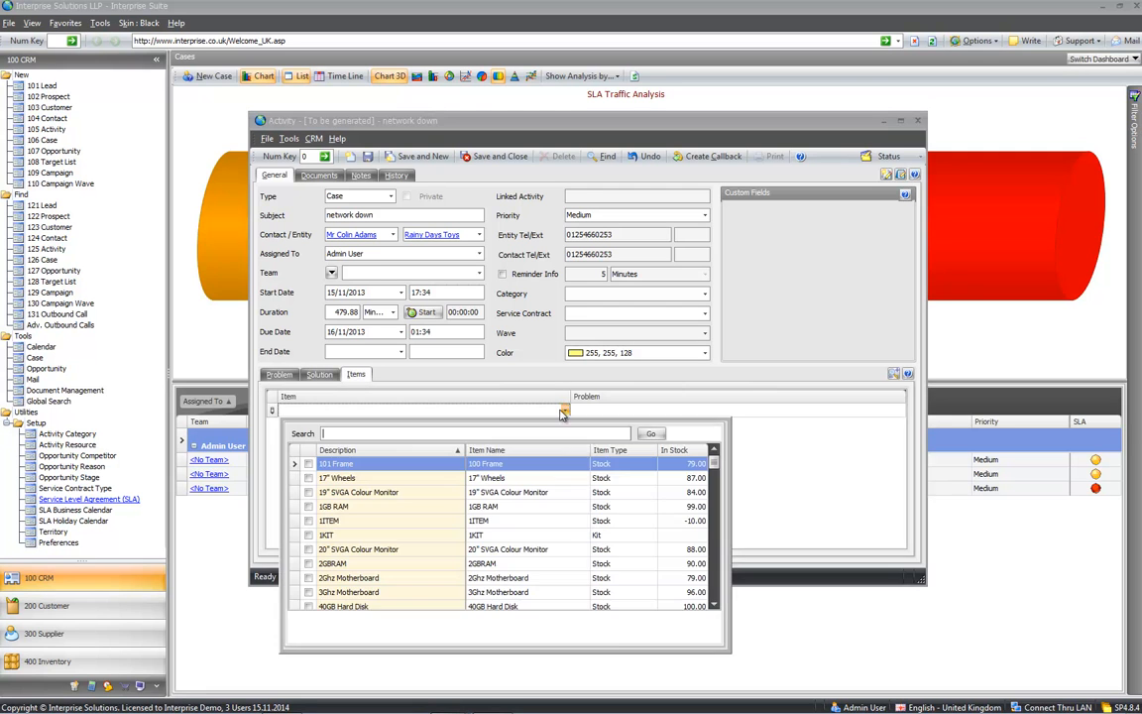
pyautogui.click(308, 491)
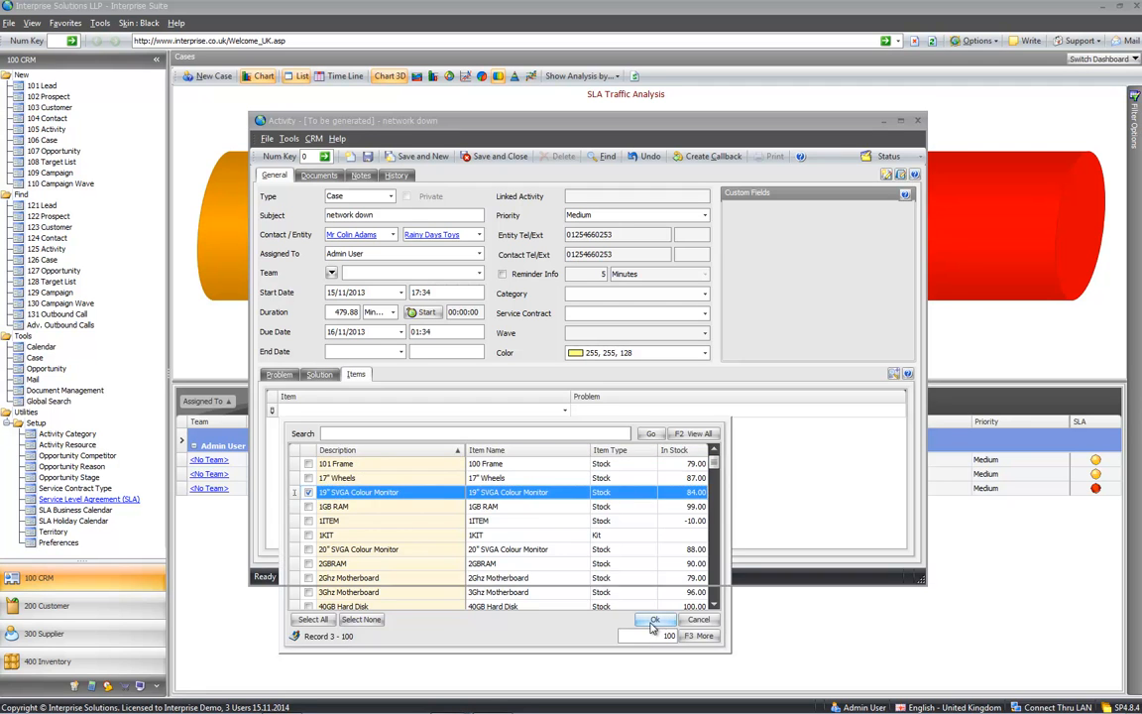
pyautogui.click(654, 620)
pyautogui.click(307, 375)
pyautogui.click(288, 376)
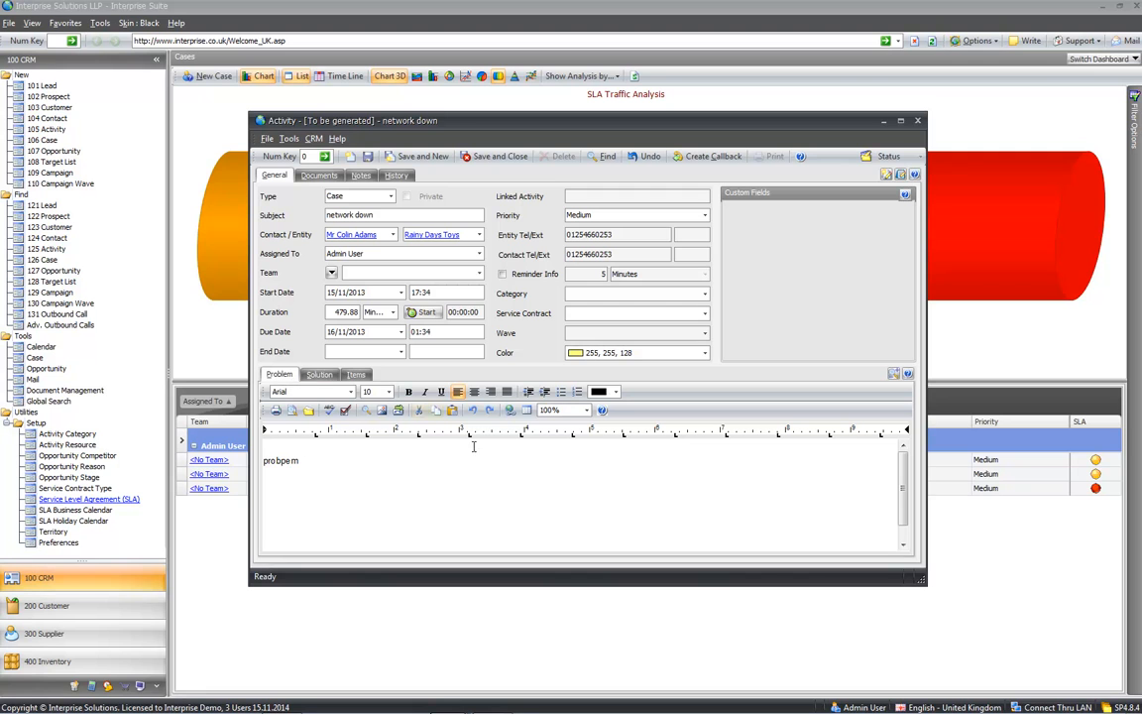
pyautogui.click(503, 156)
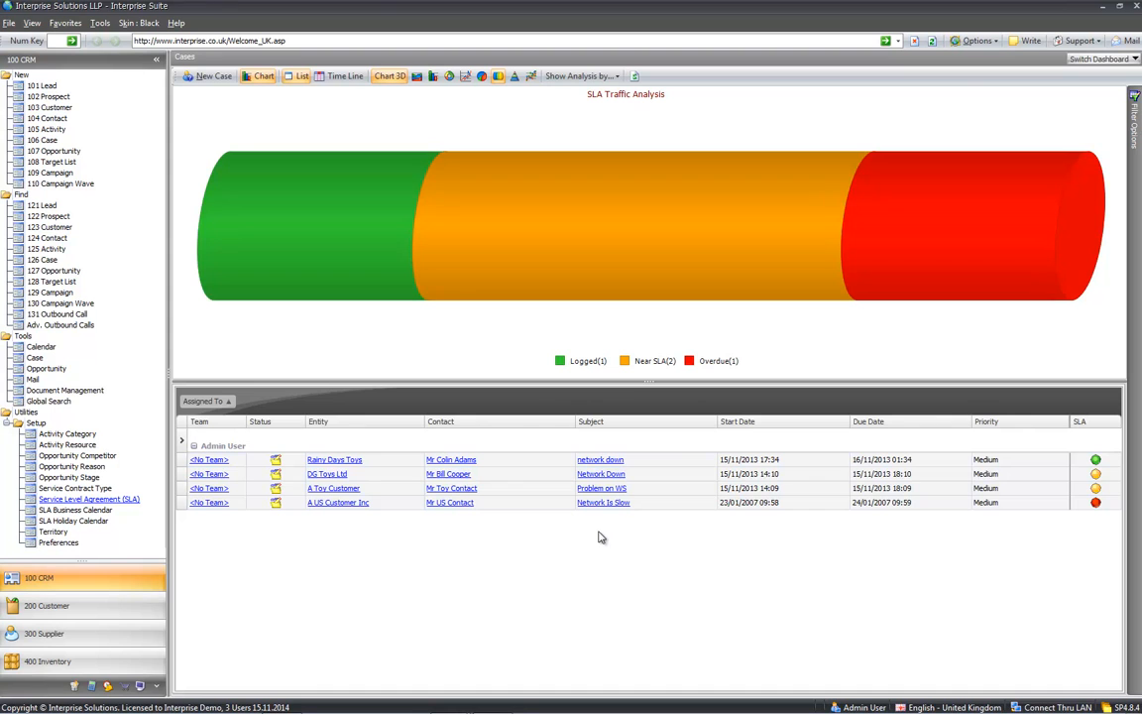
# - Switch to the Opportunities dashboard
pyautogui.click(1093, 60)
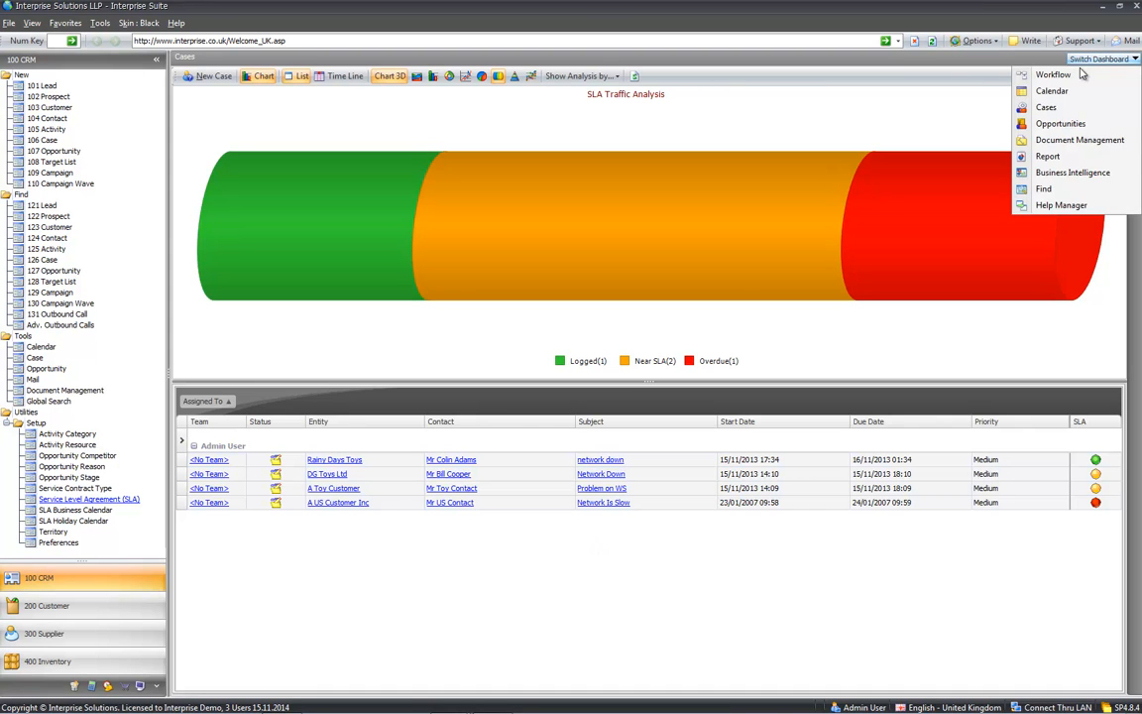
pyautogui.click(1057, 126)
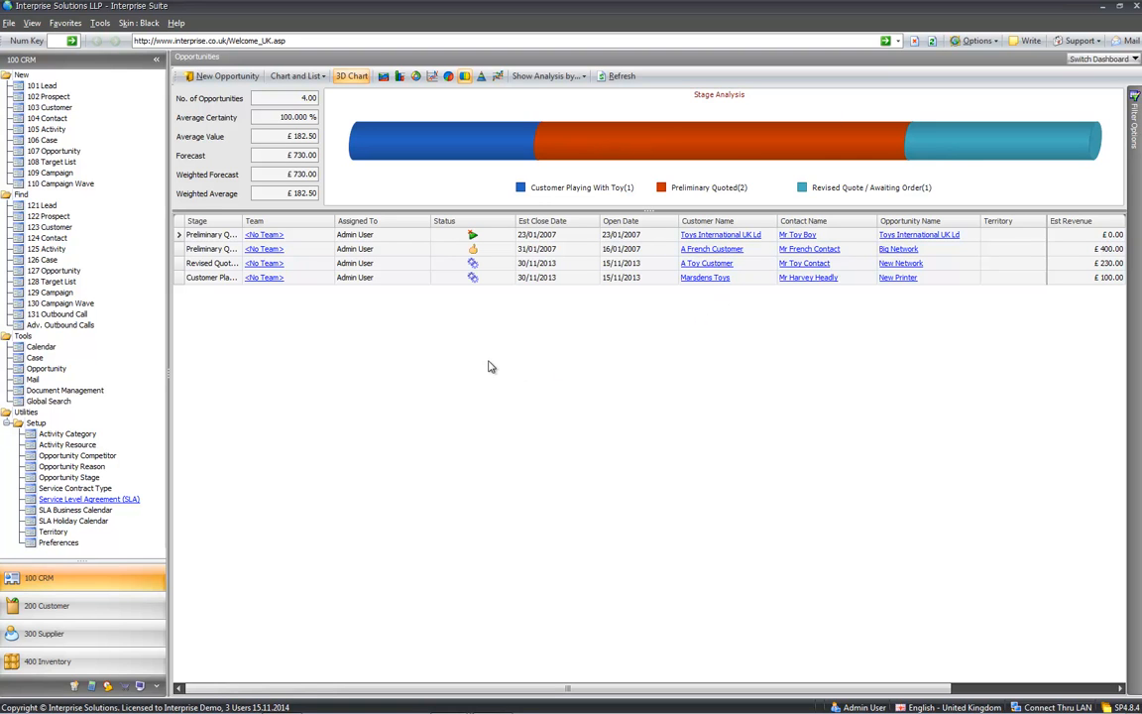
# - Group opportunities by Stage and expand the Customer Playing With Toy, Preliminary Quoted and Revised Quote groups
pyautogui.rightClick(327, 221)
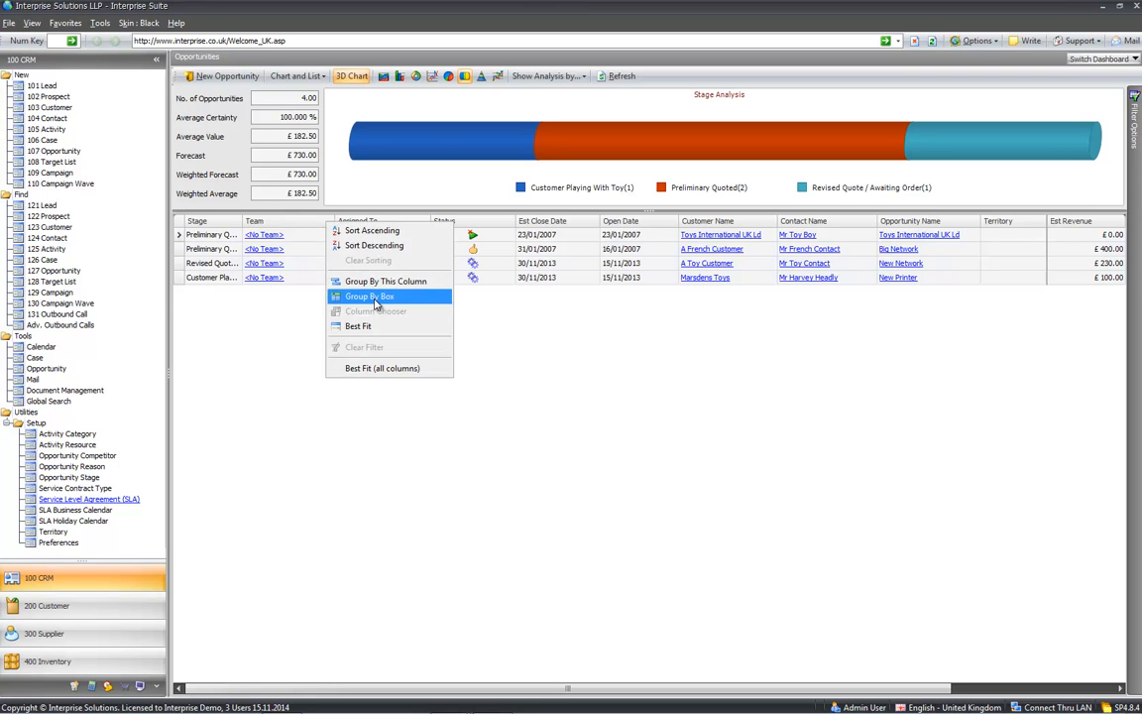
pyautogui.click(373, 296)
pyautogui.moveTo(203, 243); pyautogui.dragTo(196, 226)
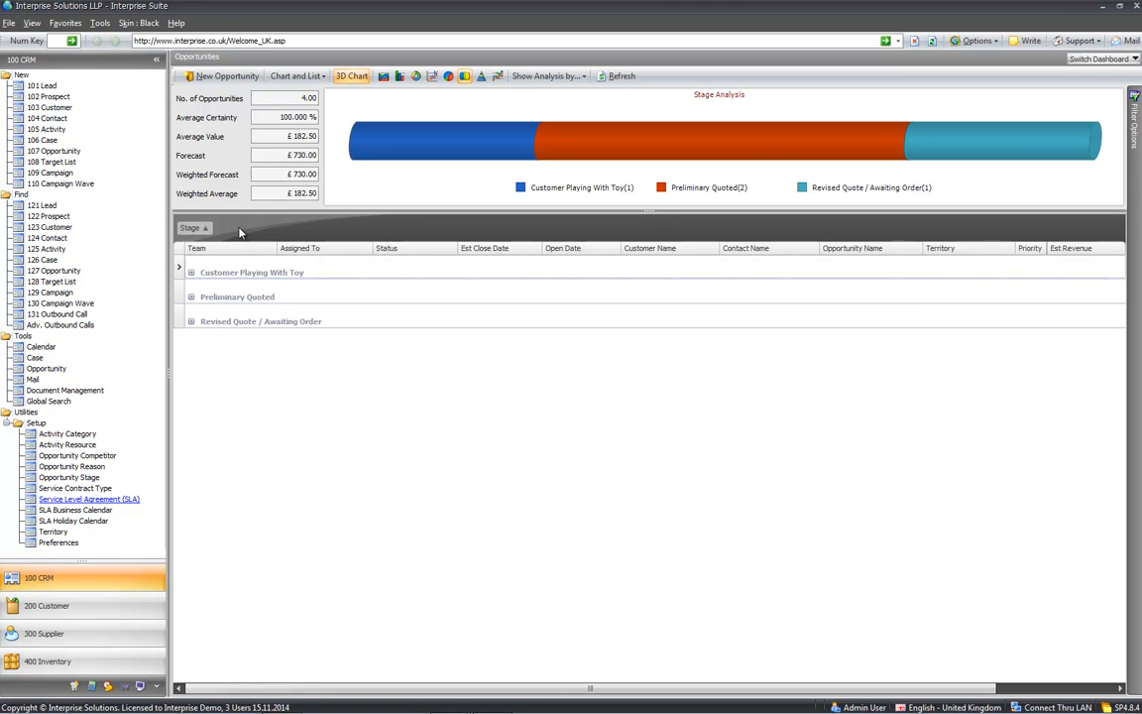
pyautogui.click(192, 273)
pyautogui.click(192, 311)
pyautogui.click(191, 364)
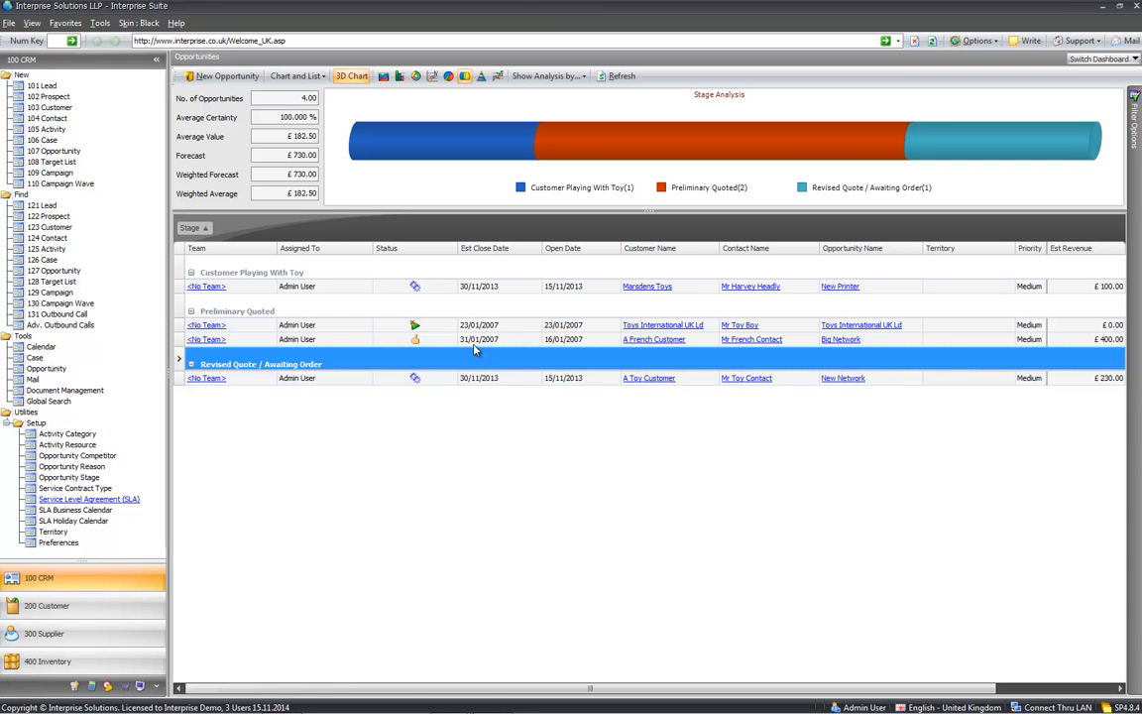
# - Start a new opportunity named 'new software' for the Rainy Days Toys contact
pyautogui.click(218, 77)
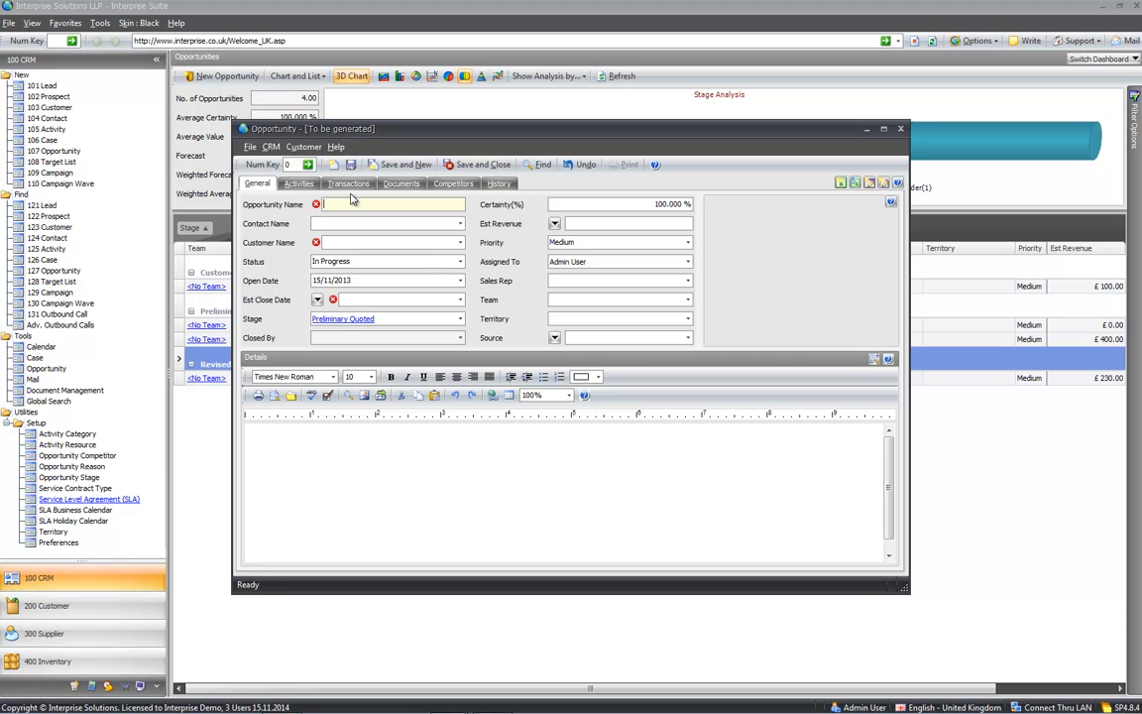
pyautogui.write('new software')
pyautogui.press('Tab')
pyautogui.write('toy')
pyautogui.press('Tab')
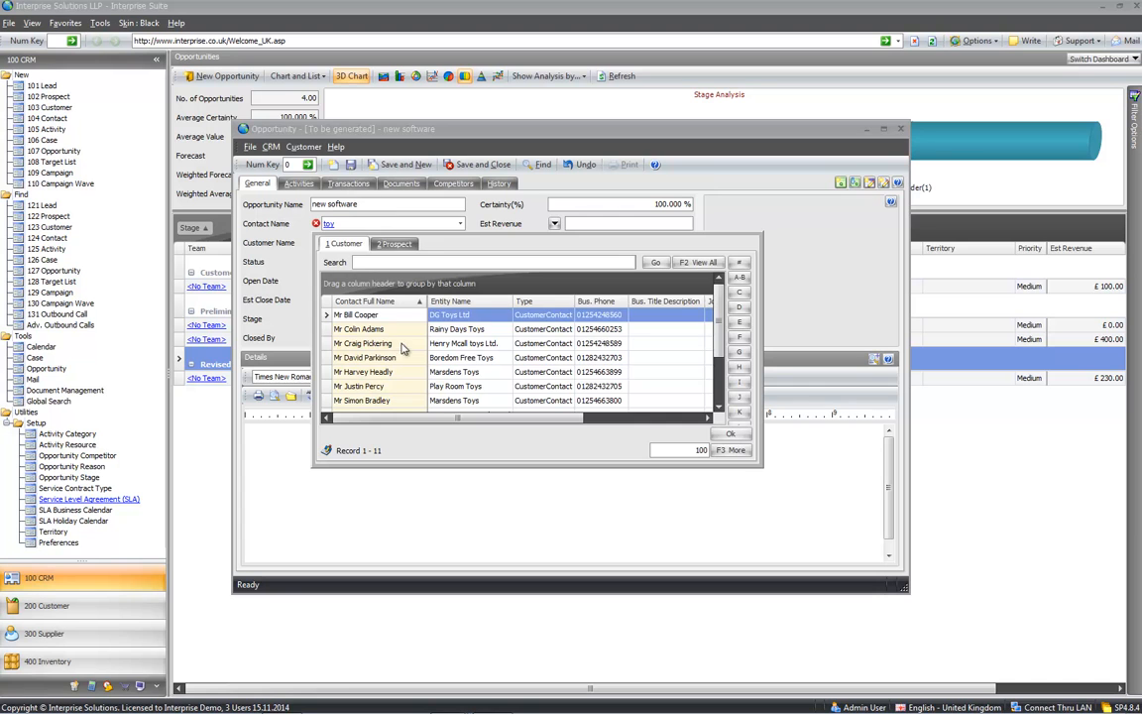
pyautogui.doubleClick(362, 328)
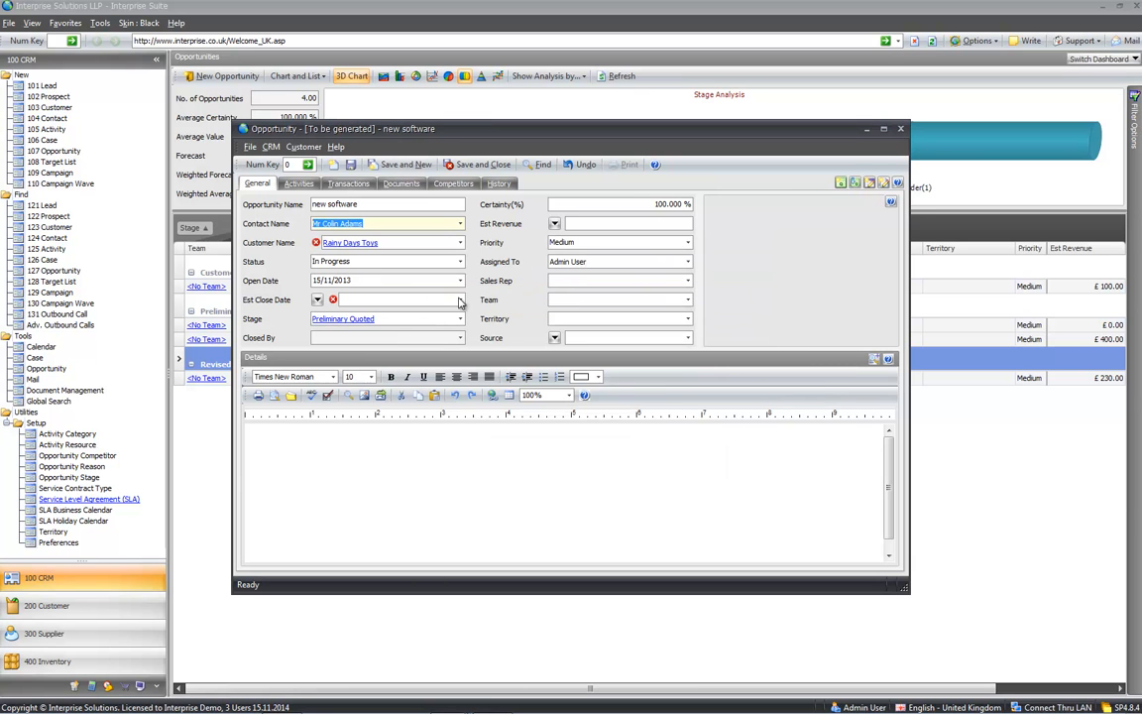
# - Set the estimated close date to 31/12/2013 and the stage to Meeting Arranged
pyautogui.click(459, 299)
pyautogui.click(461, 330)
pyautogui.click(368, 422)
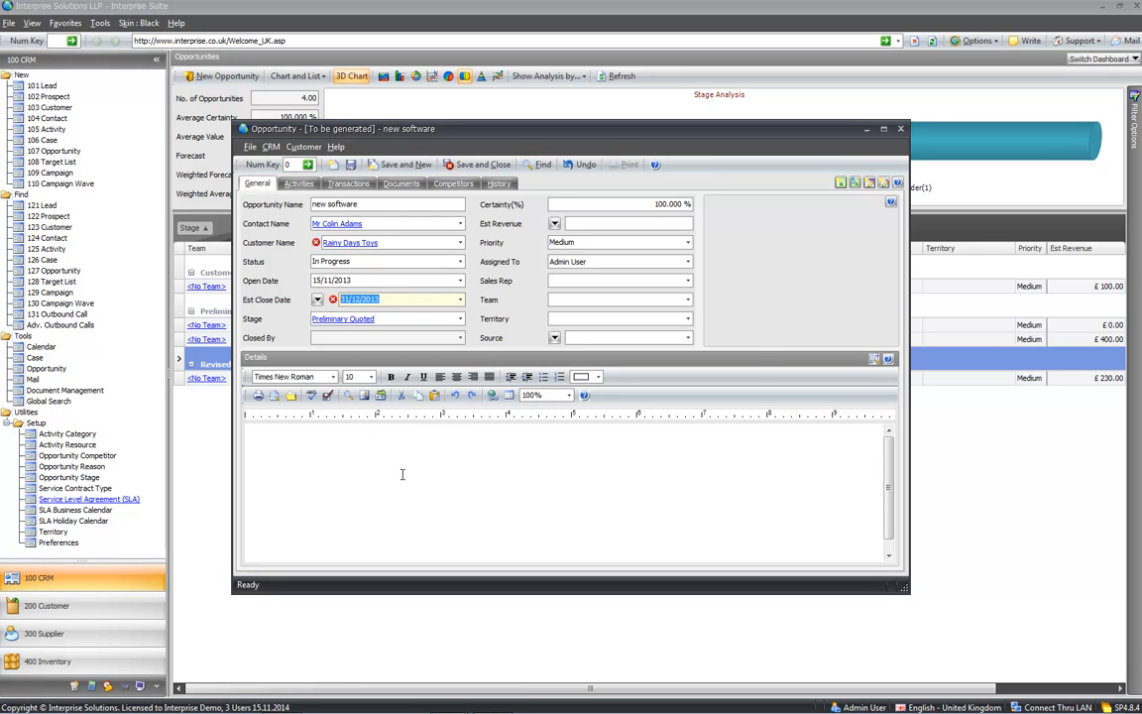
pyautogui.click(459, 319)
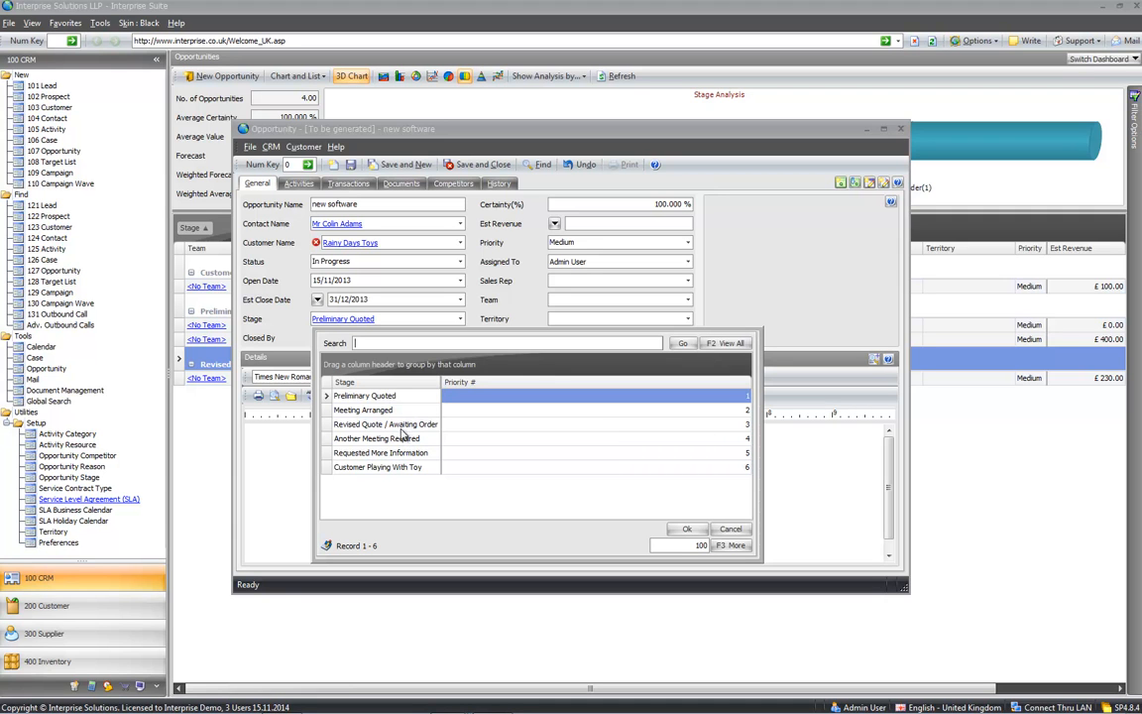
pyautogui.doubleClick(391, 411)
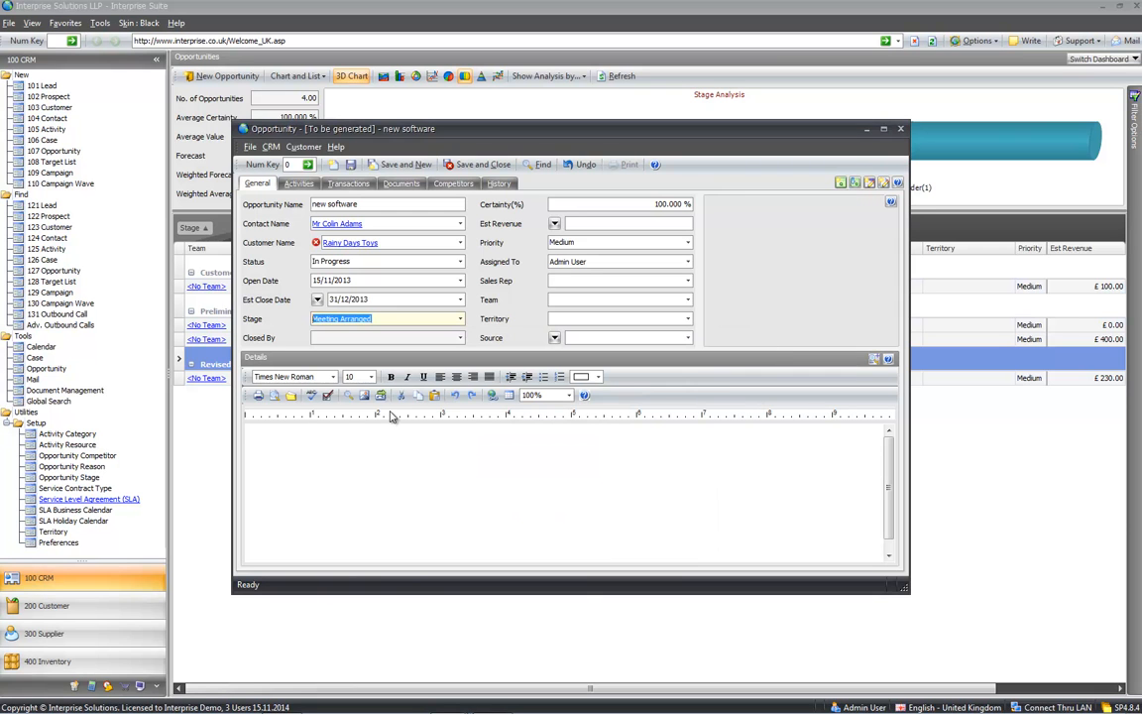
# - Enter £1,000 estimated revenue and show the opportunity's Documents
pyautogui.click(346, 458)
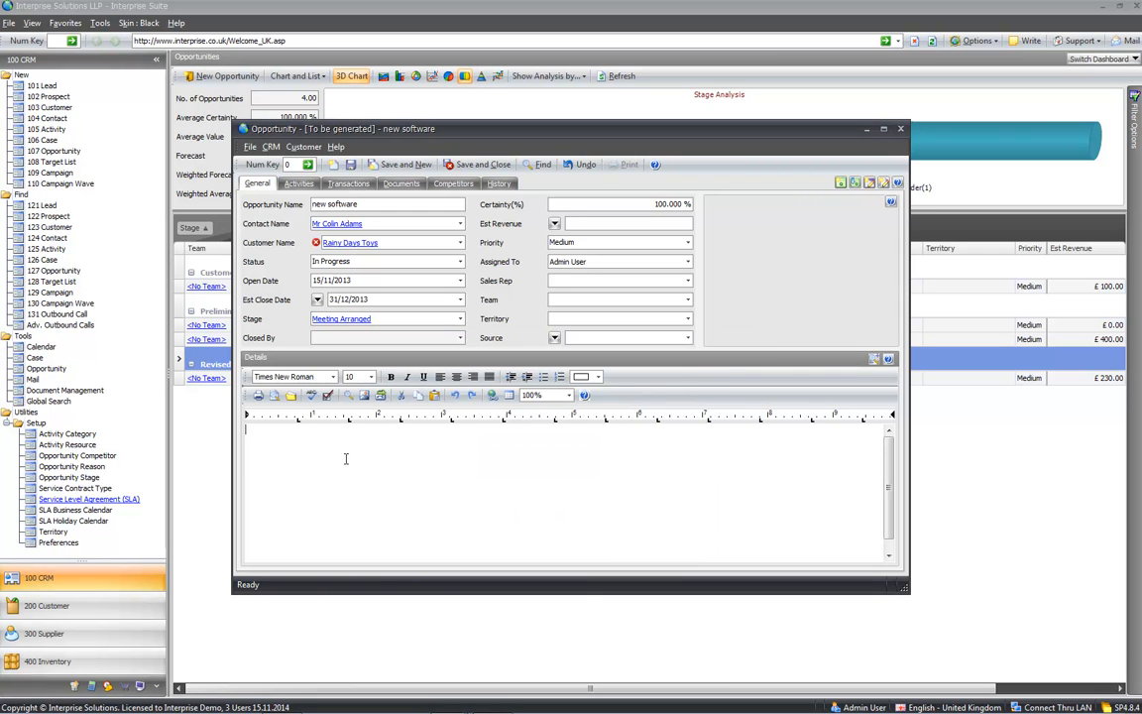
pyautogui.write('uheuher huhgue')
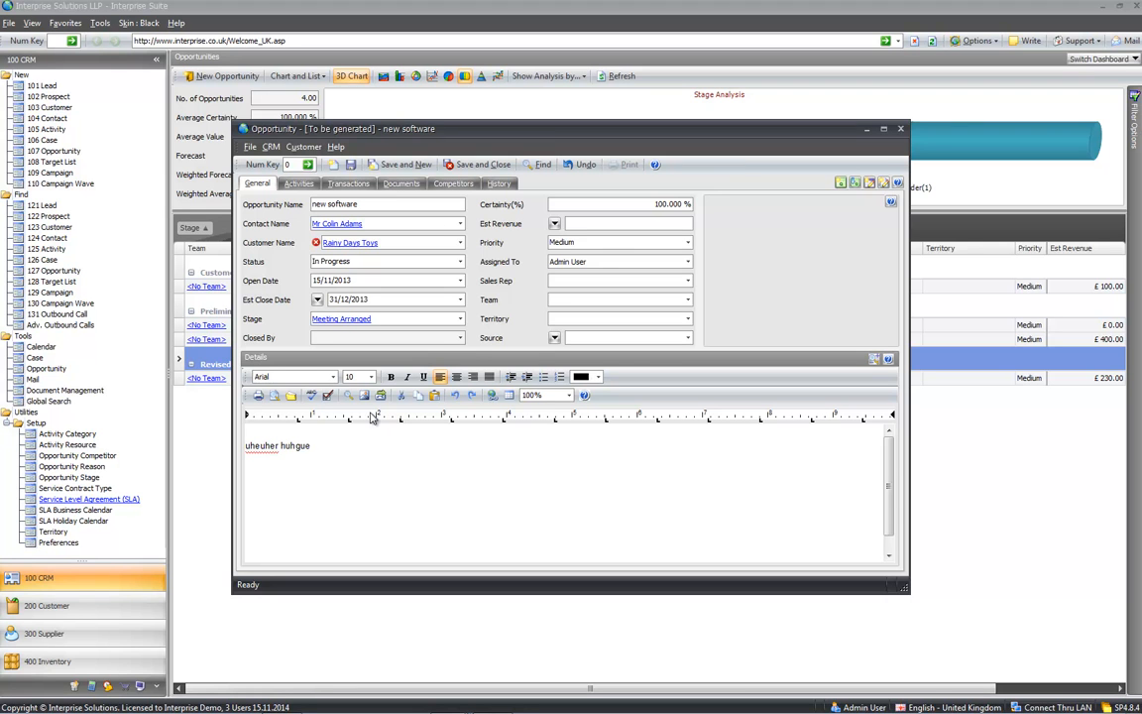
pyautogui.write('1000')
pyautogui.press('Tab')
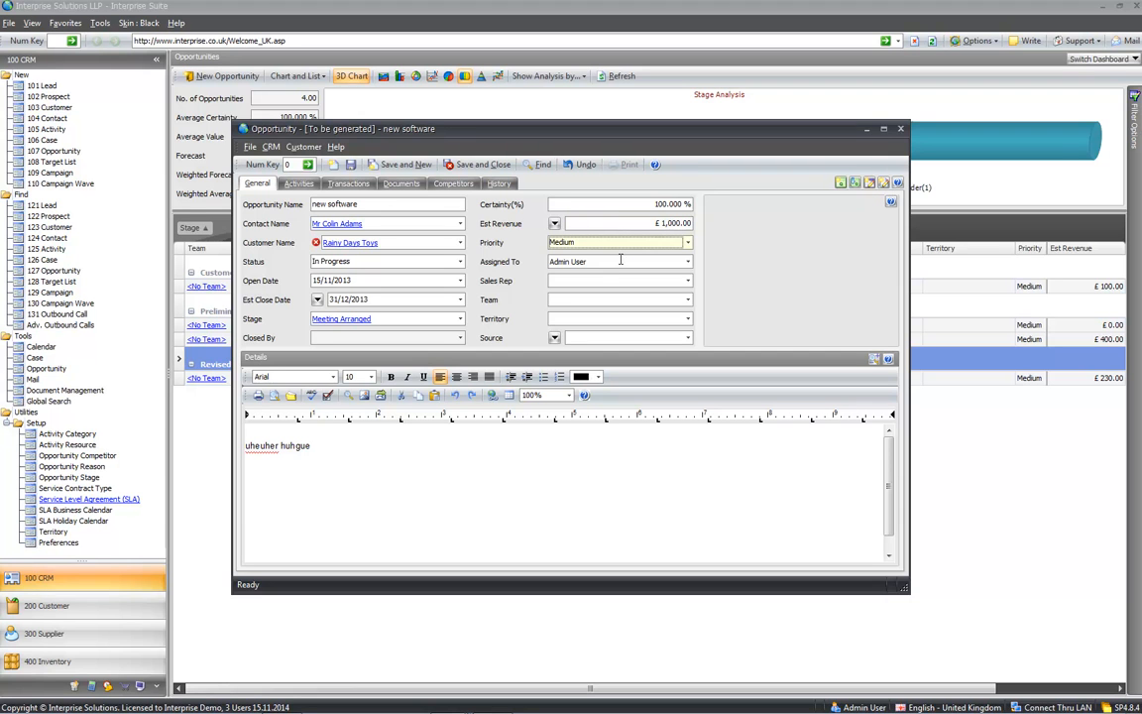
pyautogui.click(400, 186)
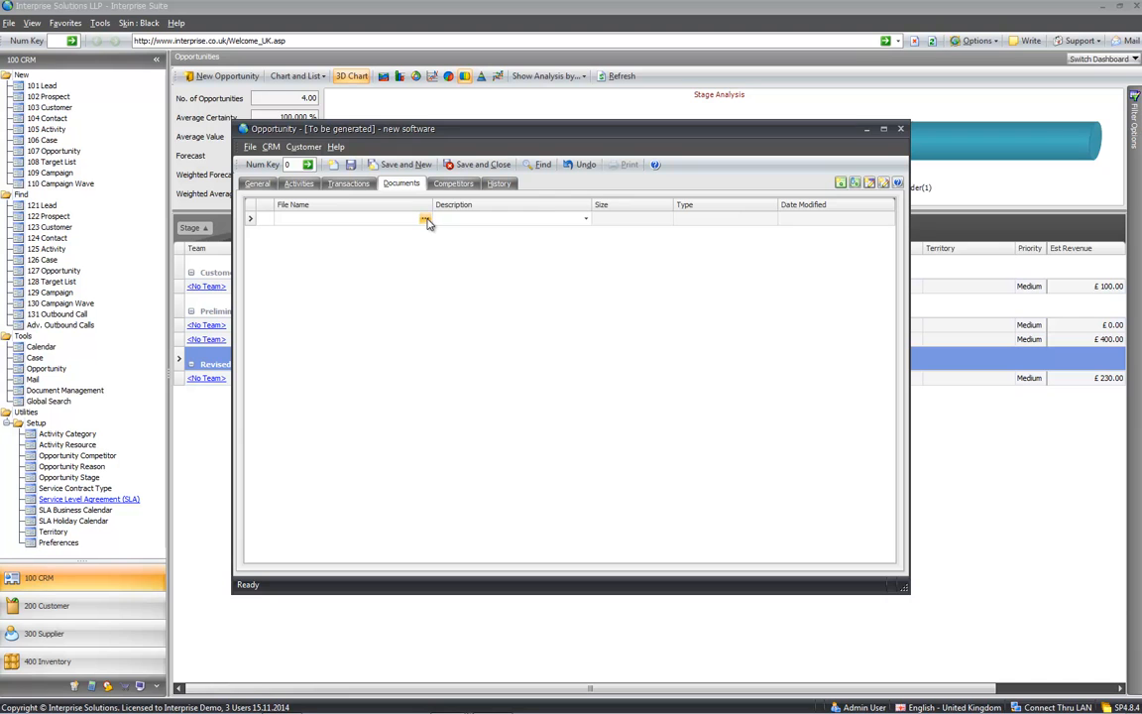
# - Save the opportunity, attach the Desert picture from this computer, and view its Transactions
pyautogui.click(426, 220)
pyautogui.moveTo(484, 227)
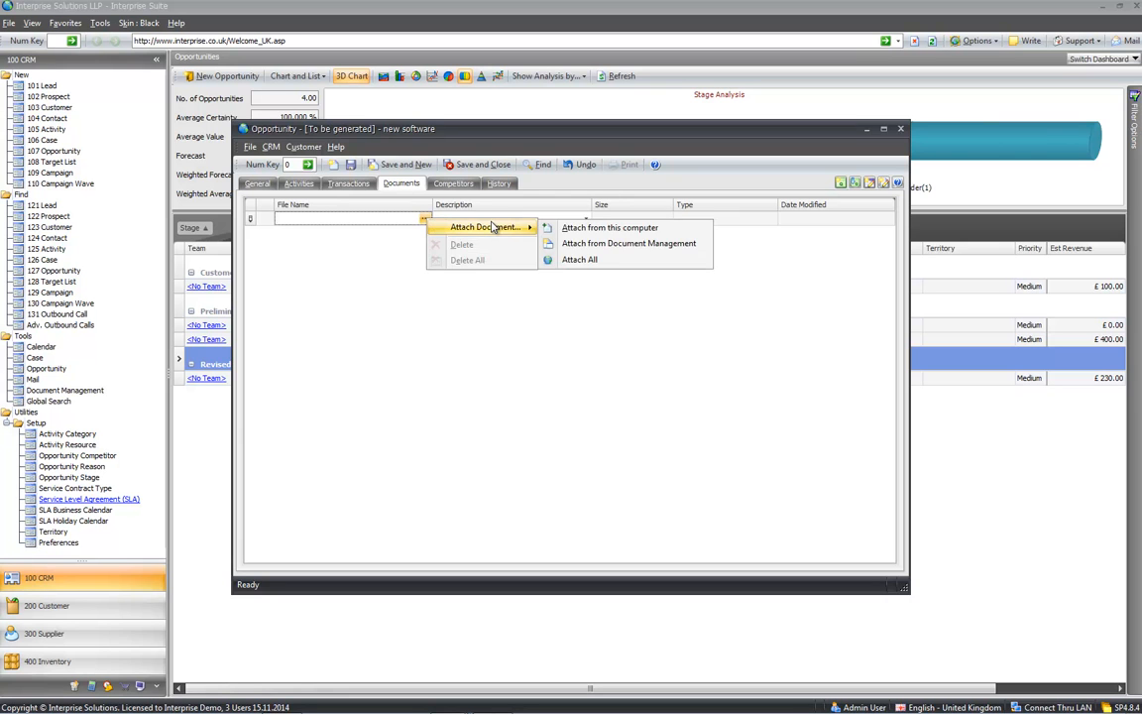
pyautogui.click(564, 228)
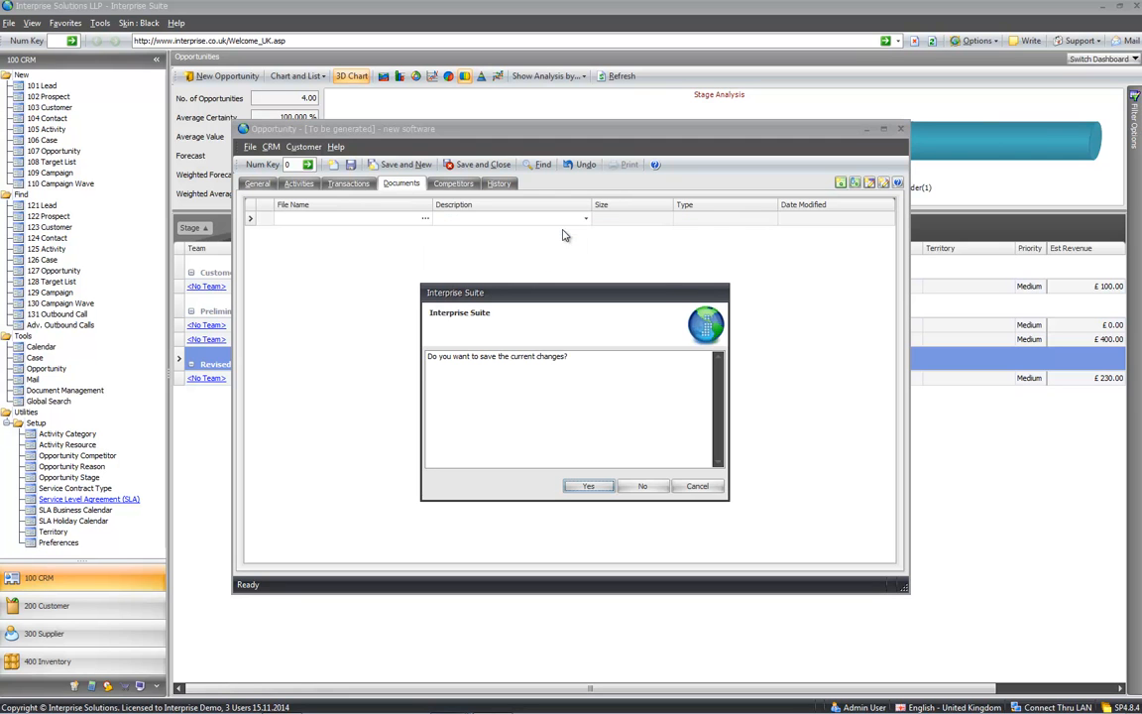
pyautogui.click(590, 485)
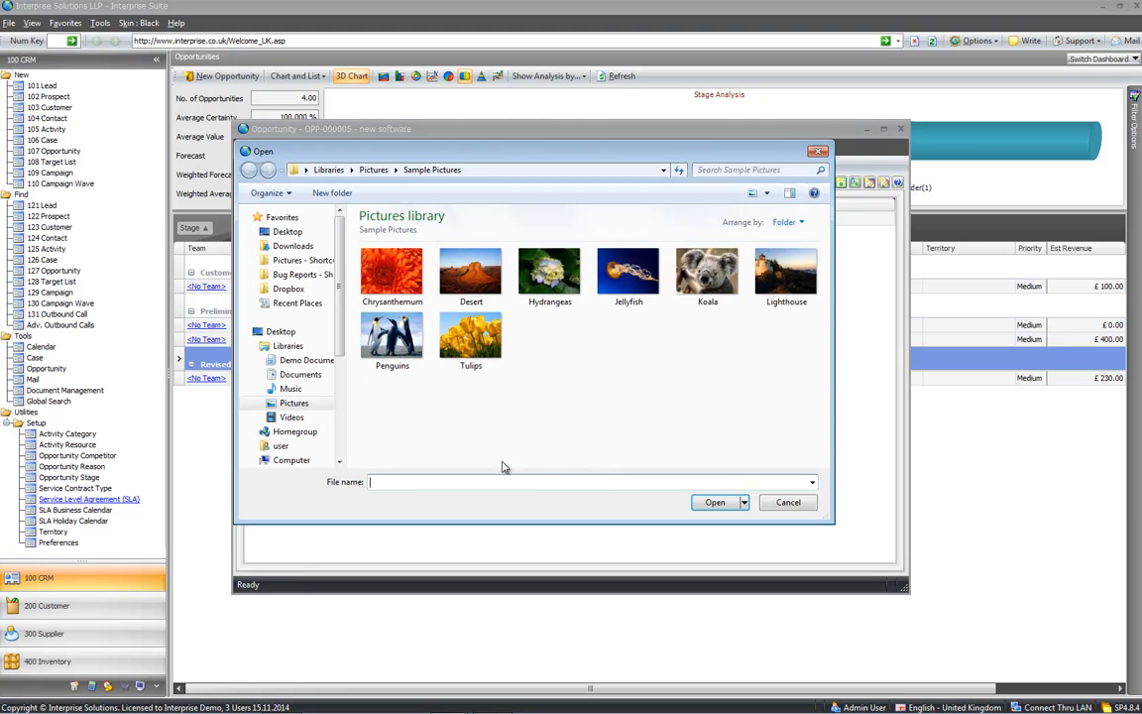
pyautogui.click(468, 274)
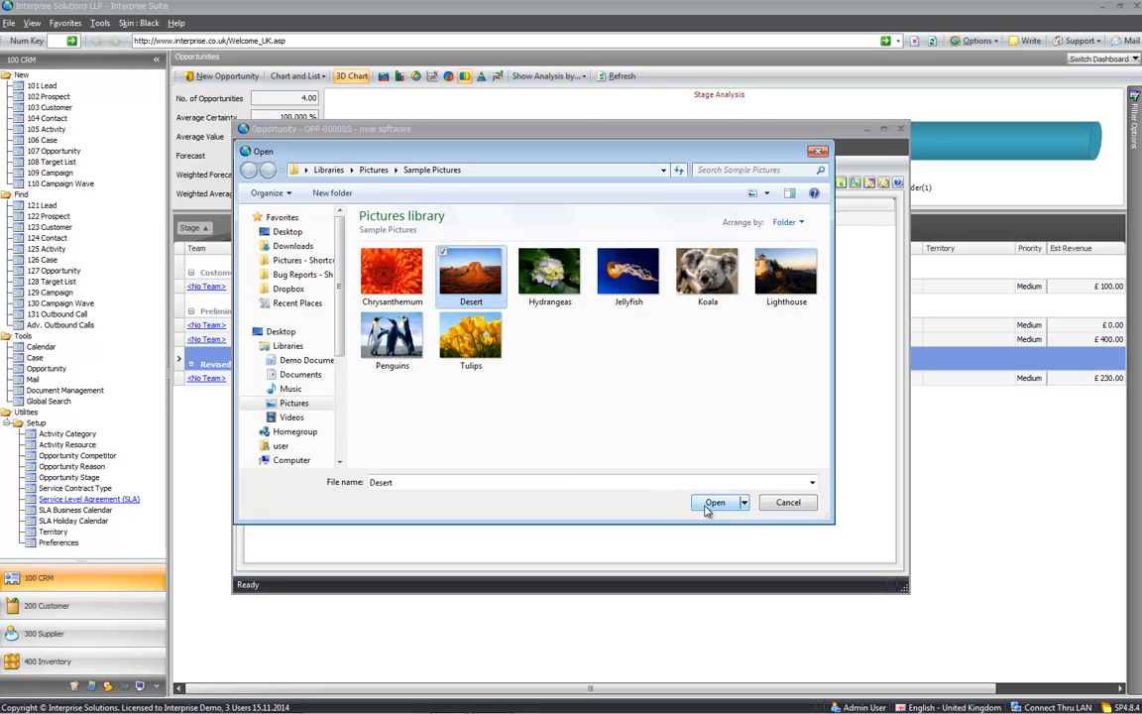
pyautogui.click(709, 505)
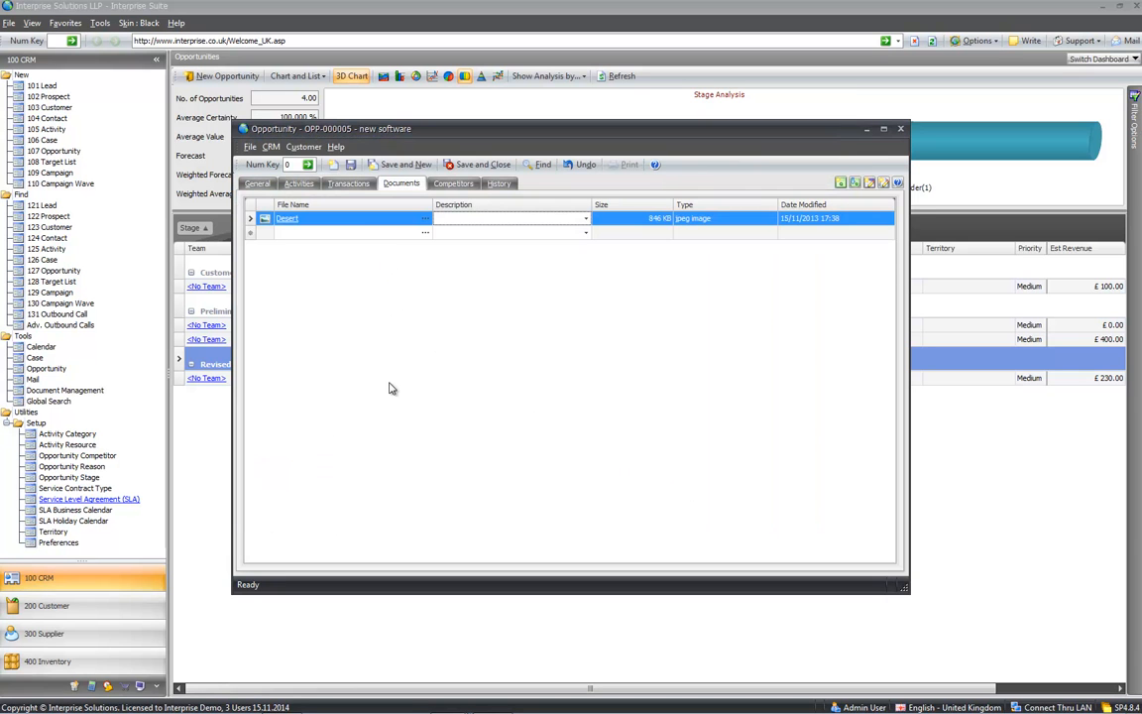
pyautogui.click(347, 185)
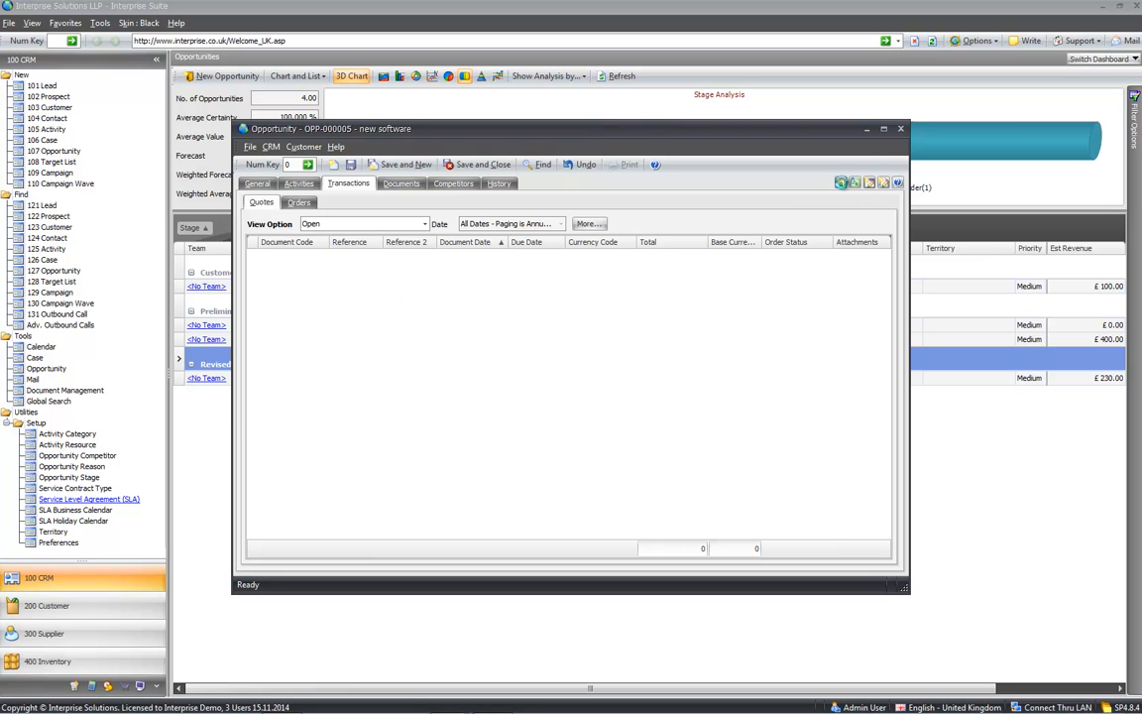
# - Start a new sales quote sourced from the new software opportunity
pyautogui.click(840, 182)
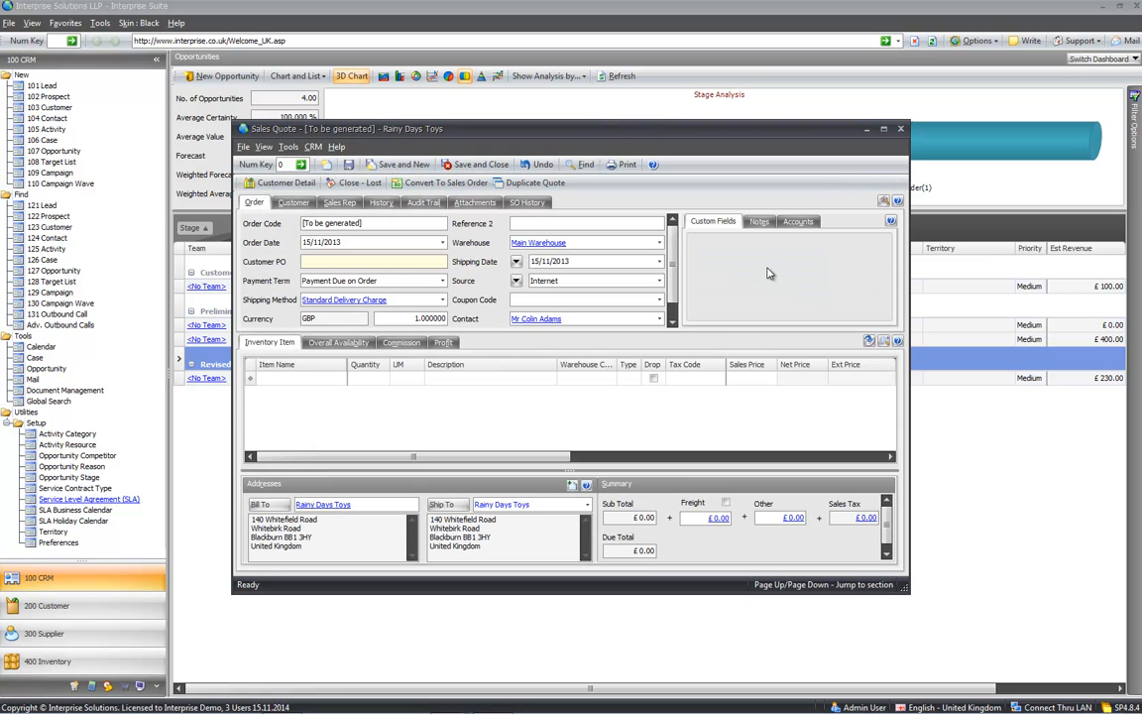
pyautogui.moveTo(676, 288)
pyautogui.mouseDown()
pyautogui.moveTo(677, 310)
pyautogui.moveTo(678, 286)
pyautogui.mouseUp()
pyautogui.click(516, 280)
pyautogui.click(535, 313)
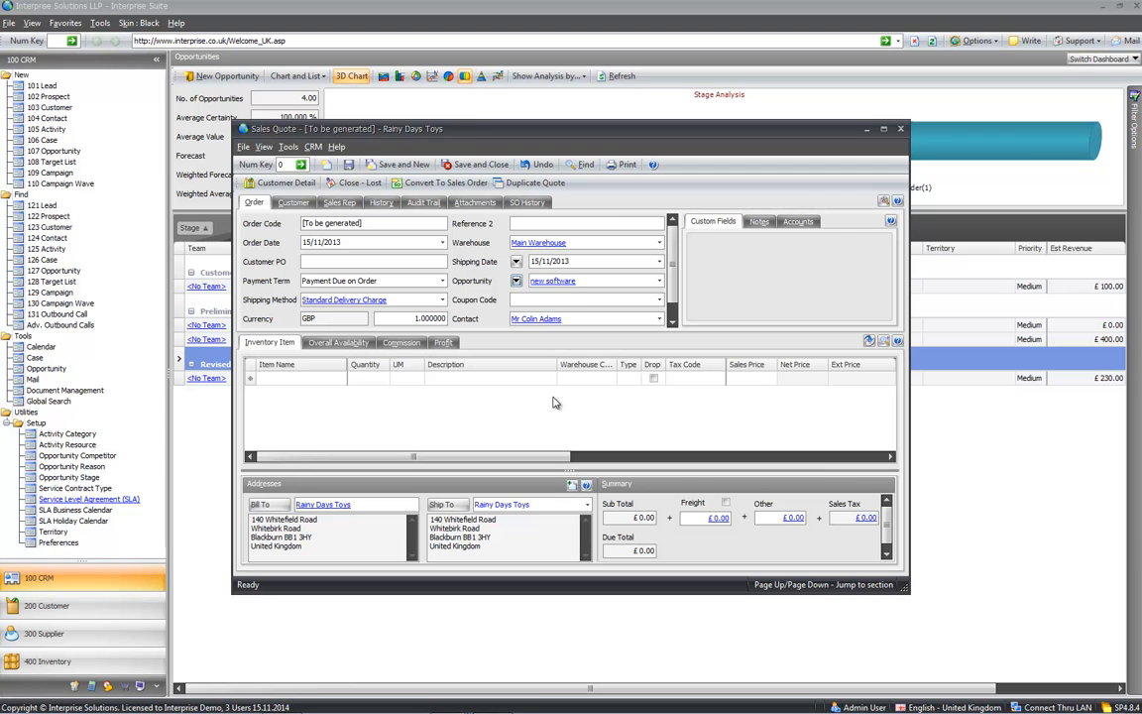
# - Add 17" Wheels and 19" SVGA Colour Monitor lines to the quote and bring up print settings
pyautogui.click(331, 378)
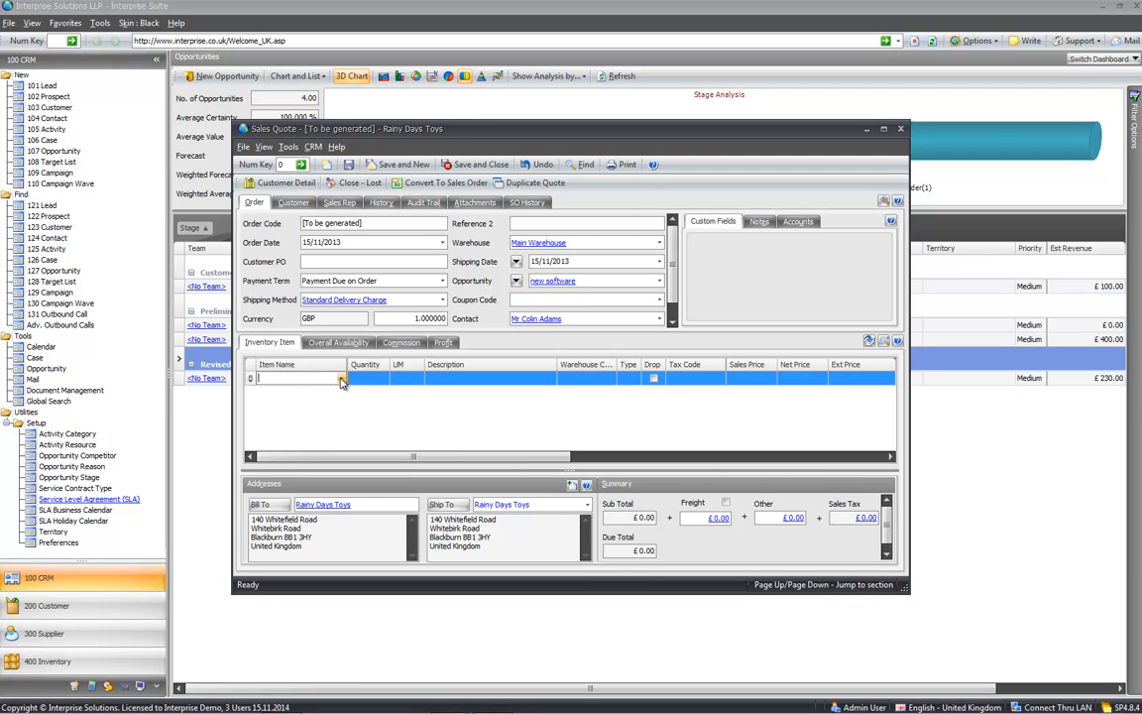
pyautogui.click(339, 377)
pyautogui.click(287, 446)
pyautogui.click(287, 461)
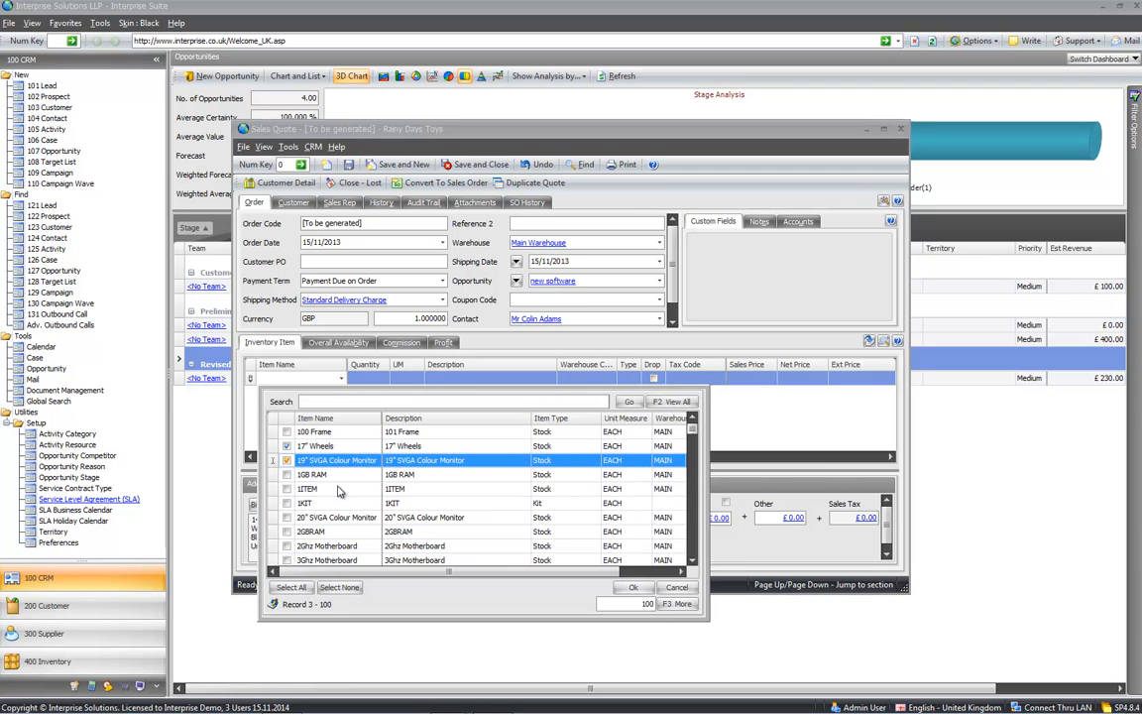
pyautogui.click(630, 587)
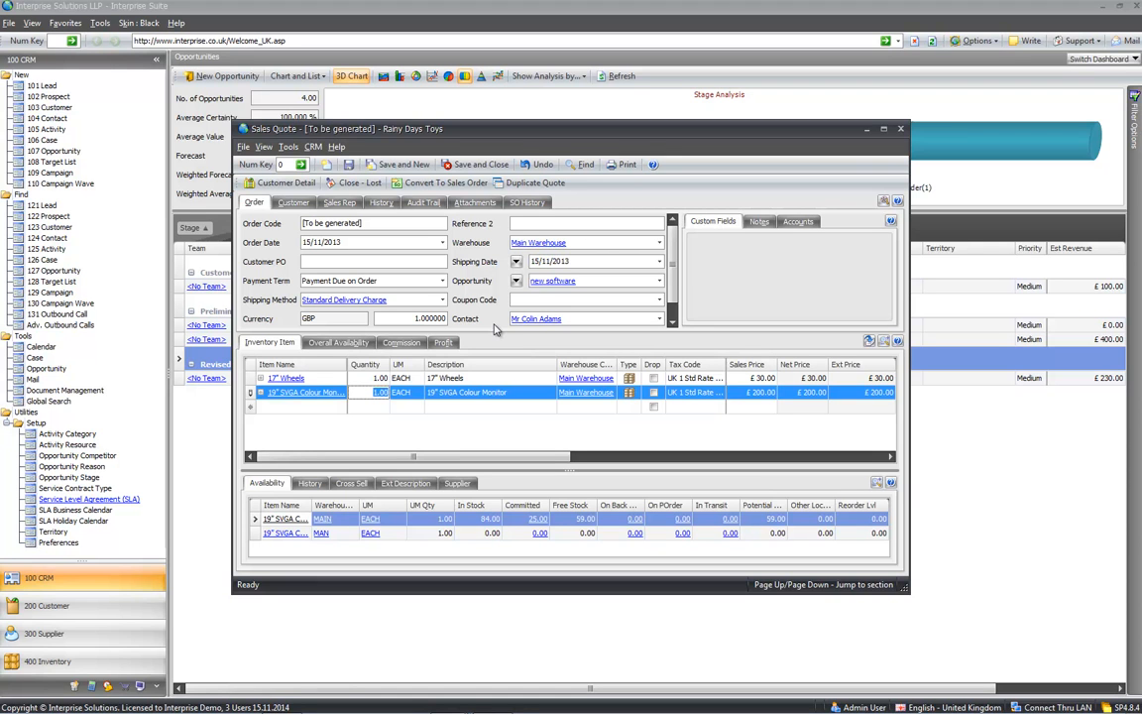
pyautogui.click(623, 164)
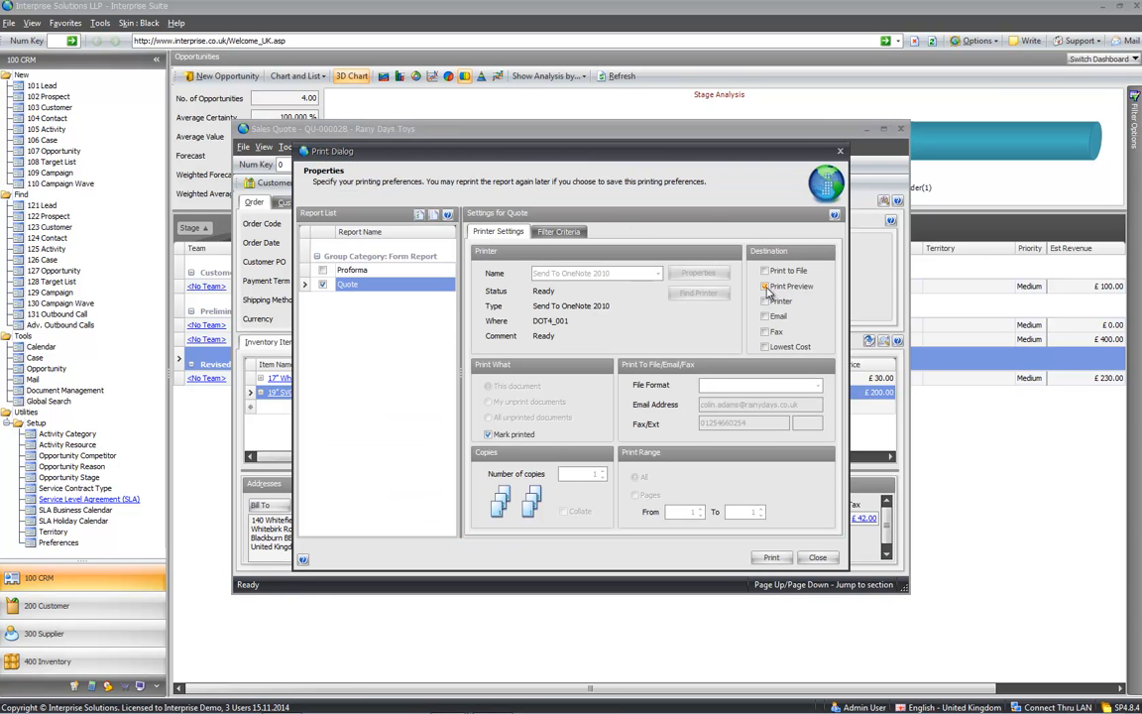
# - Preview quote QU-000028, then mark the Proforma report to also go by email
pyautogui.click(771, 557)
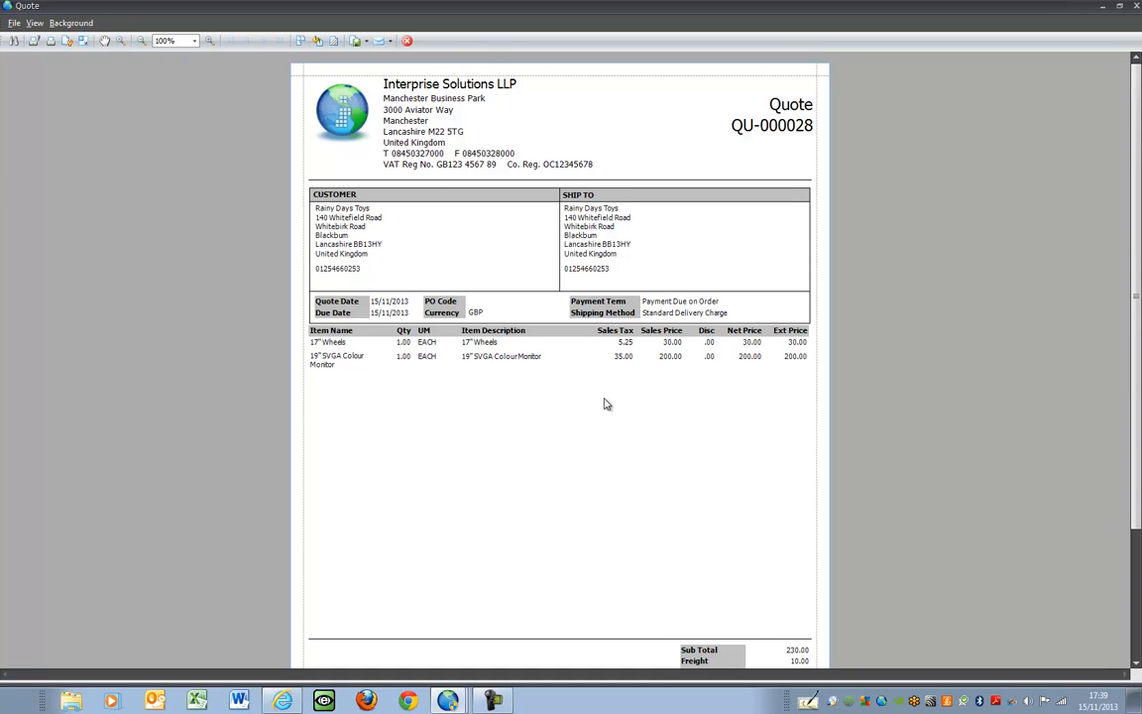
pyautogui.click(1136, 6)
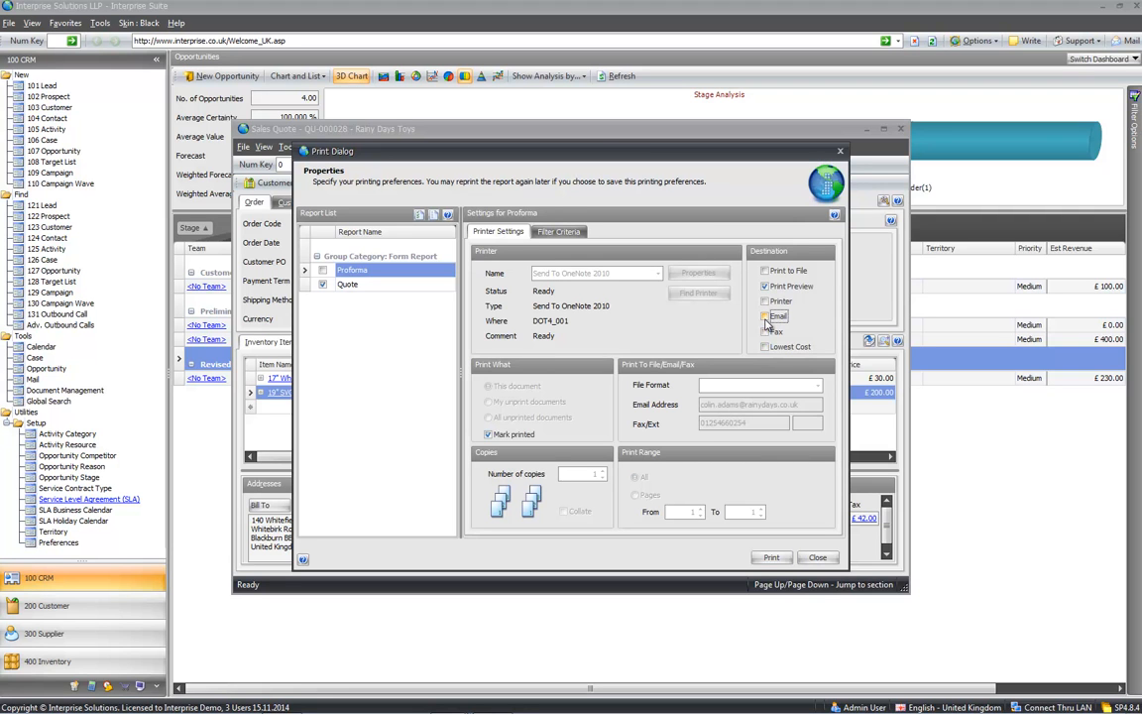
pyautogui.click(765, 320)
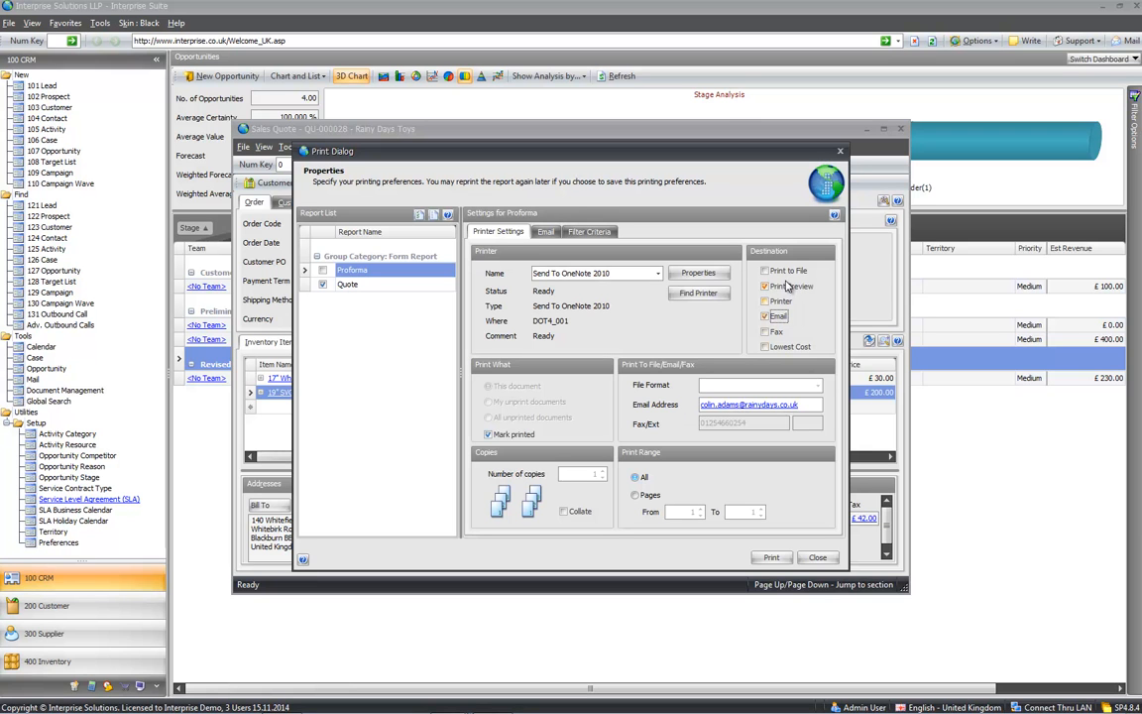
pyautogui.click(752, 134)
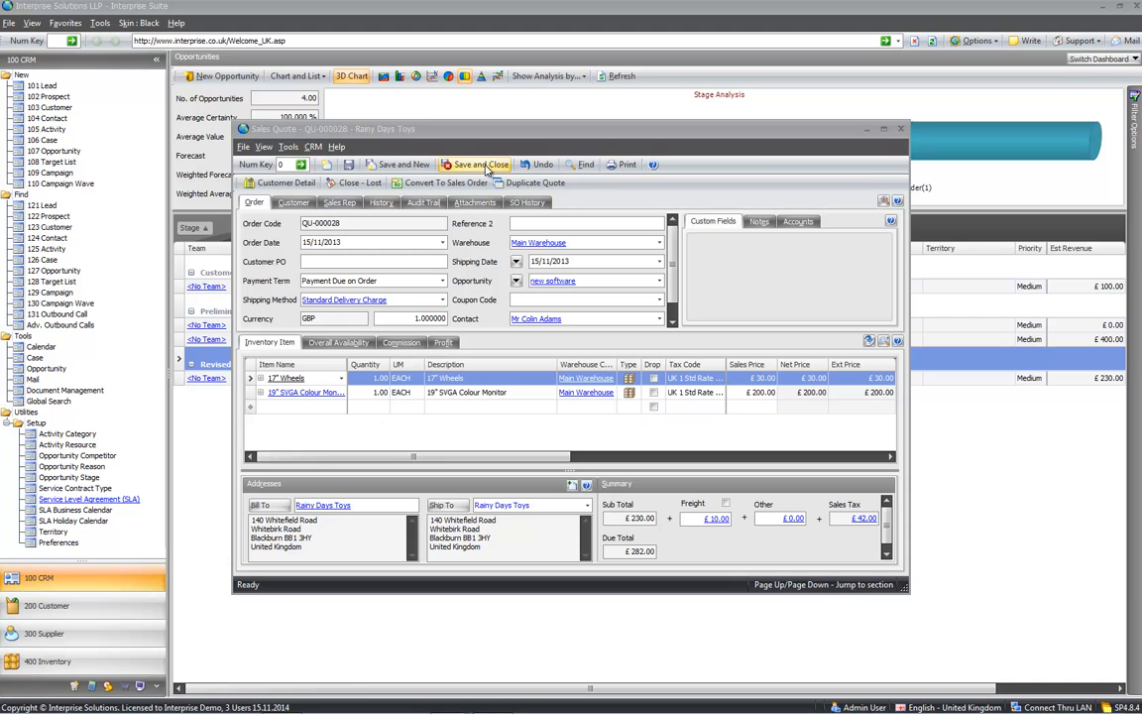
# - Save and close the sales quote, checking QU-000028 appears in the opportunity's quotes
pyautogui.click(483, 165)
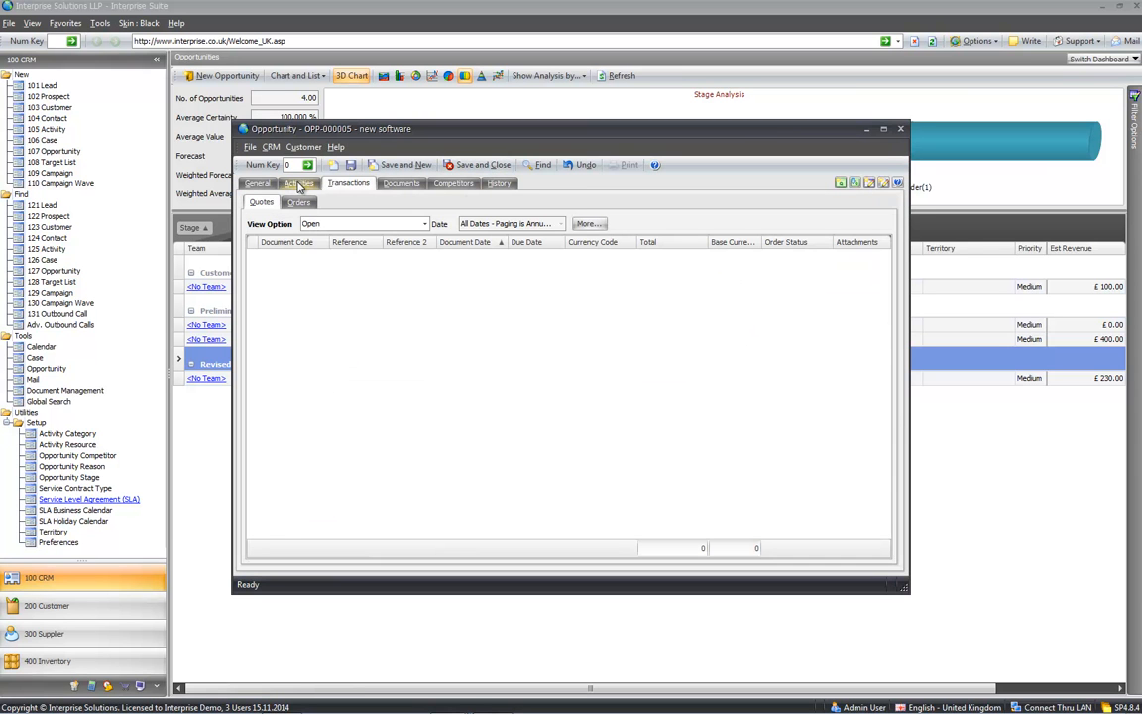
pyautogui.click(299, 185)
pyautogui.click(345, 185)
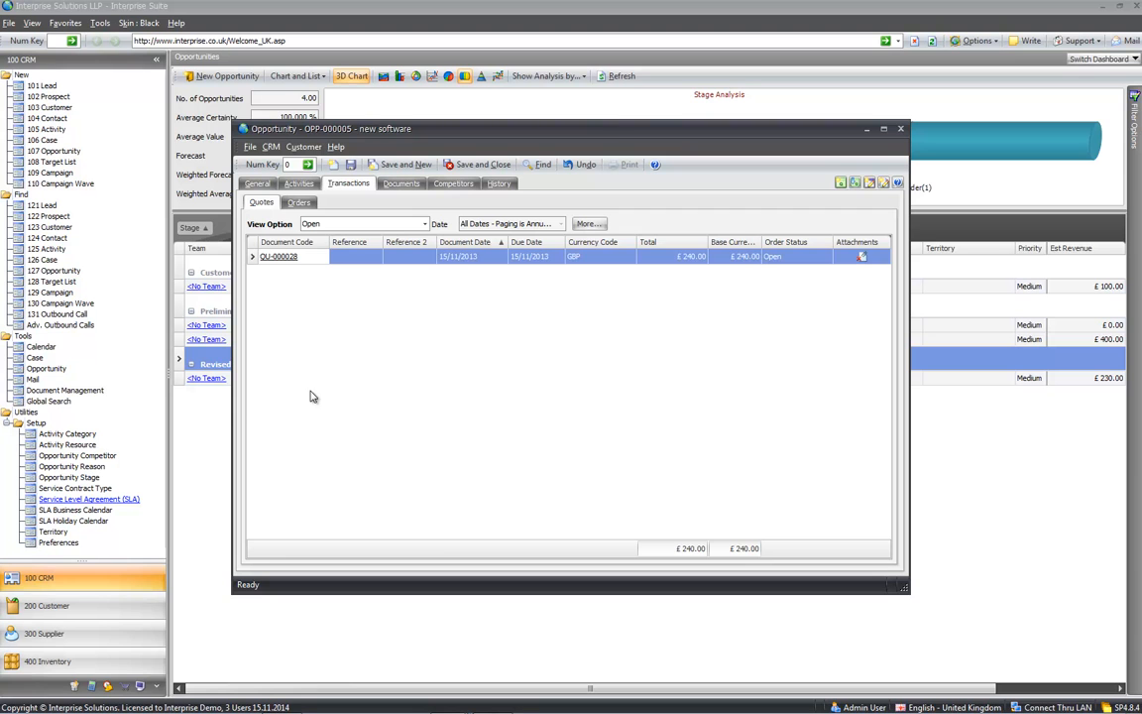
# - Base the opportunity's Est Revenue on QuoteRevenue so it shows £230.00
pyautogui.click(258, 184)
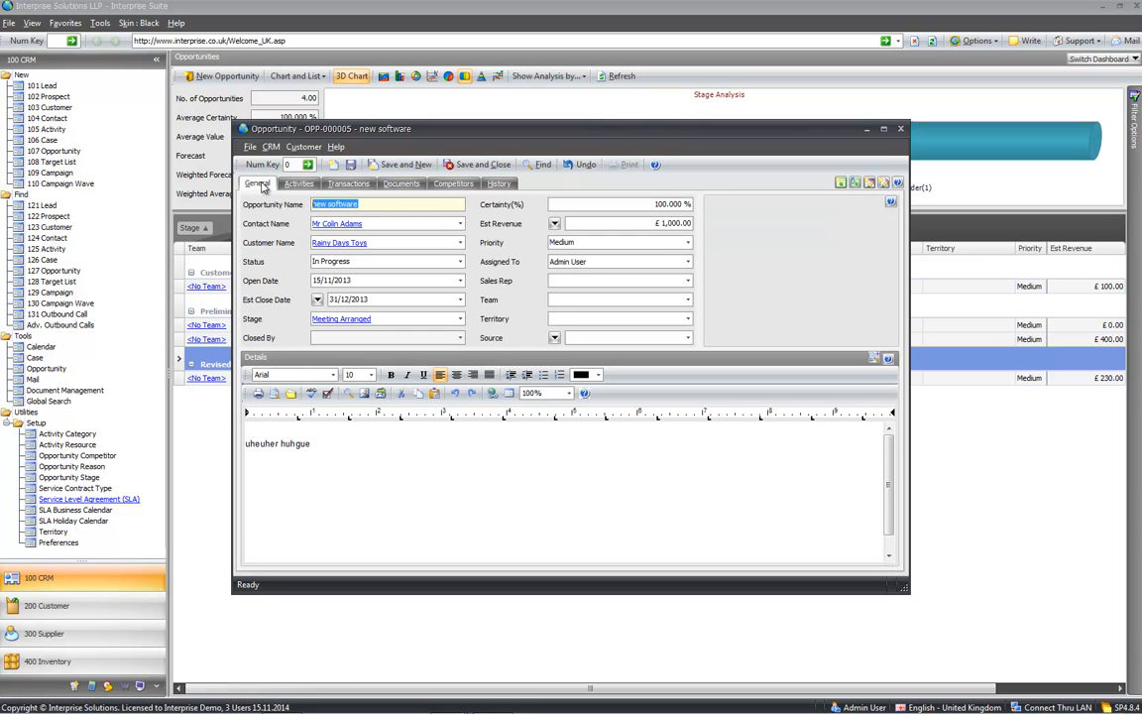
pyautogui.click(554, 223)
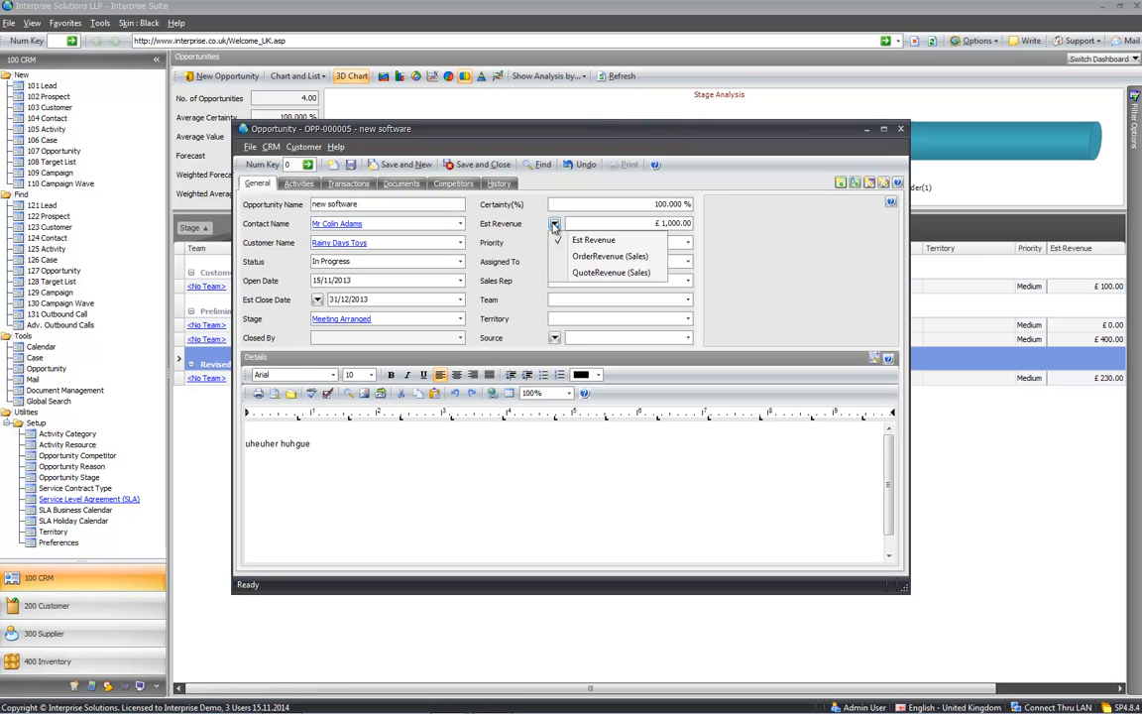
pyautogui.click(565, 273)
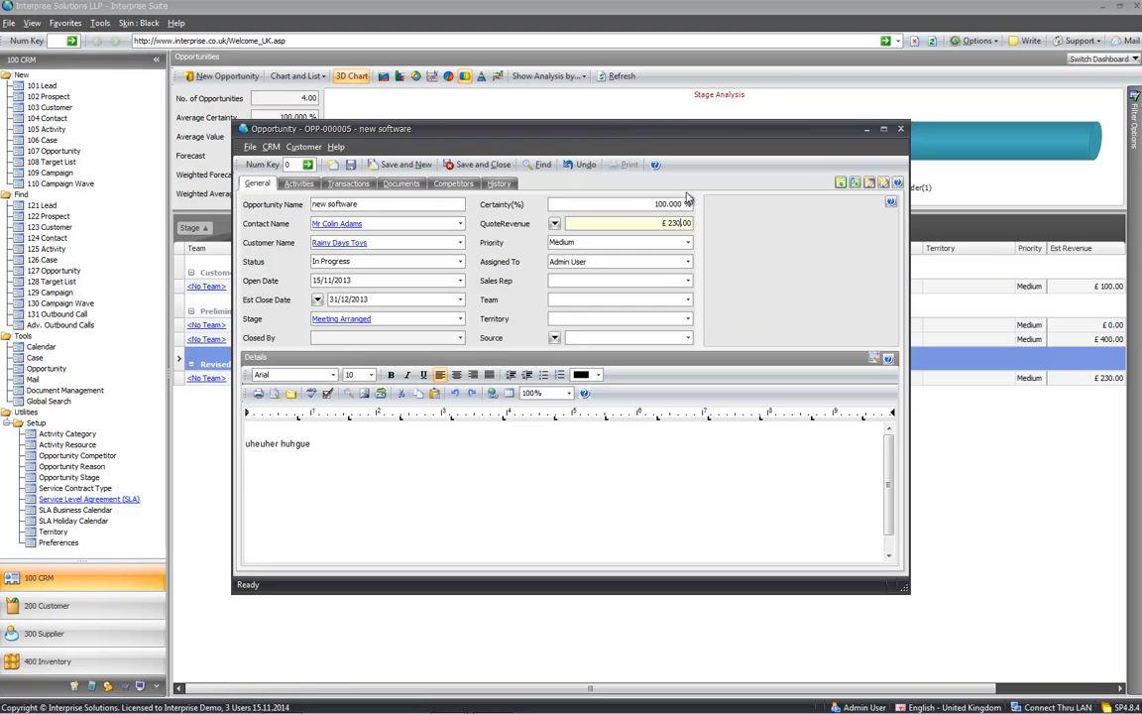
# - Save the new software opportunity and select the A Toy Customer row on the dashboard
pyautogui.click(483, 166)
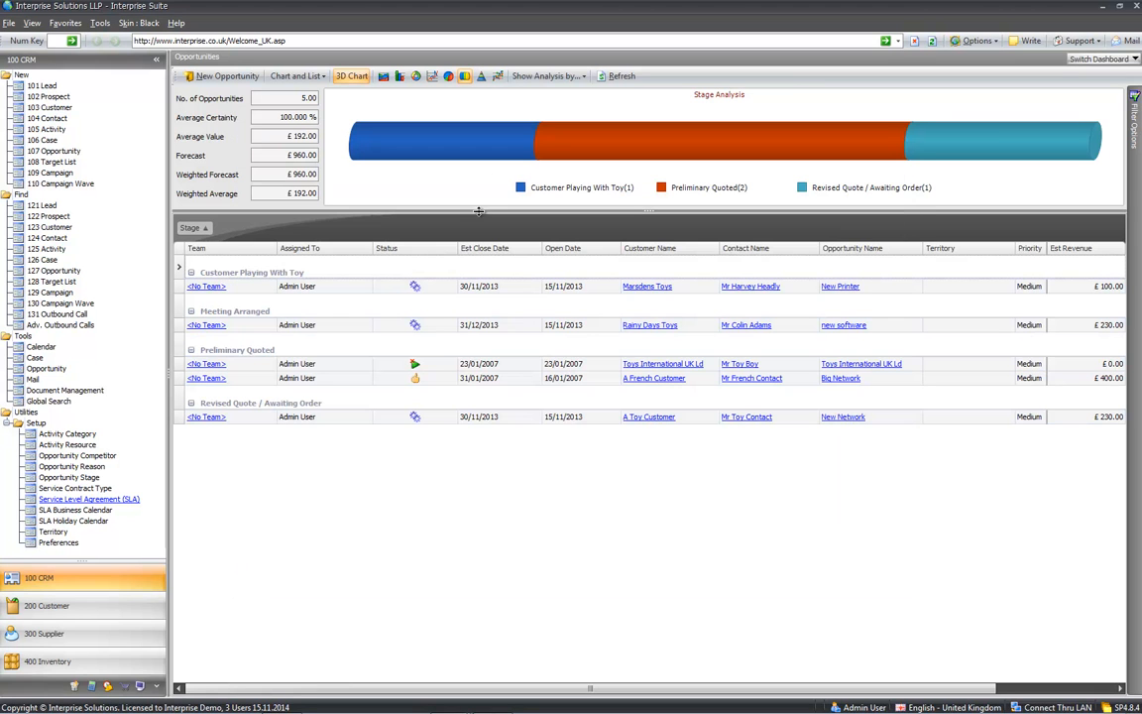
pyautogui.click(1076, 419)
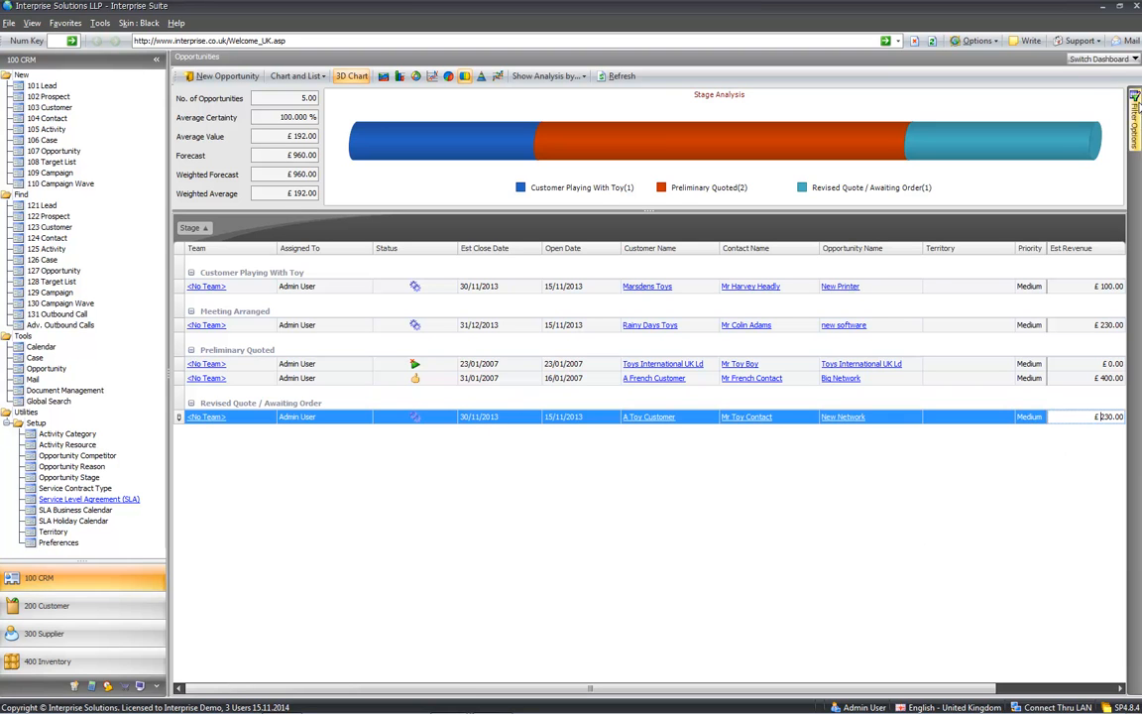
pyautogui.click(1083, 61)
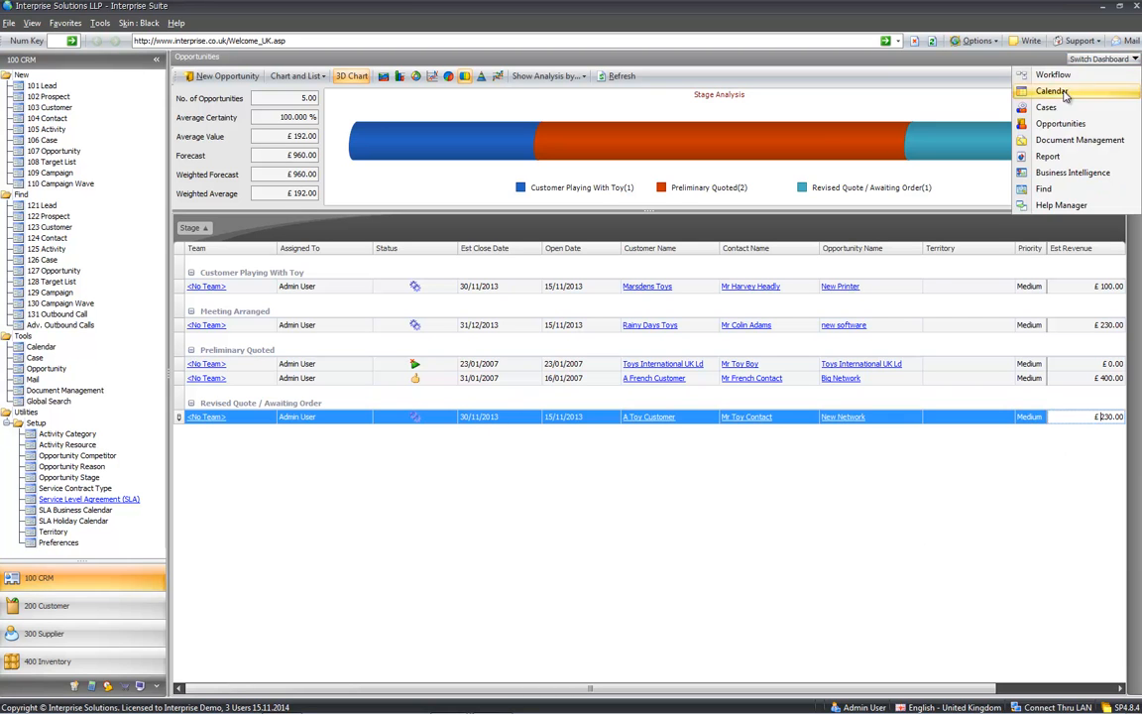
# - Browse the Quote Templates, Terms & Conditions and Company Memos folders, then show the Report dashboard
pyautogui.click(1047, 145)
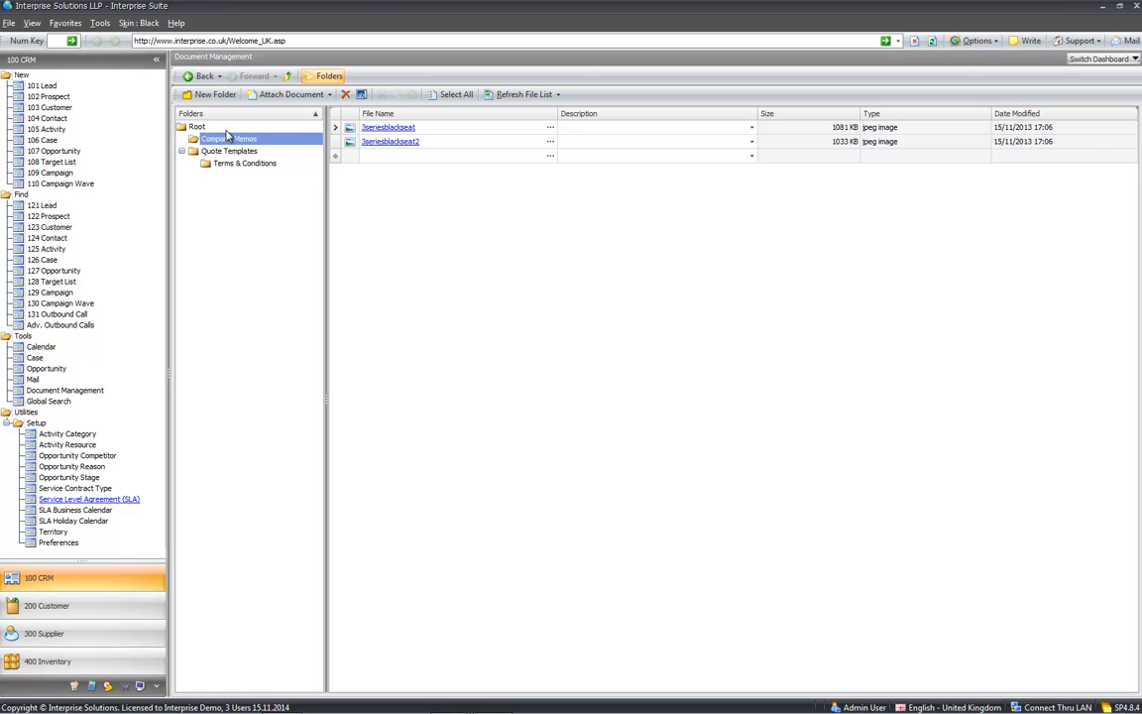
pyautogui.click(209, 149)
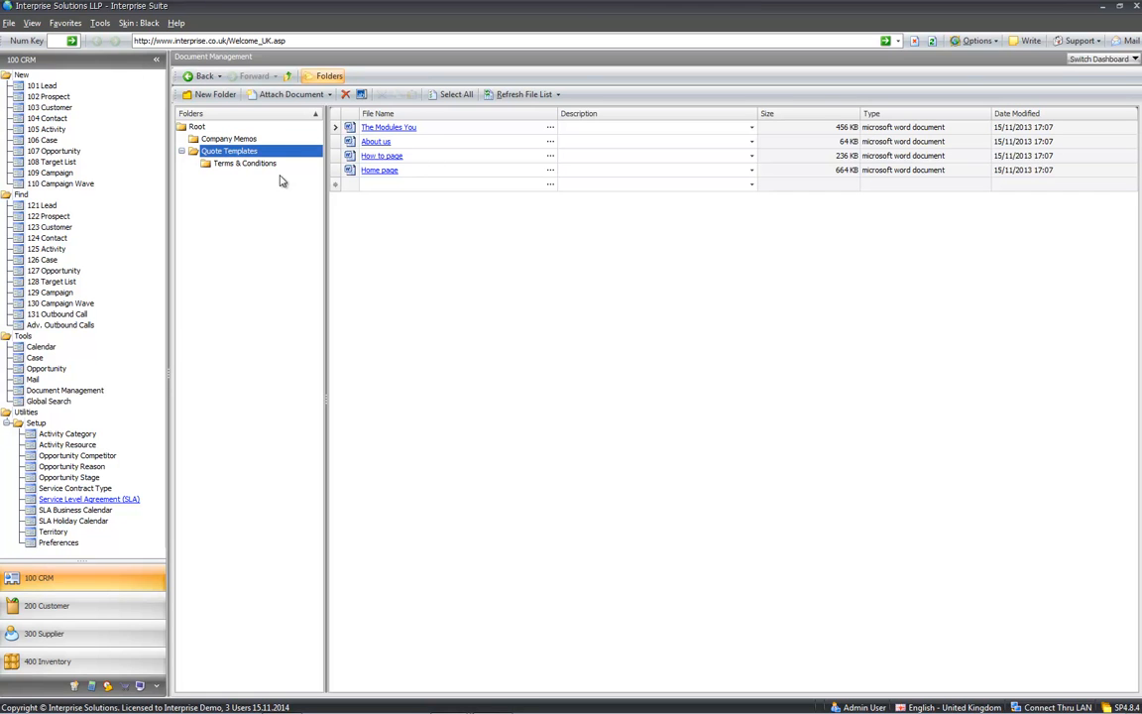
pyautogui.click(250, 164)
pyautogui.click(236, 151)
pyautogui.click(237, 139)
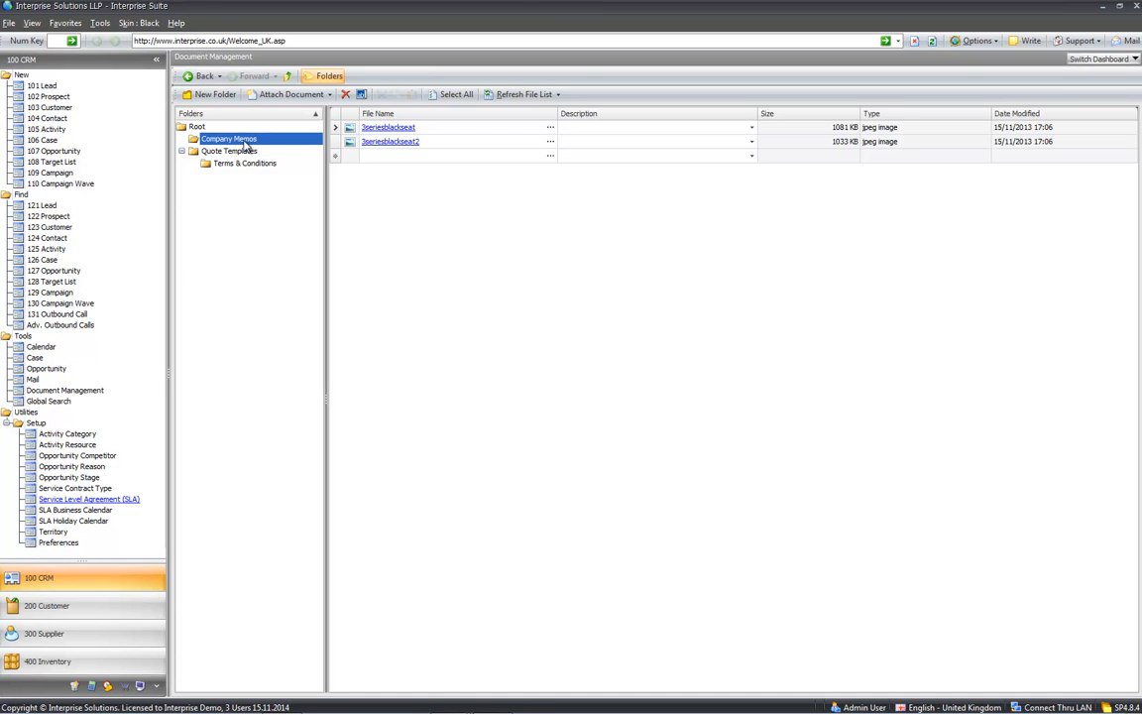
pyautogui.click(1078, 59)
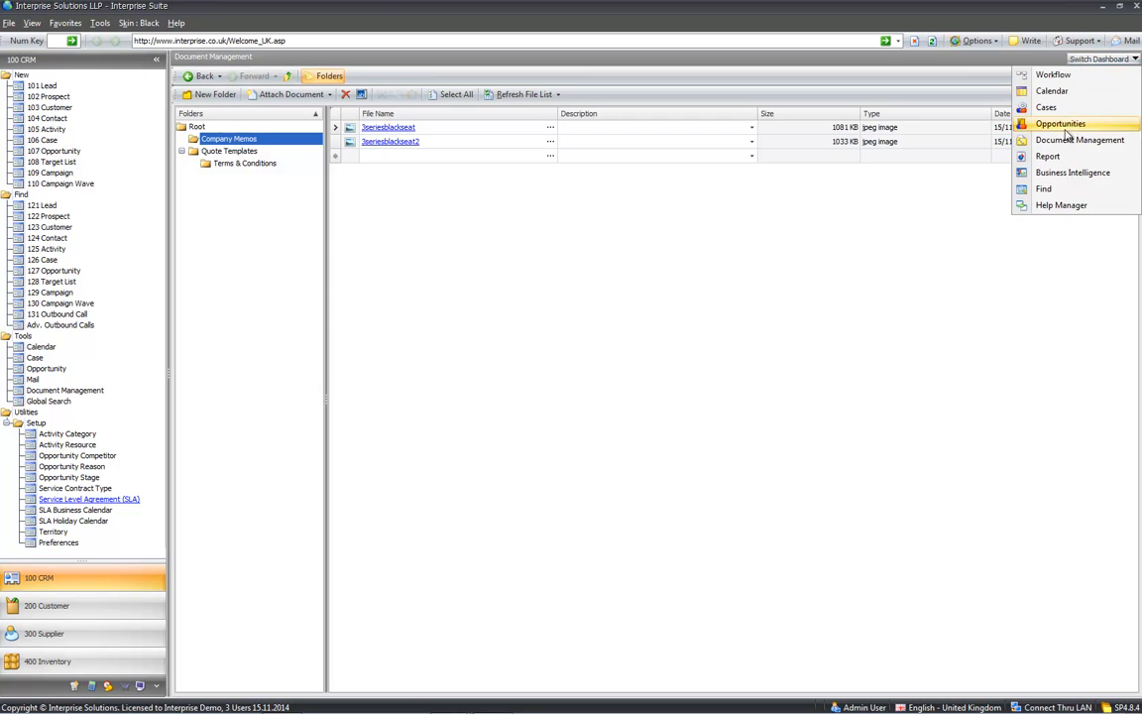
pyautogui.click(1051, 157)
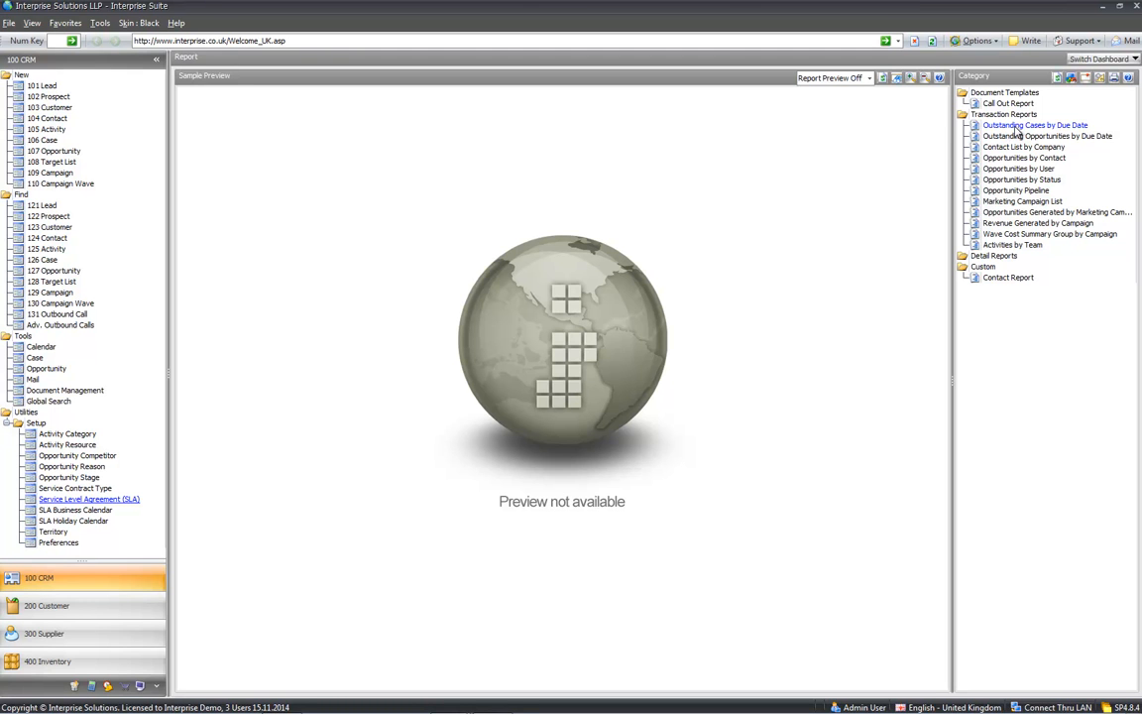
# - Show the Calendar dashboard with Group Calendar By cleared, then start a new lead
pyautogui.click(1015, 161)
pyautogui.click(1087, 60)
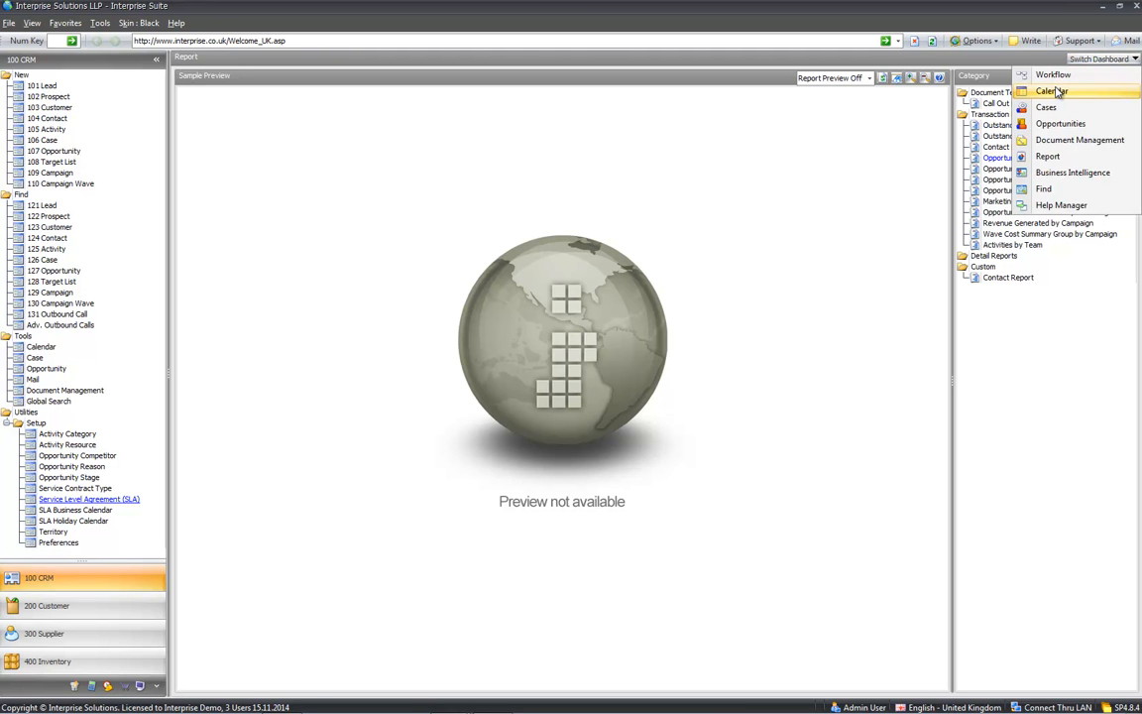
pyautogui.click(1052, 91)
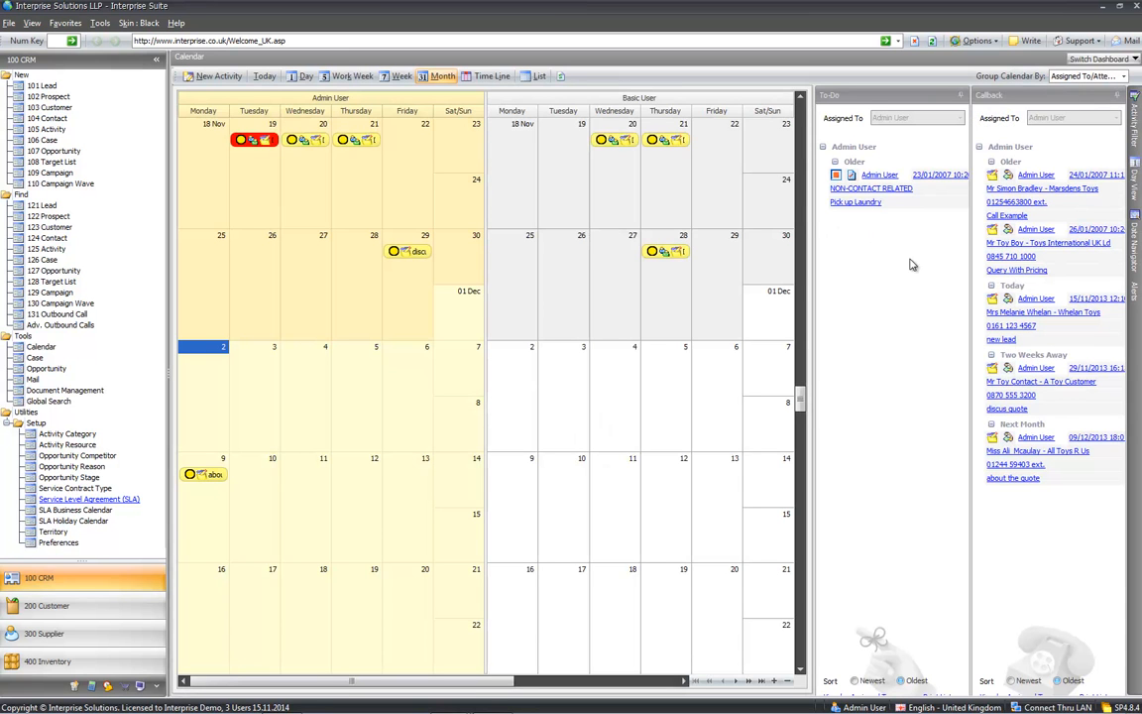
pyautogui.click(1090, 76)
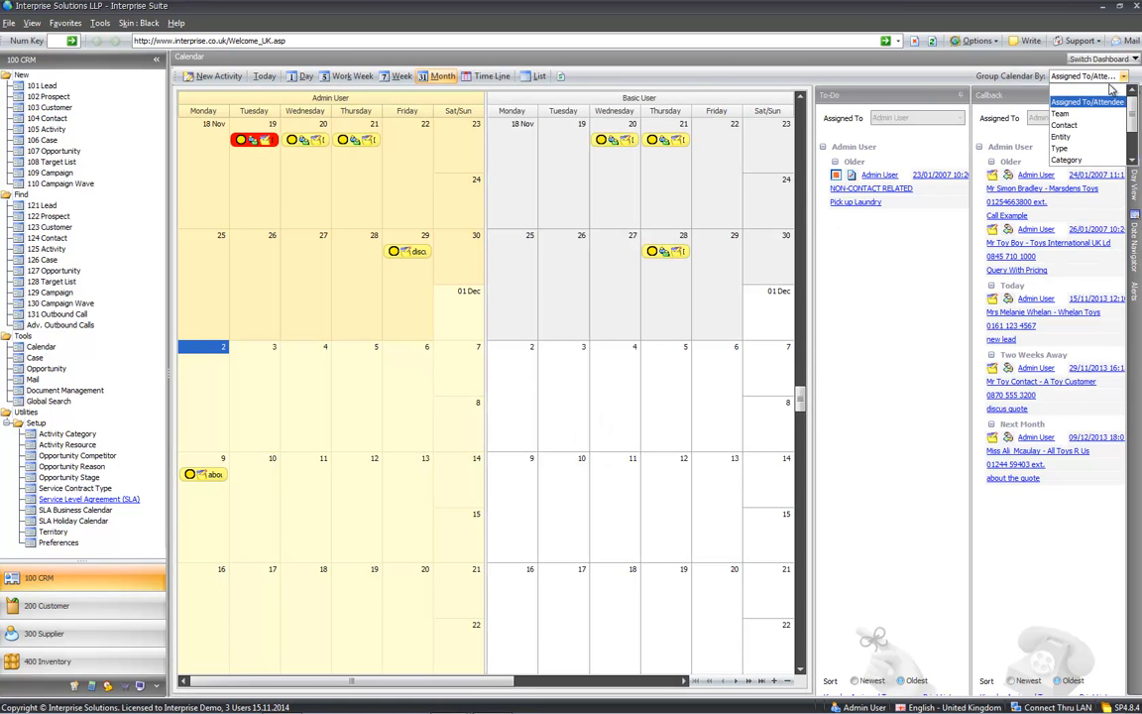
pyautogui.click(1090, 90)
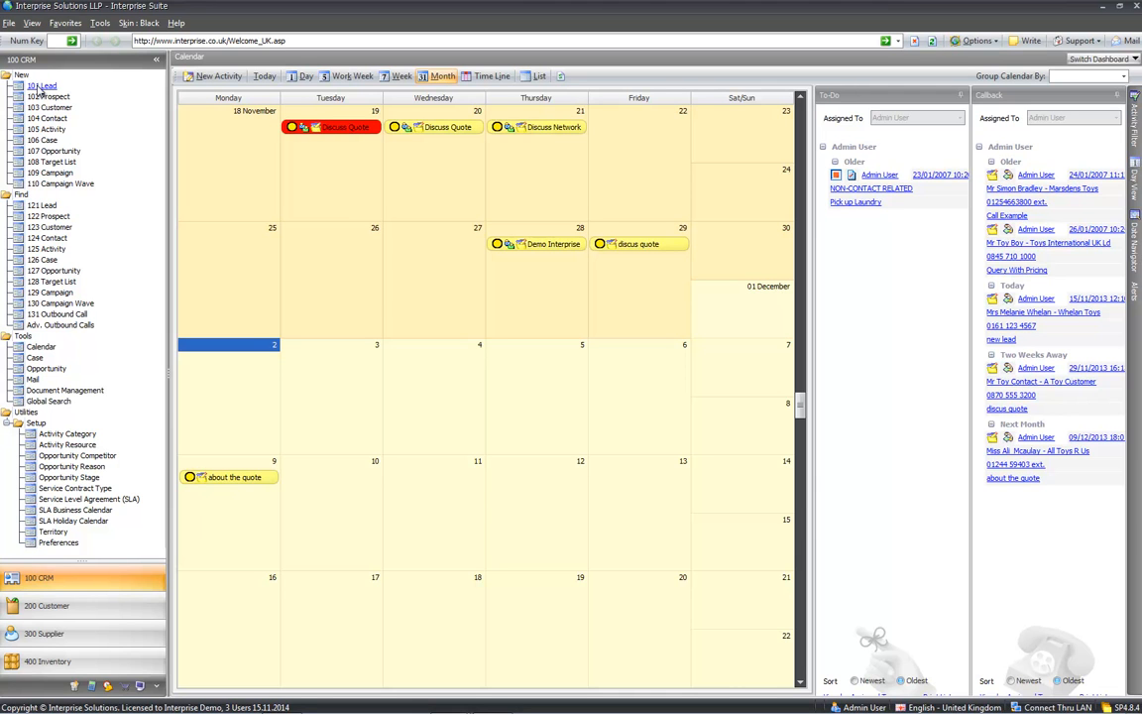
pyautogui.click(36, 87)
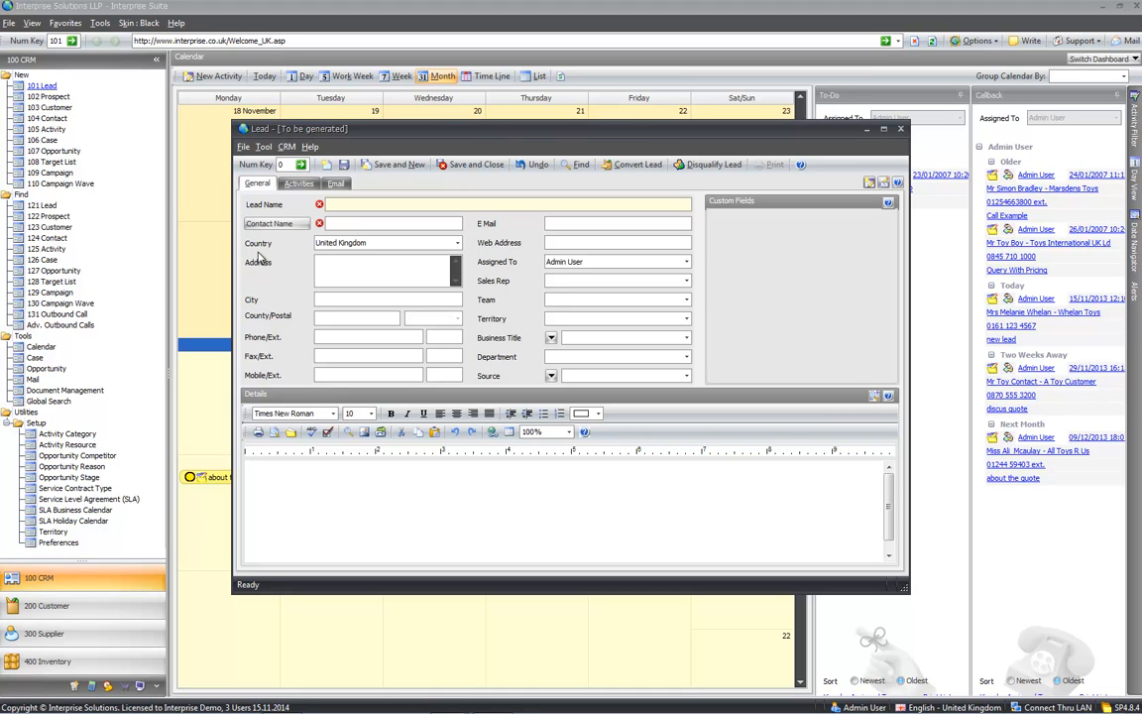
# - Enter lead name Fast Toys Ltd, the contact's name and the contact's phone number
pyautogui.press('Tab')
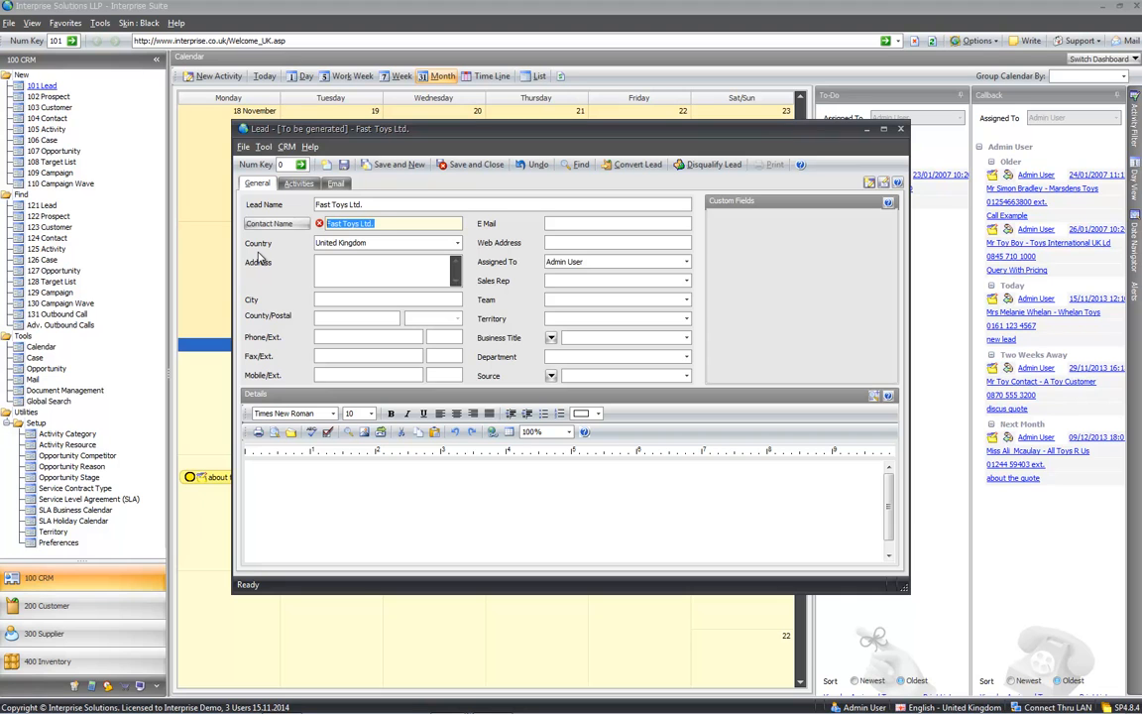
pyautogui.press('Tab')
pyautogui.press('Tab')
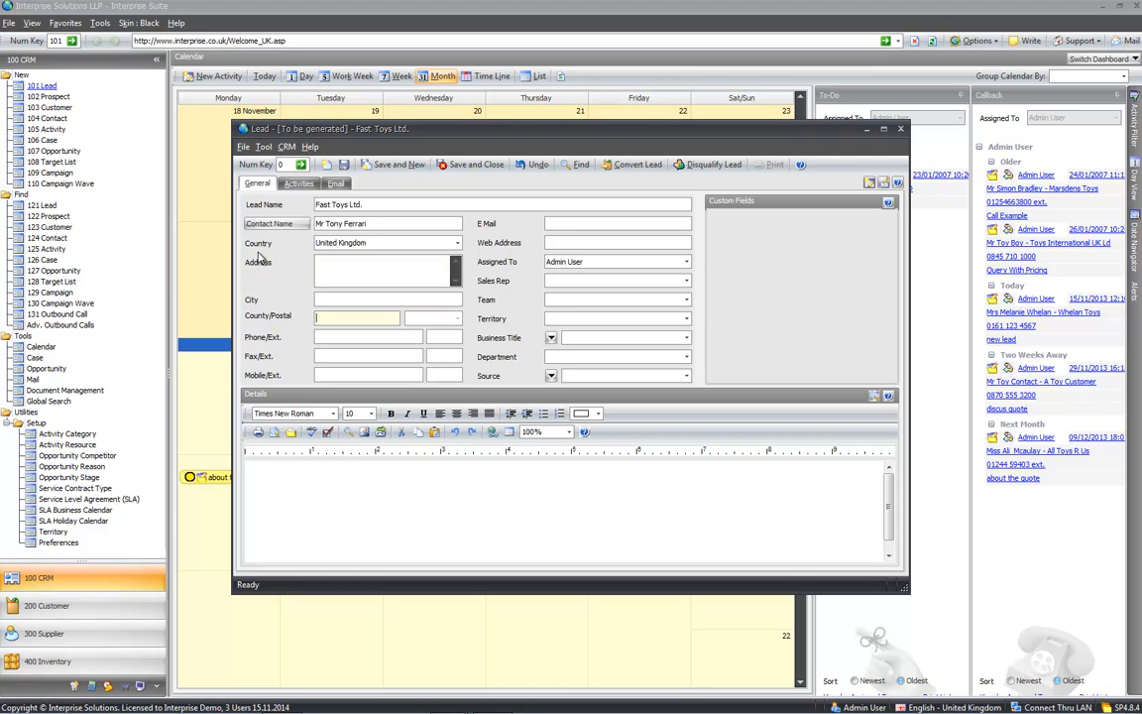
pyautogui.press('Tab')
# - Fill in the contact's e-mail address and view the lead's empty Activities list
pyautogui.click(557, 227)
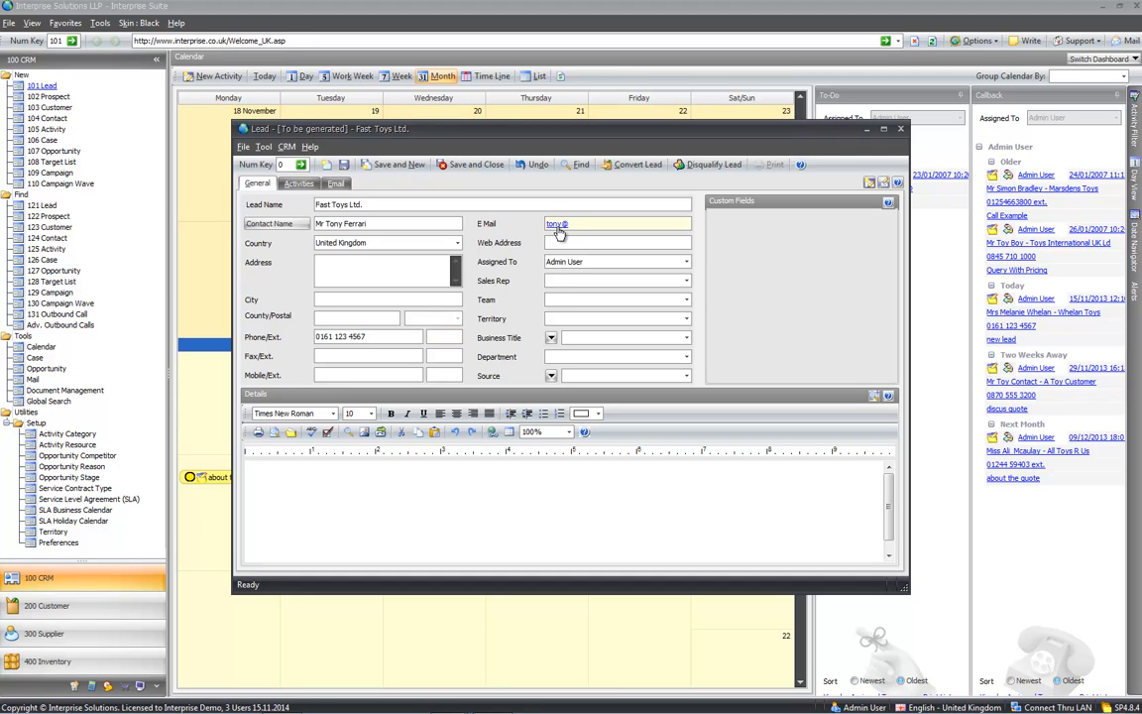
pyautogui.click(379, 501)
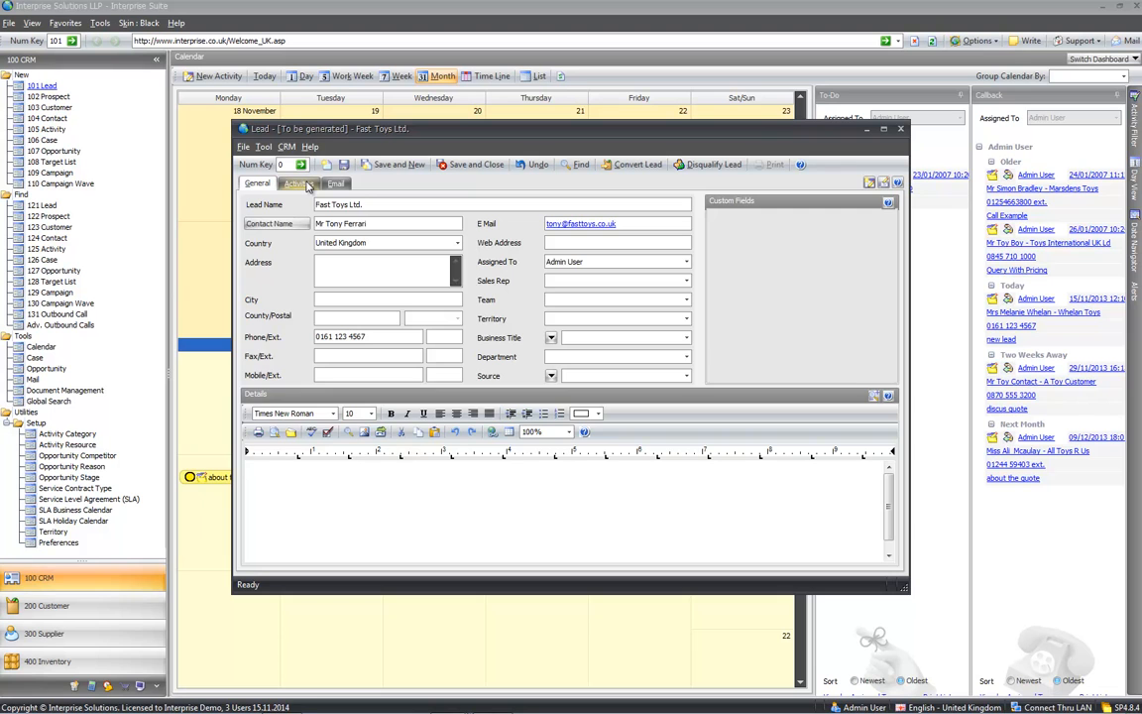
pyautogui.click(298, 184)
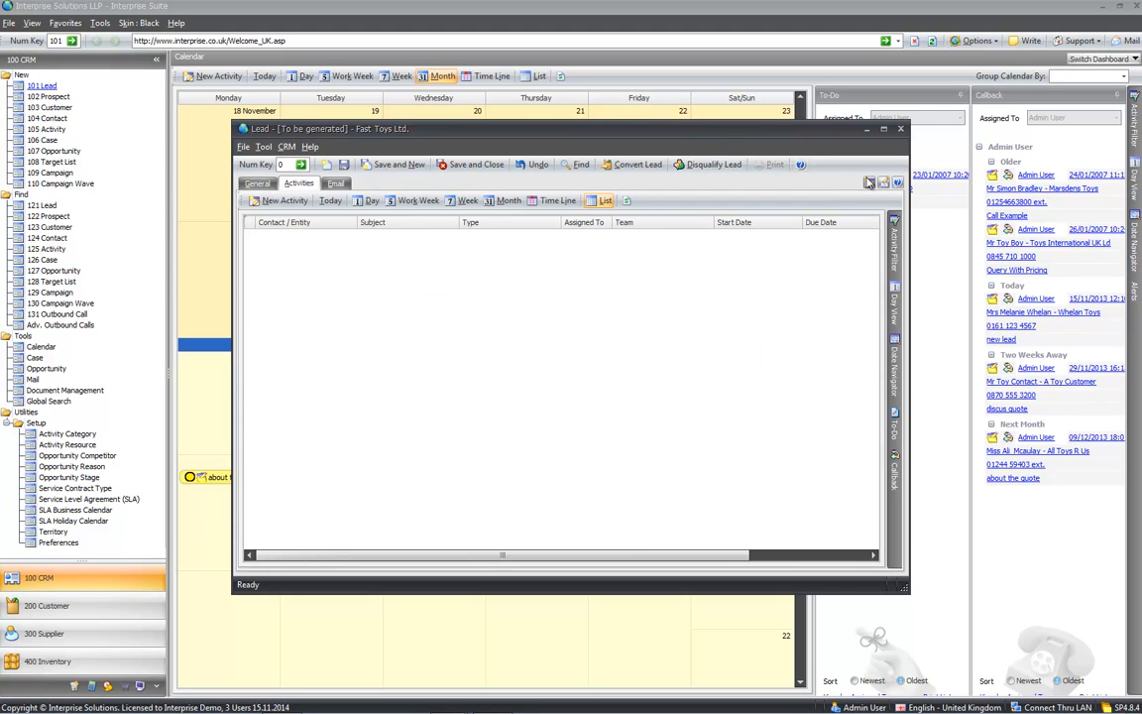
# - Save the lead and start a new Call activity for it
pyautogui.click(869, 183)
pyautogui.click(571, 485)
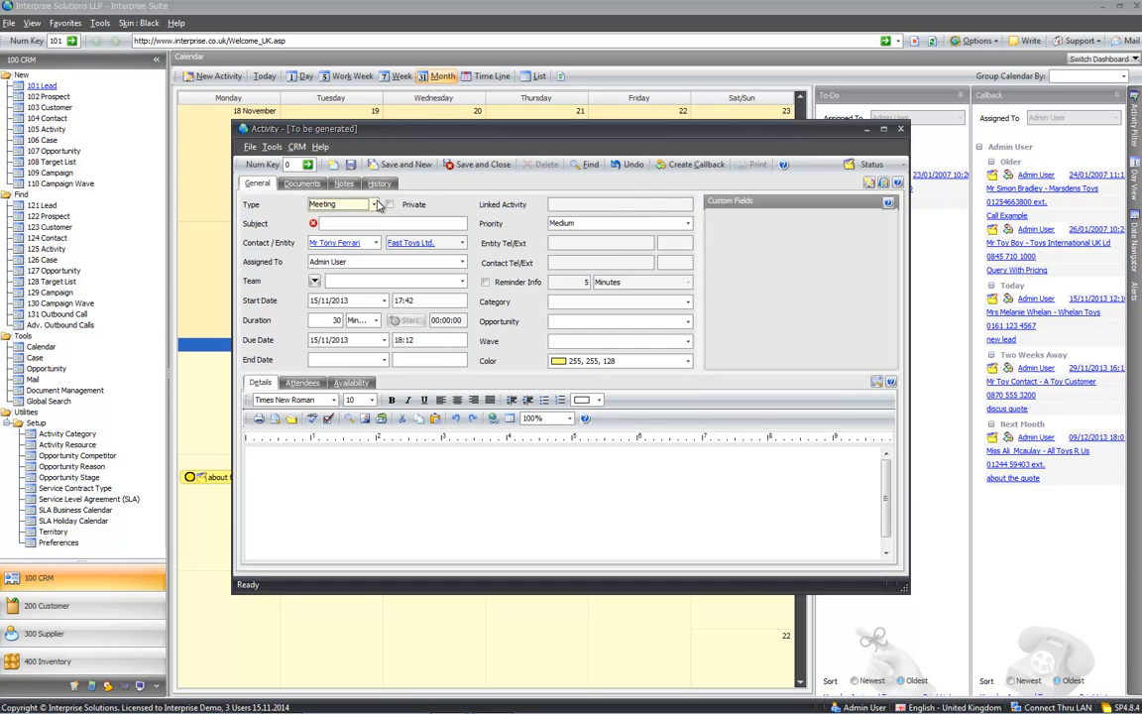
pyautogui.click(375, 205)
pyautogui.click(322, 234)
# - Give the call the subject 'about call in', save it, then save and close the lead
pyautogui.click(354, 225)
pyautogui.write('about call in')
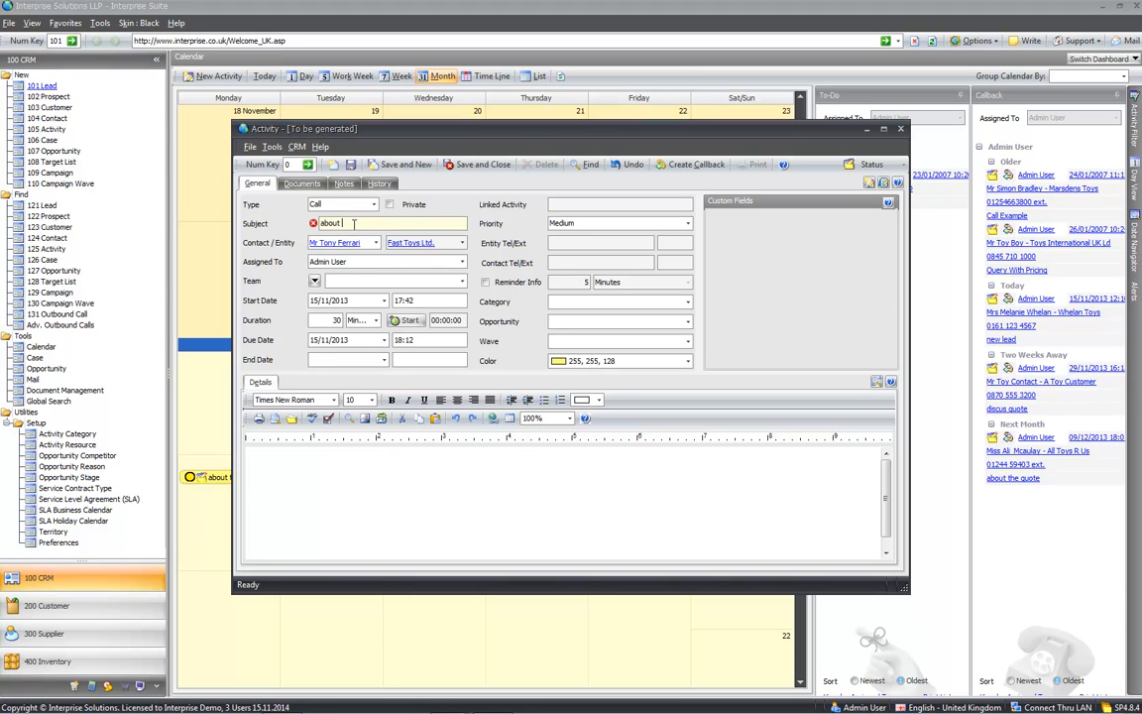
pyautogui.press('BackSpace')
pyautogui.press('BackSpace')
pyautogui.write('in')
pyautogui.press('Tab')
pyautogui.click(483, 169)
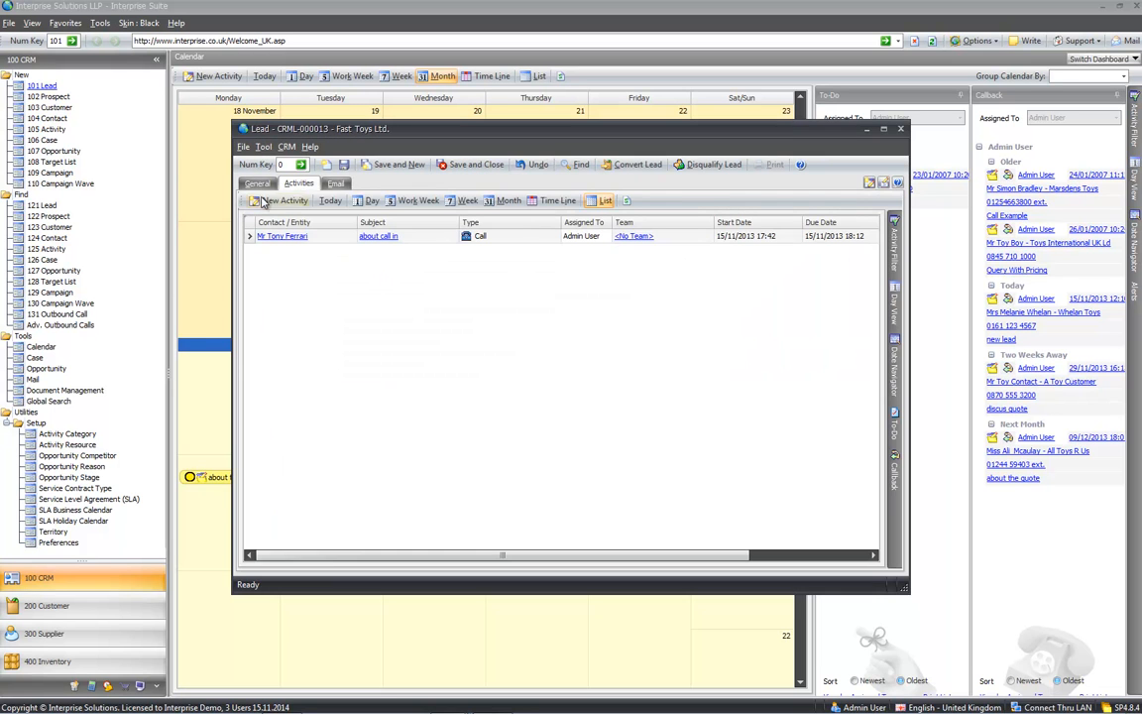
pyautogui.click(256, 184)
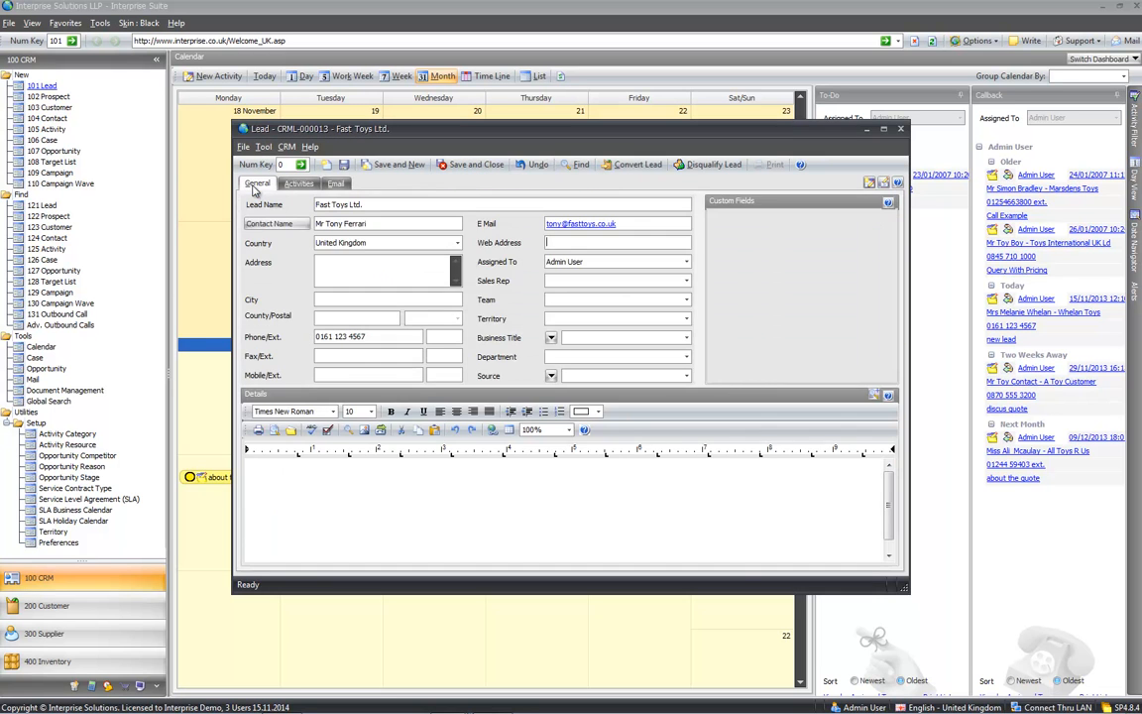
pyautogui.click(471, 165)
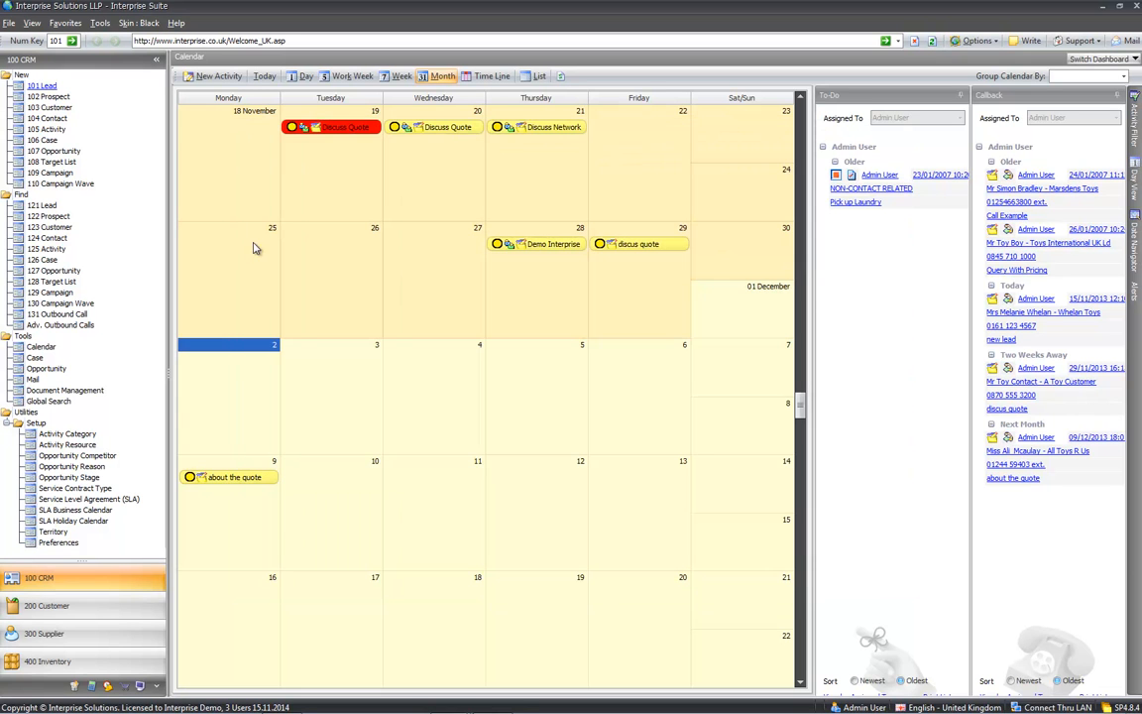
# - List the active leads matching 'toy' and open the Fast Toys Ltd. lead
pyautogui.click(42, 206)
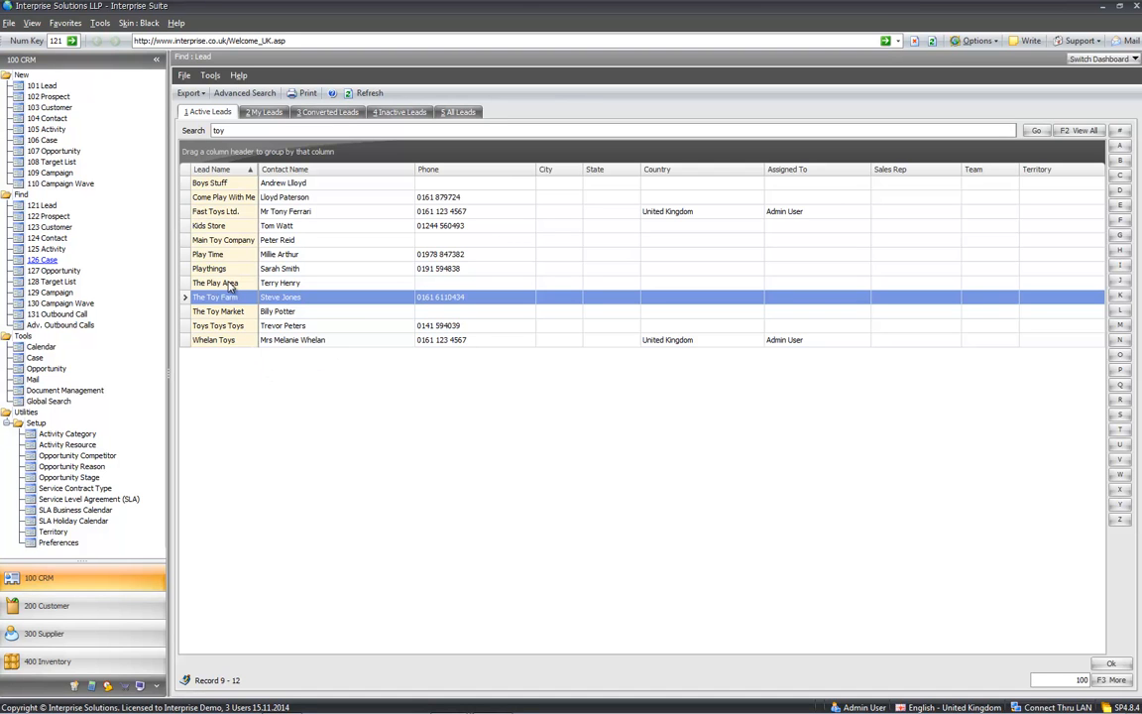
pyautogui.click(237, 213)
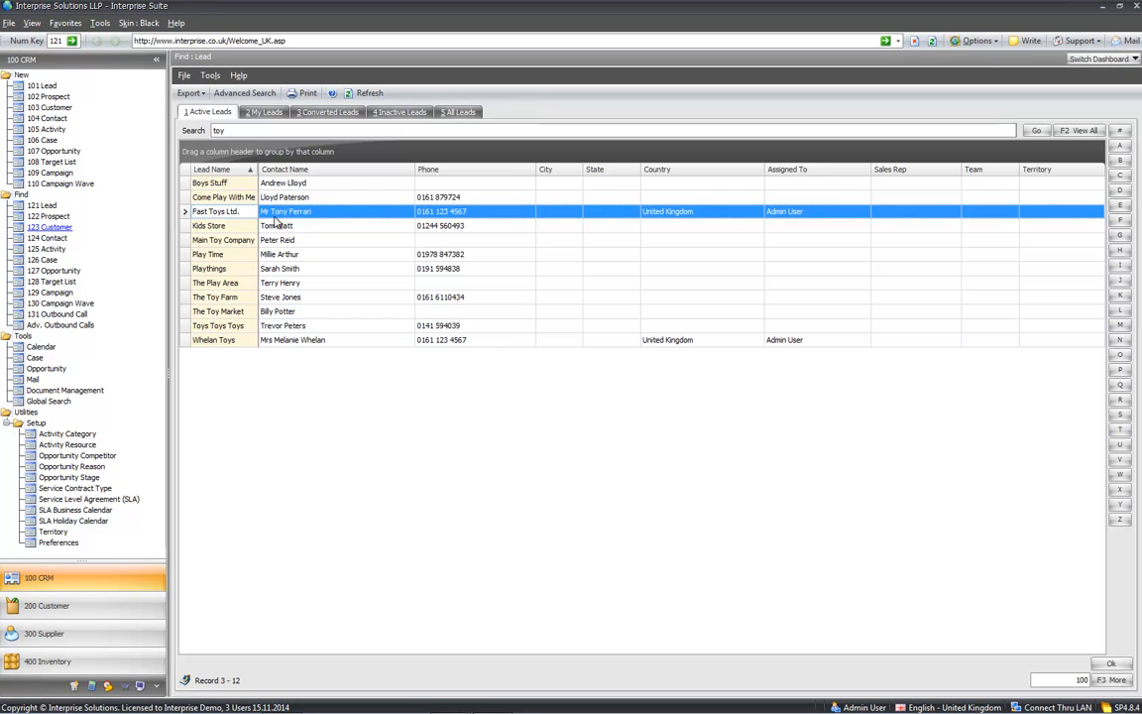
pyautogui.click(230, 213)
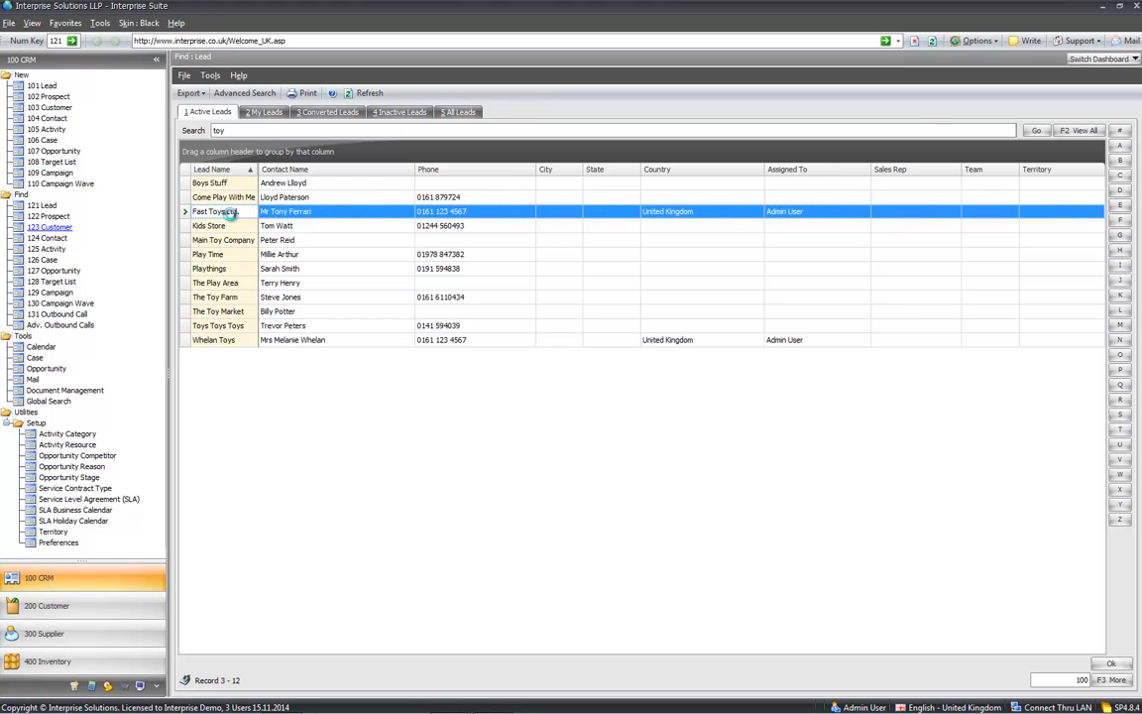
pyautogui.doubleClick(230, 213)
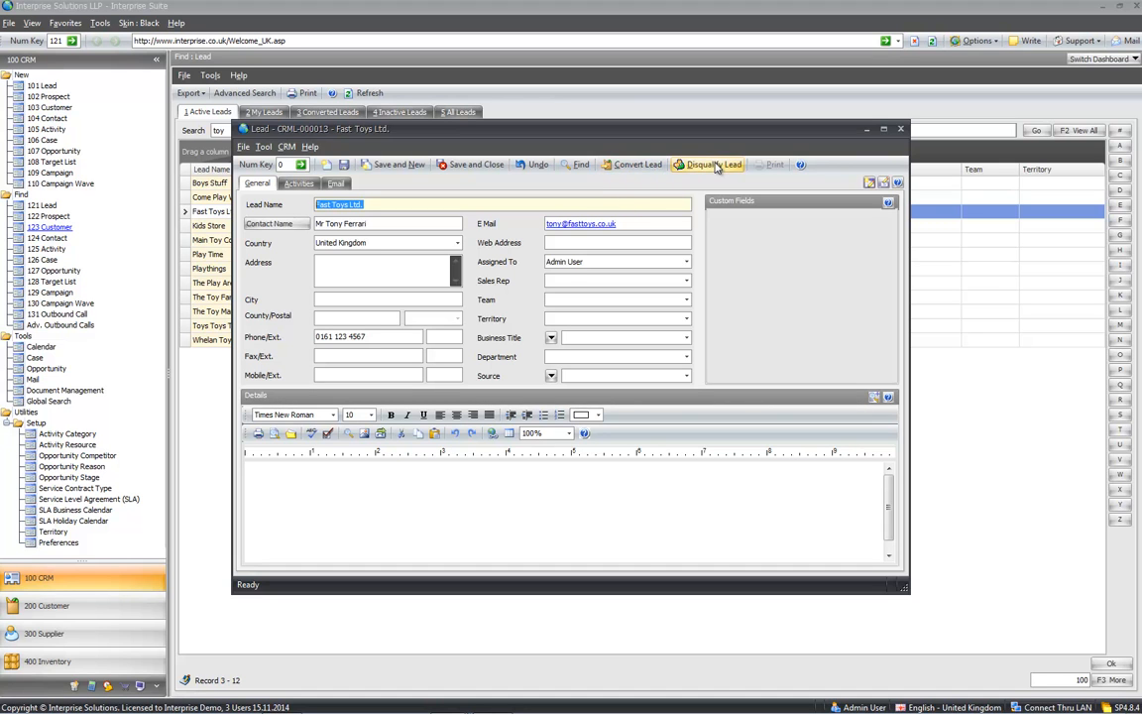
# - Convert the Fast Toys Ltd. lead into a Prospect through Convert Lead
pyautogui.click(637, 166)
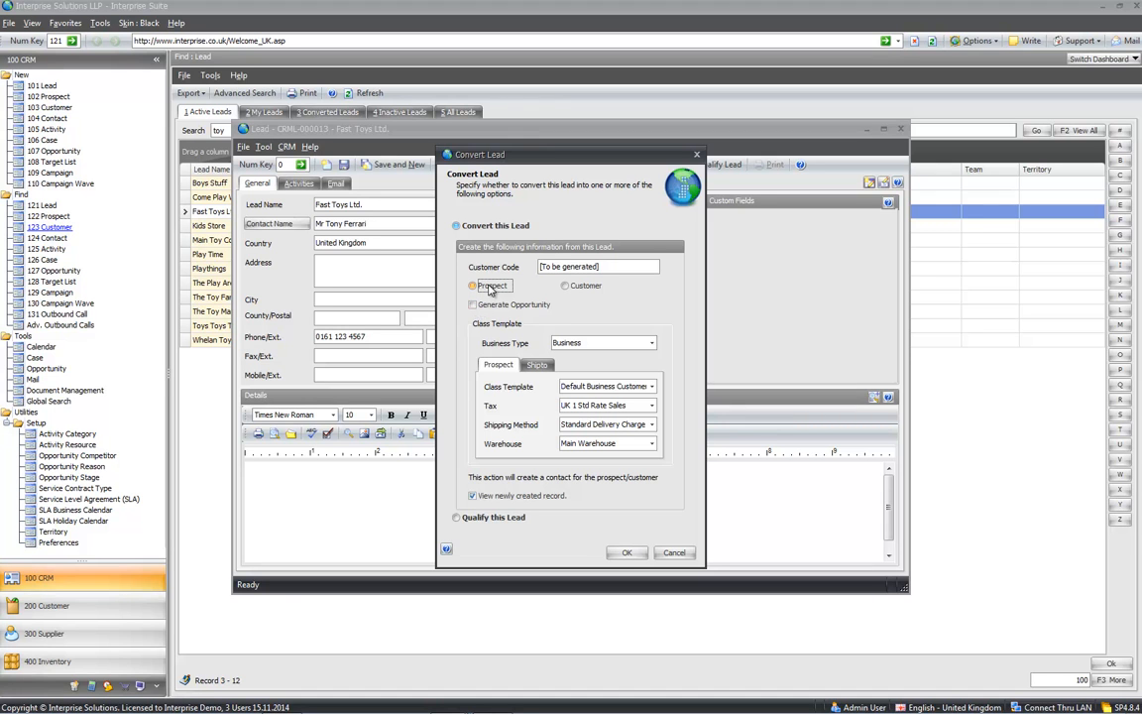
pyautogui.click(616, 556)
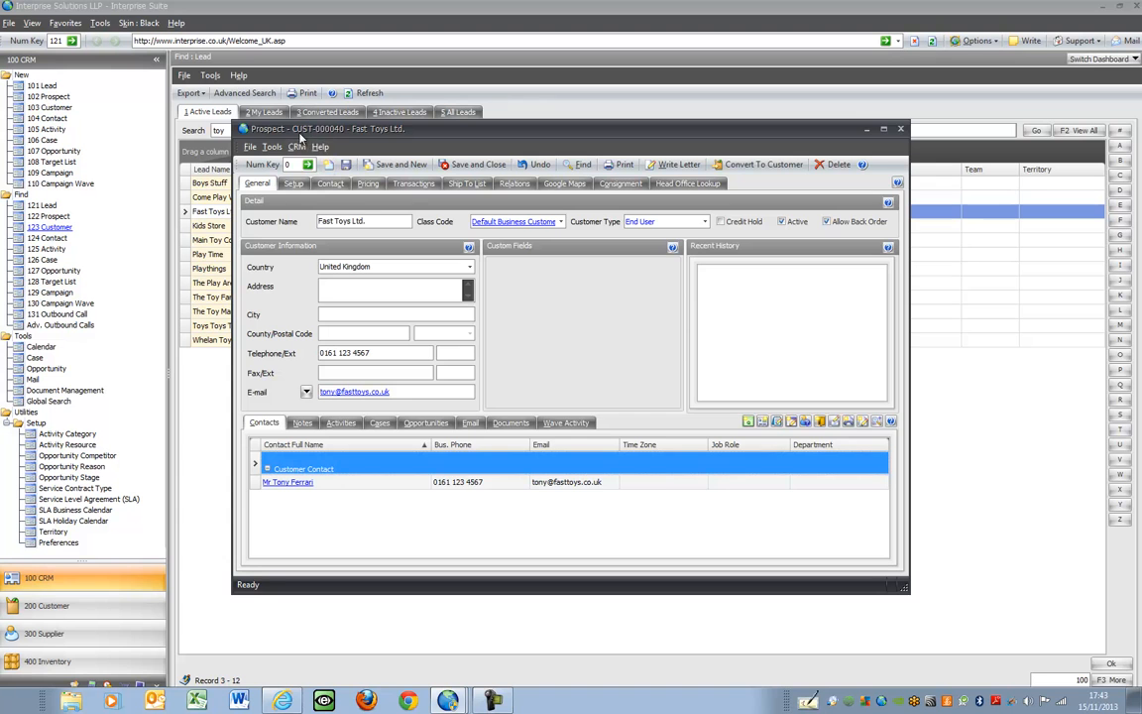
# - Review the Fast Toys Ltd. prospect's Notes, Activities, Contacts and Cases, then save and close it
pyautogui.moveTo(394, 137)
pyautogui.mouseDown()
pyautogui.moveTo(428, 161)
pyautogui.moveTo(393, 131)
pyautogui.mouseUp()
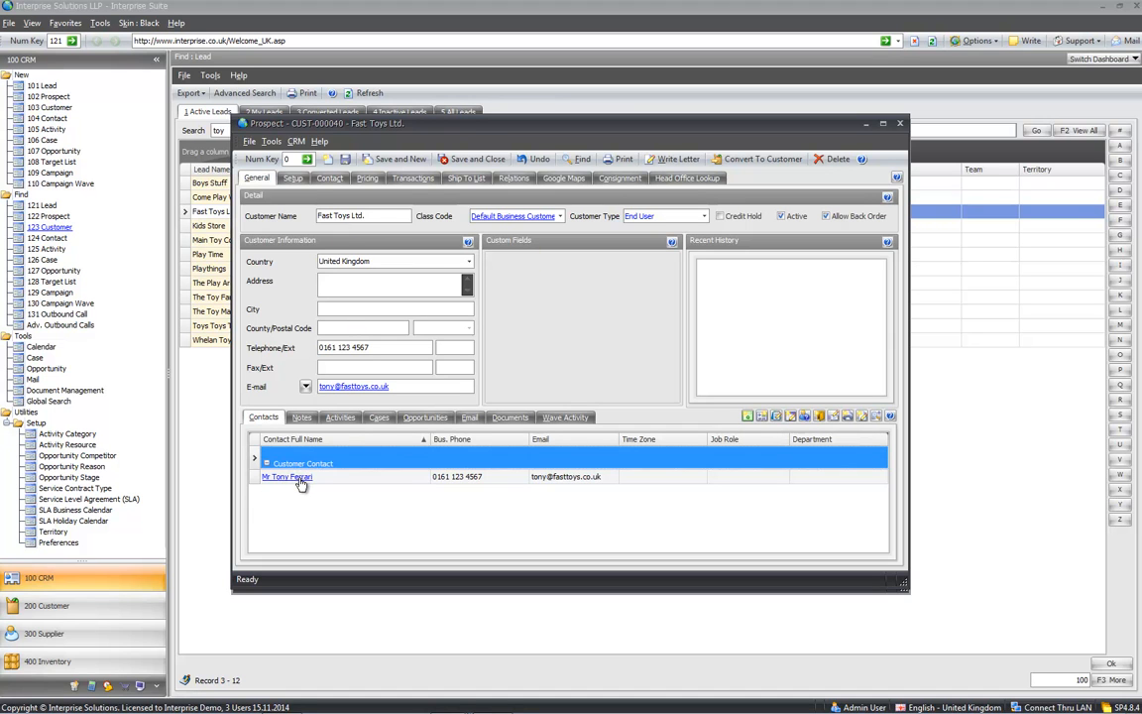
pyautogui.click(301, 417)
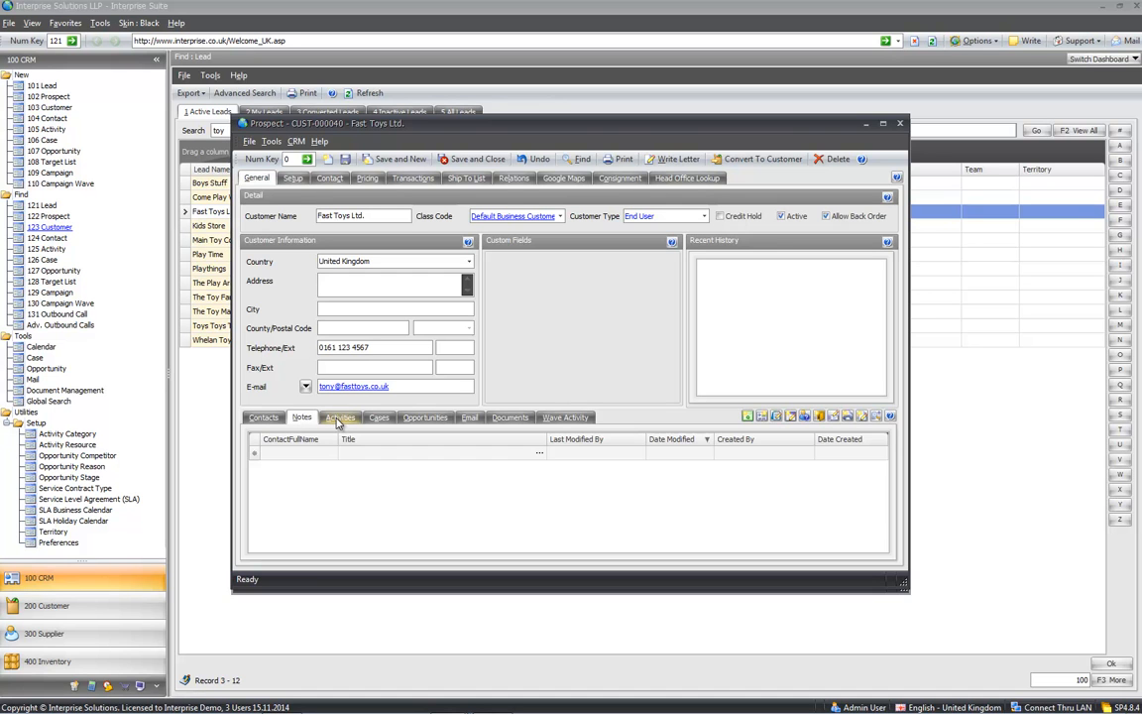
pyautogui.click(337, 418)
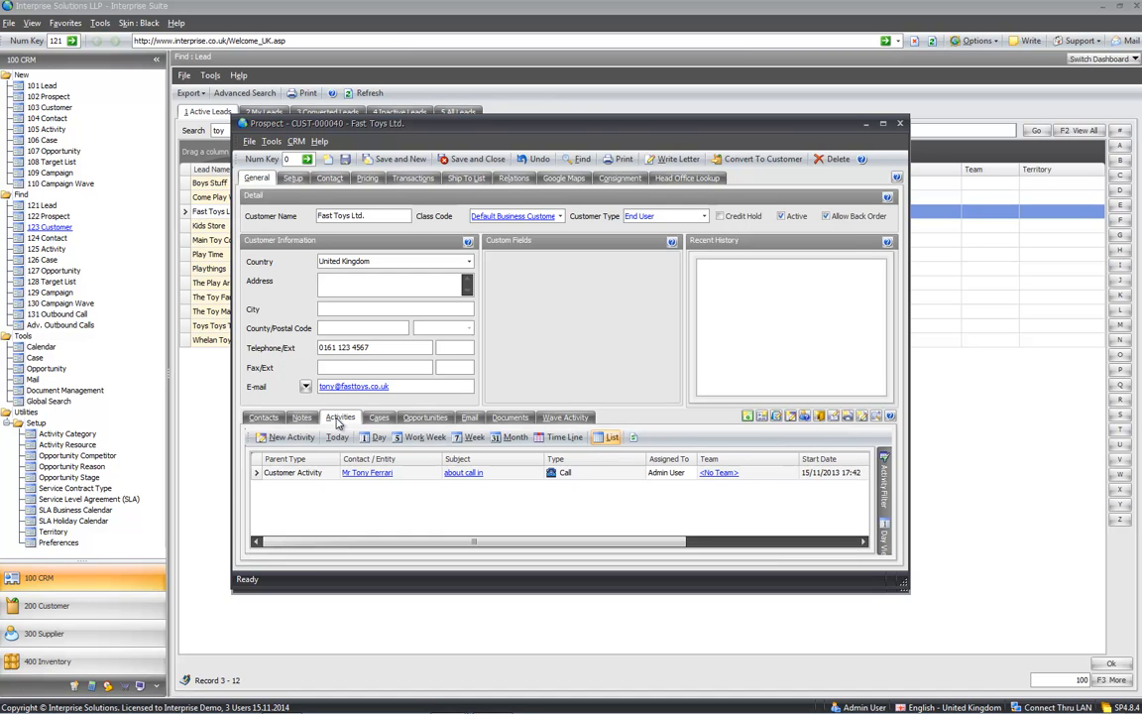
pyautogui.click(262, 418)
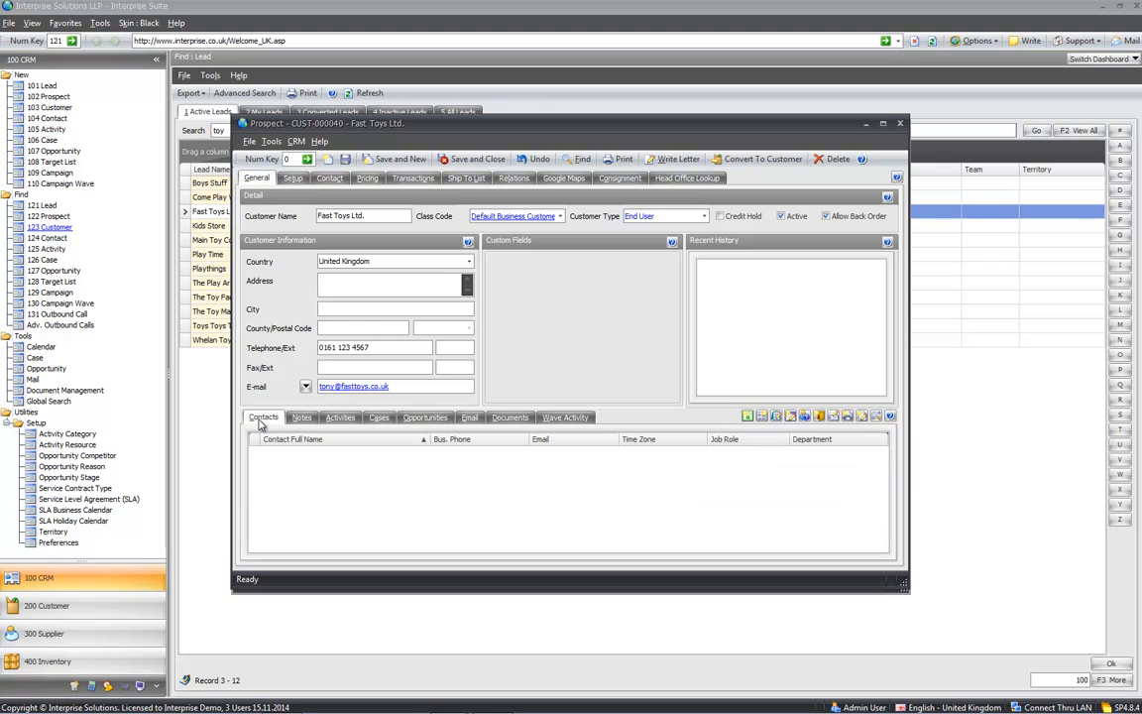
pyautogui.click(375, 420)
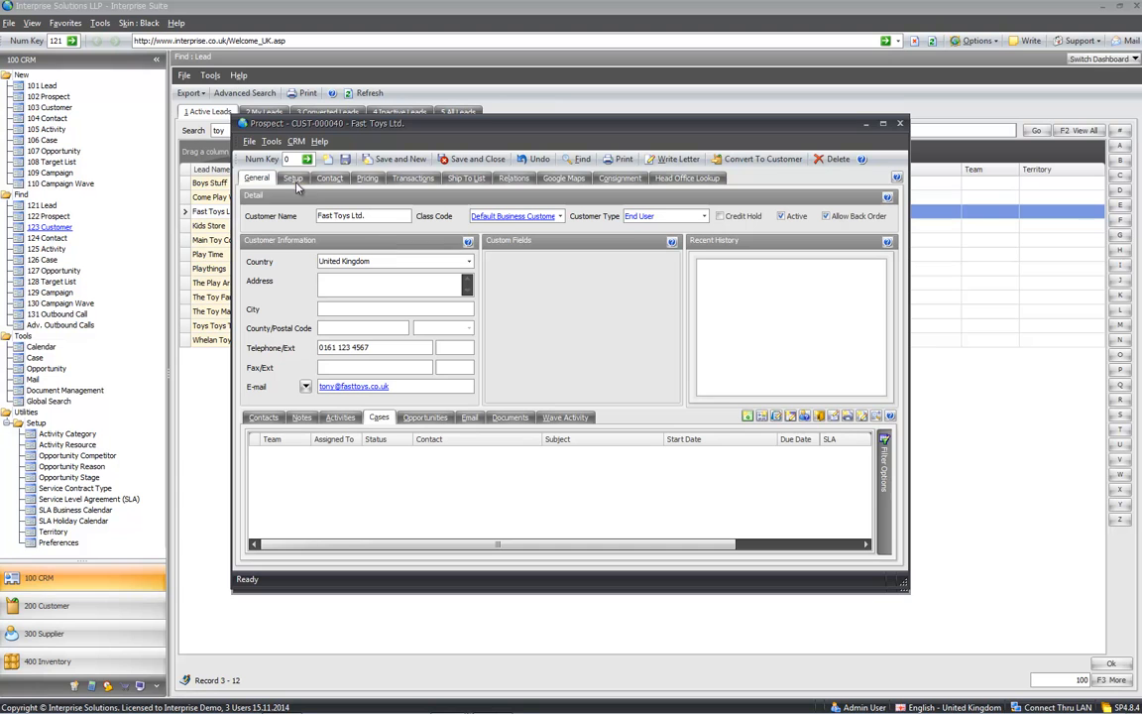
pyautogui.click(493, 165)
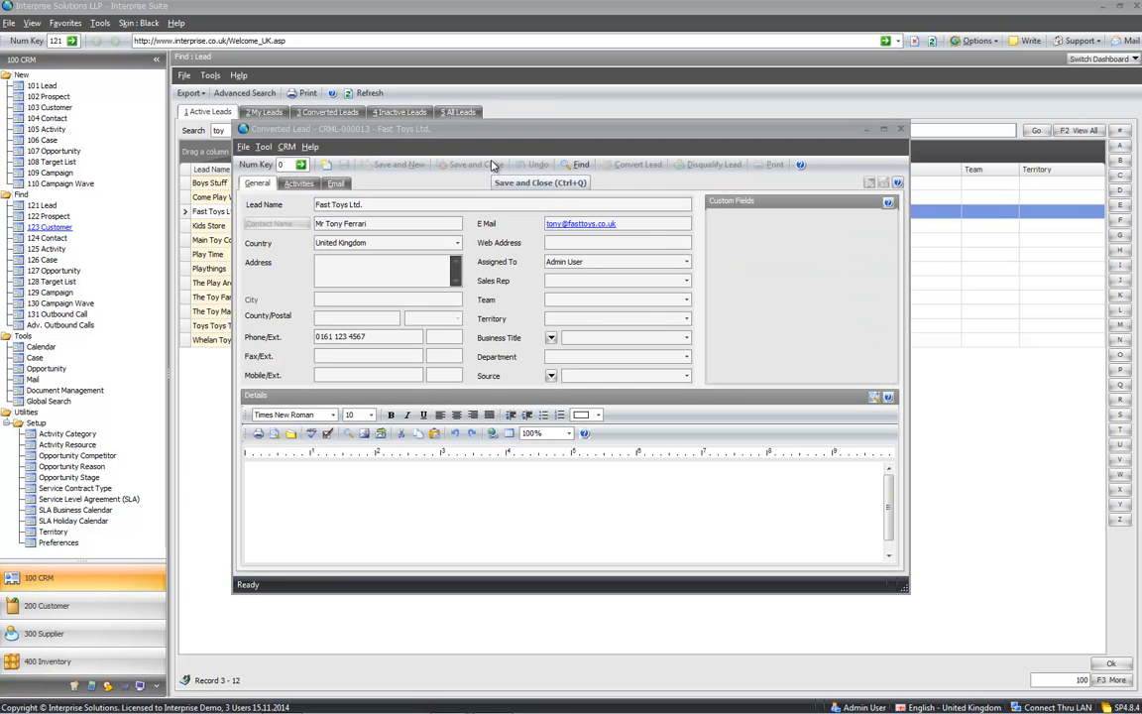
# - Close the converted lead and select Fast Toys Ltd. in the Find Prospect list
pyautogui.click(900, 129)
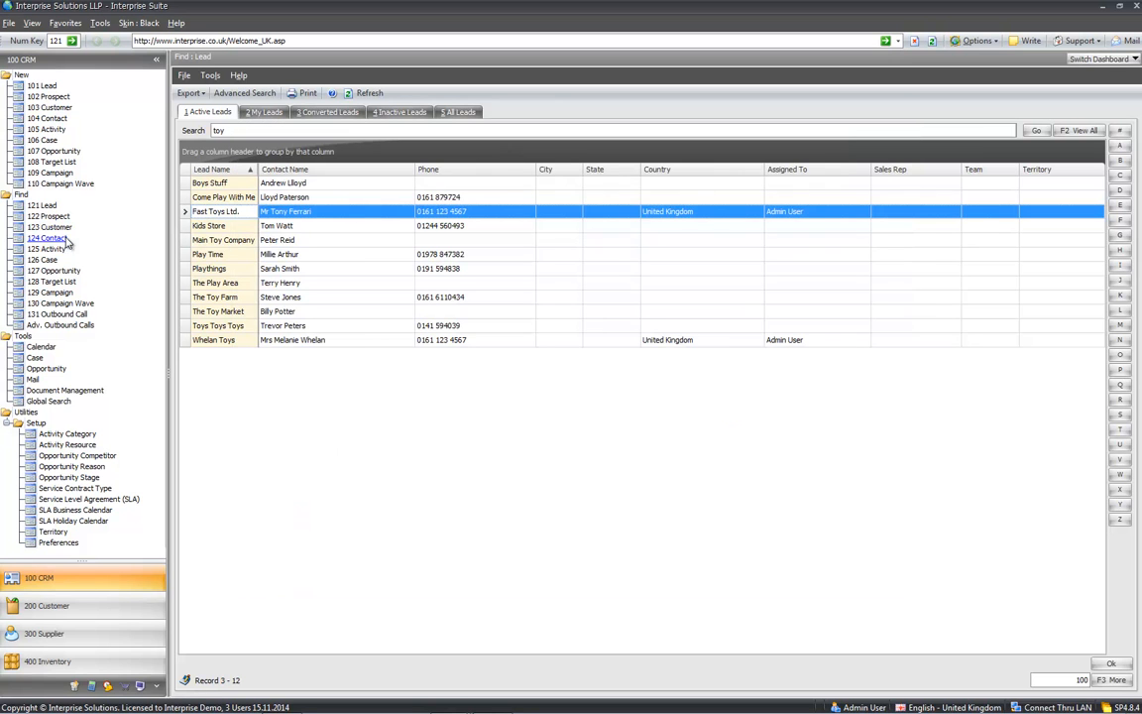
pyautogui.click(45, 216)
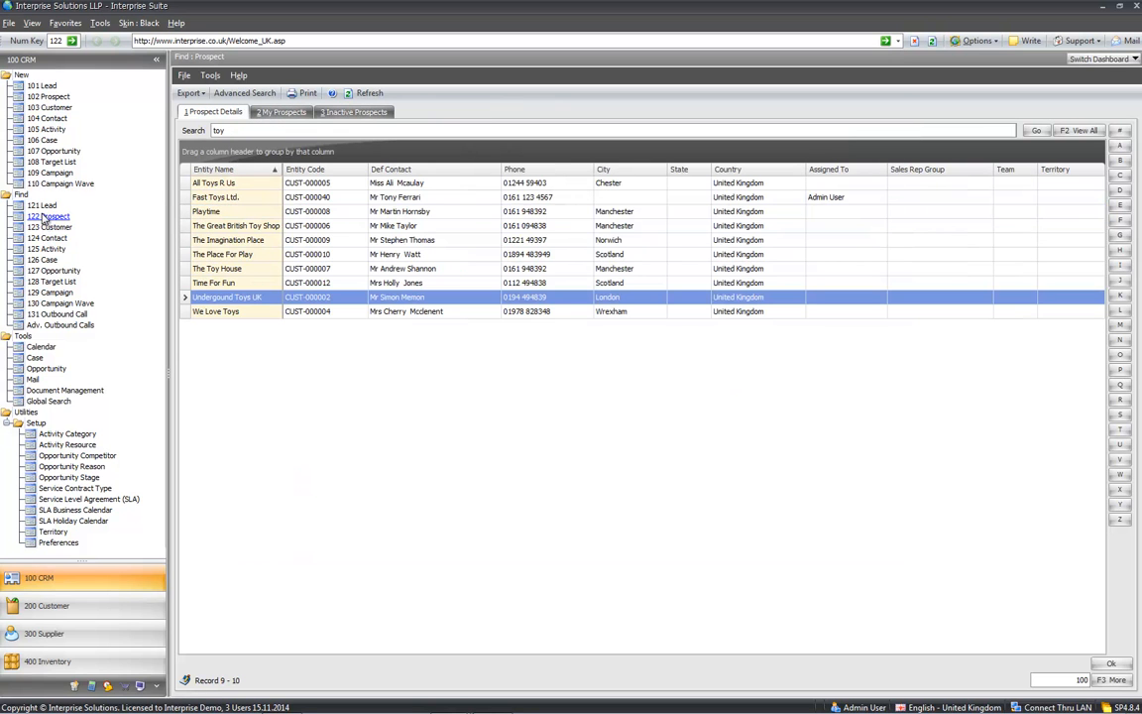
pyautogui.click(213, 196)
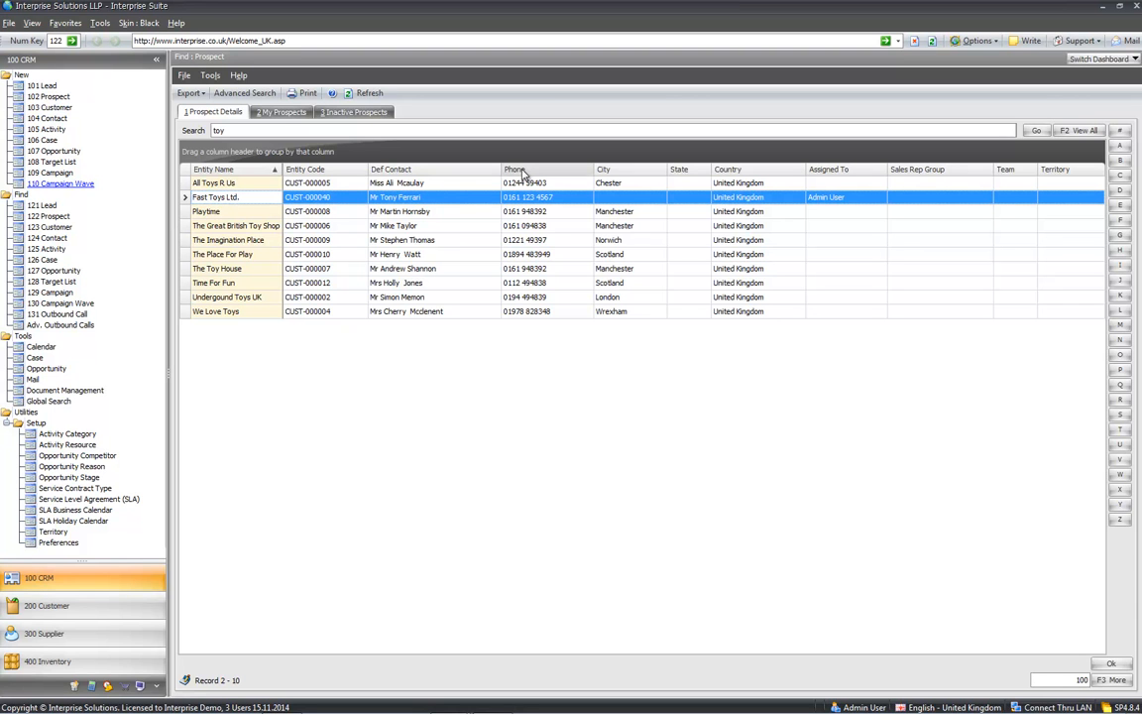
# - Rerun the 'toy' prospect search and open the Fast Toys Ltd. prospect record
pyautogui.click(375, 129)
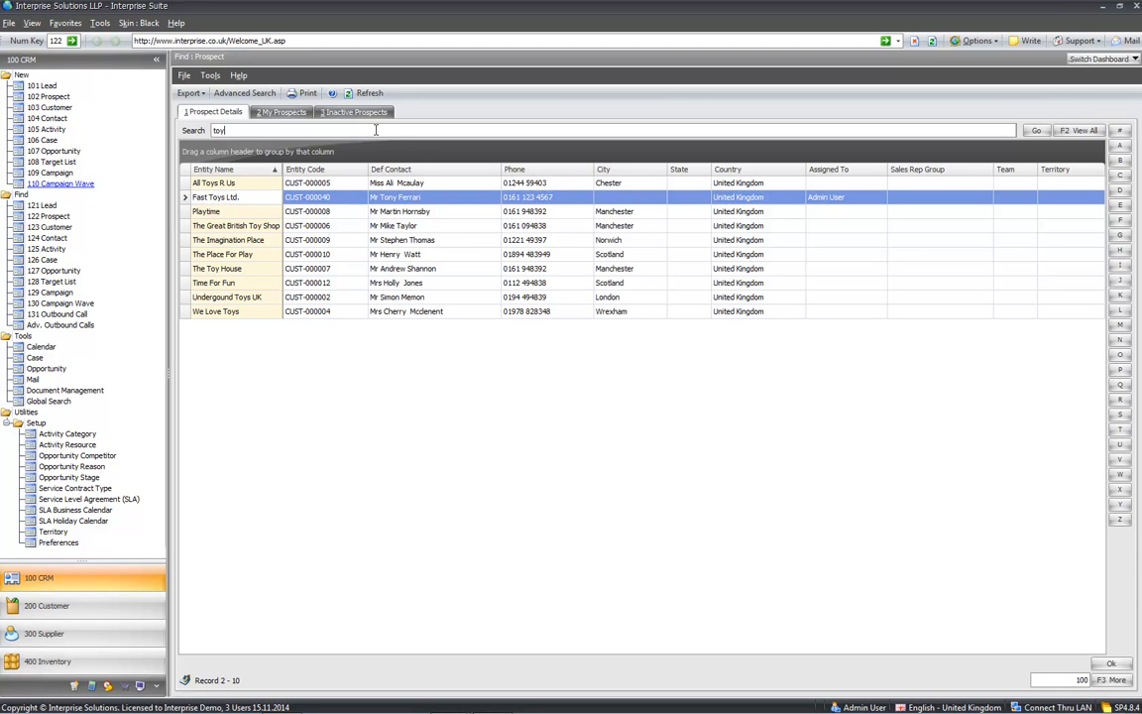
pyautogui.press('Return')
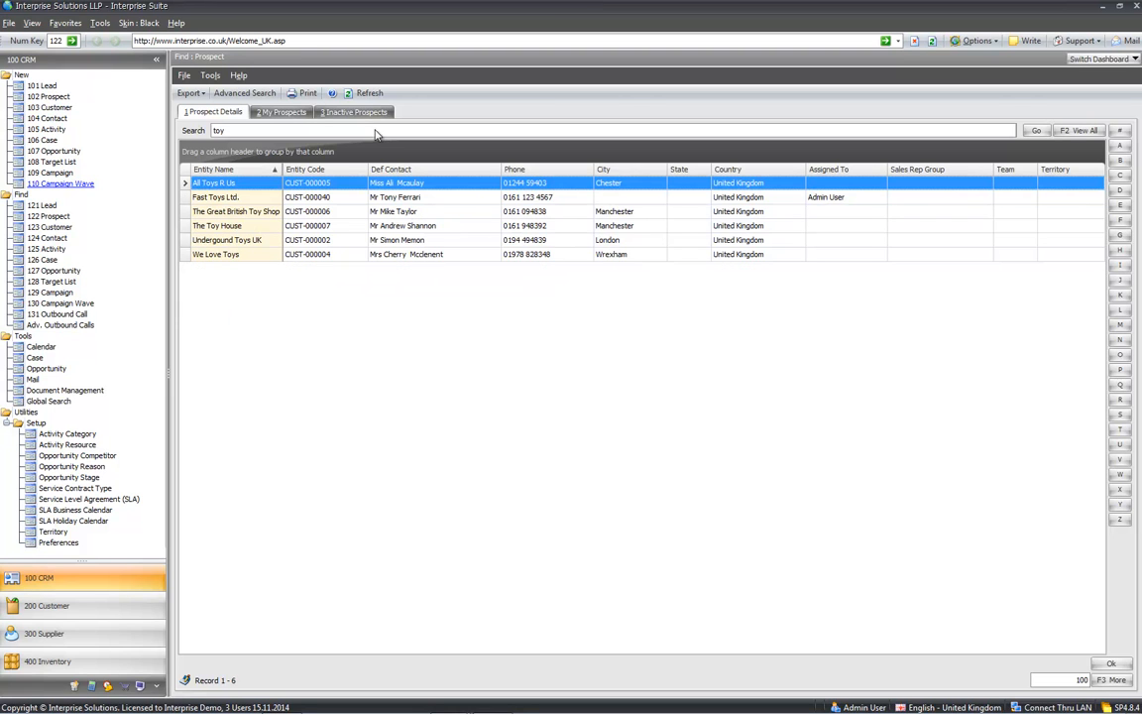
pyautogui.click(224, 199)
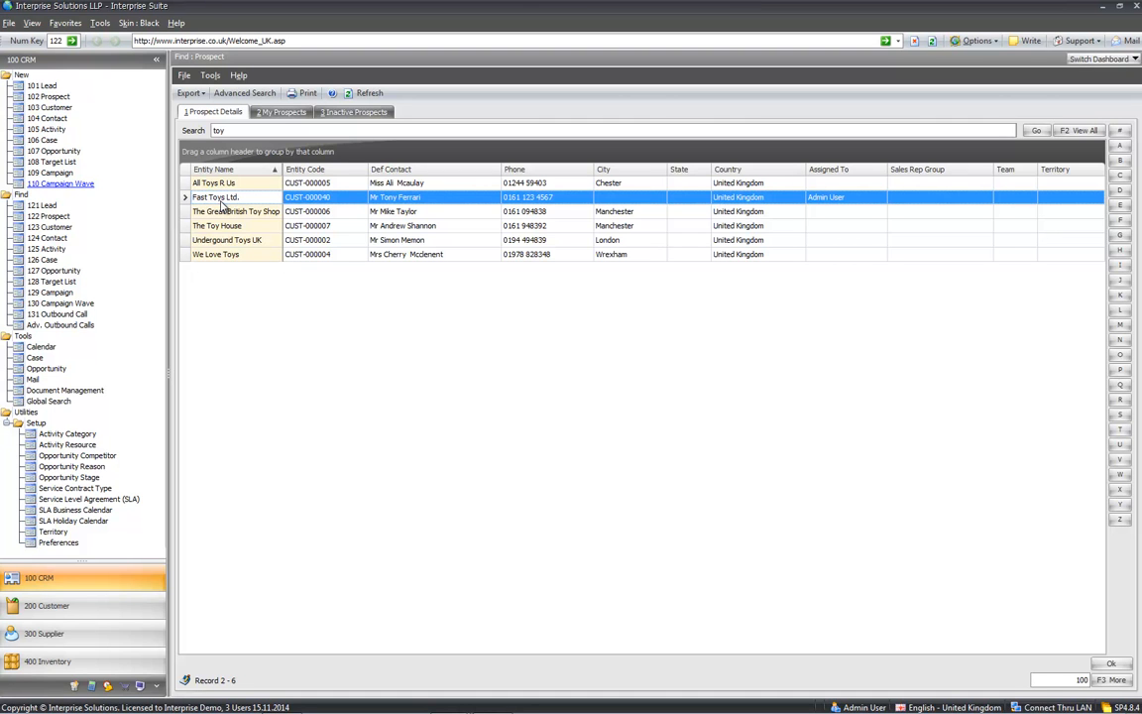
pyautogui.doubleClick(222, 198)
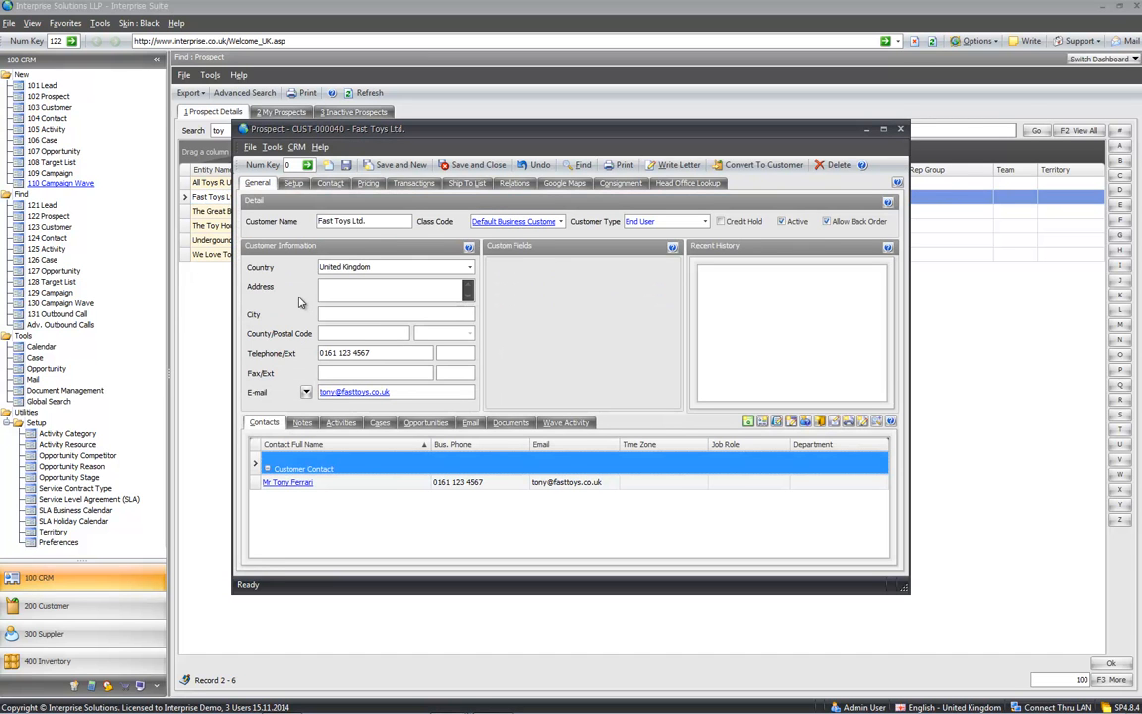
# - Convert Fast Toys Ltd. to a customer, confirm with Yes, and close the customer record
pyautogui.click(747, 165)
pyautogui.click(644, 485)
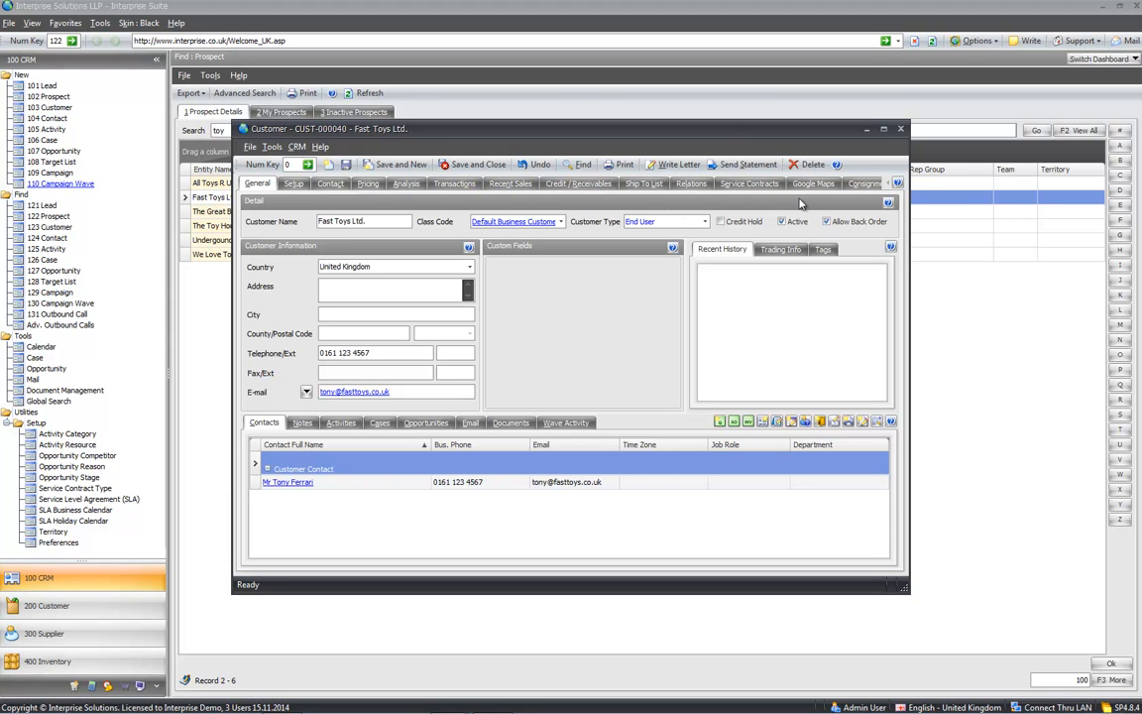
pyautogui.moveTo(232, 353); pyautogui.dragTo(136, 364)
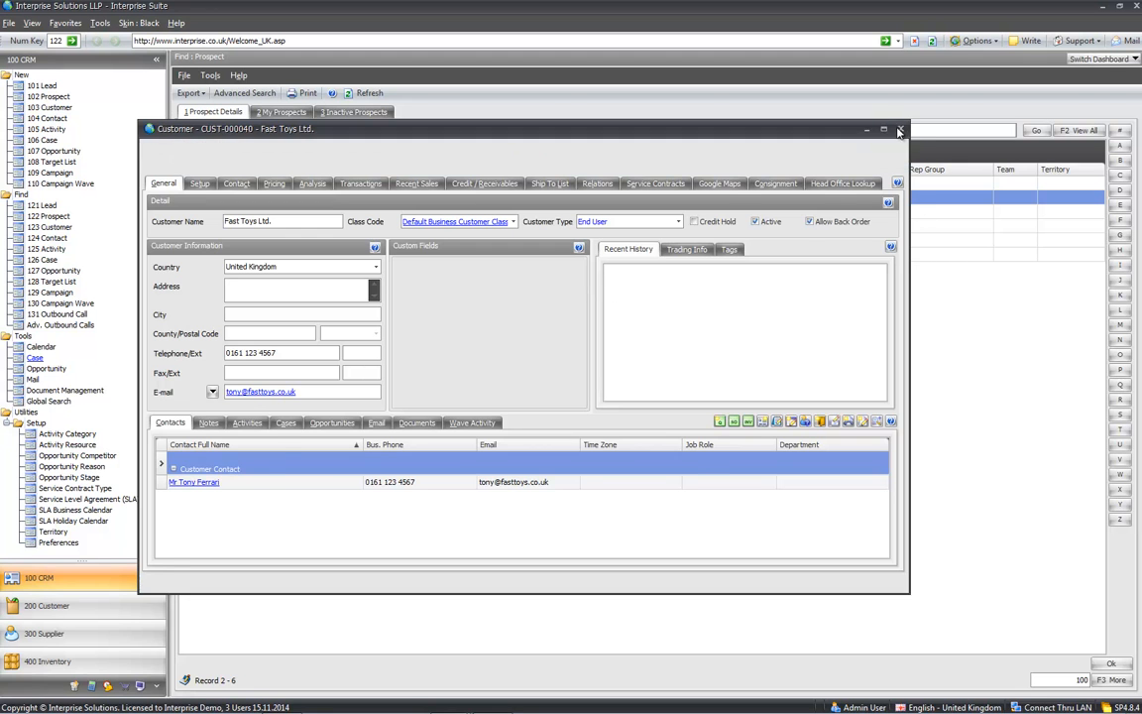
pyautogui.click(808, 119)
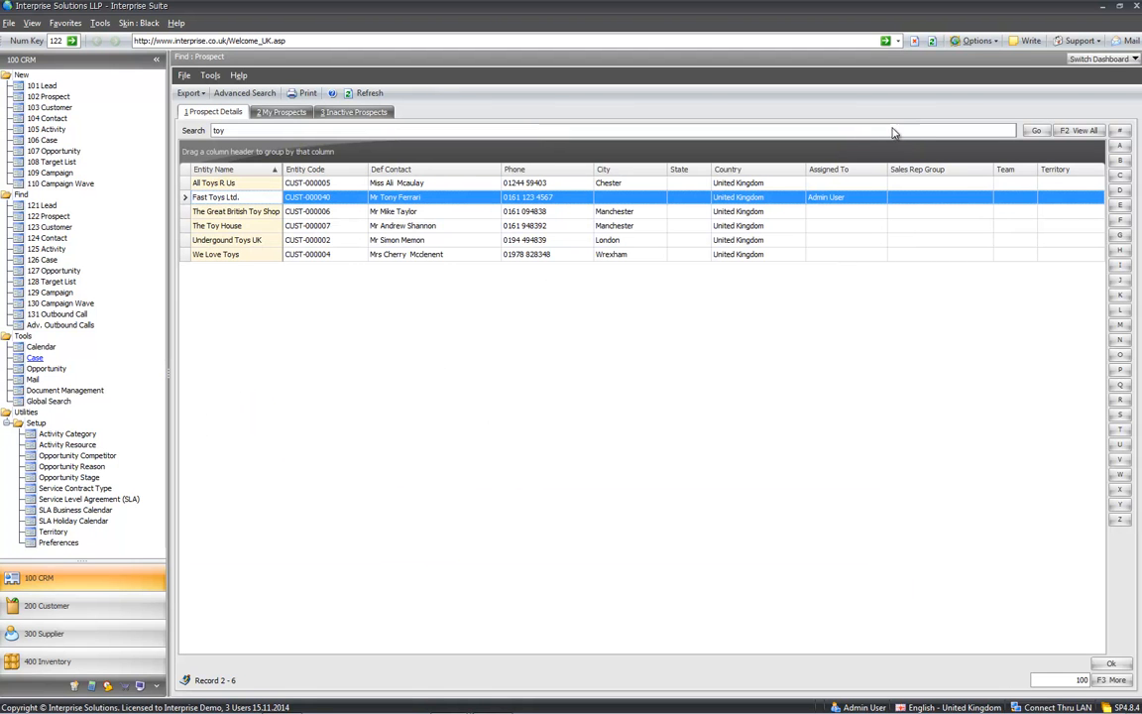
# - Open A Toy Customer from the customer list and view its Trading Info and Recent History
pyautogui.click(46, 227)
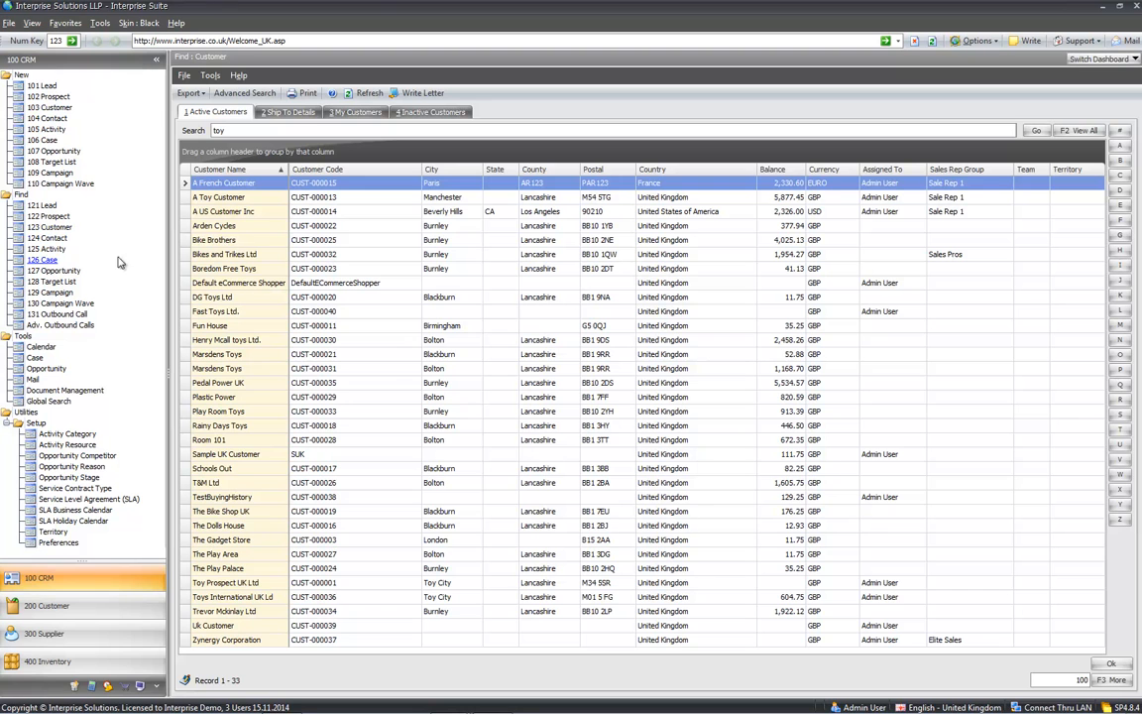
pyautogui.click(254, 199)
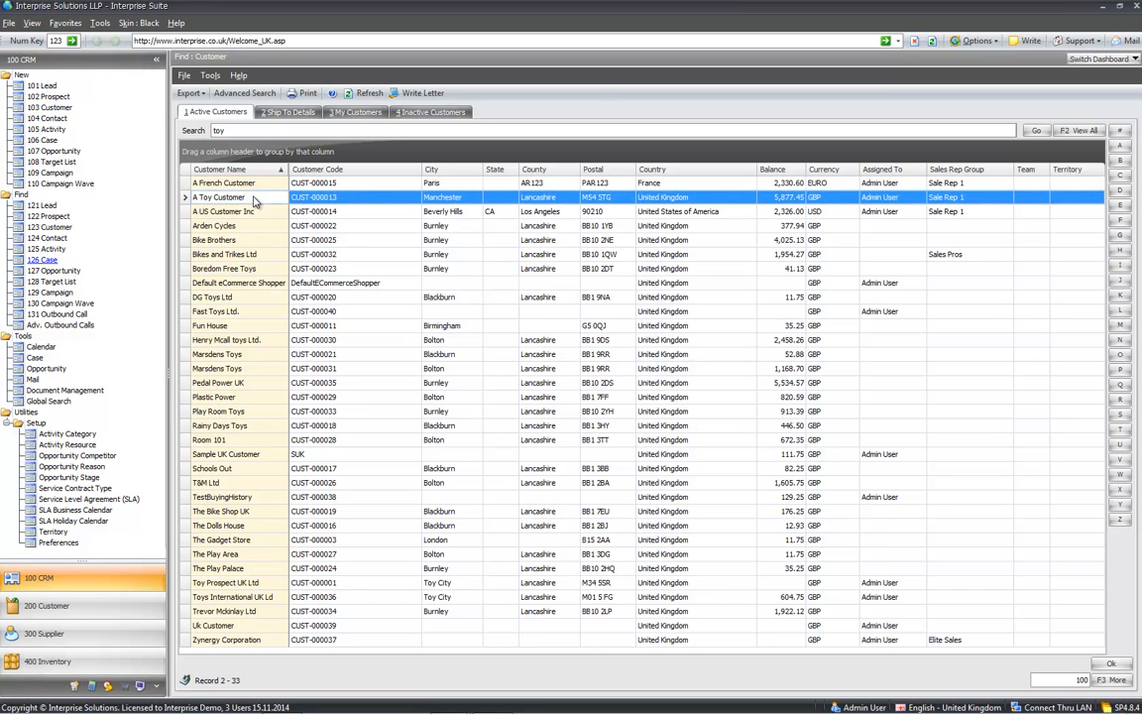
pyautogui.doubleClick(255, 200)
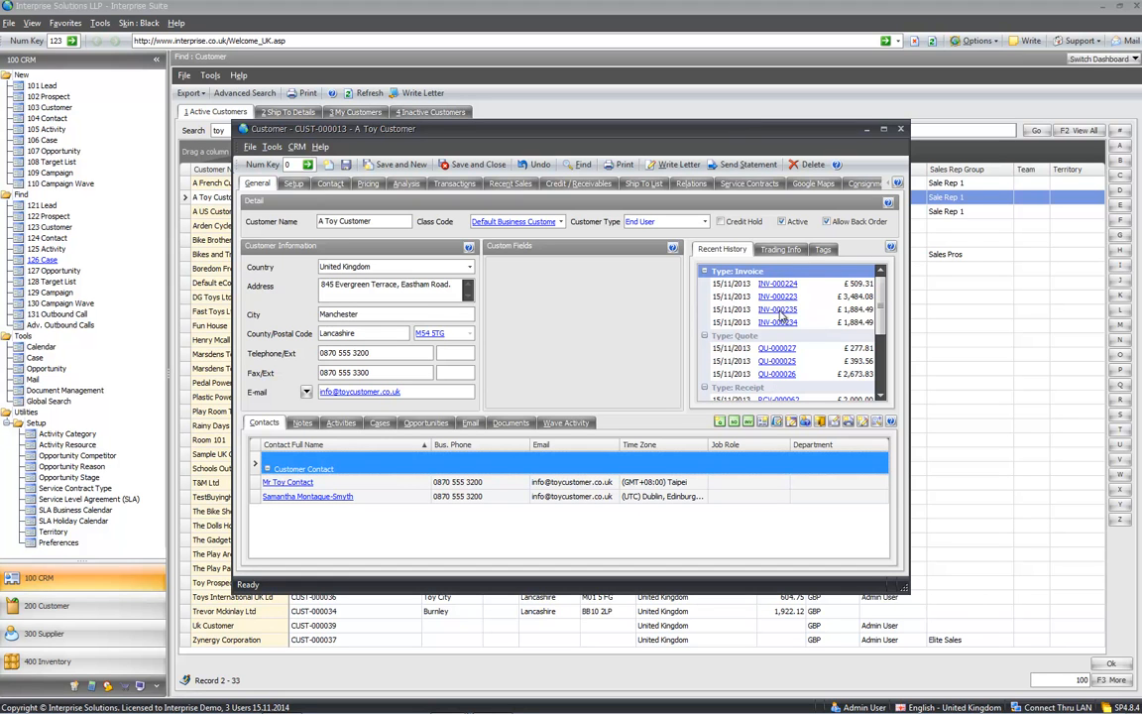
pyautogui.click(786, 255)
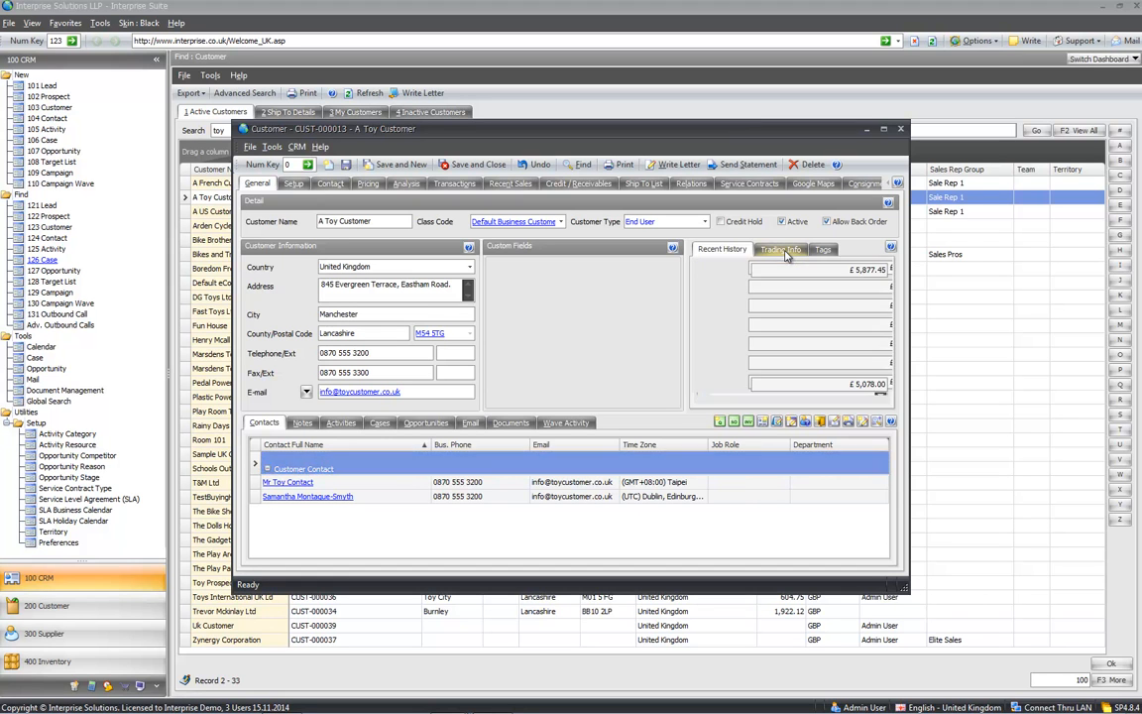
pyautogui.click(721, 249)
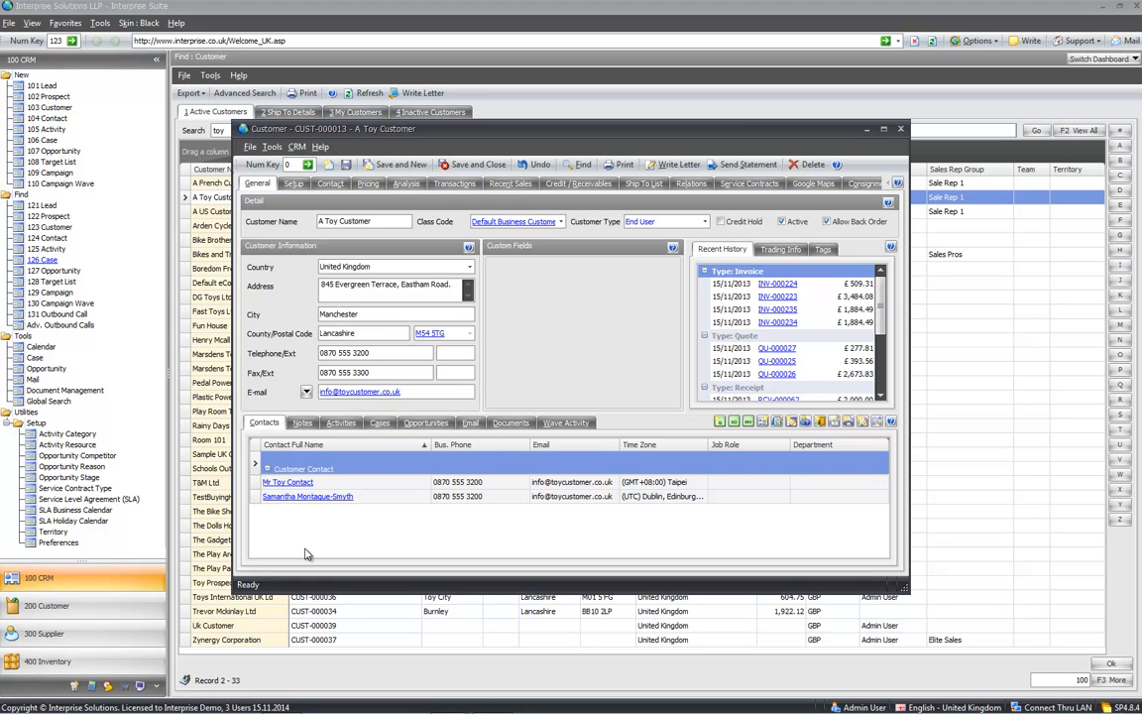
# - Add a note titled 'note example' with body 'ggg' to A Toy Customer, then show Activities
pyautogui.click(302, 423)
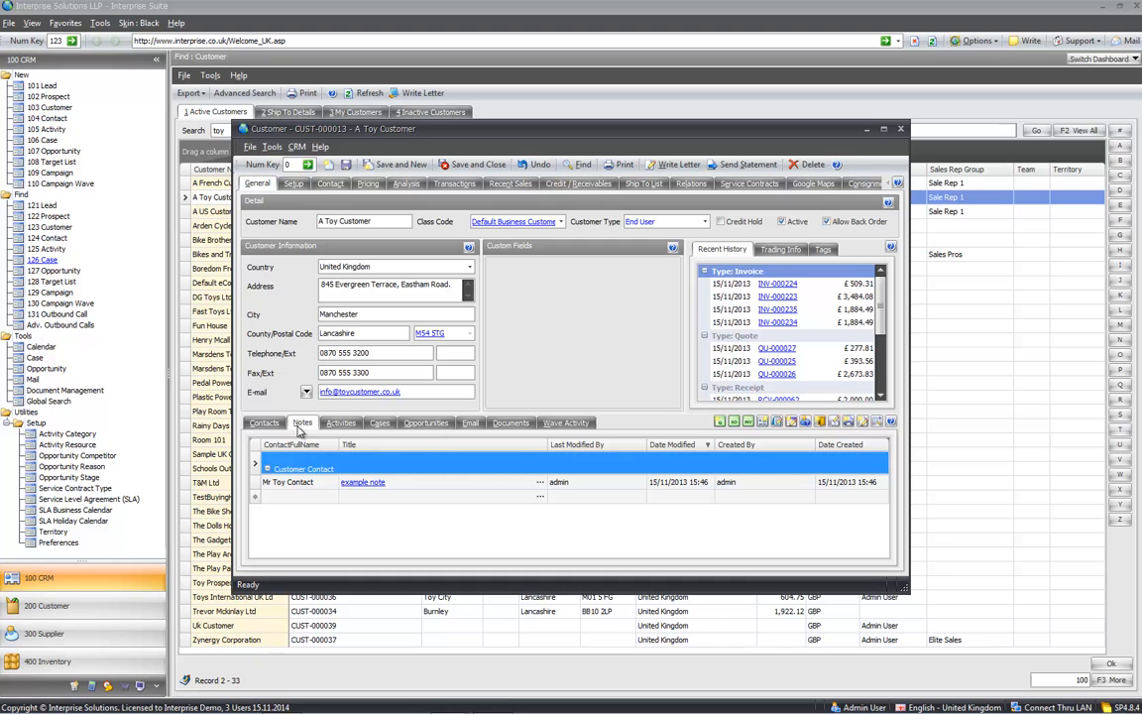
pyautogui.rightClick(540, 498)
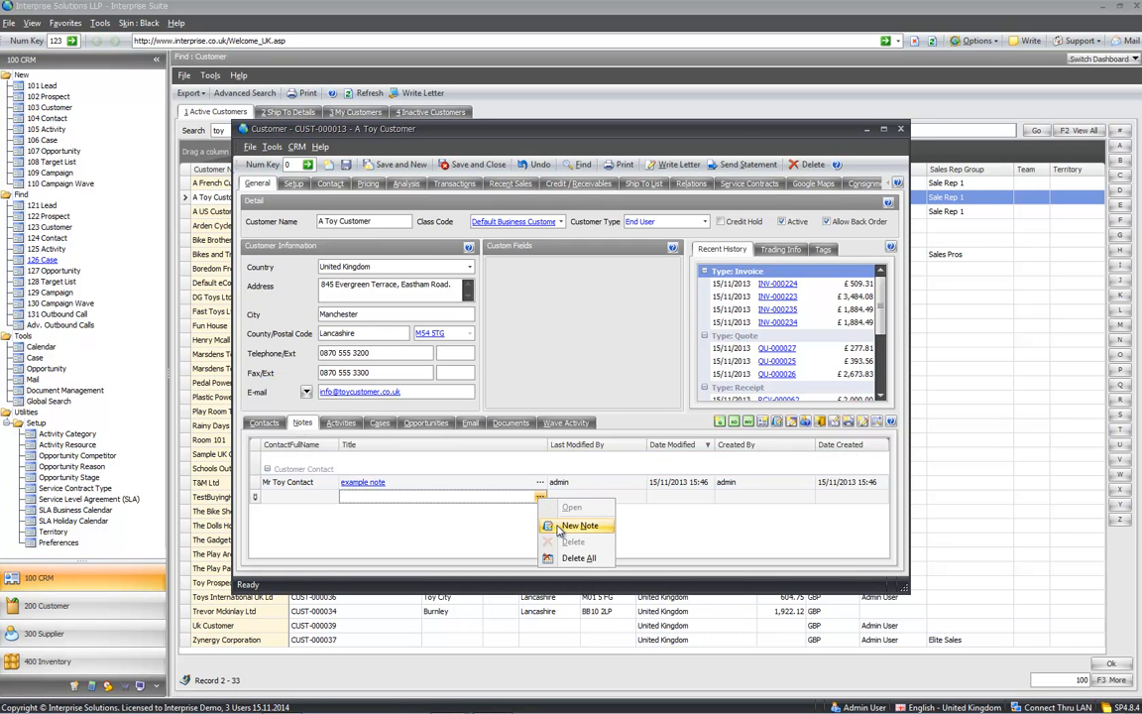
pyautogui.click(578, 526)
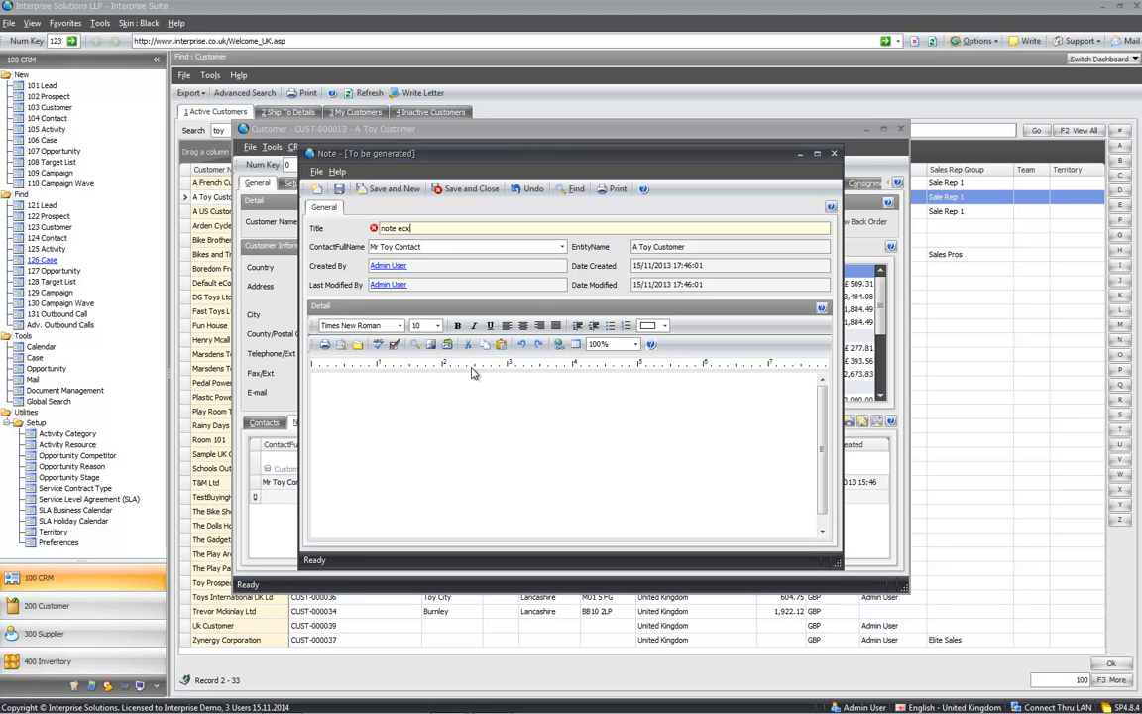
pyautogui.write('note example')
pyautogui.press('Tab')
pyautogui.click(422, 443)
pyautogui.write('ggg4t rthrt')
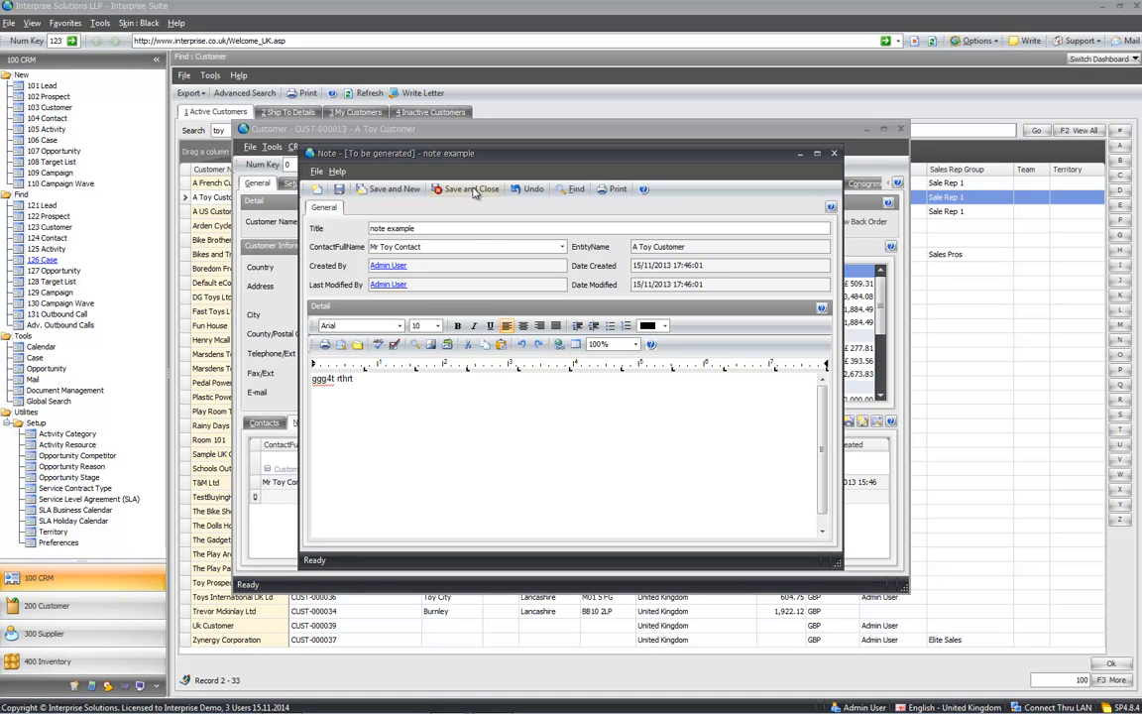
pyautogui.click(471, 188)
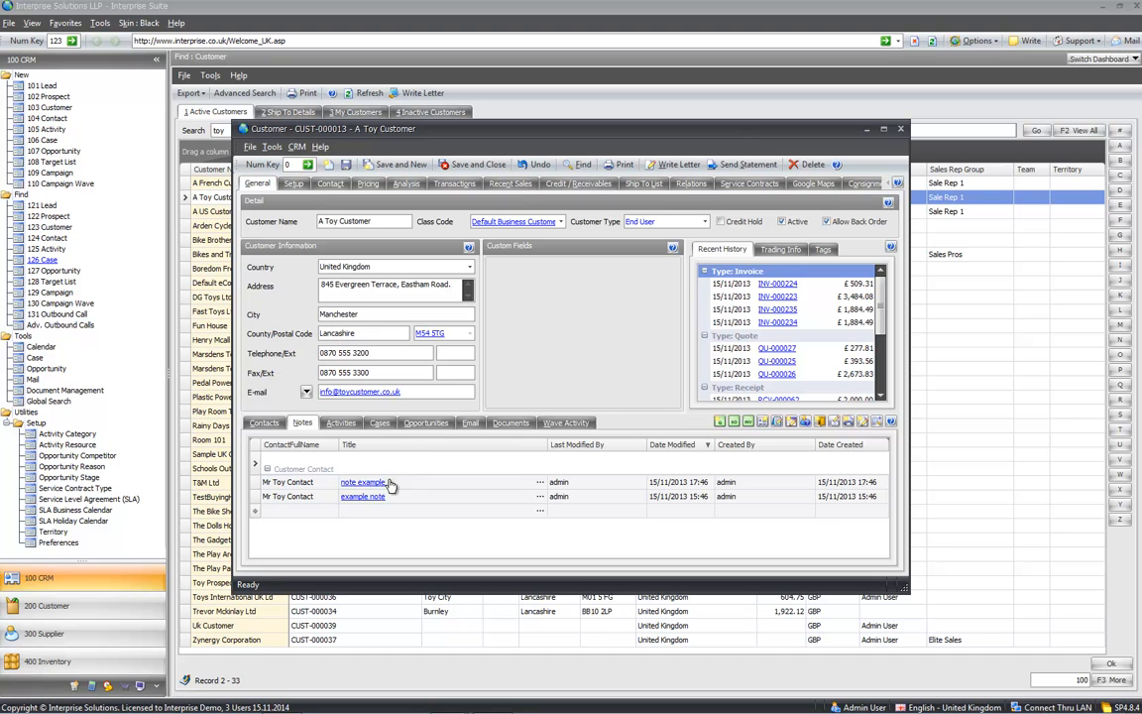
pyautogui.click(341, 423)
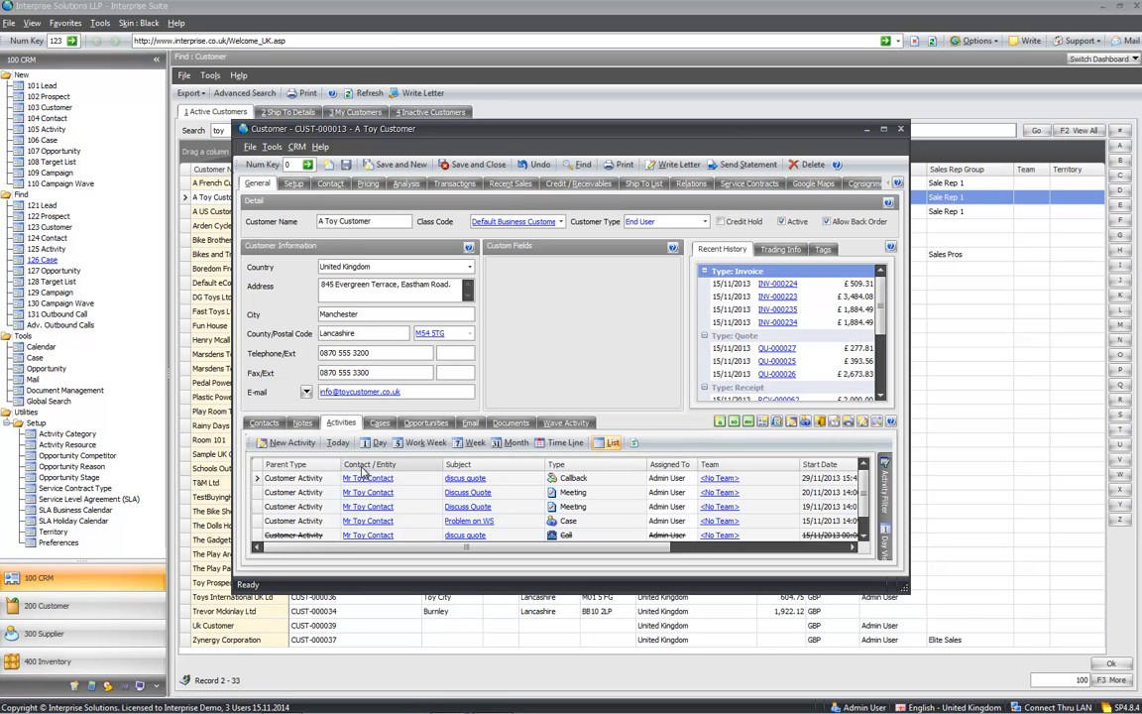
# - Expand A Toy Customer's activity list and select the Callback, 19/11/2013 meeting and Problem on WS rows
pyautogui.click(876, 422)
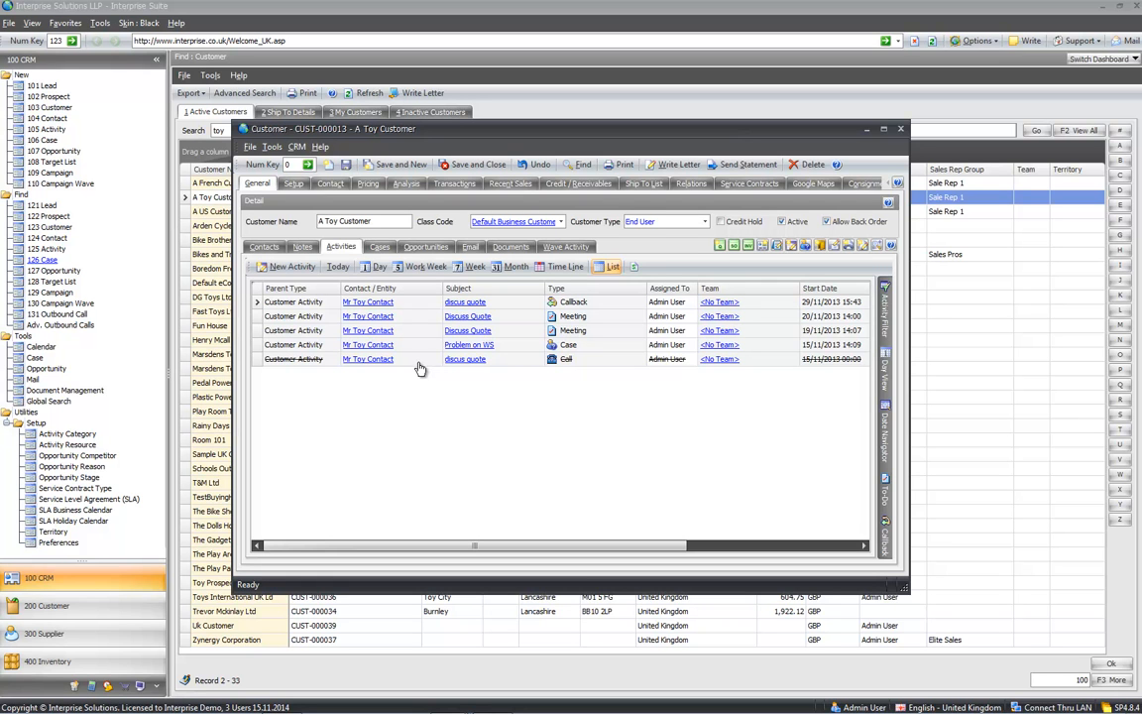
pyautogui.moveTo(884, 309)
pyautogui.click(574, 304)
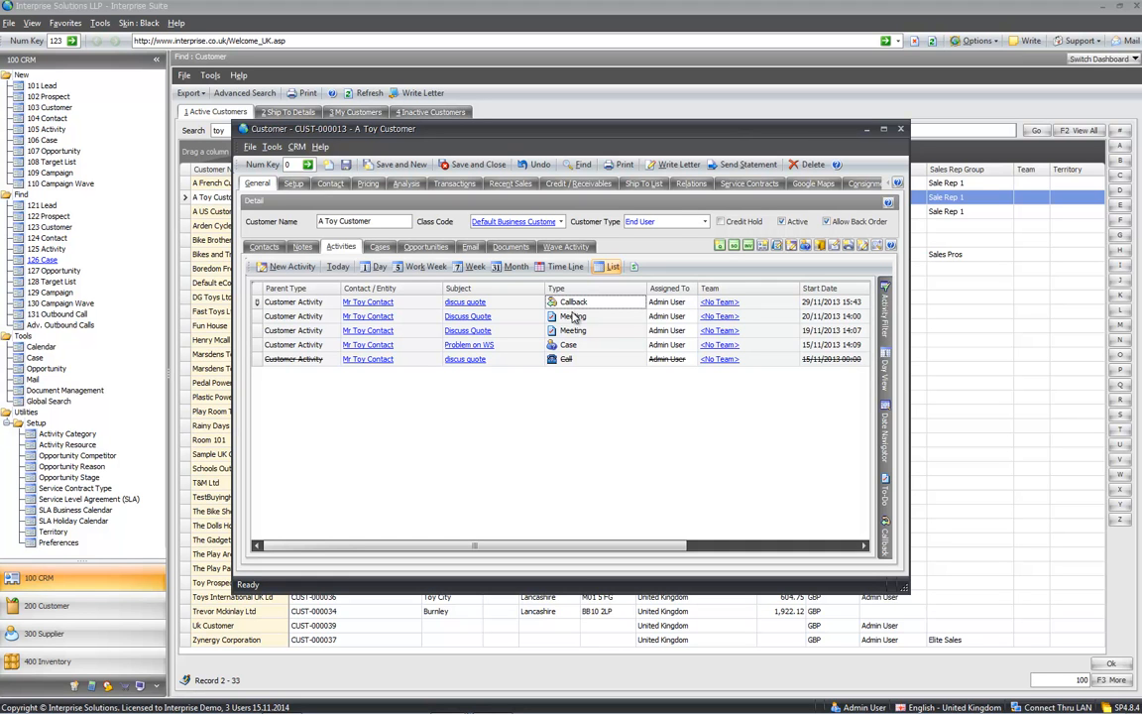
pyautogui.click(575, 330)
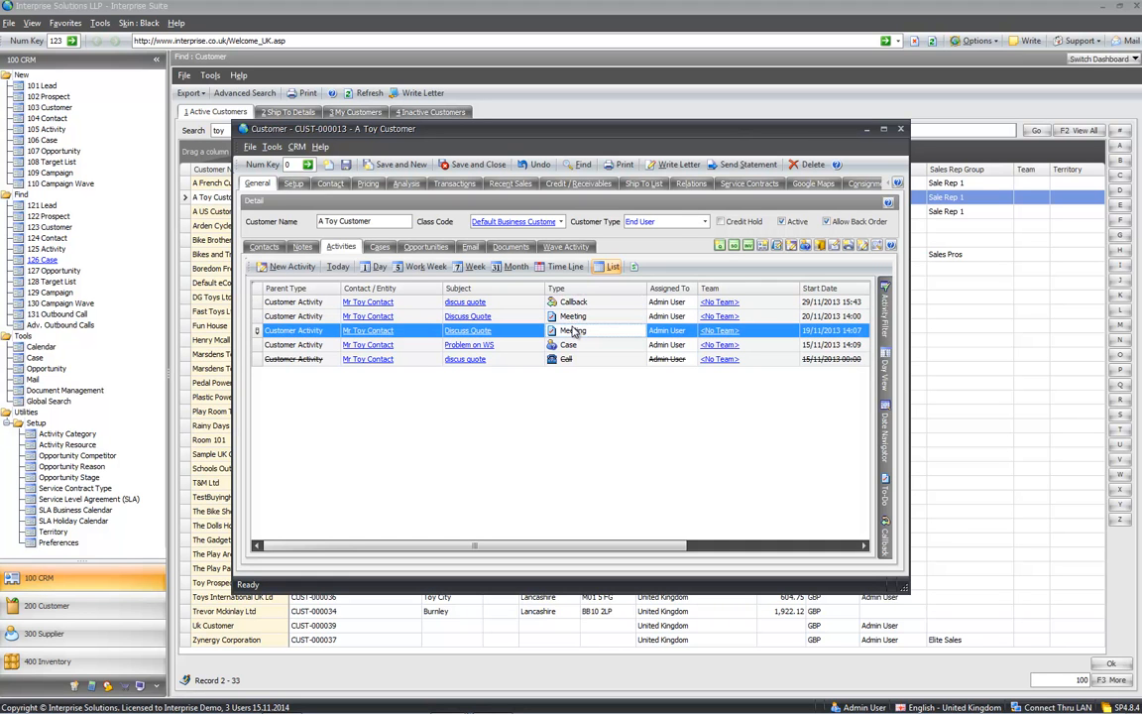
pyautogui.click(583, 349)
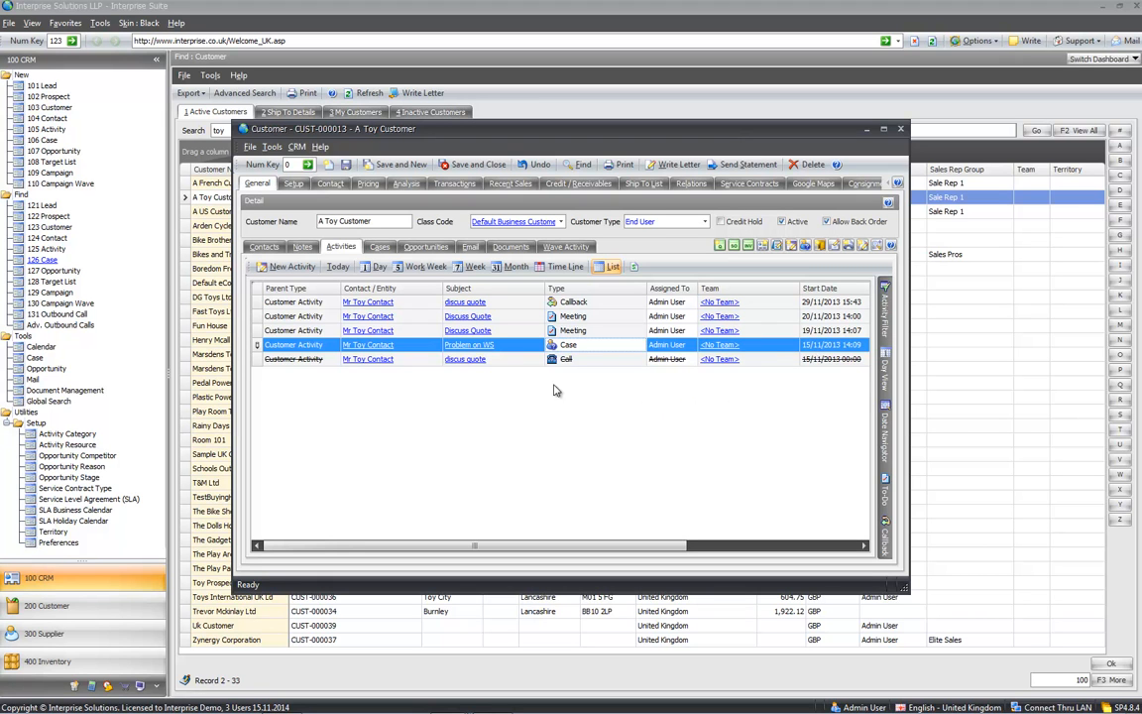
# - Open and close the Problem on WS case details, then show the customer's cases
pyautogui.click(481, 346)
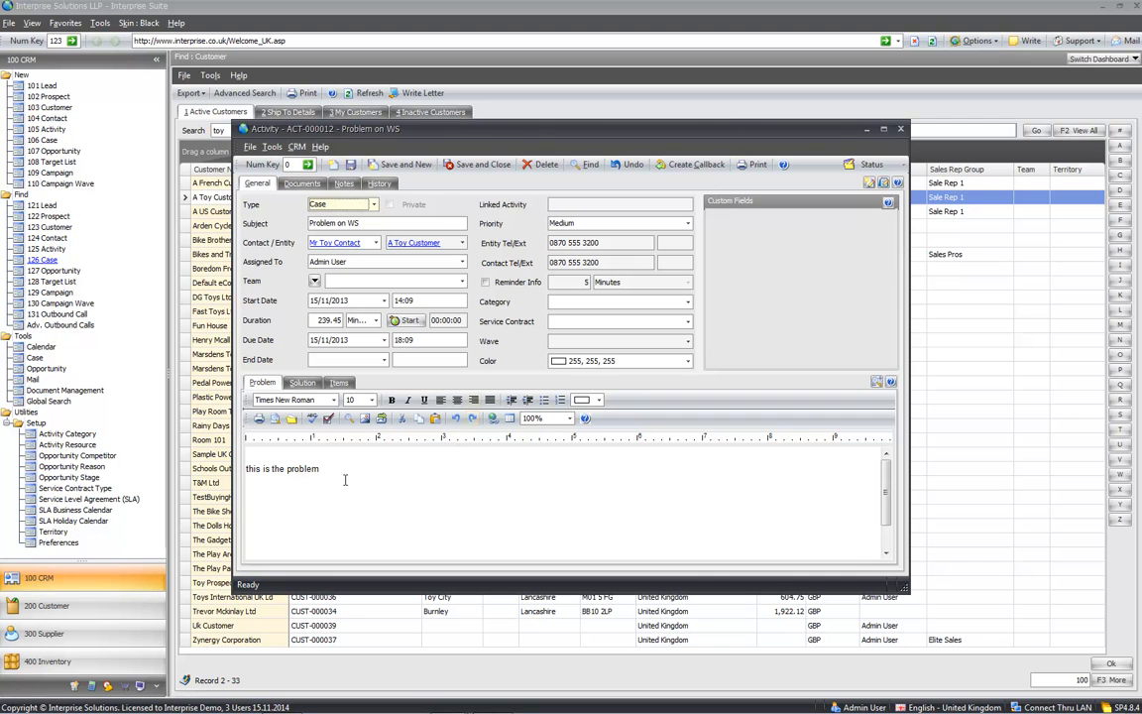
pyautogui.click(901, 130)
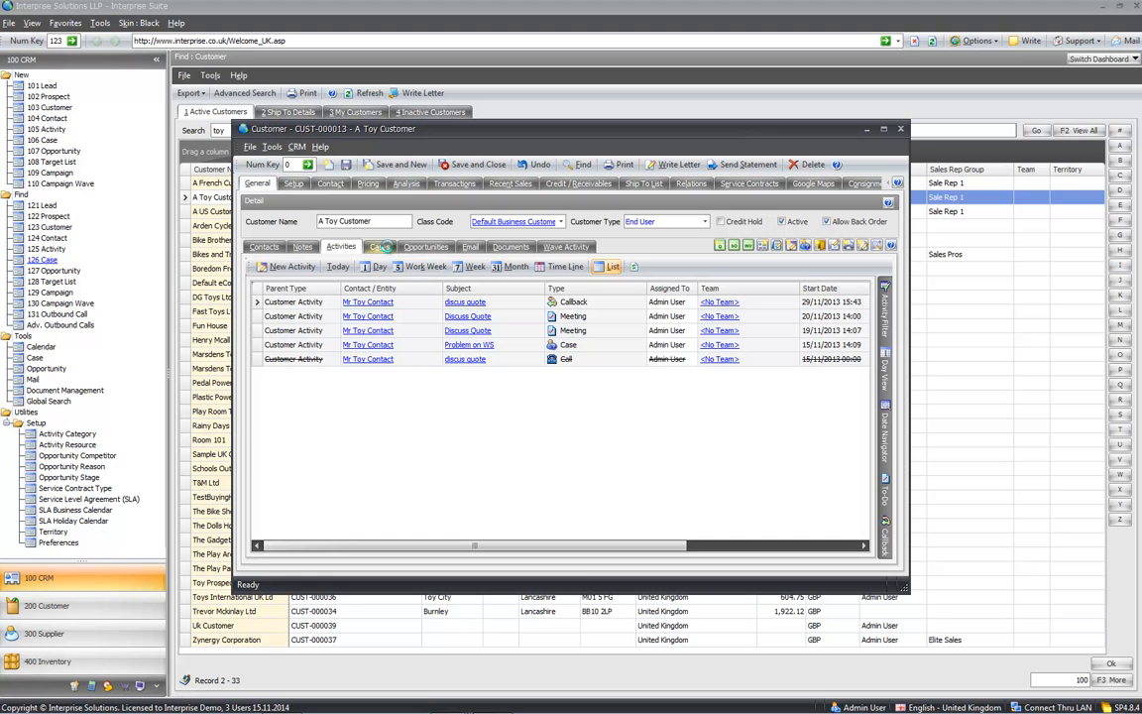
pyautogui.click(381, 247)
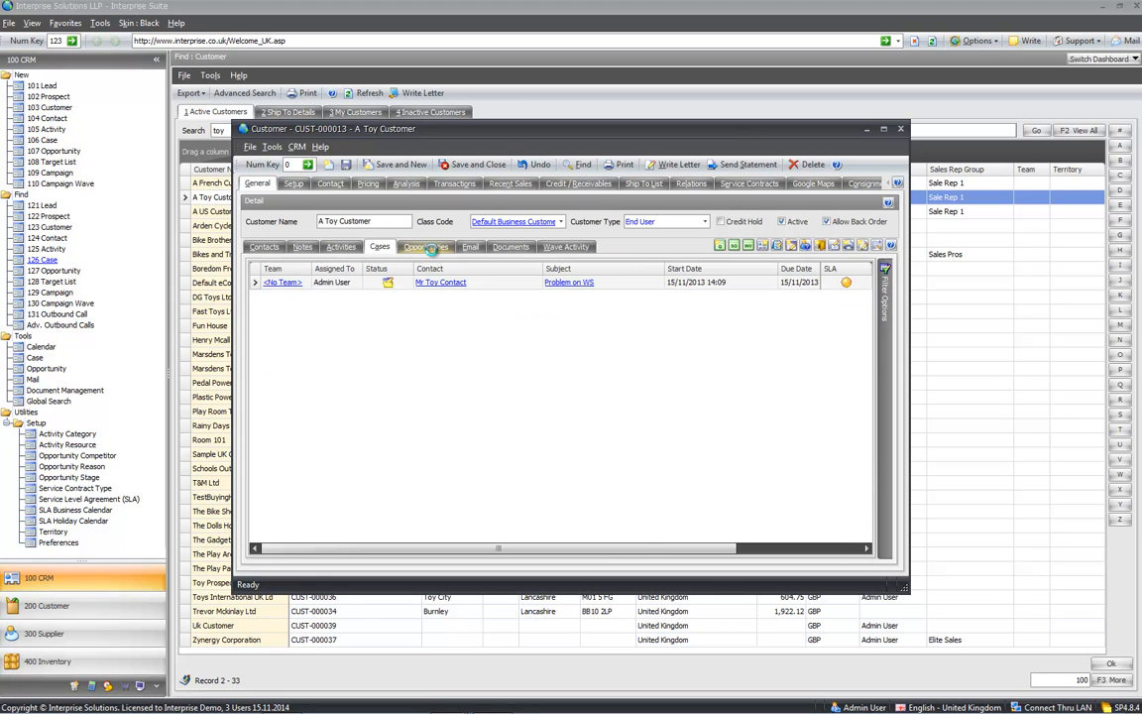
# - Browse Opportunities, Email, Documents and the New Product wave activities, ending on A Toy Customer's Contacts
pyautogui.click(430, 249)
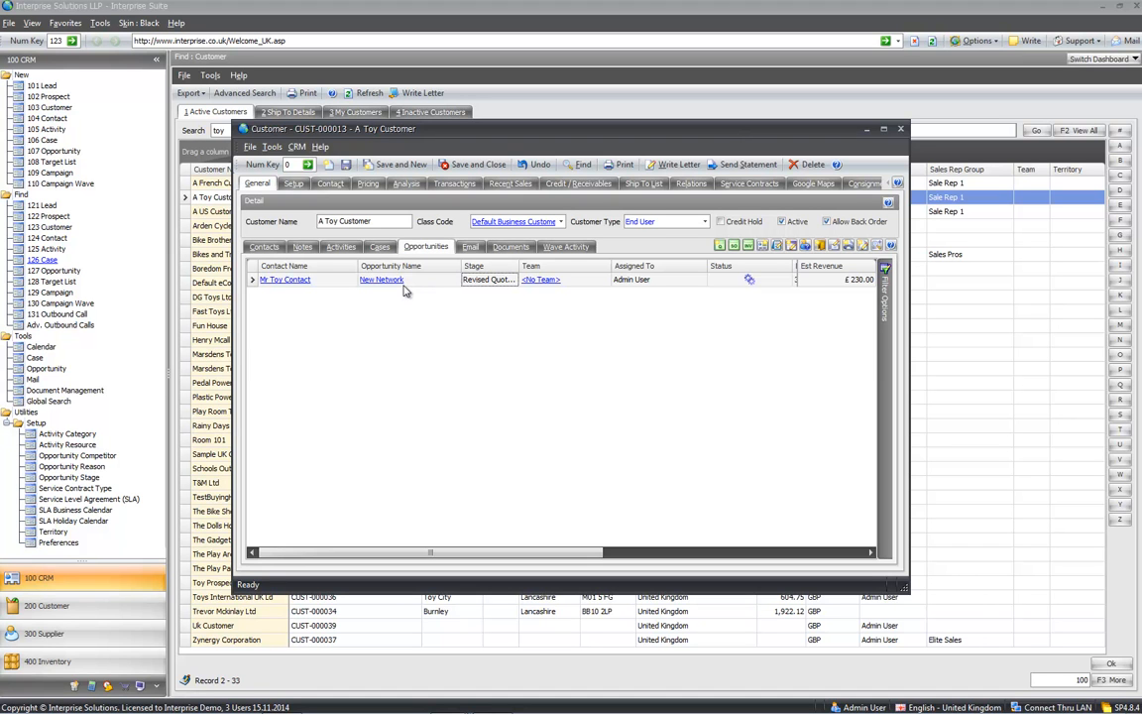
pyautogui.click(468, 247)
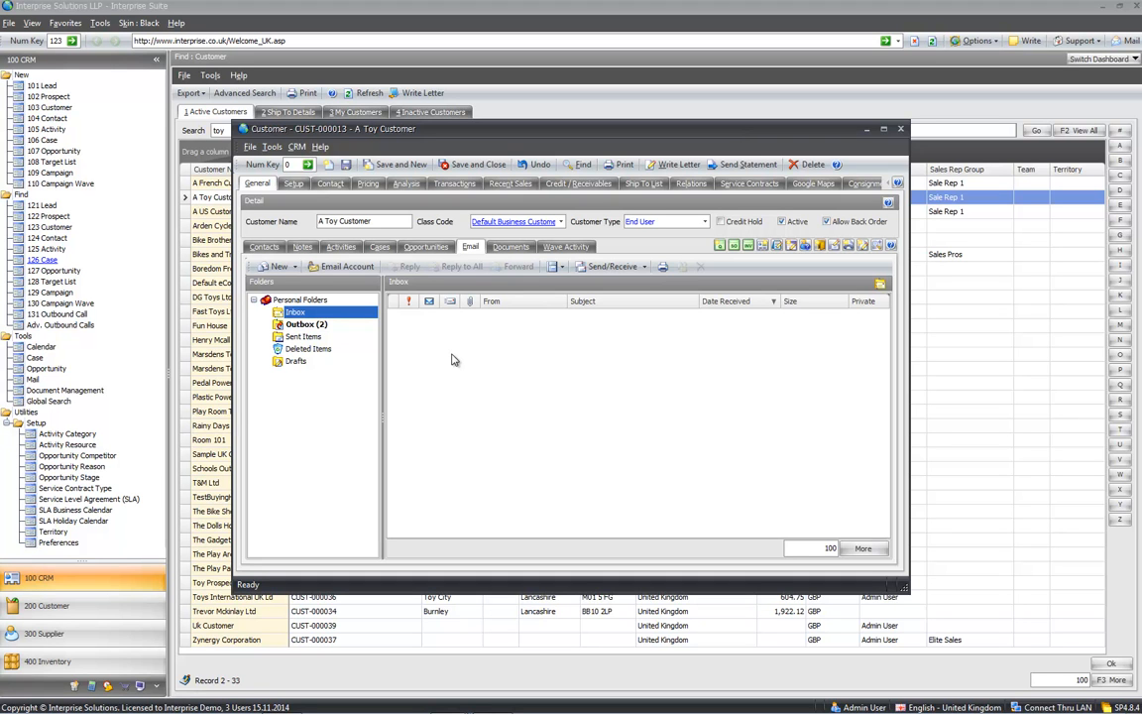
pyautogui.click(506, 248)
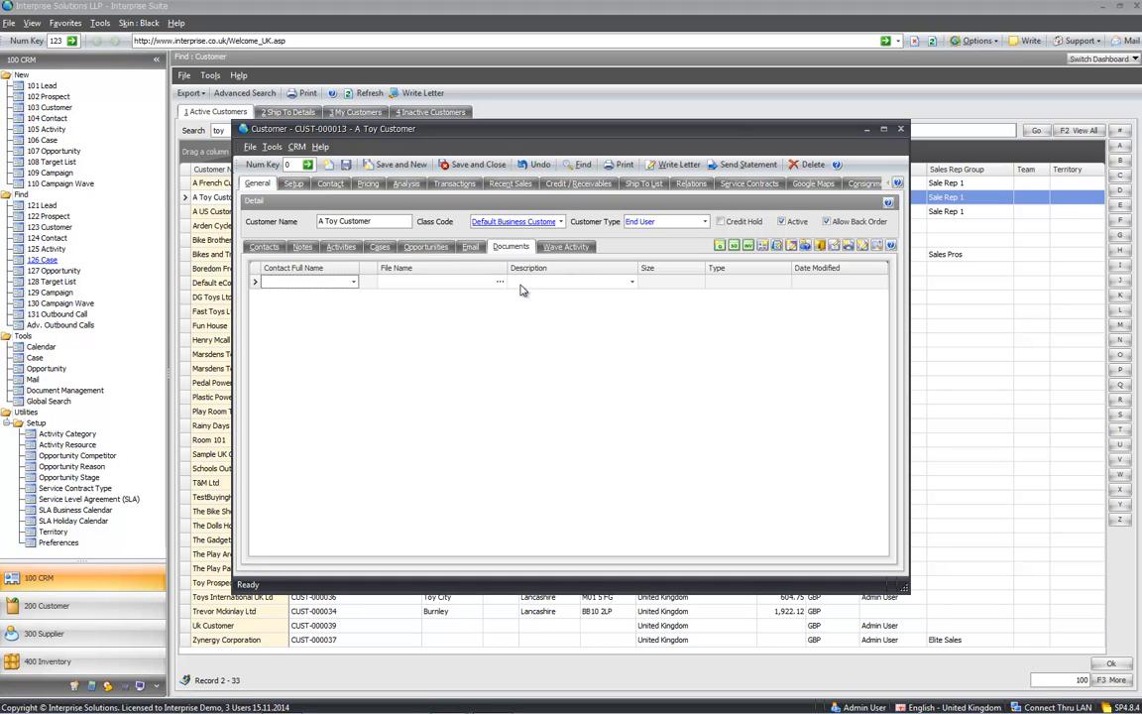
pyautogui.click(552, 248)
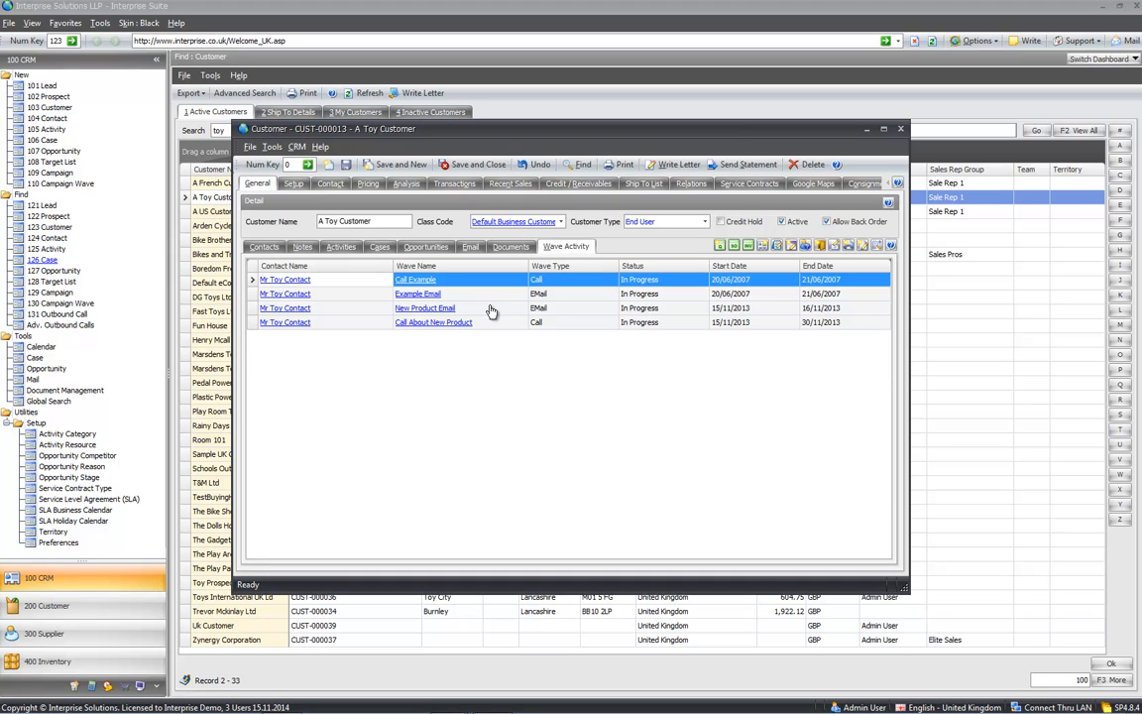
pyautogui.click(484, 324)
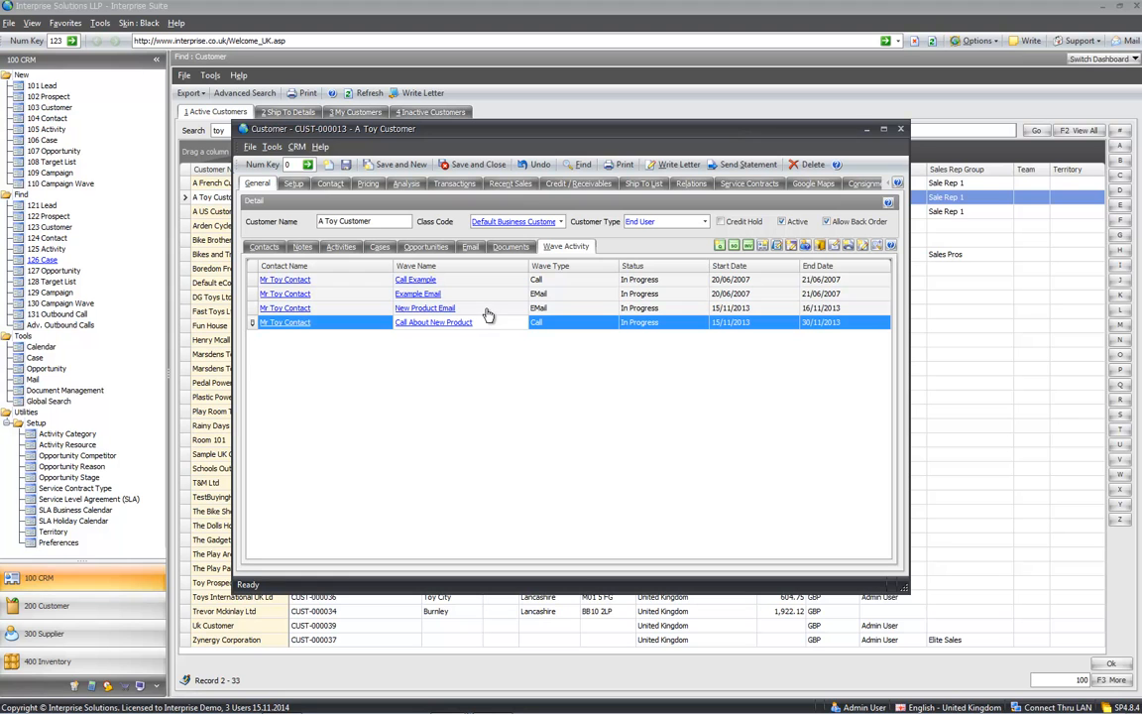
pyautogui.click(486, 313)
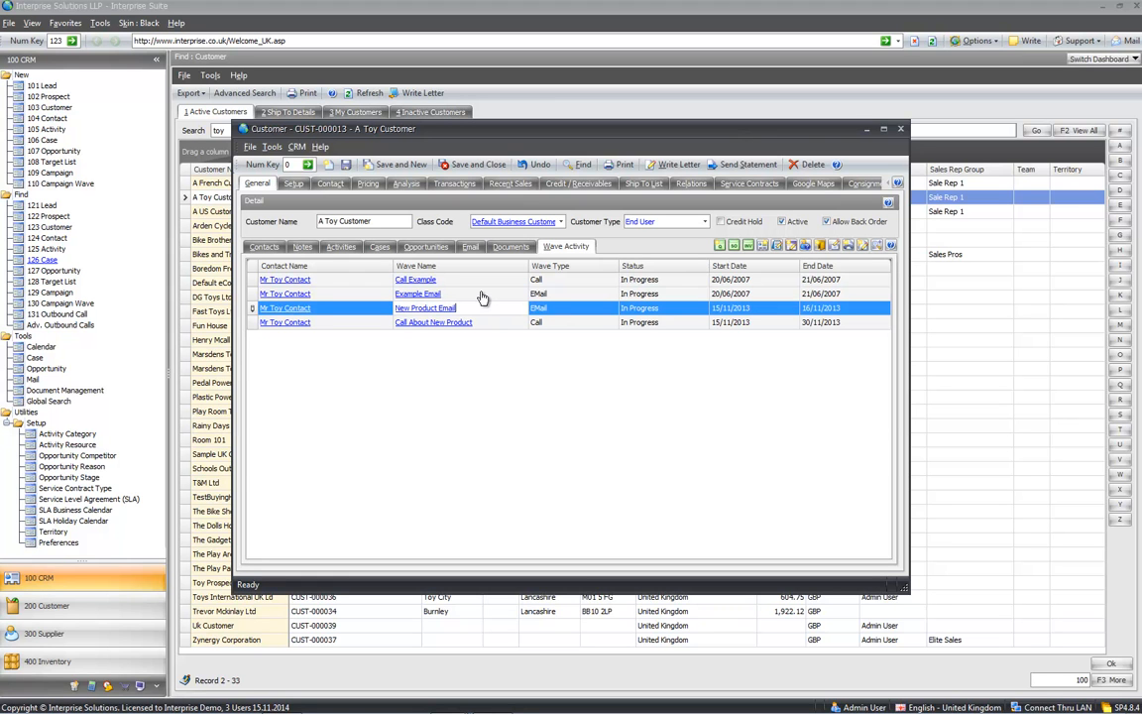
pyautogui.click(263, 246)
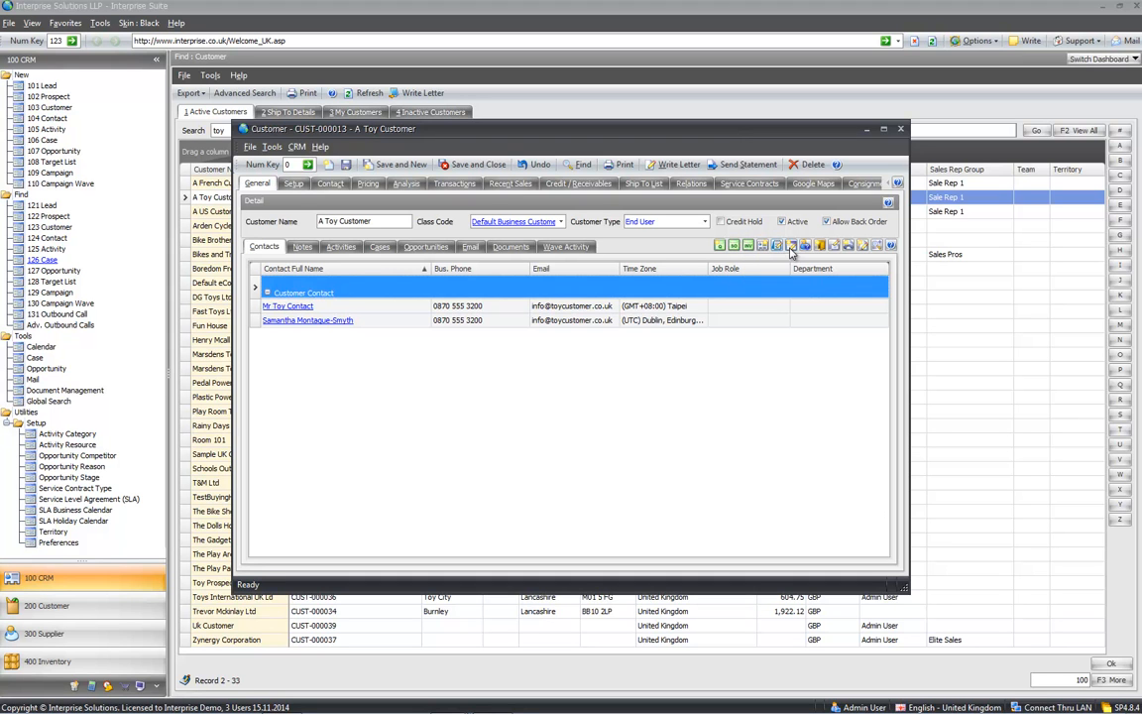
# - Create and save a case with subject 'problem' and problem text 'gg' for A Toy Customer
pyautogui.click(878, 248)
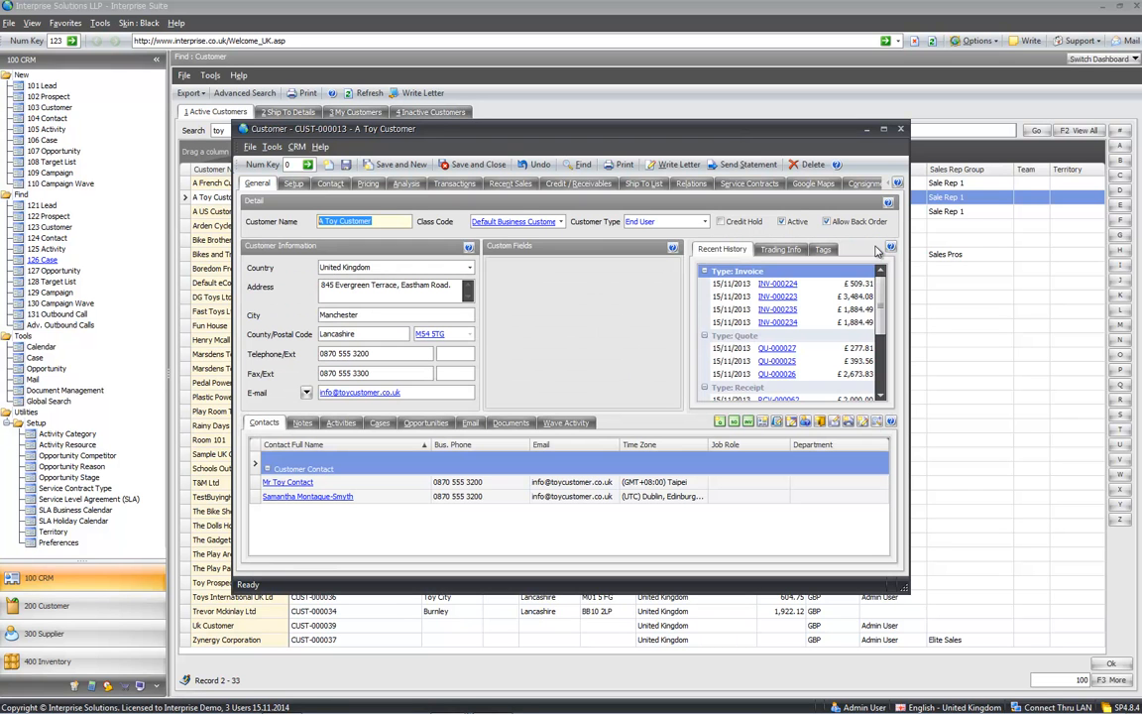
pyautogui.click(806, 422)
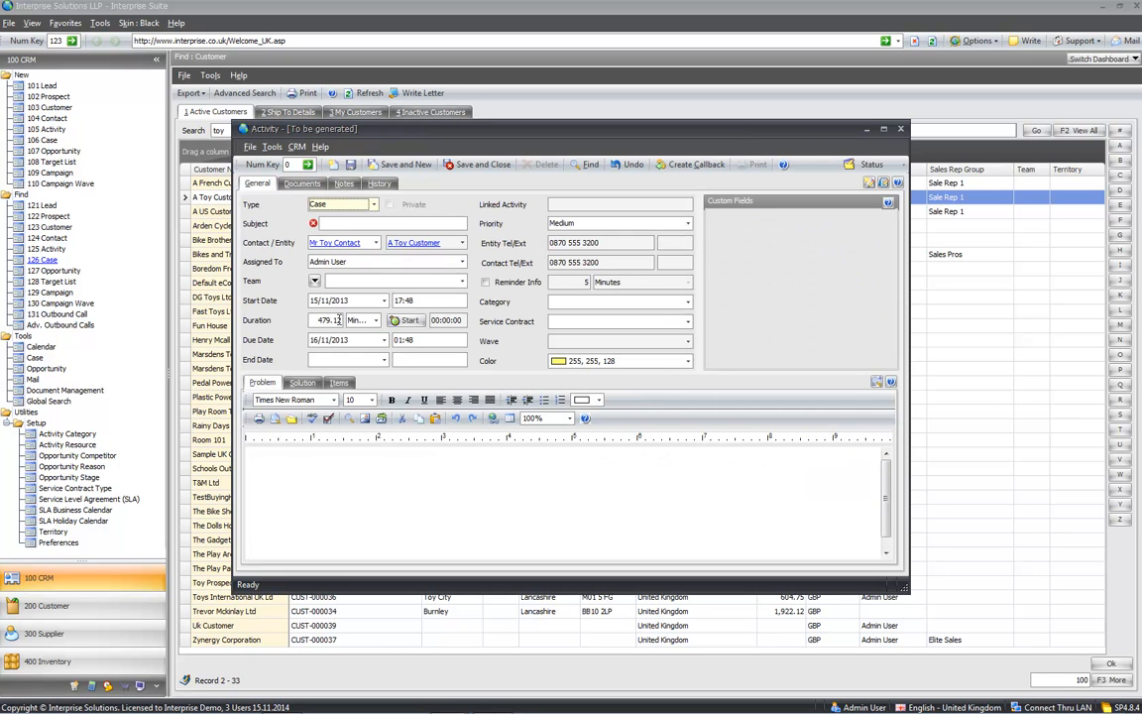
pyautogui.click(333, 222)
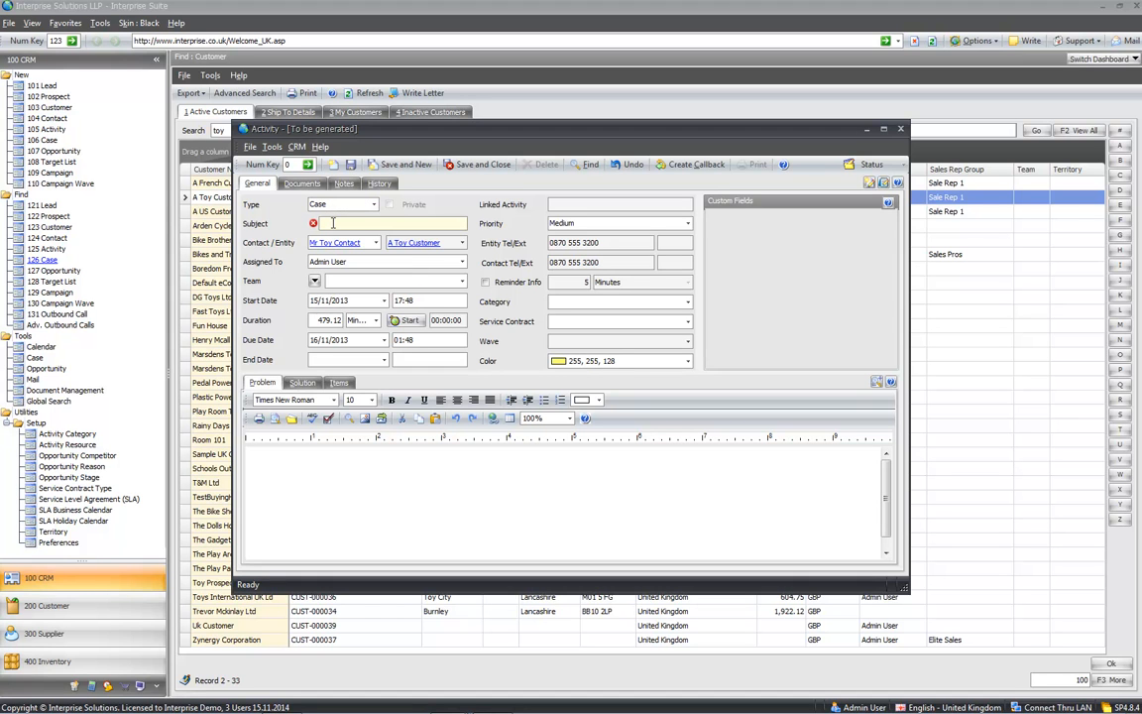
pyautogui.write('problem')
pyautogui.click(351, 505)
pyautogui.write('gg')
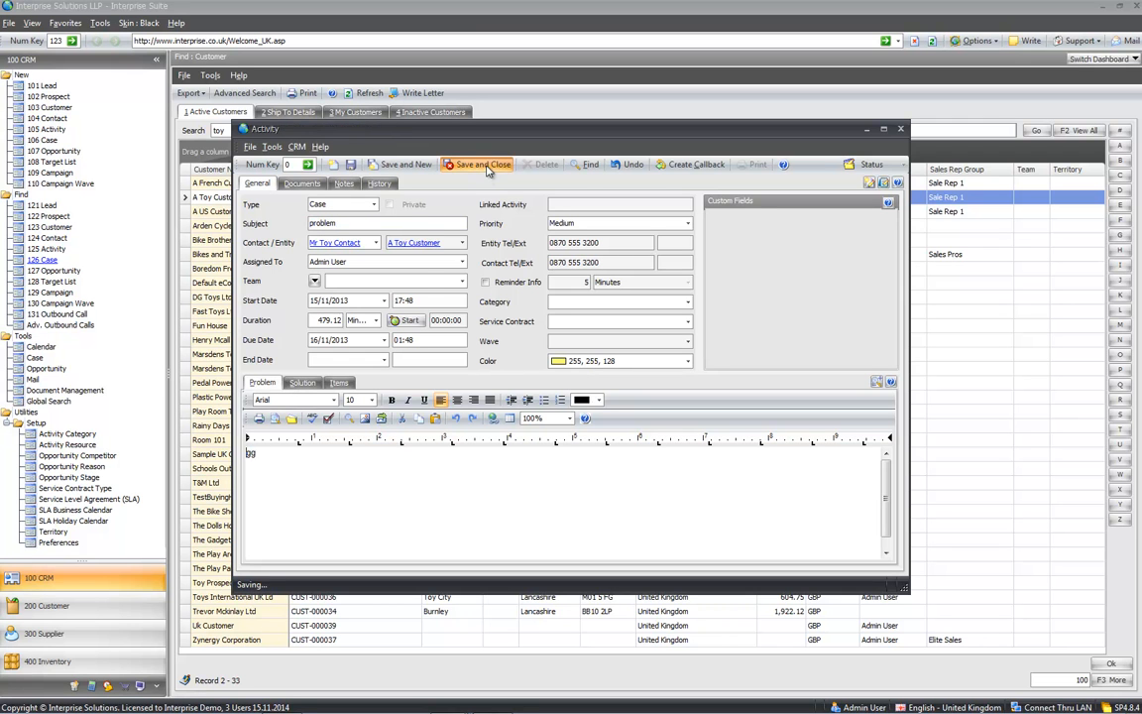
pyautogui.click(486, 164)
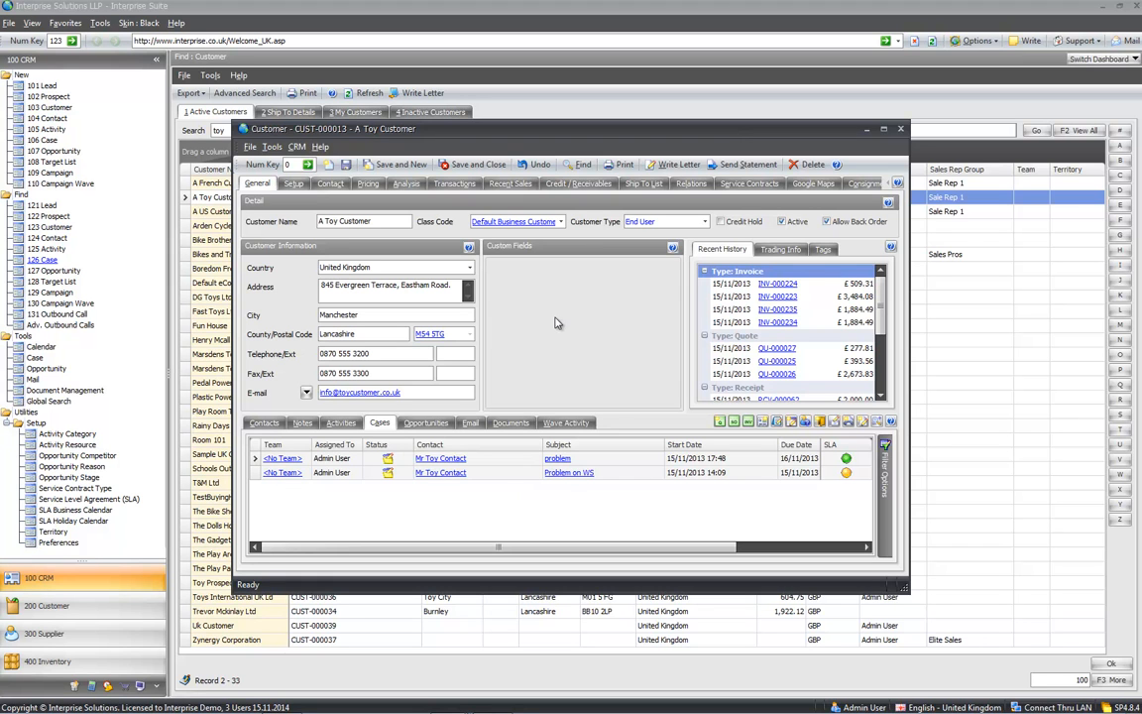
# - Show A Toy Customer's Setup page with its payment term group and payment term
pyautogui.click(293, 186)
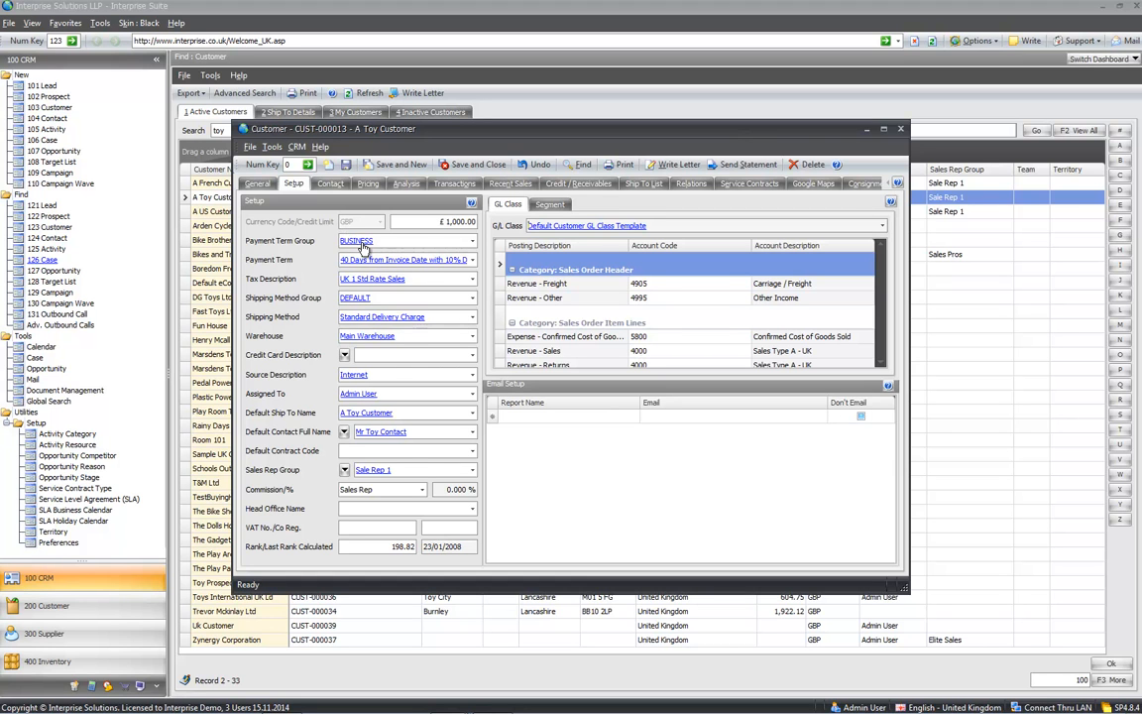
pyautogui.moveTo(362, 246)
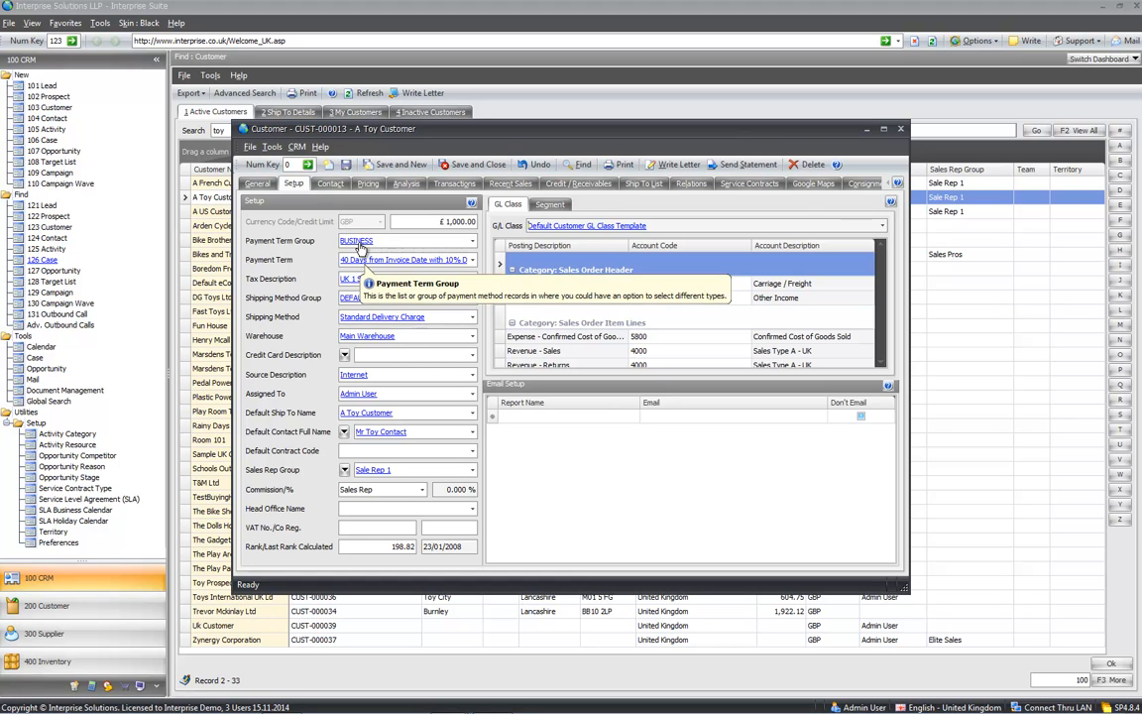
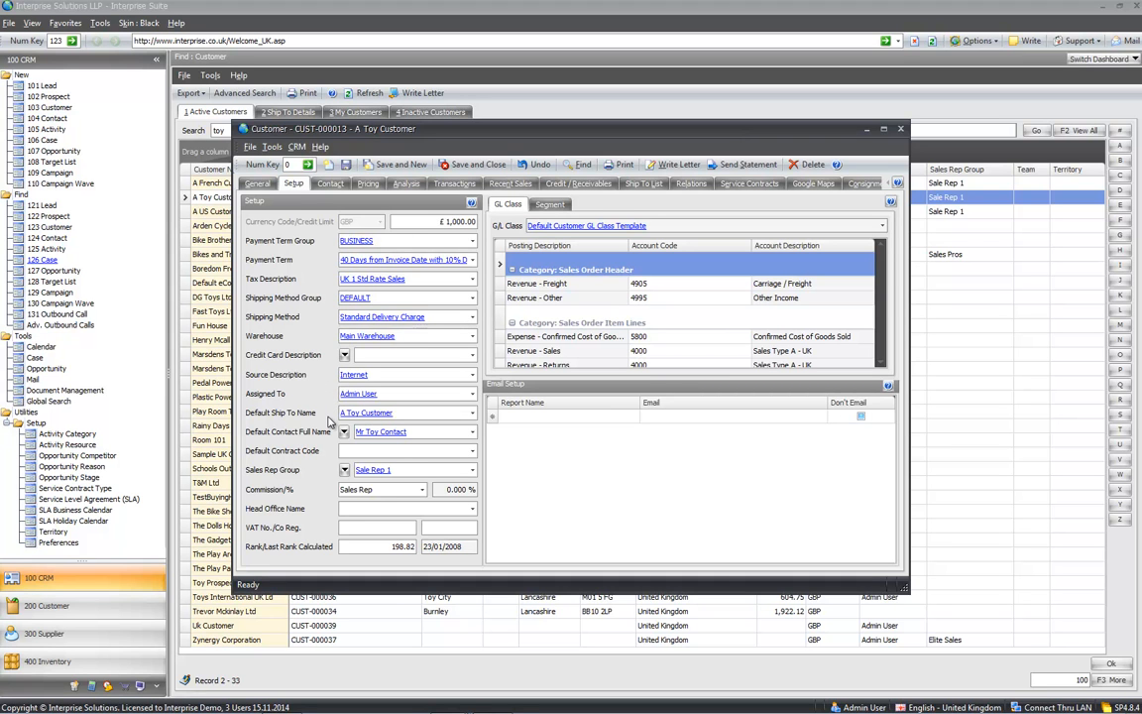
# - Review the default contact name and sales rep group choices, then the Head Office Name field
pyautogui.click(344, 432)
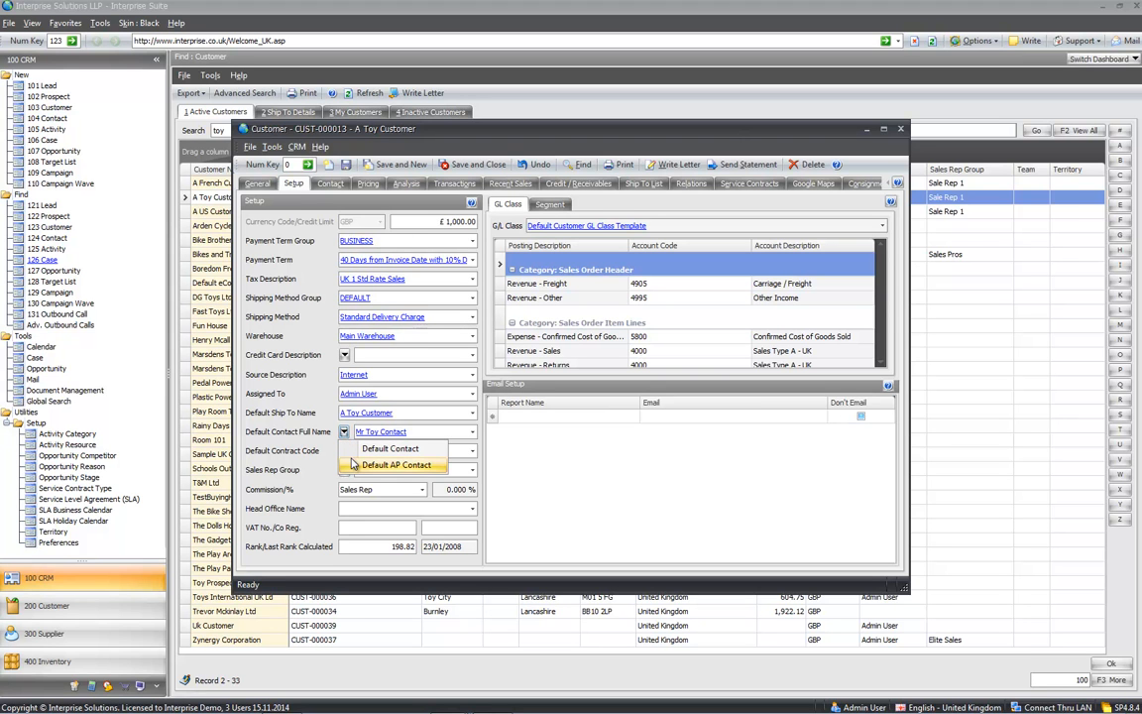
pyautogui.click(311, 430)
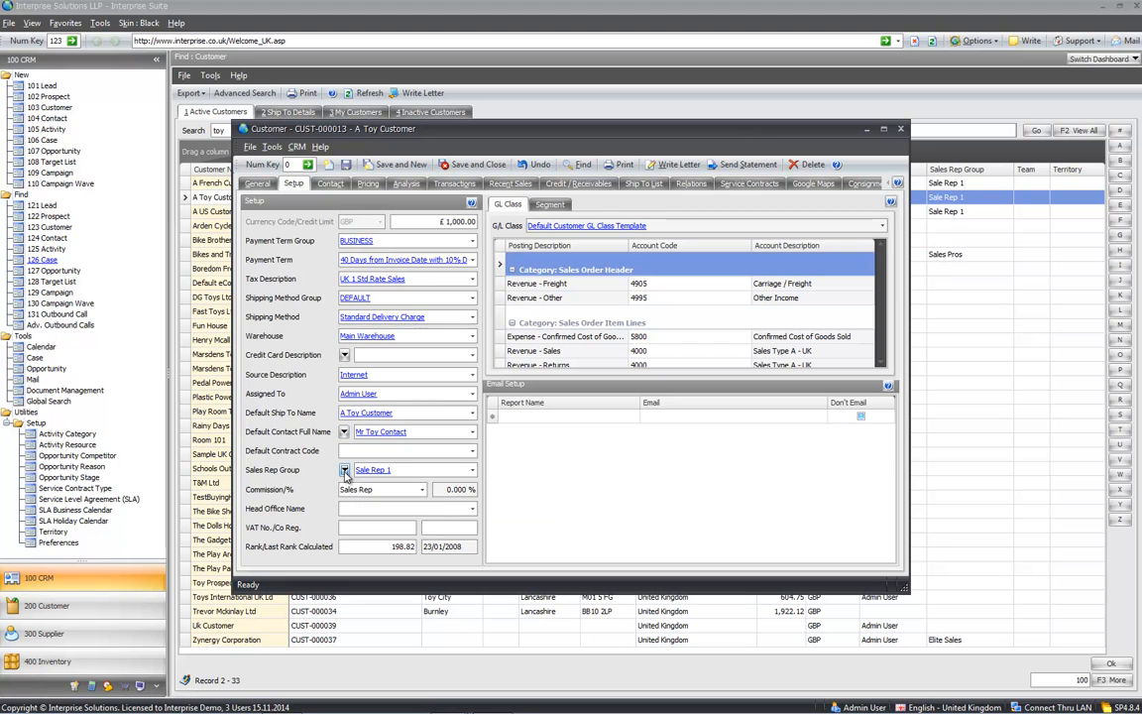
pyautogui.click(344, 469)
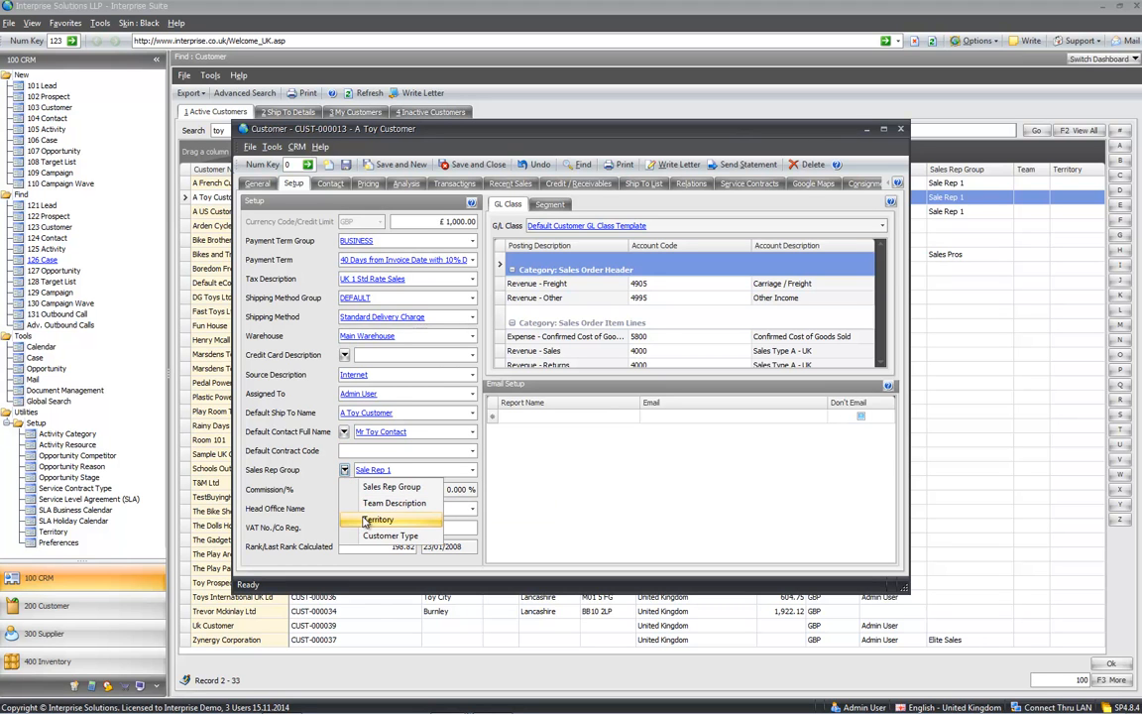
pyautogui.click(317, 473)
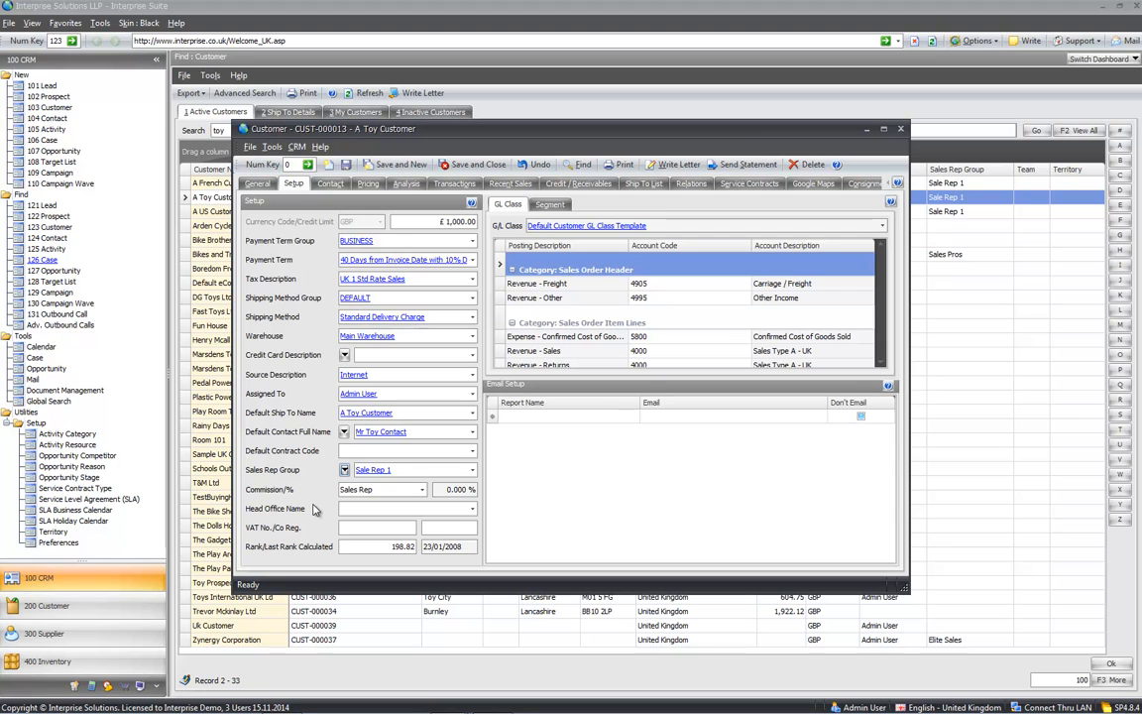
pyautogui.click(345, 509)
# - Show the customer's Contact tab with its phone, fax and email details
pyautogui.click(331, 186)
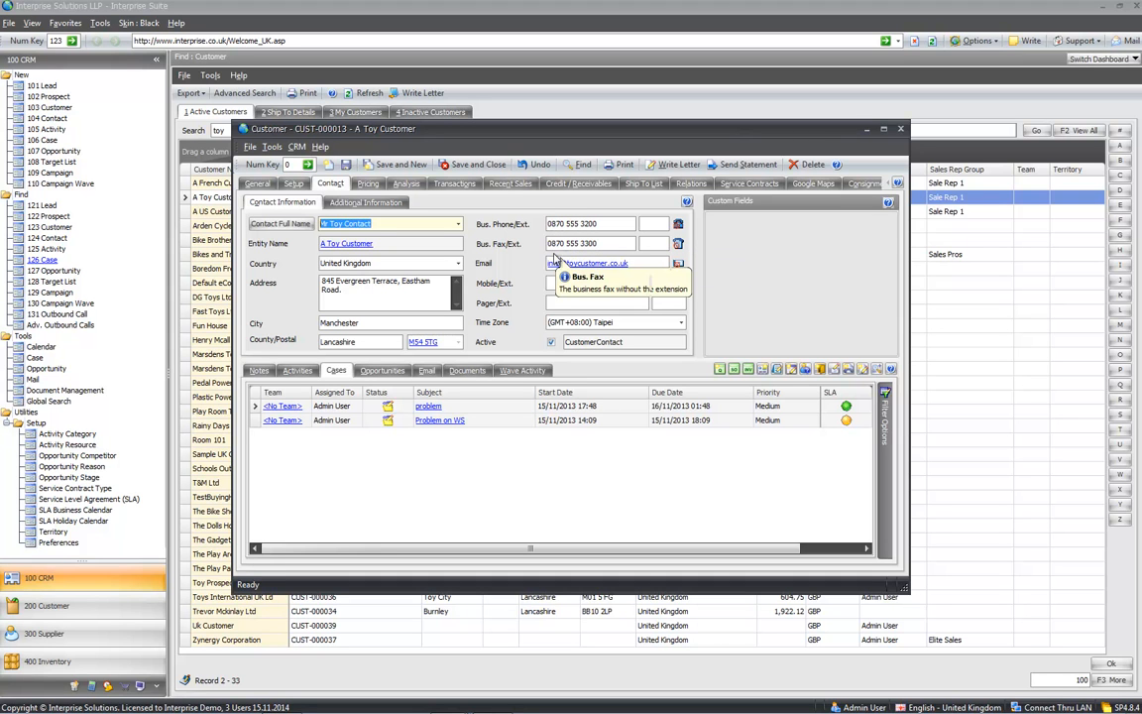
pyautogui.click(679, 229)
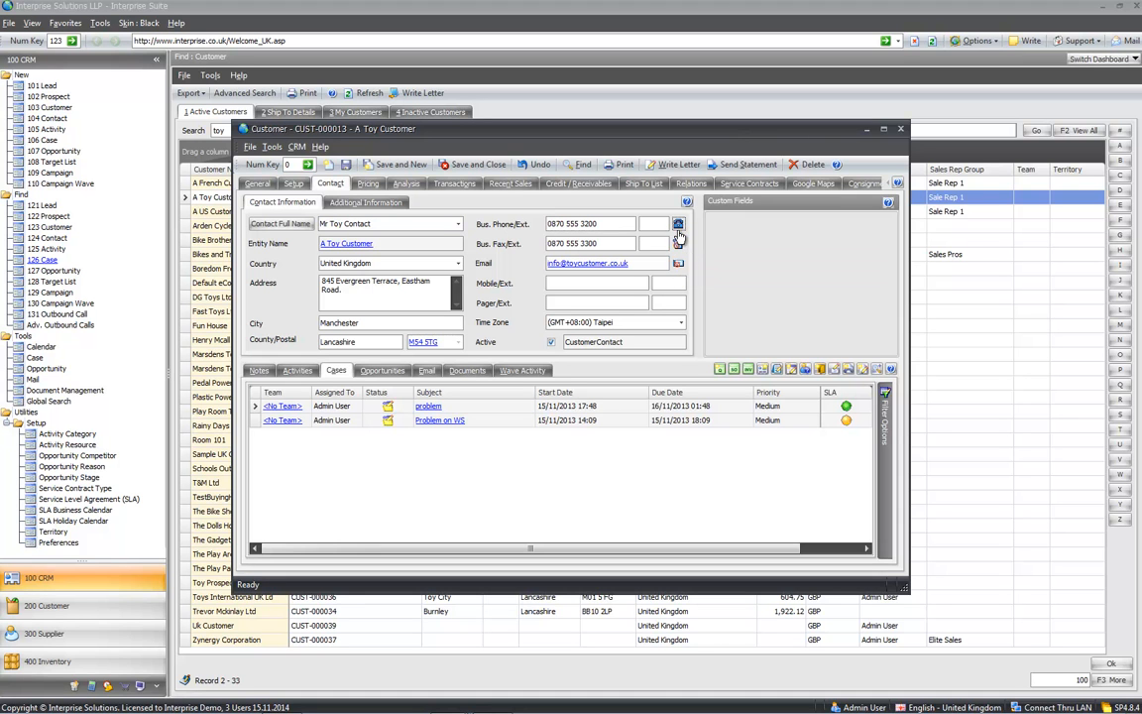
pyautogui.click(679, 245)
pyautogui.click(679, 265)
# - On the widened Pricing tab, keep Price List as pricing method and open Good Customer Price List
pyautogui.click(366, 186)
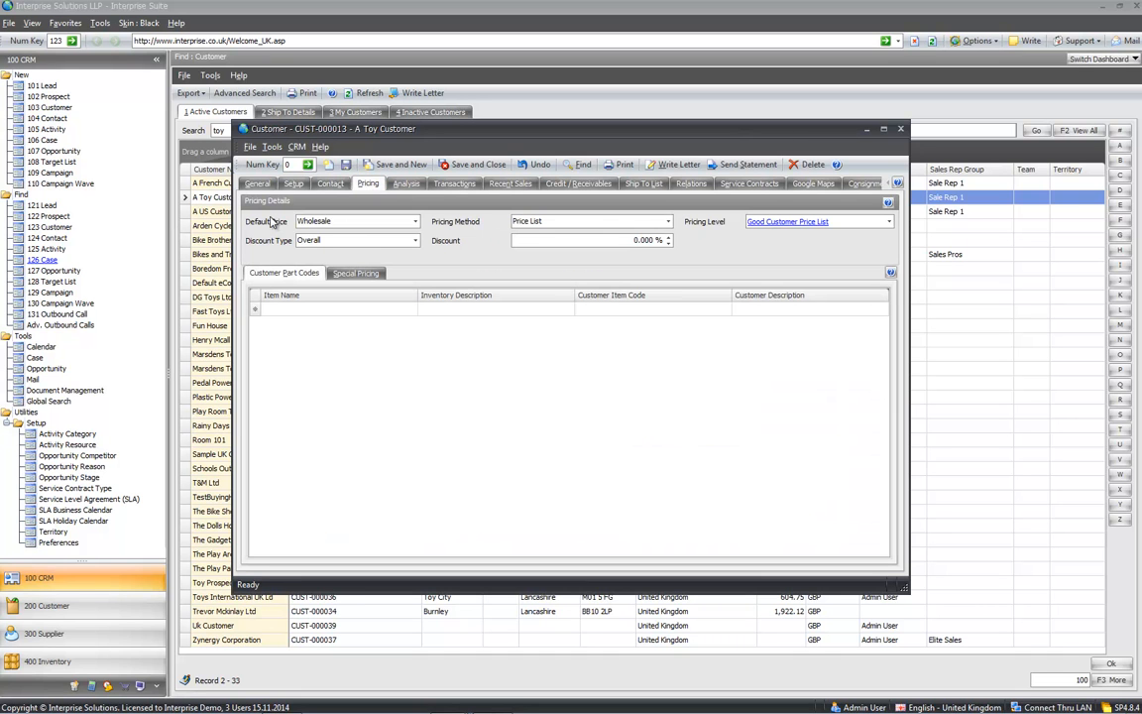
pyautogui.moveTo(236, 226); pyautogui.dragTo(46, 226)
pyautogui.click(146, 222)
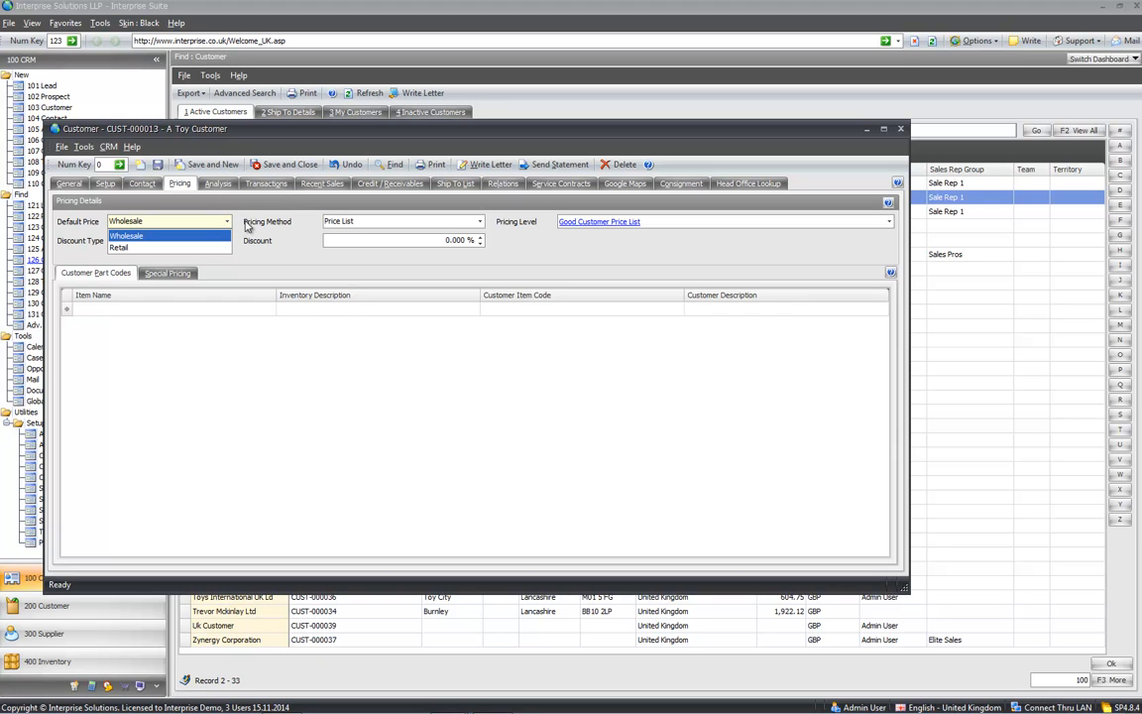
pyautogui.click(247, 226)
pyautogui.click(480, 222)
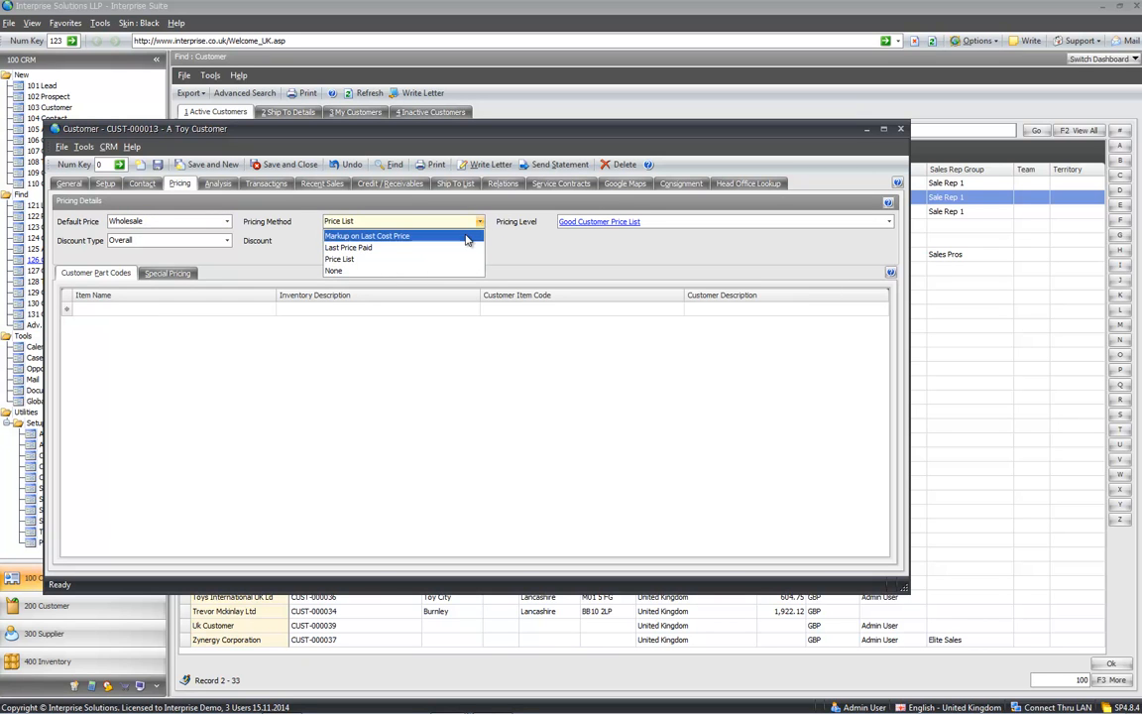
pyautogui.click(464, 258)
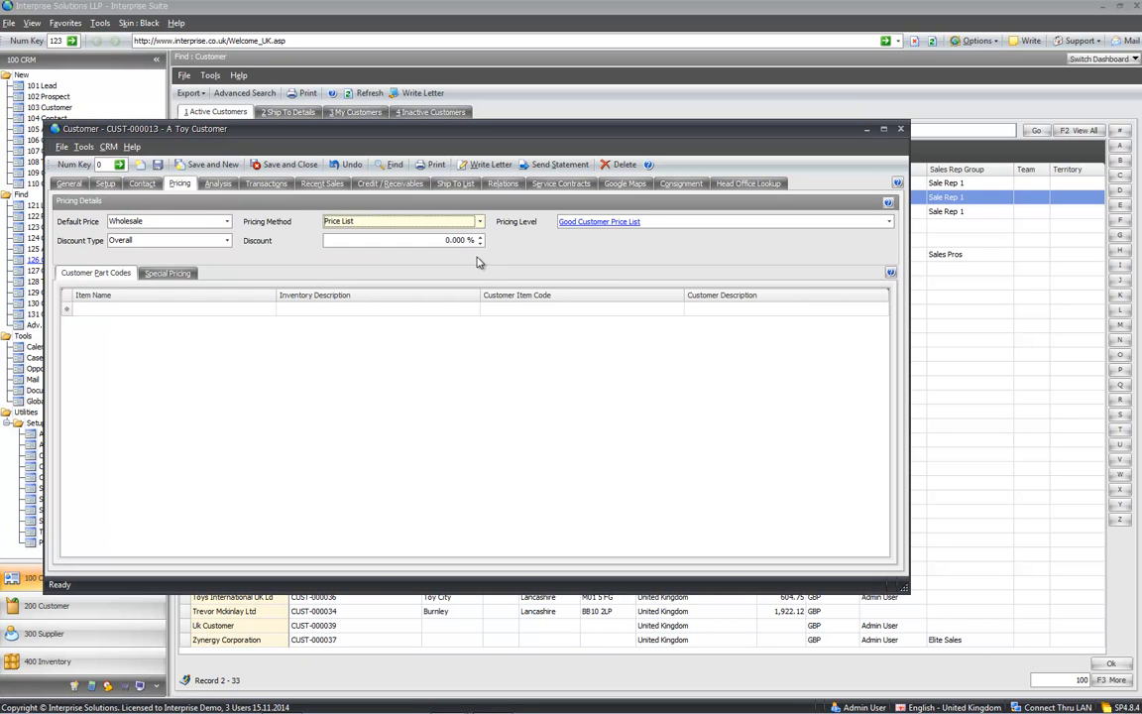
pyautogui.click(617, 223)
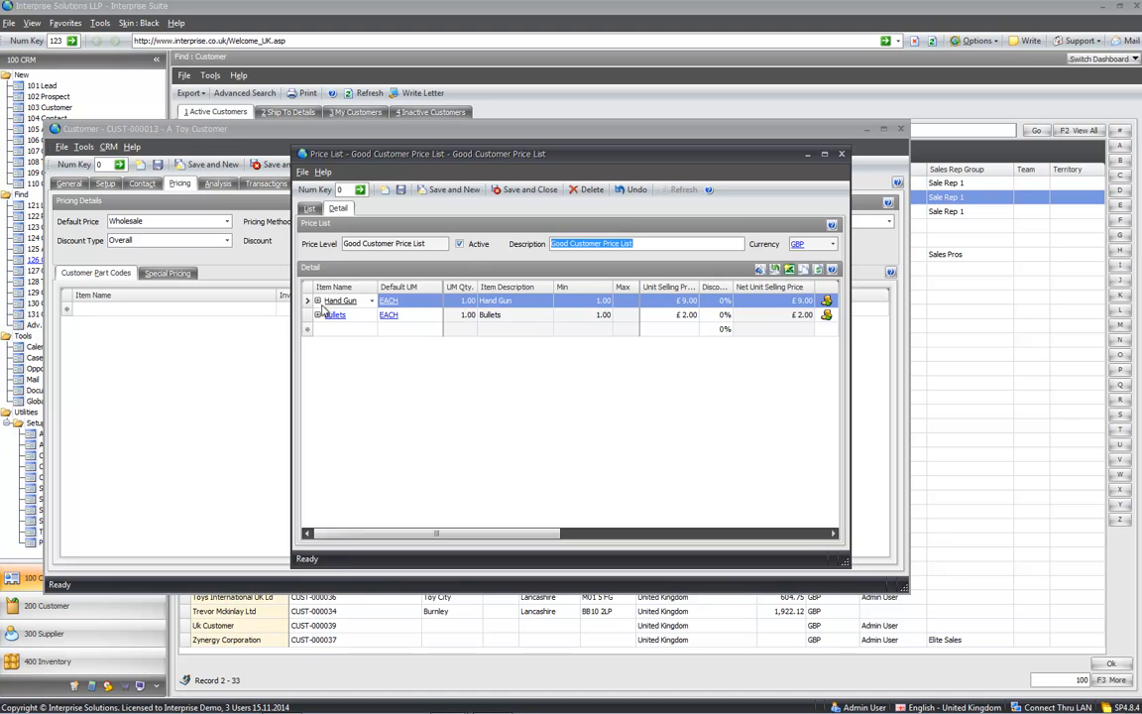
# - Inspect Hand Gun's EACH and Case price breaks, collapse them, and close the price list
pyautogui.moveTo(293, 338); pyautogui.dragTo(183, 330)
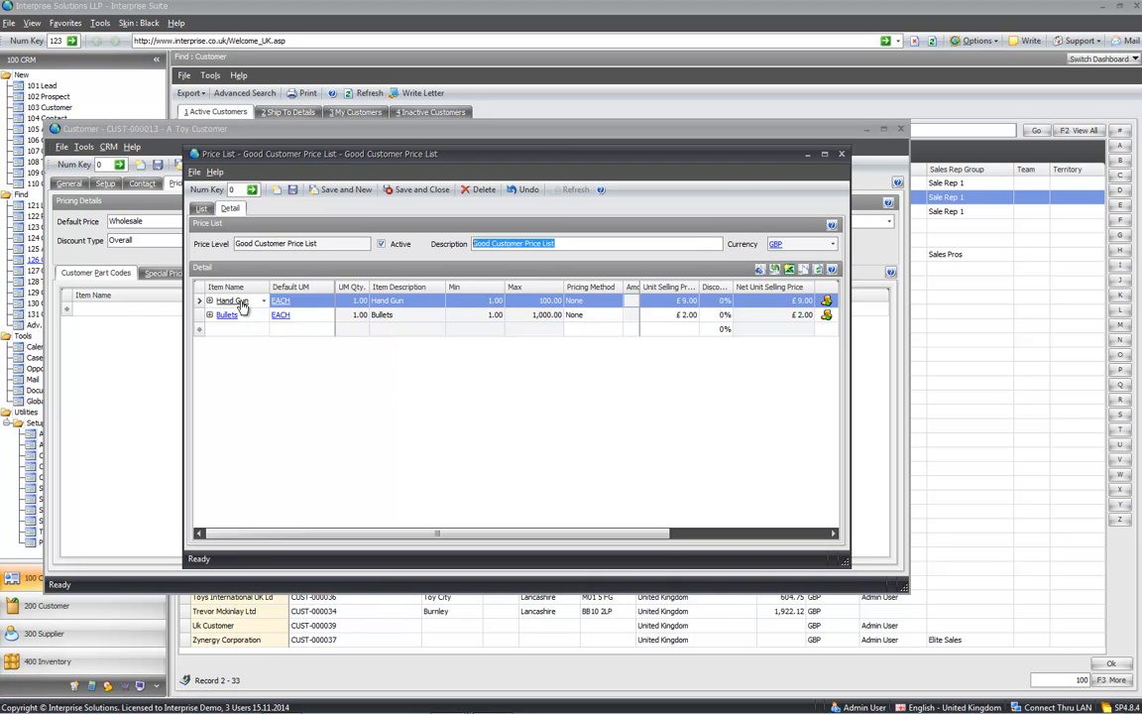
pyautogui.click(396, 301)
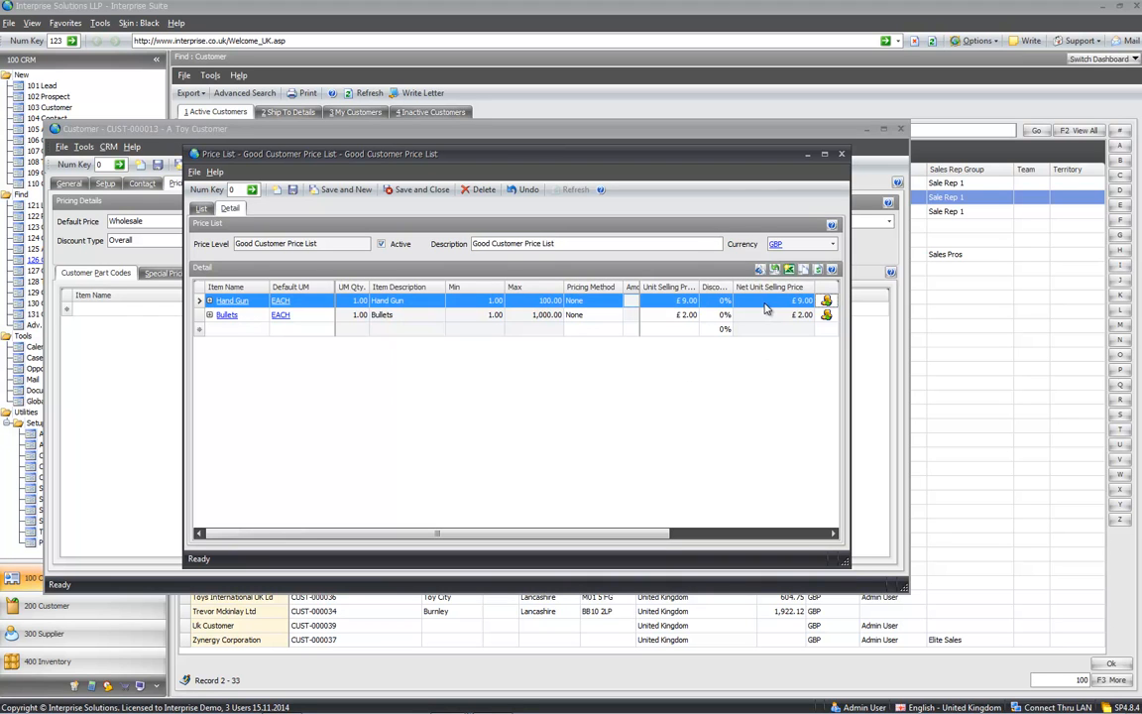
pyautogui.click(209, 300)
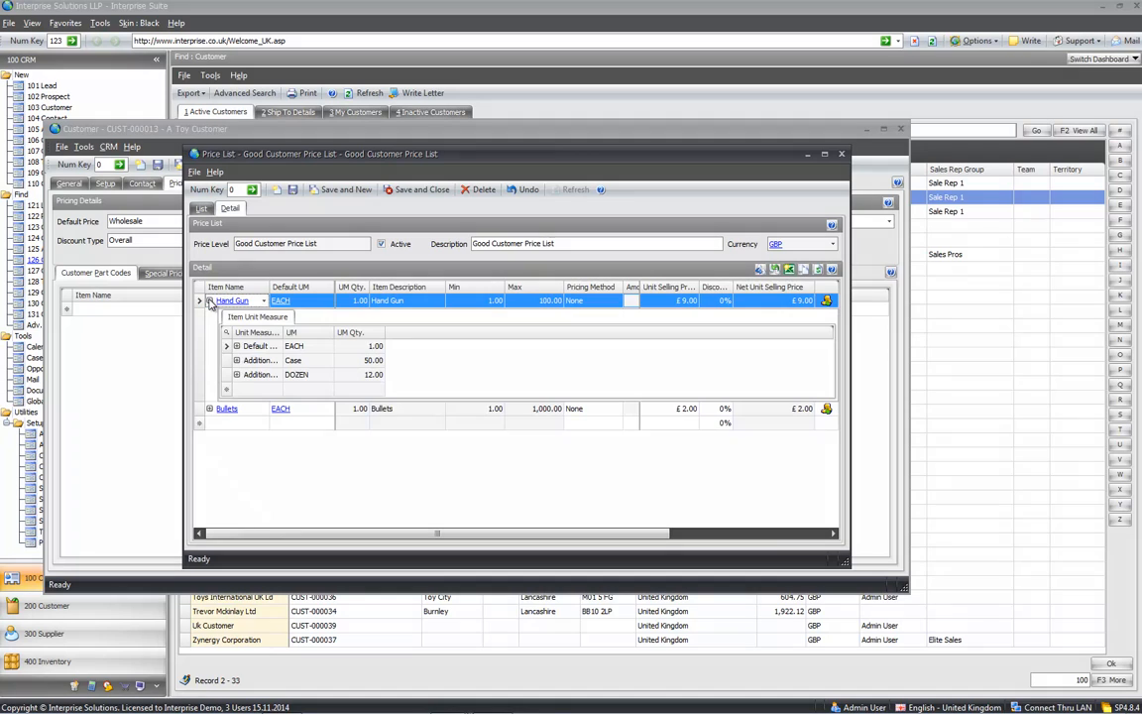
pyautogui.click(236, 346)
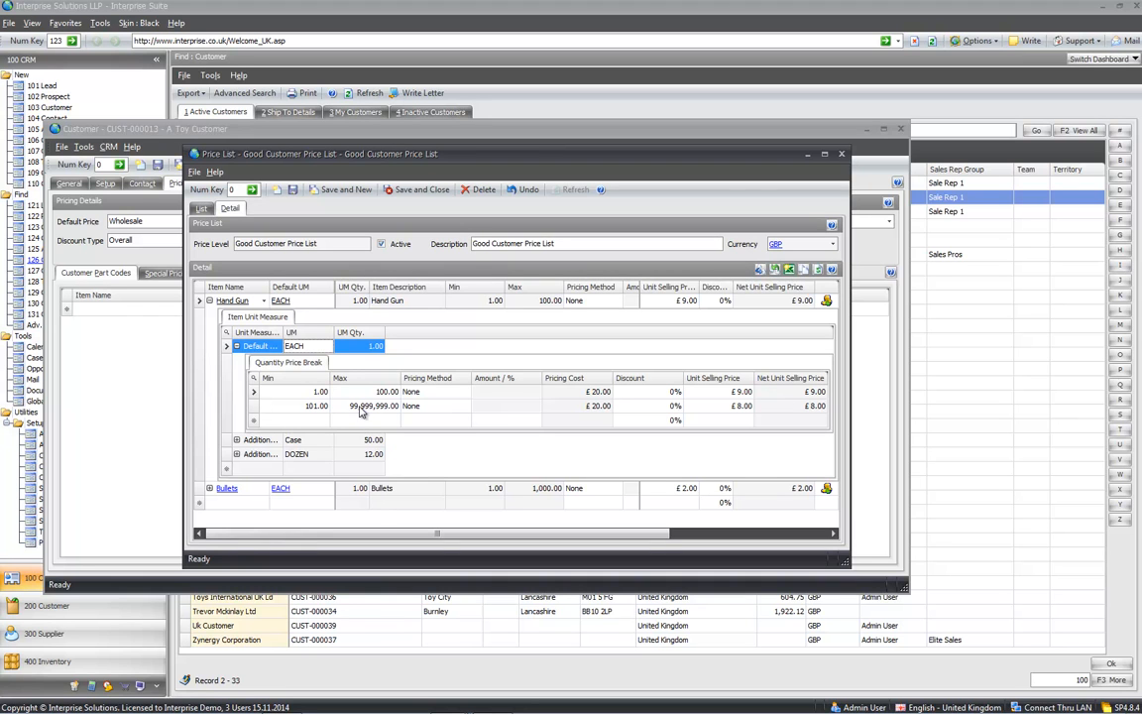
pyautogui.click(236, 346)
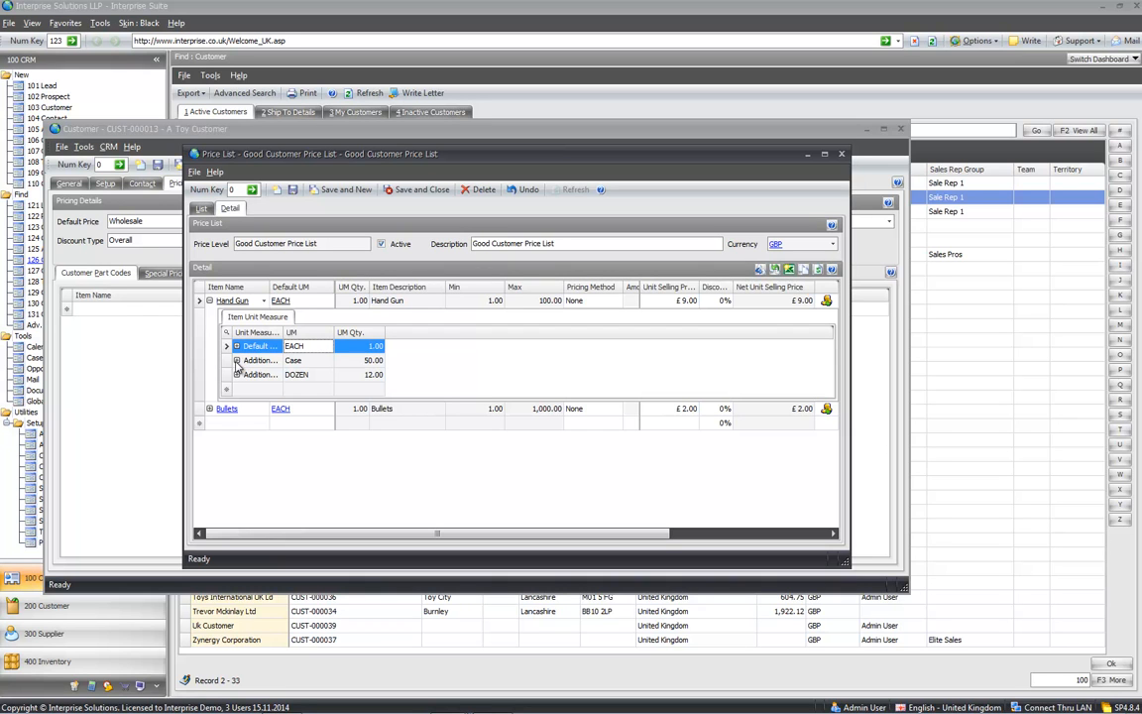
pyautogui.click(236, 360)
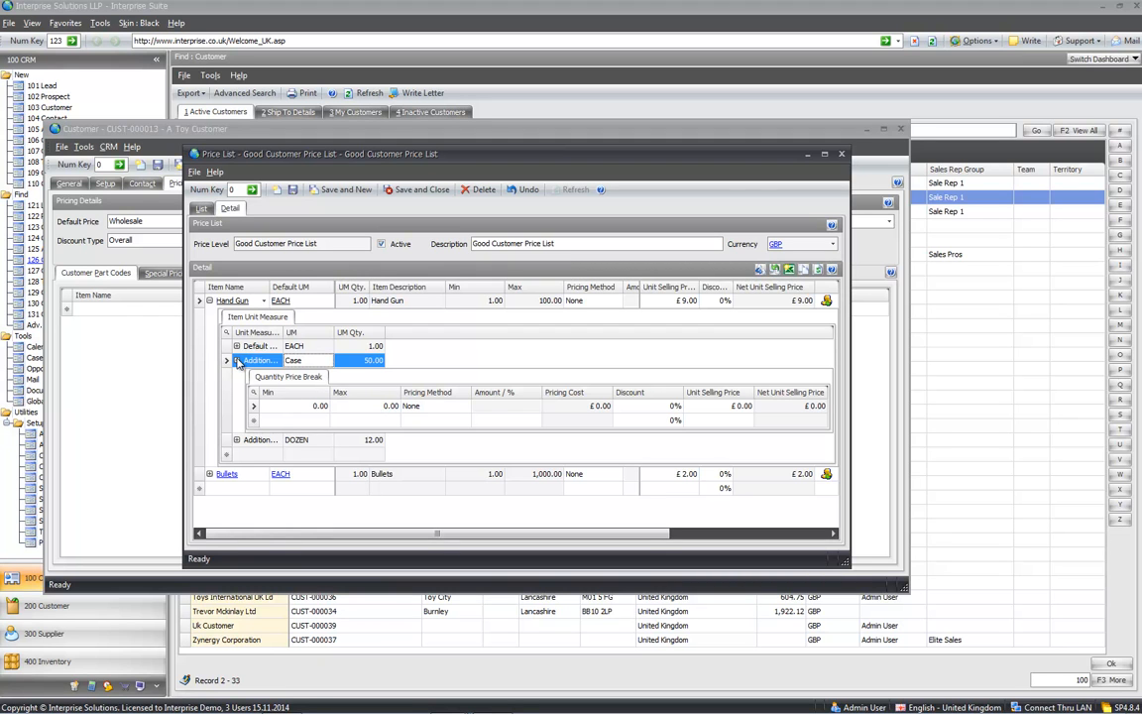
pyautogui.click(253, 346)
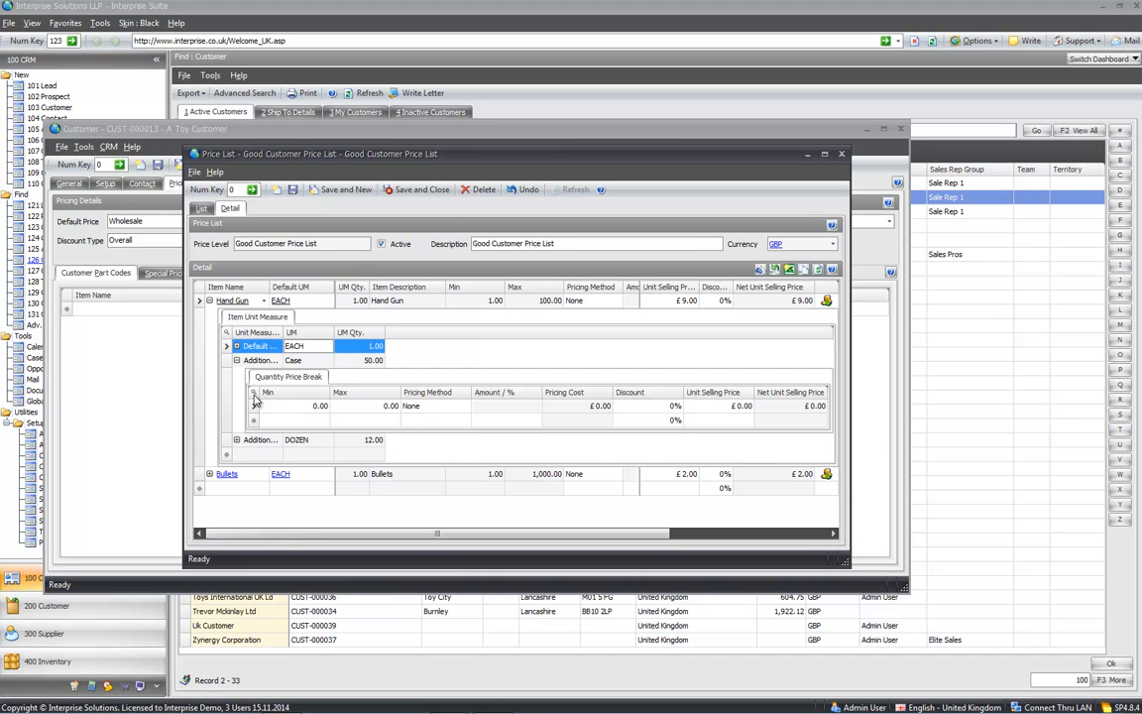
pyautogui.click(237, 346)
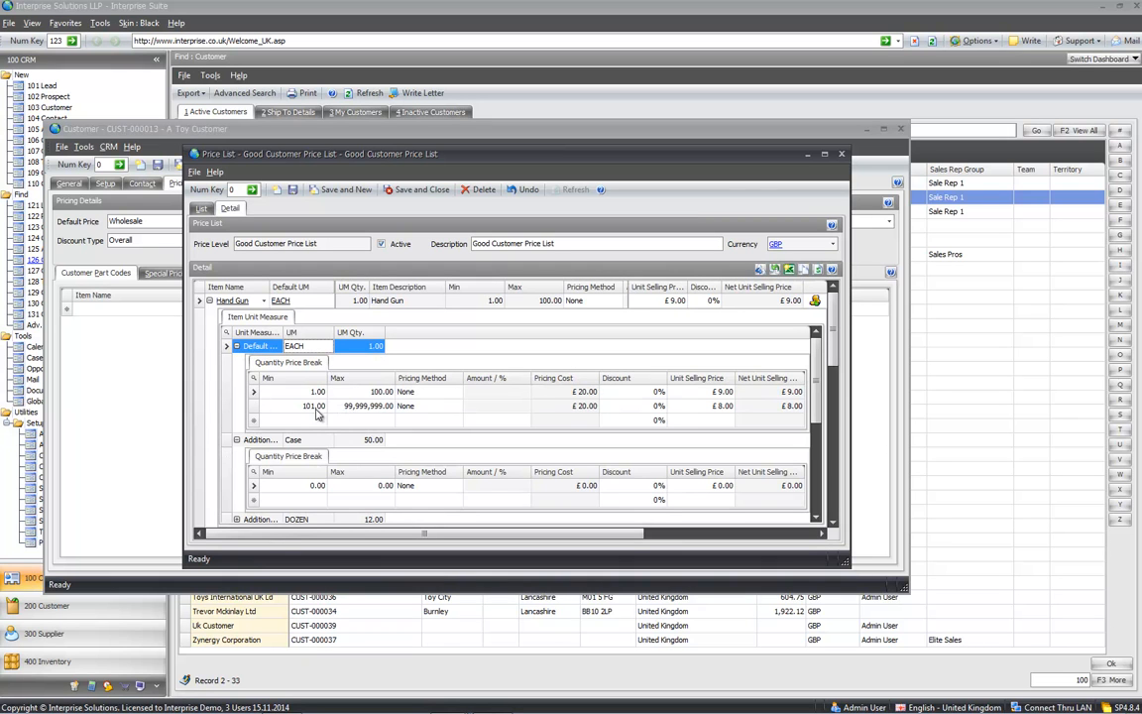
pyautogui.click(209, 300)
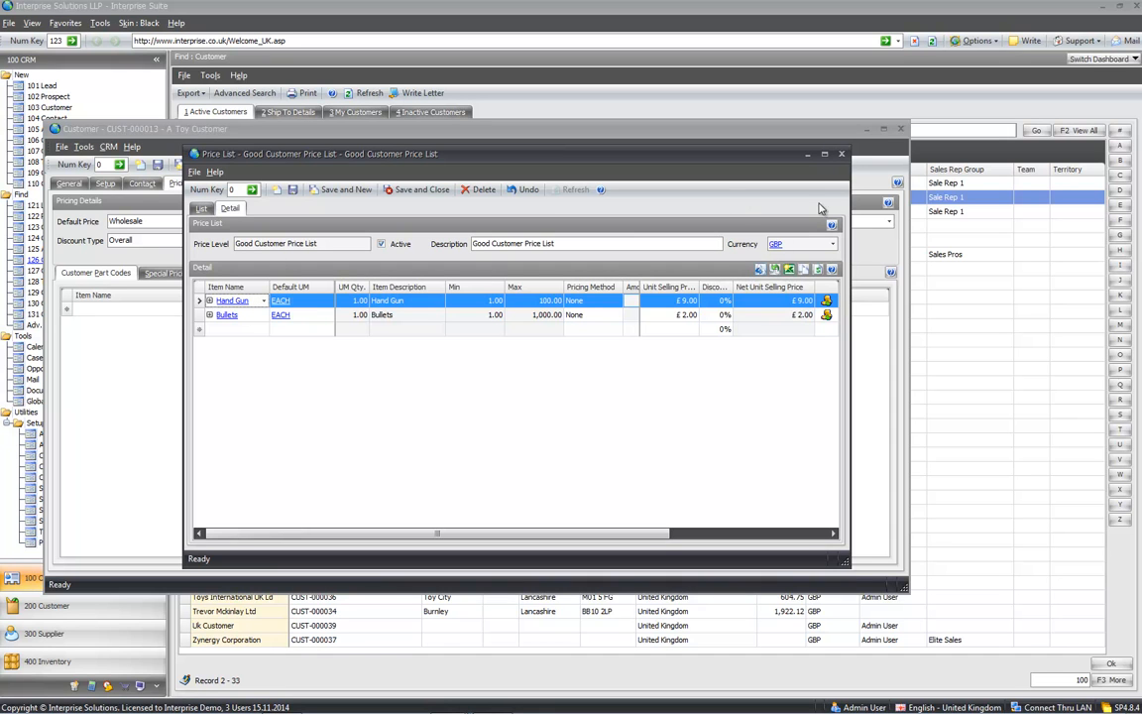
pyautogui.click(840, 155)
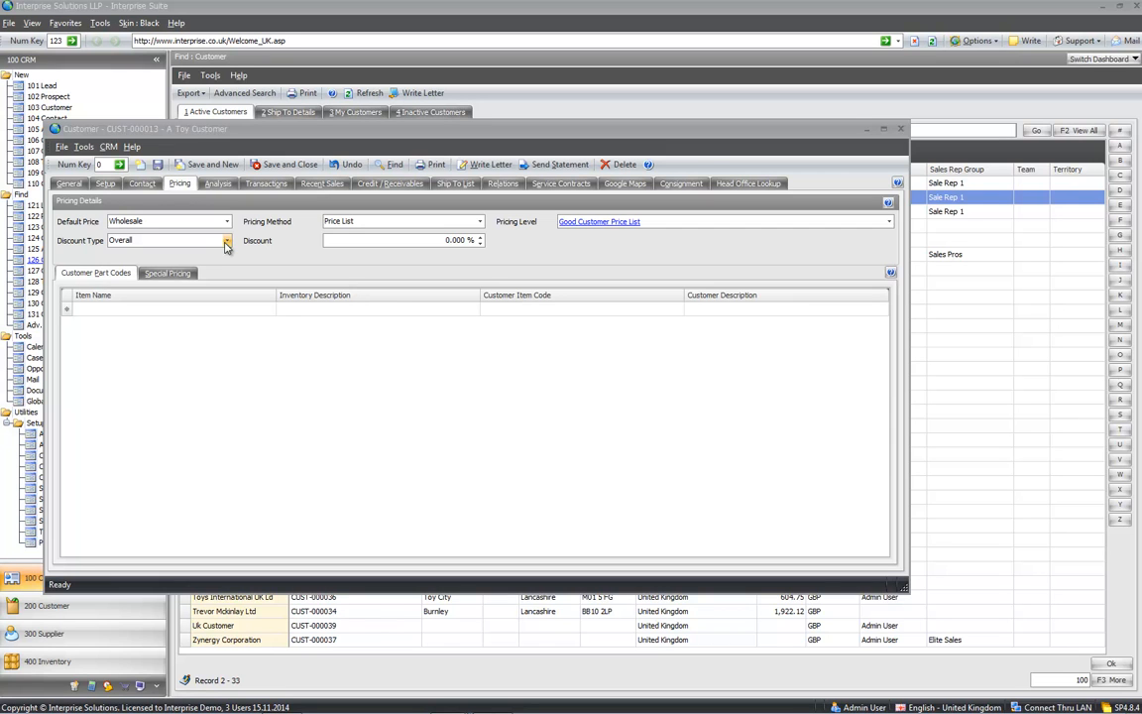
pyautogui.click(176, 274)
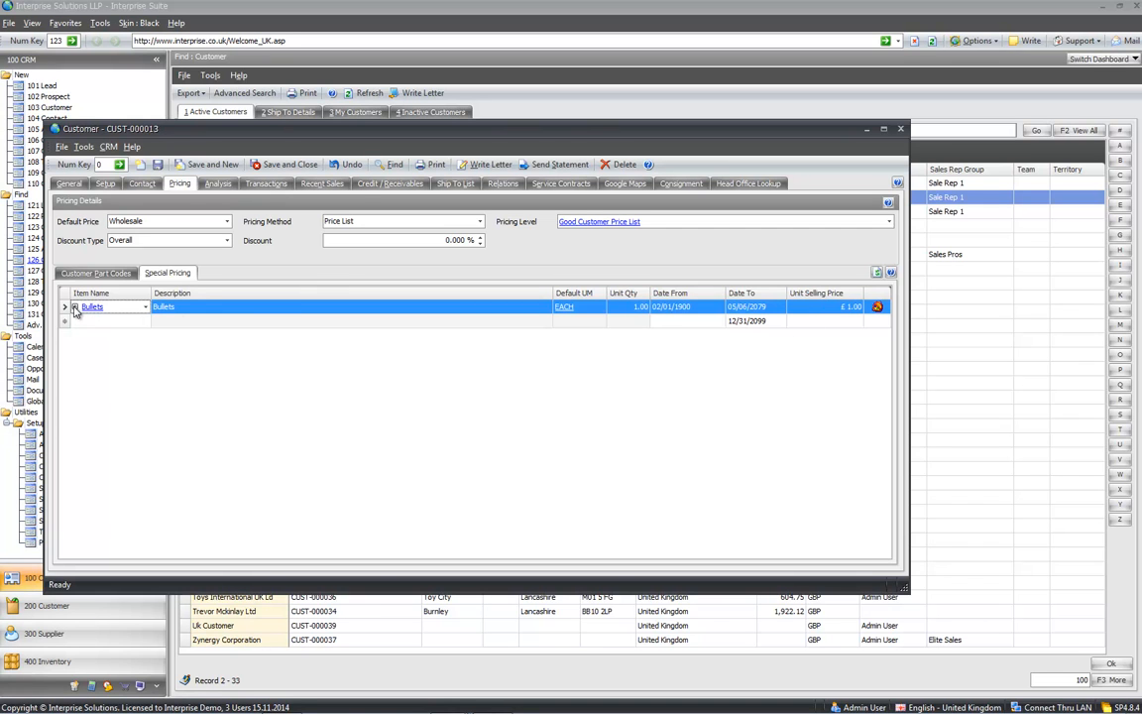
pyautogui.click(74, 307)
pyautogui.click(101, 352)
pyautogui.click(101, 352)
pyautogui.click(75, 306)
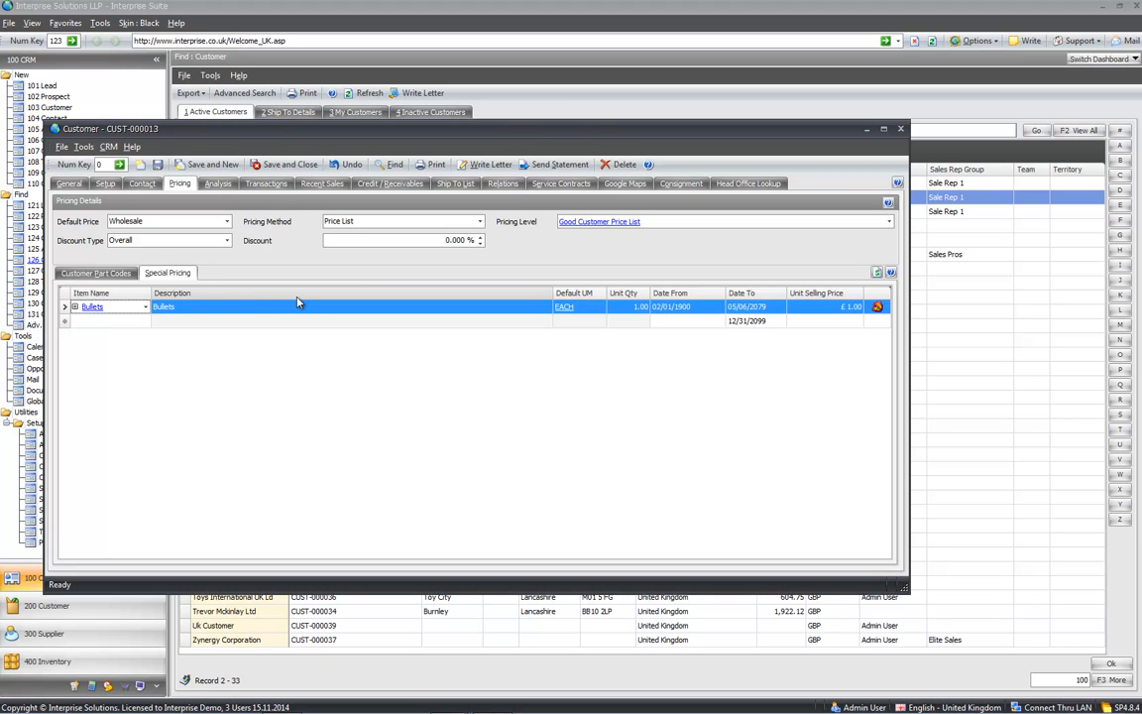
pyautogui.click(114, 274)
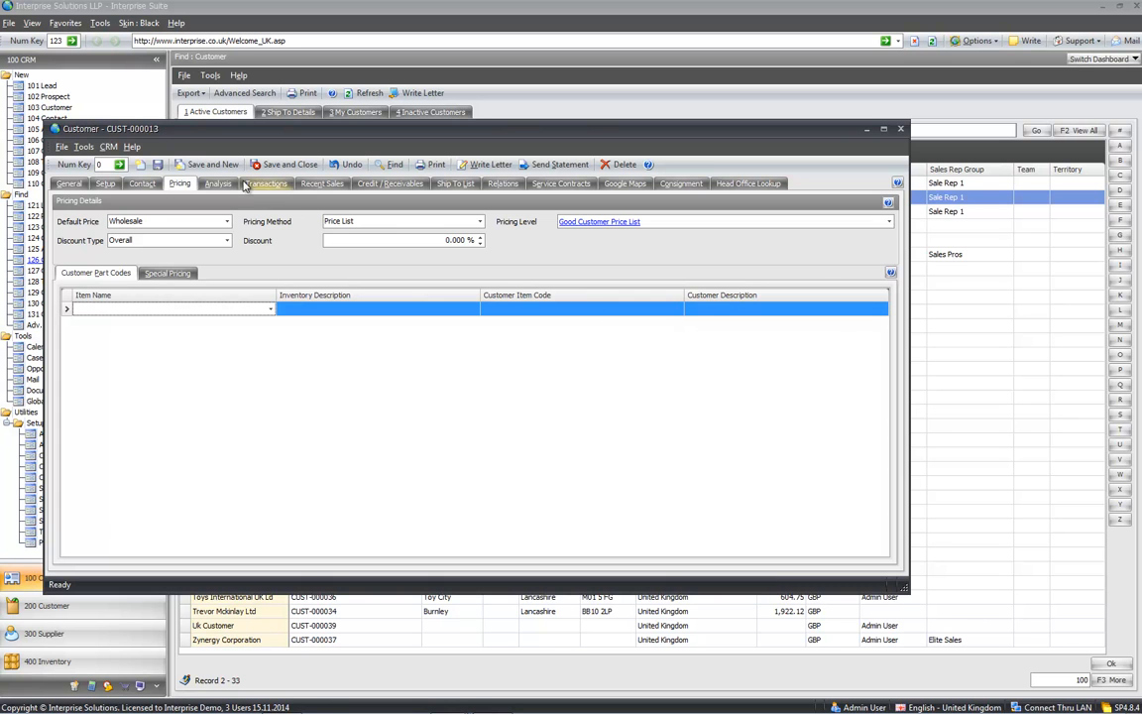
# - Check the sales analysis chart, open quote QU-000027, then switch to Ledger transactions
pyautogui.click(213, 184)
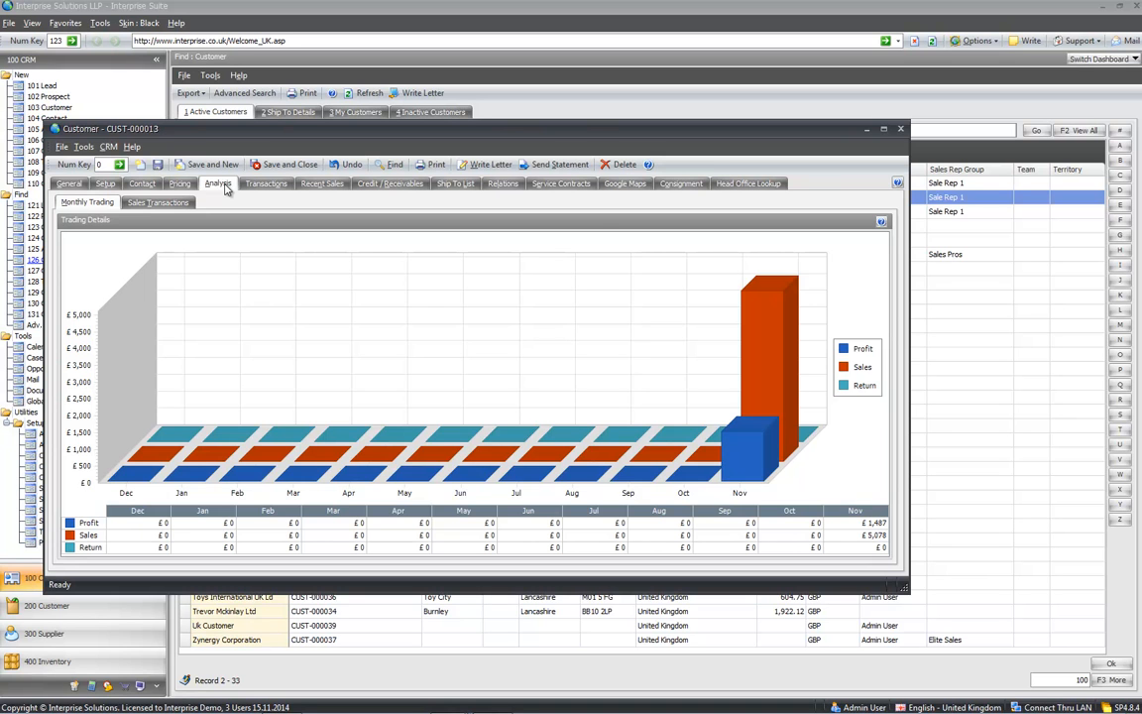
pyautogui.click(169, 204)
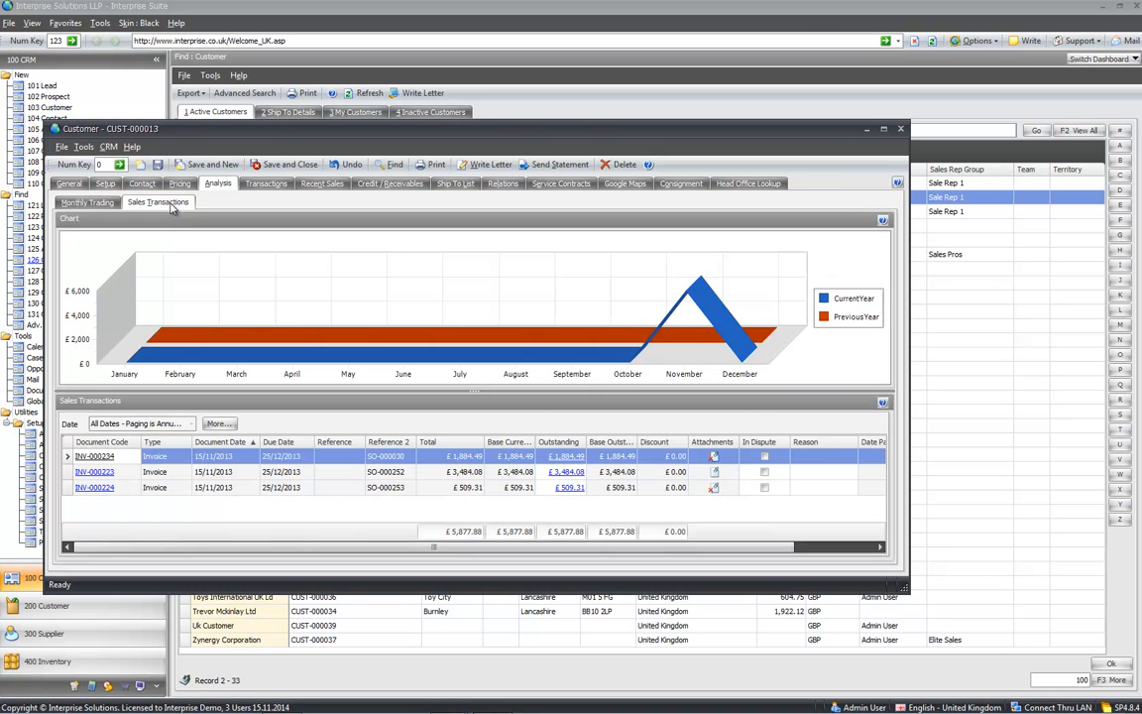
pyautogui.click(266, 185)
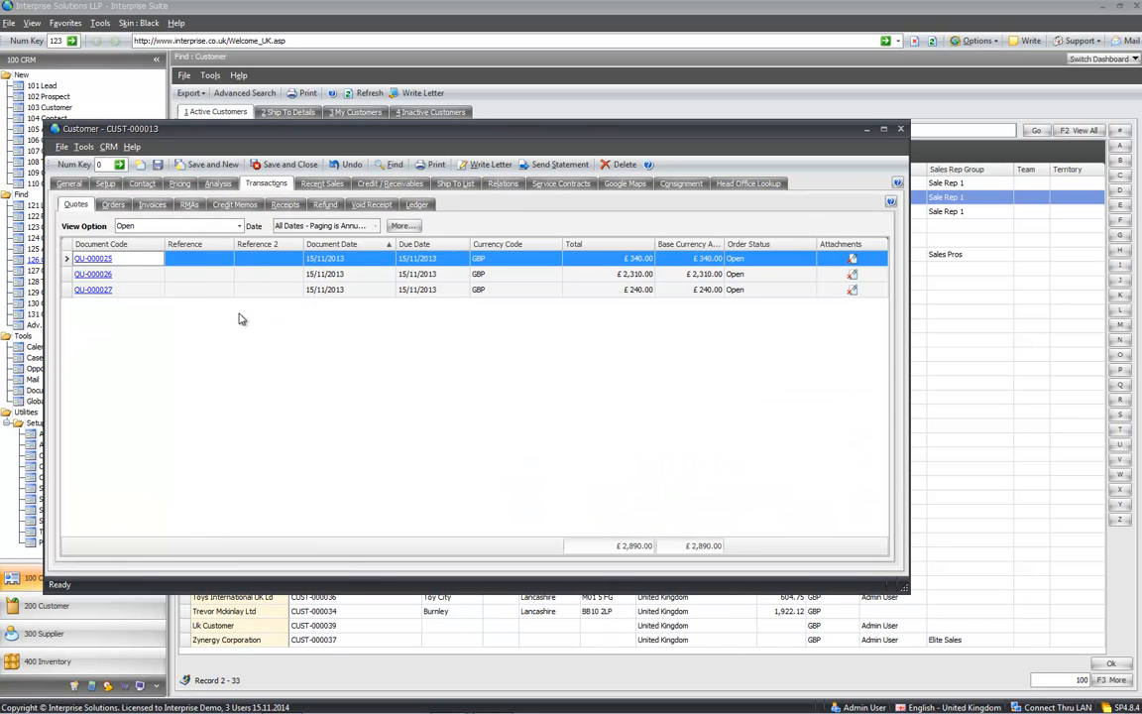
pyautogui.click(97, 290)
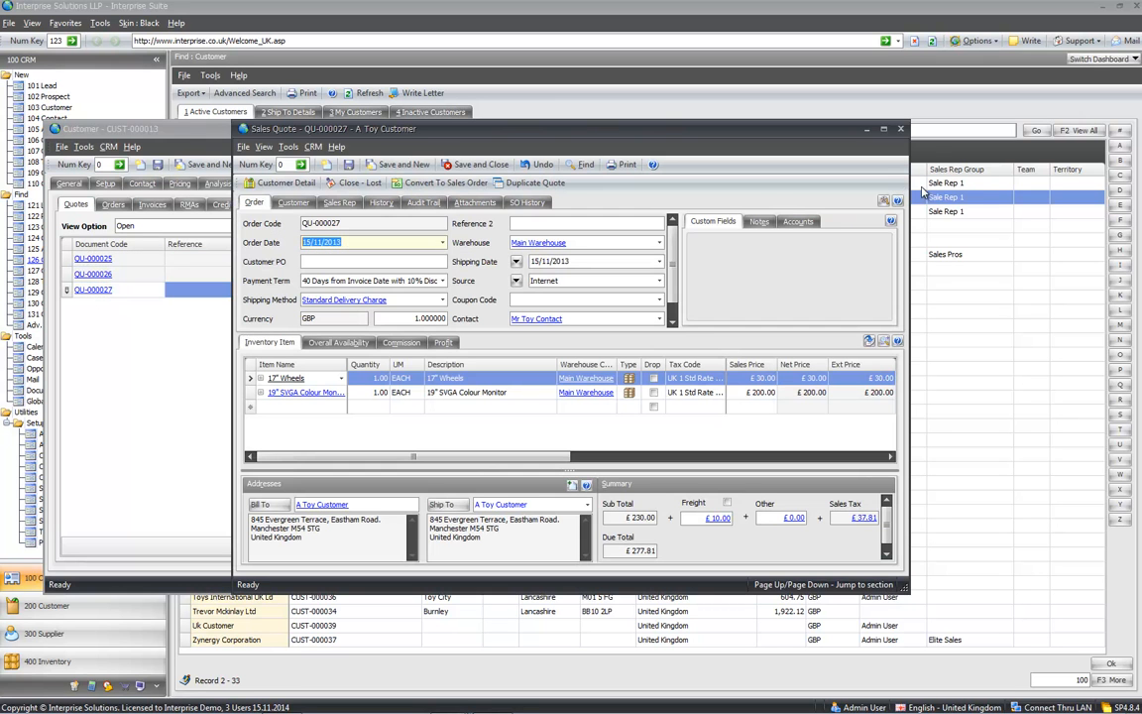
pyautogui.click(900, 130)
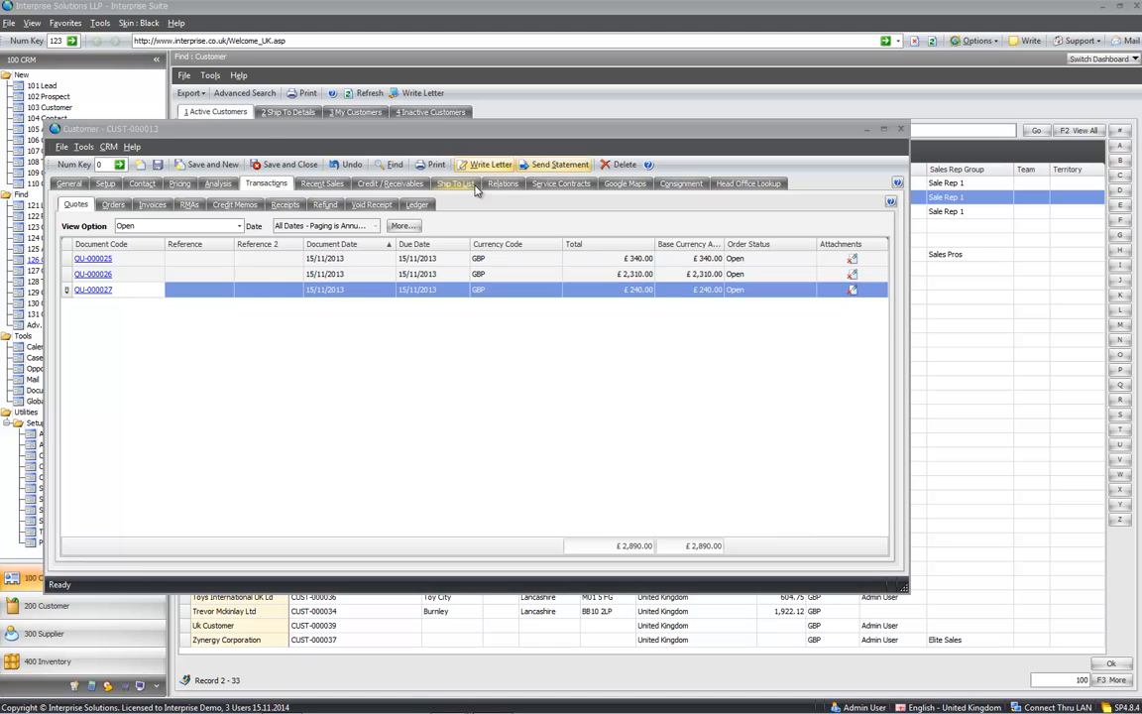
pyautogui.click(416, 205)
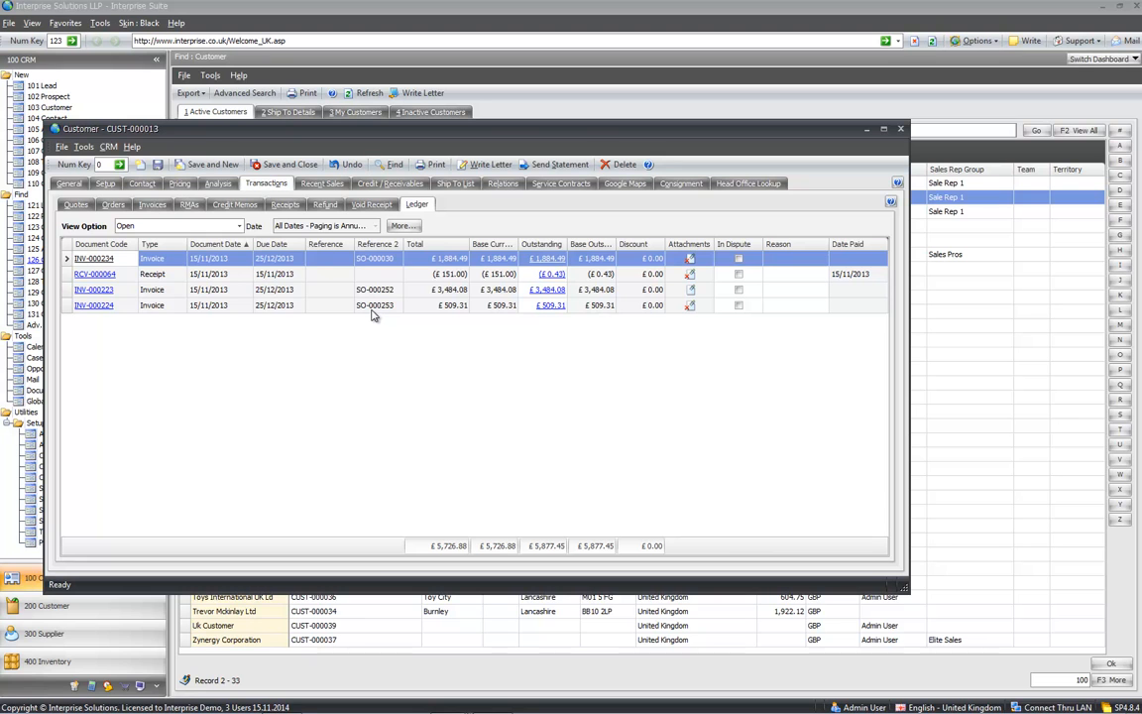
pyautogui.click(446, 307)
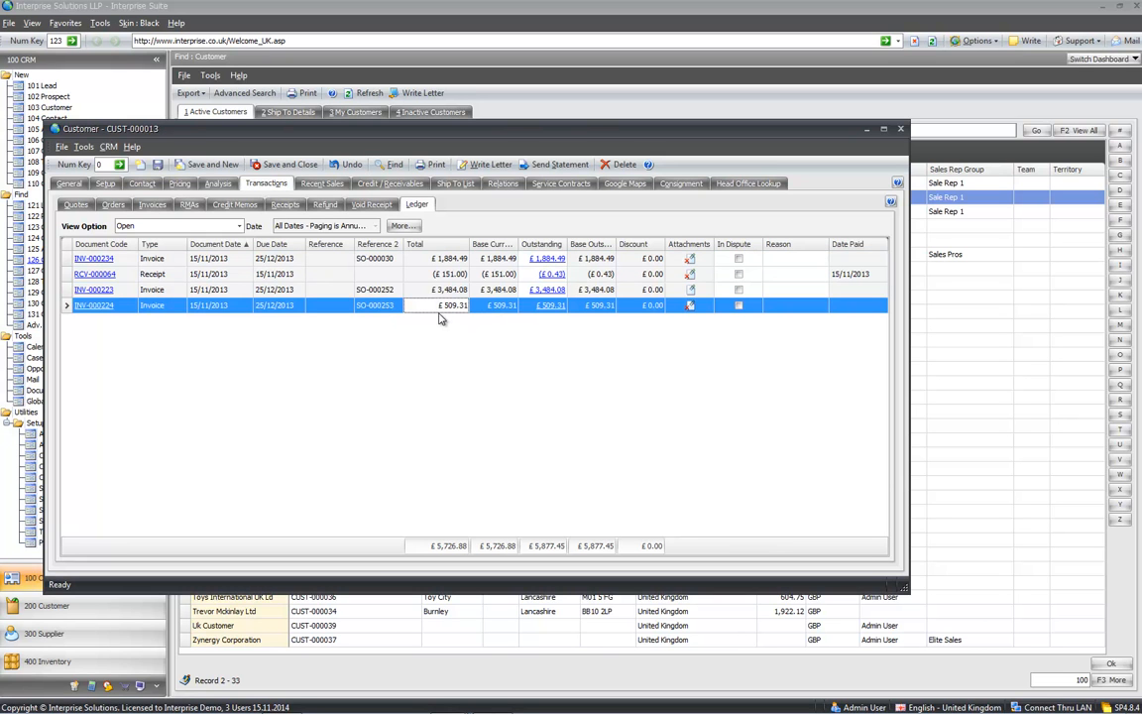
pyautogui.click(486, 308)
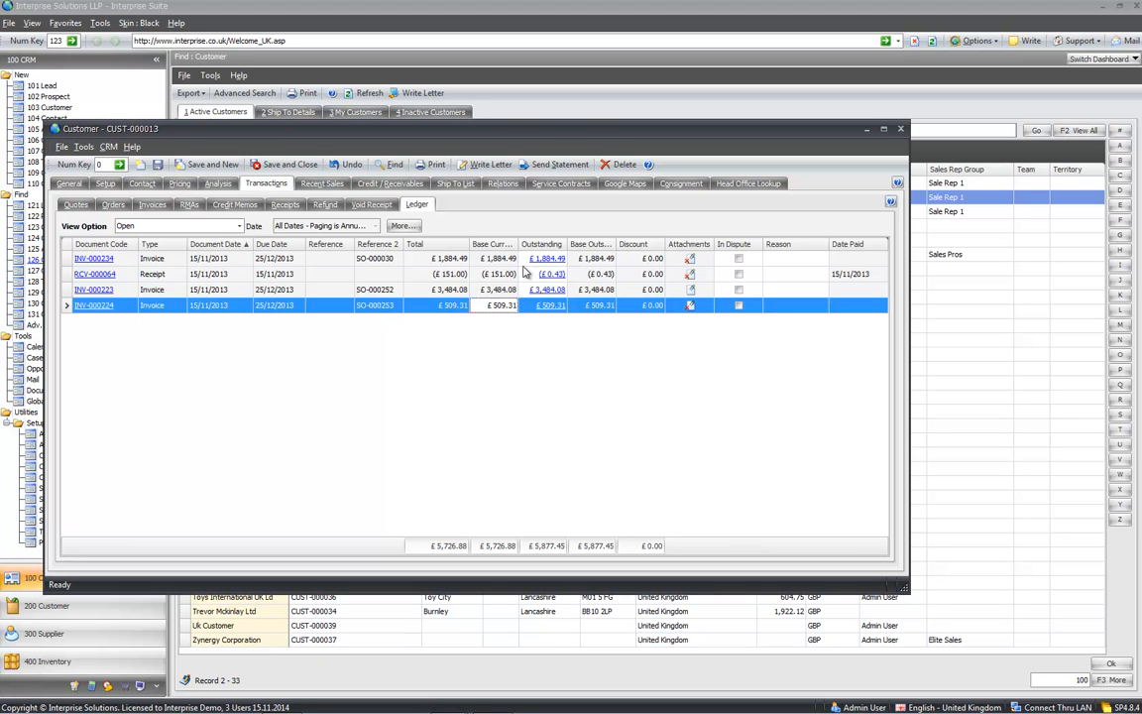
pyautogui.click(604, 309)
pyautogui.click(635, 307)
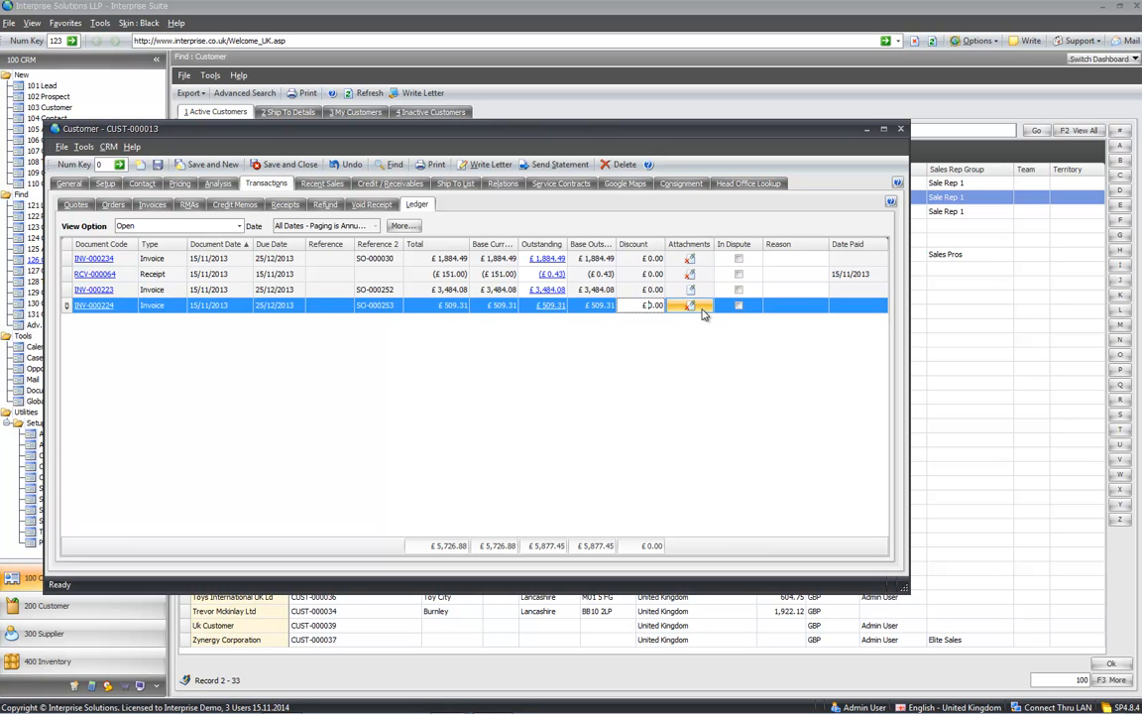
pyautogui.click(696, 291)
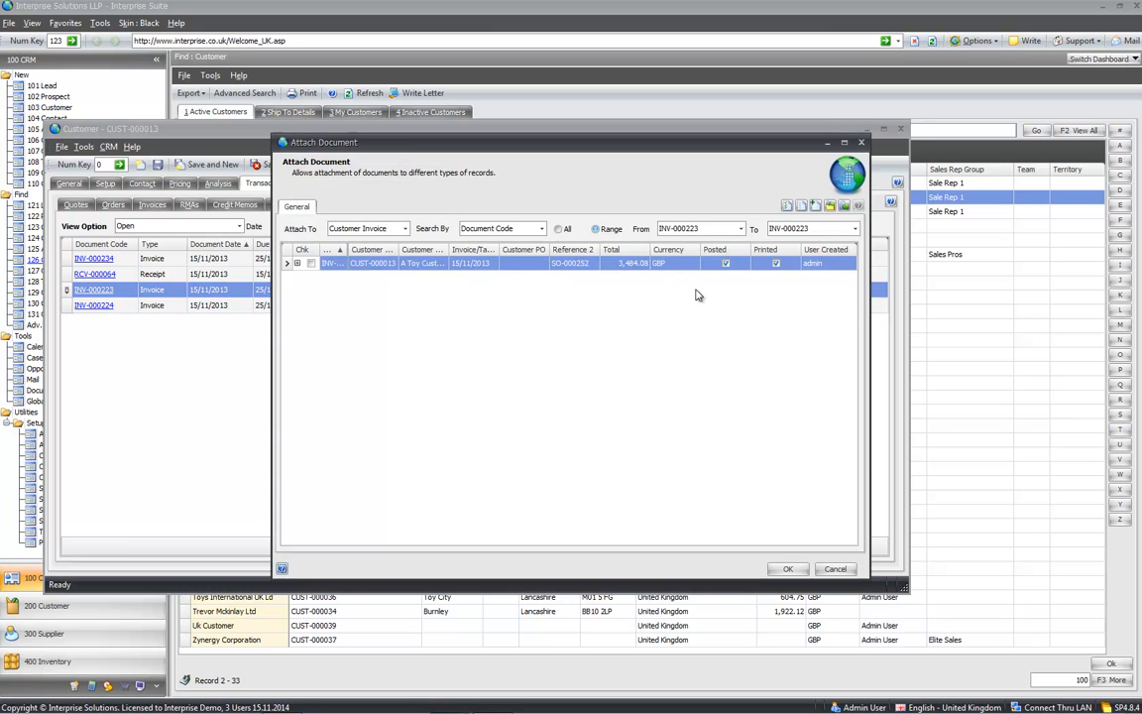
pyautogui.click(297, 263)
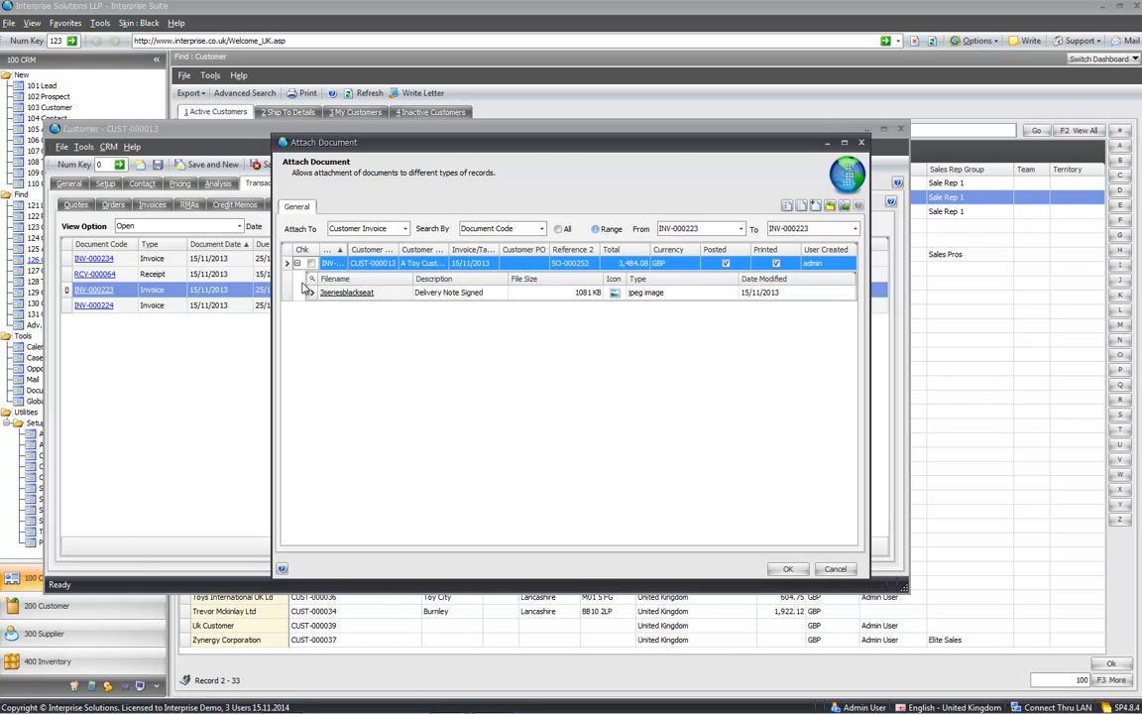
pyautogui.click(860, 141)
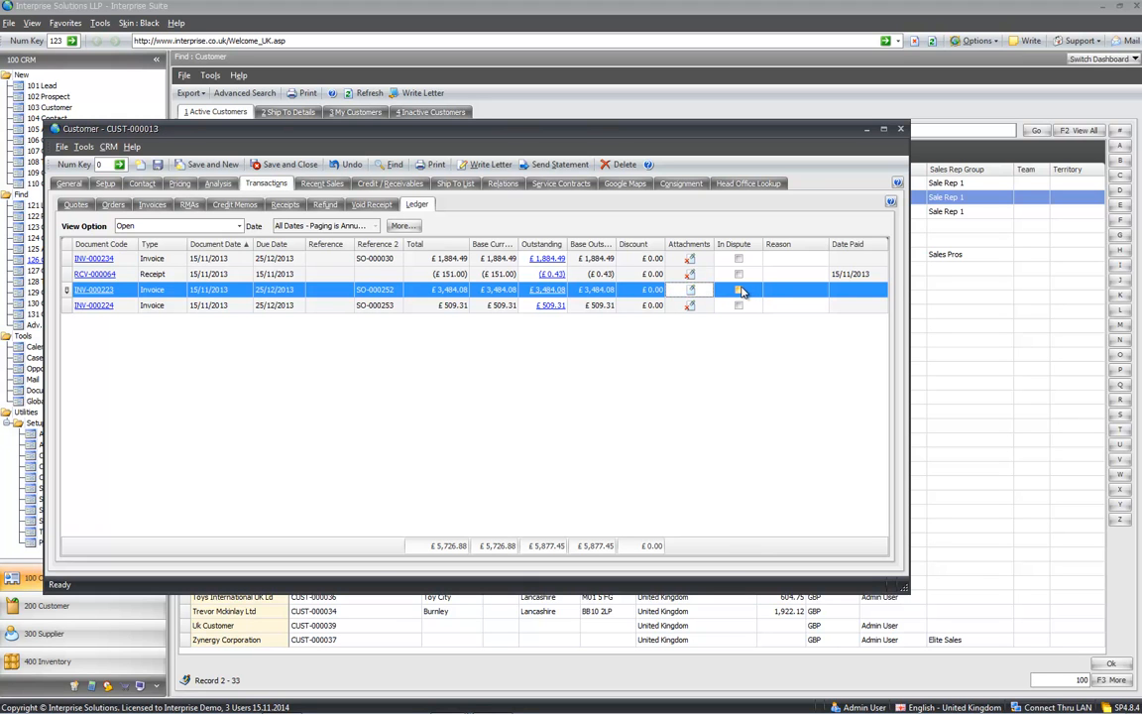
pyautogui.click(740, 290)
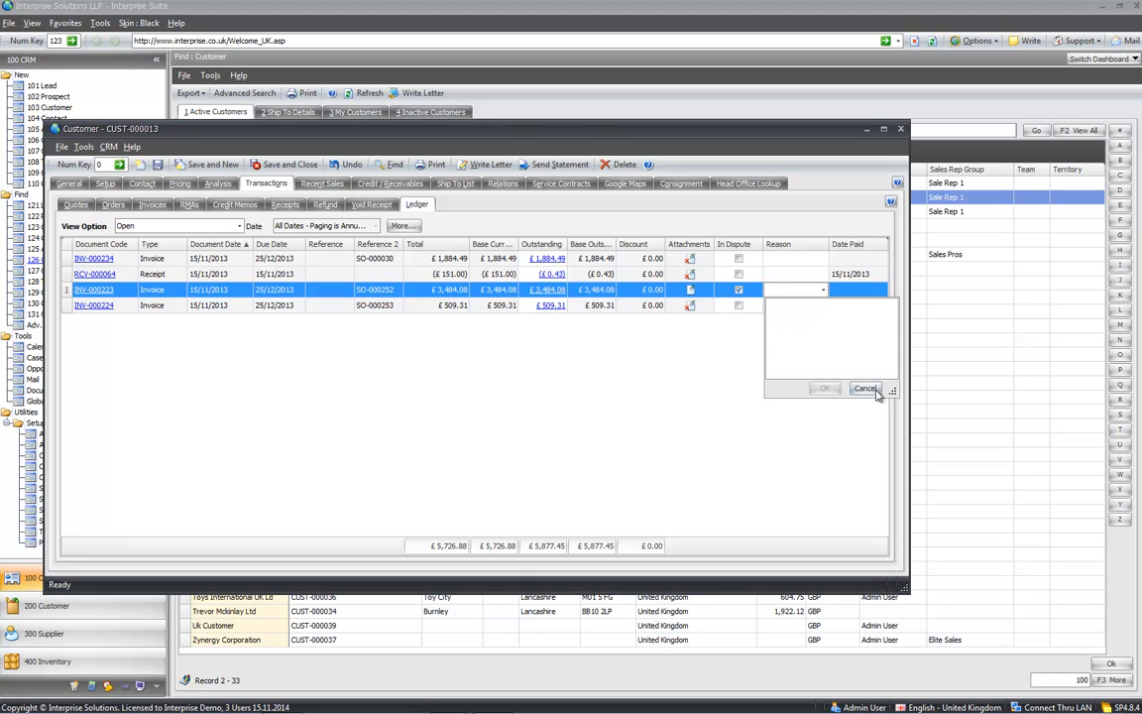
pyautogui.click(865, 388)
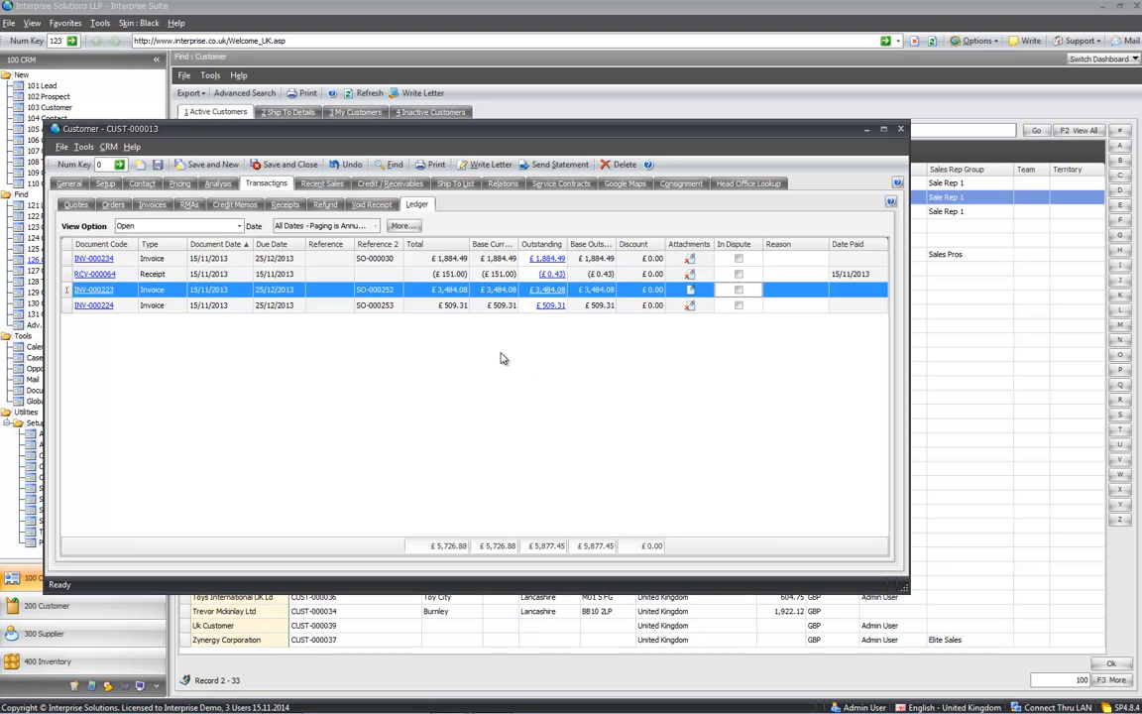
pyautogui.click(238, 226)
pyautogui.click(213, 216)
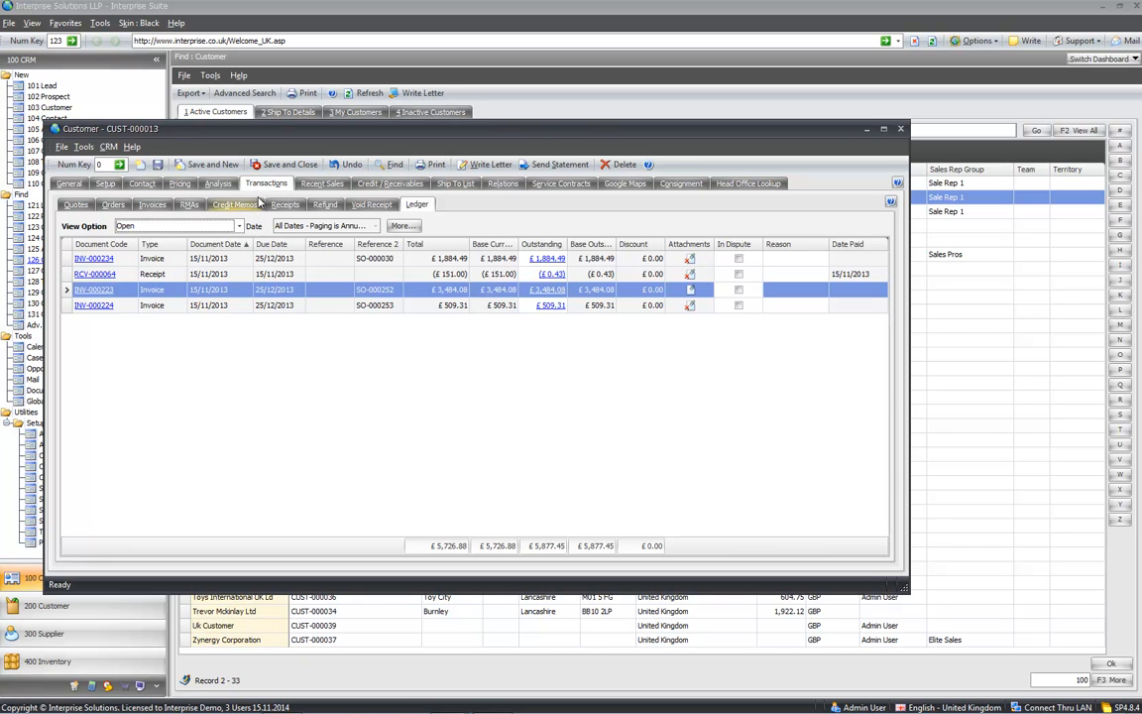
# - Look through Recent Sales, monthly Buying History and Quoted Items, then open Credit / Receivables
pyautogui.click(323, 186)
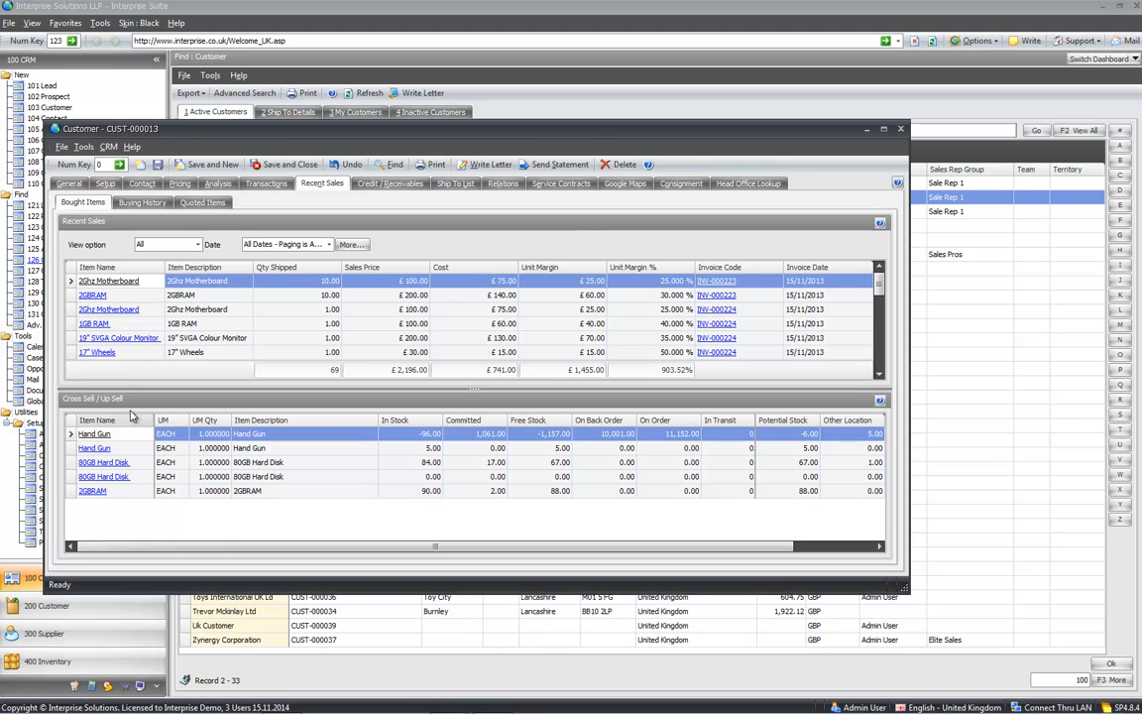
pyautogui.click(144, 204)
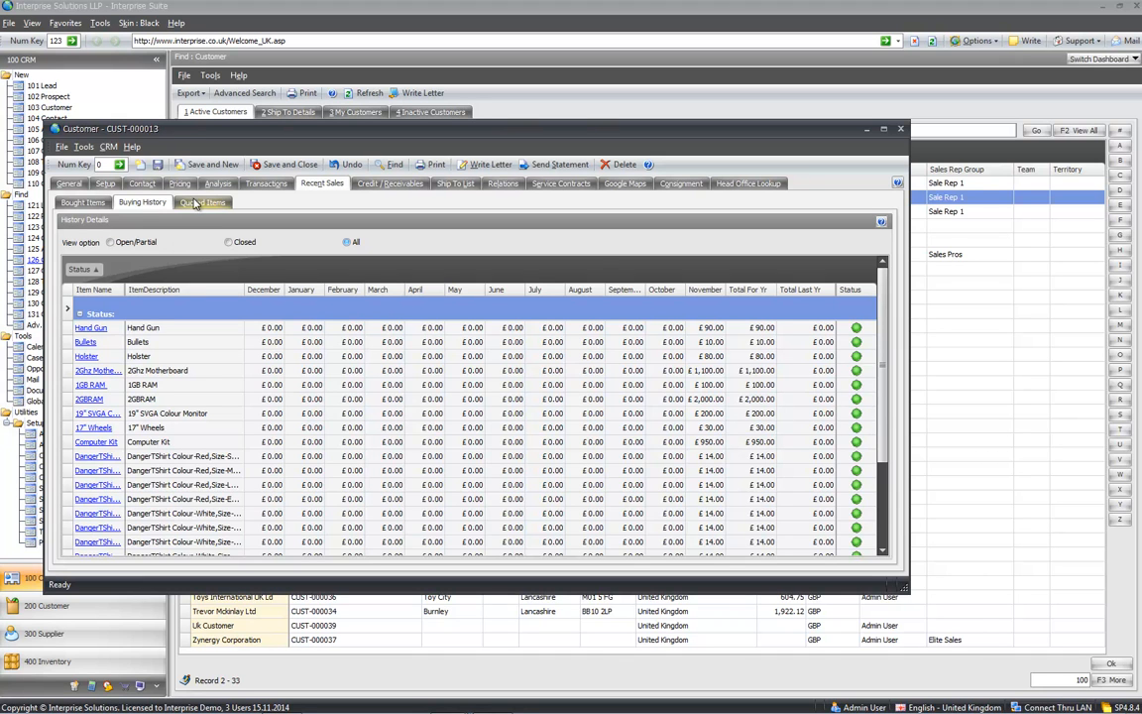
pyautogui.click(196, 203)
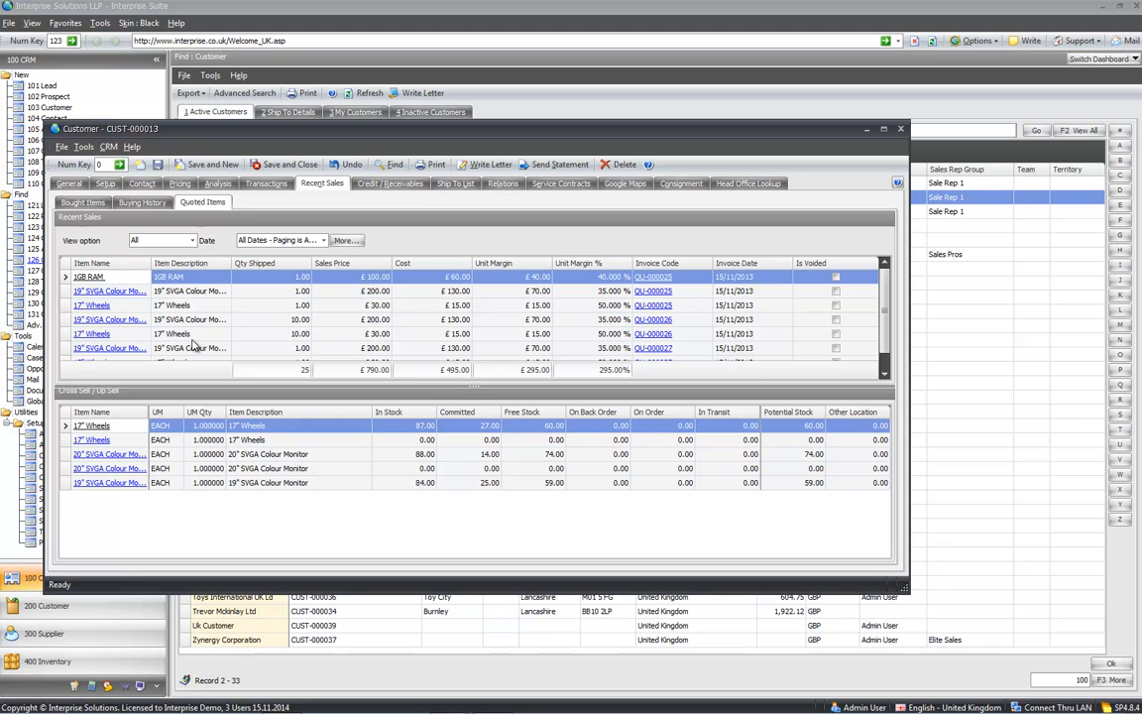
pyautogui.click(389, 187)
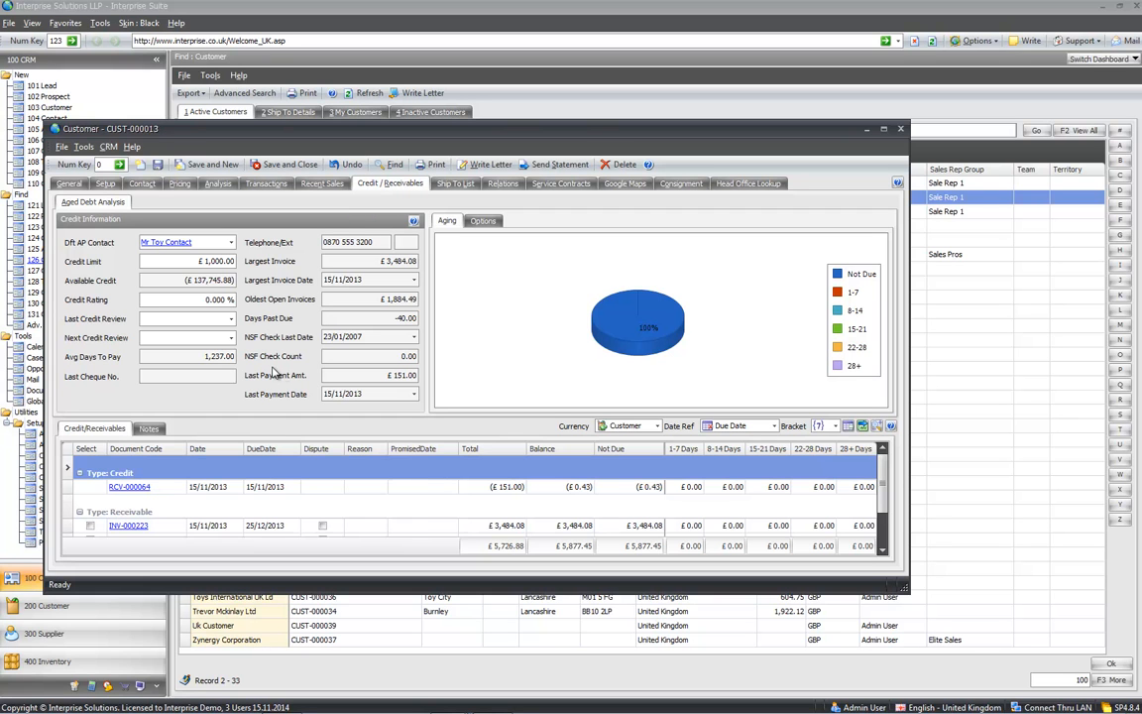
# - Collapse the aged debt analysis and keep aging in customer currency based on Due Date
pyautogui.click(876, 427)
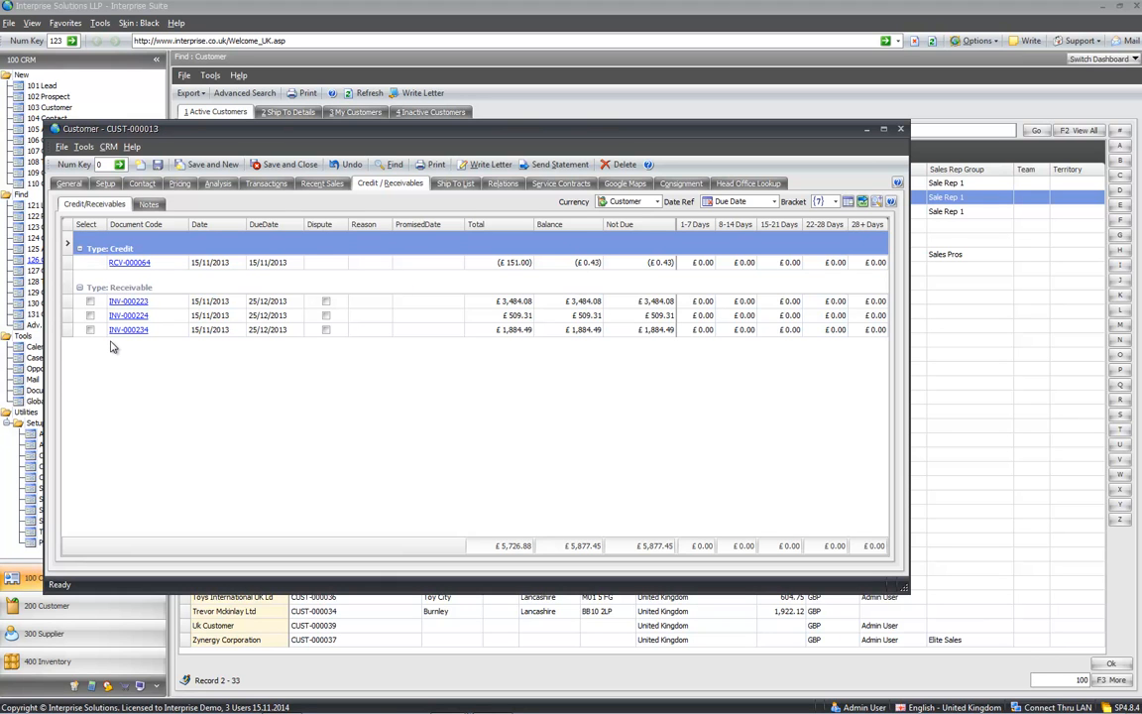
pyautogui.click(572, 303)
pyautogui.click(571, 331)
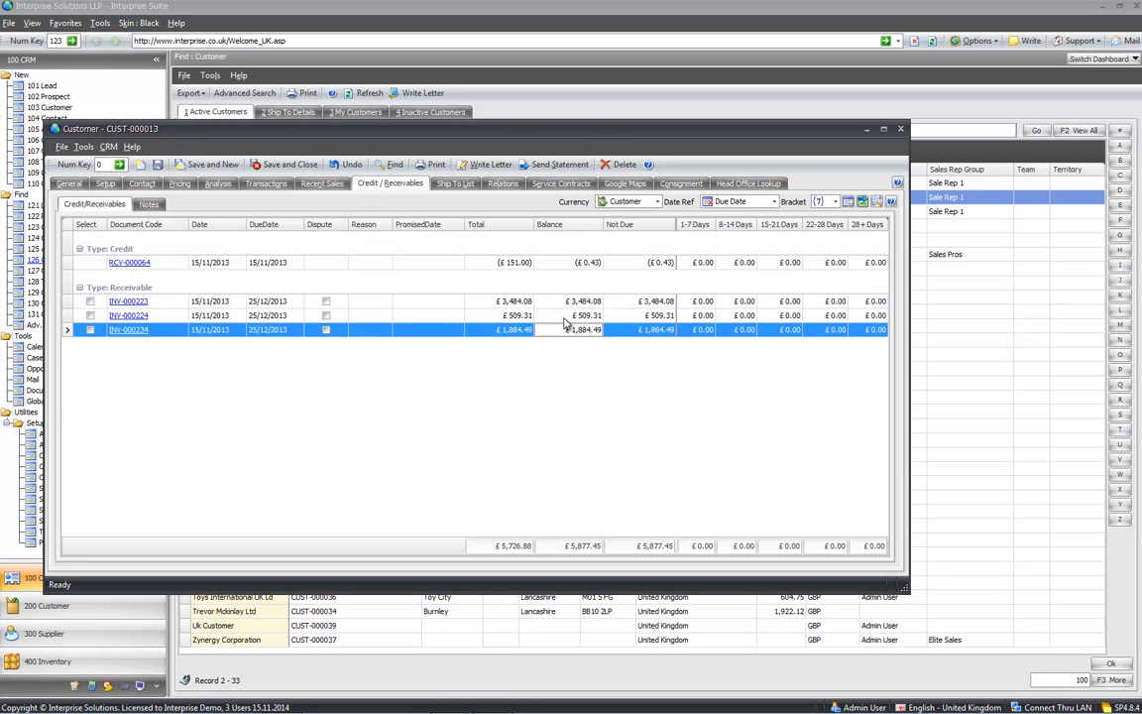
pyautogui.click(607, 201)
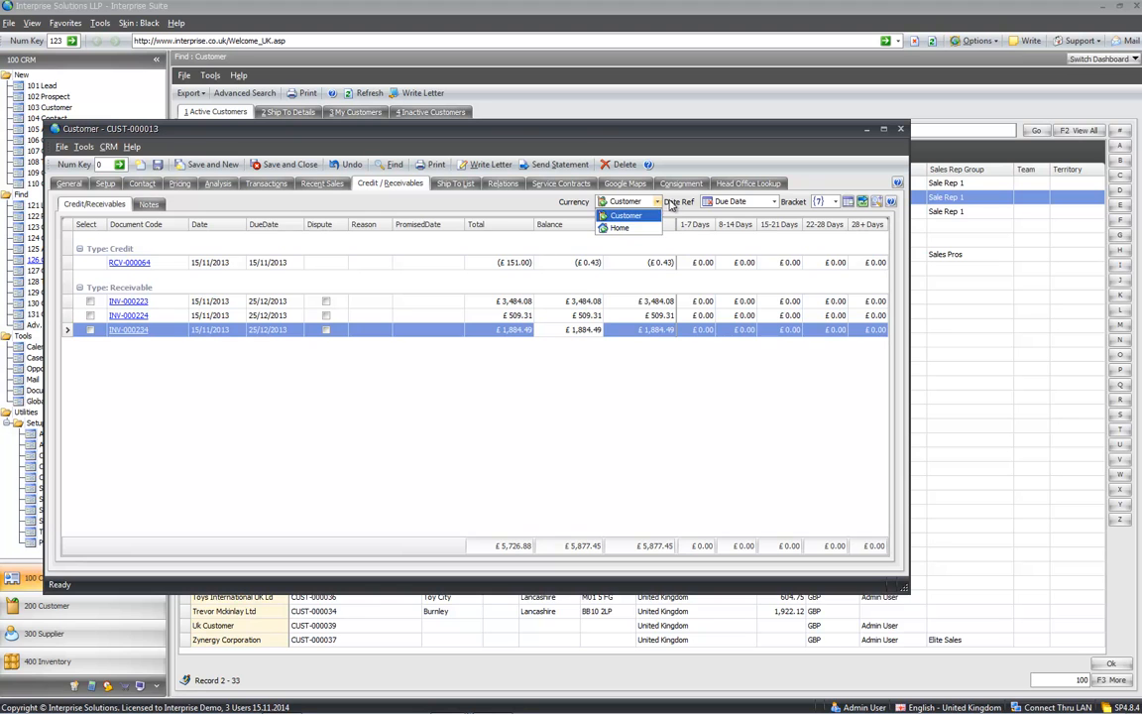
pyautogui.click(671, 203)
pyautogui.click(773, 201)
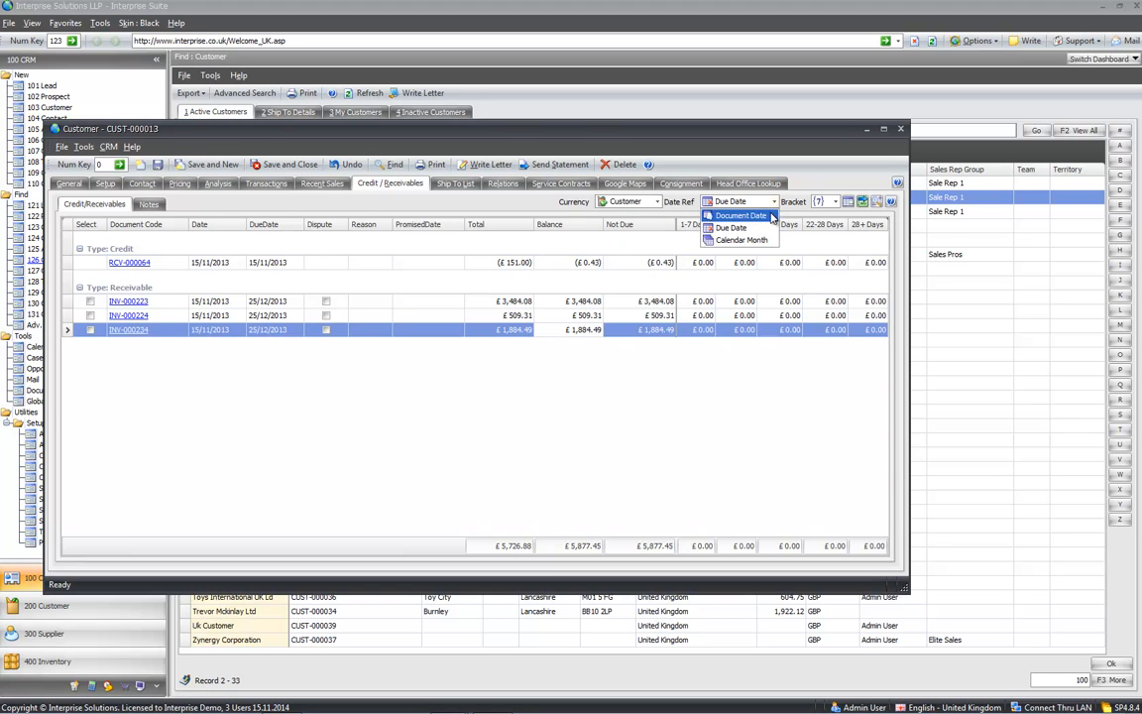
pyautogui.click(731, 227)
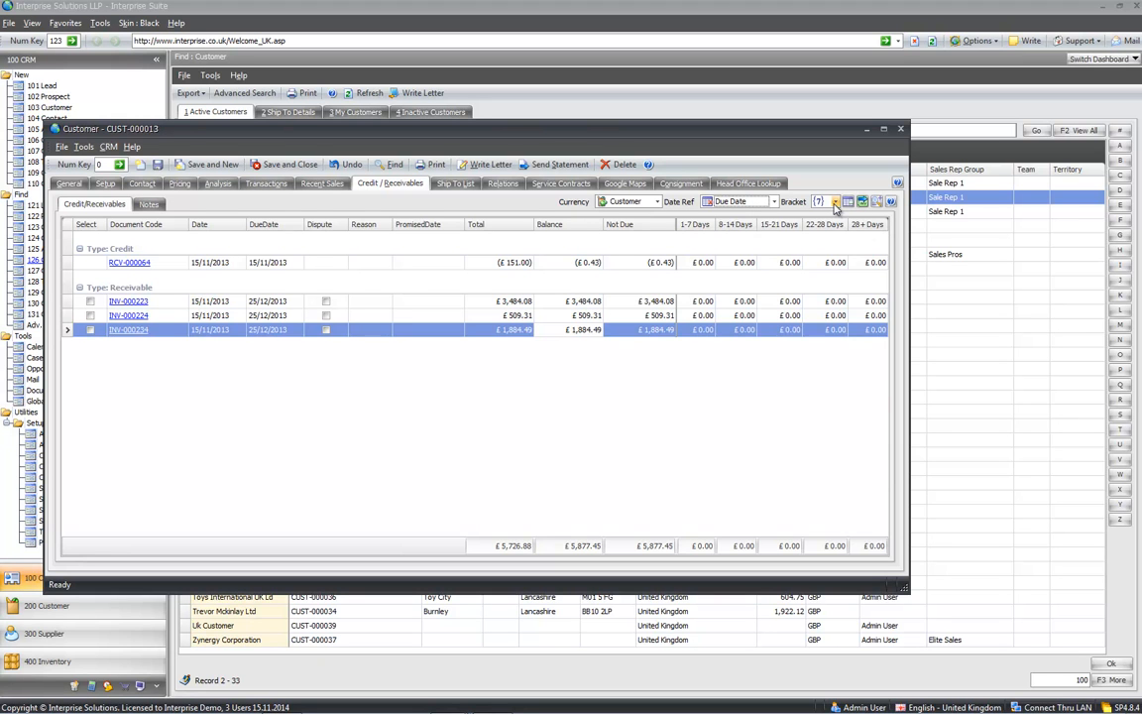
# - Switch aging to 30-day brackets, sort by 120+ Days, and tag INV-000223 and INV-000224
pyautogui.click(835, 202)
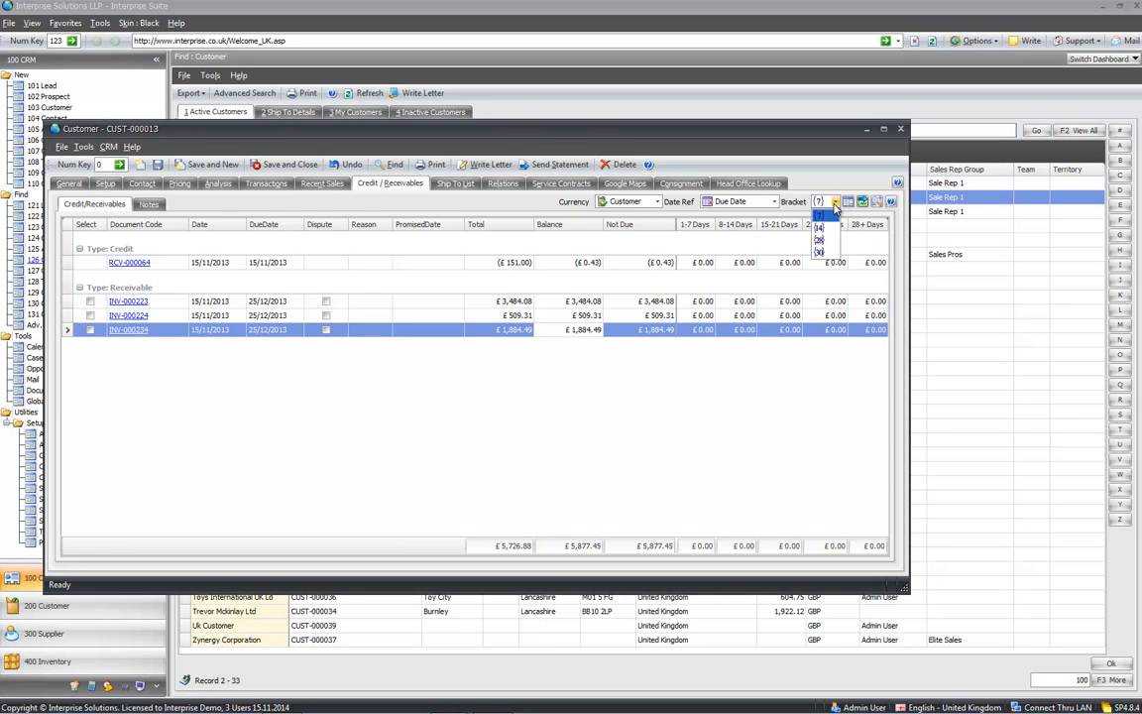
pyautogui.click(828, 255)
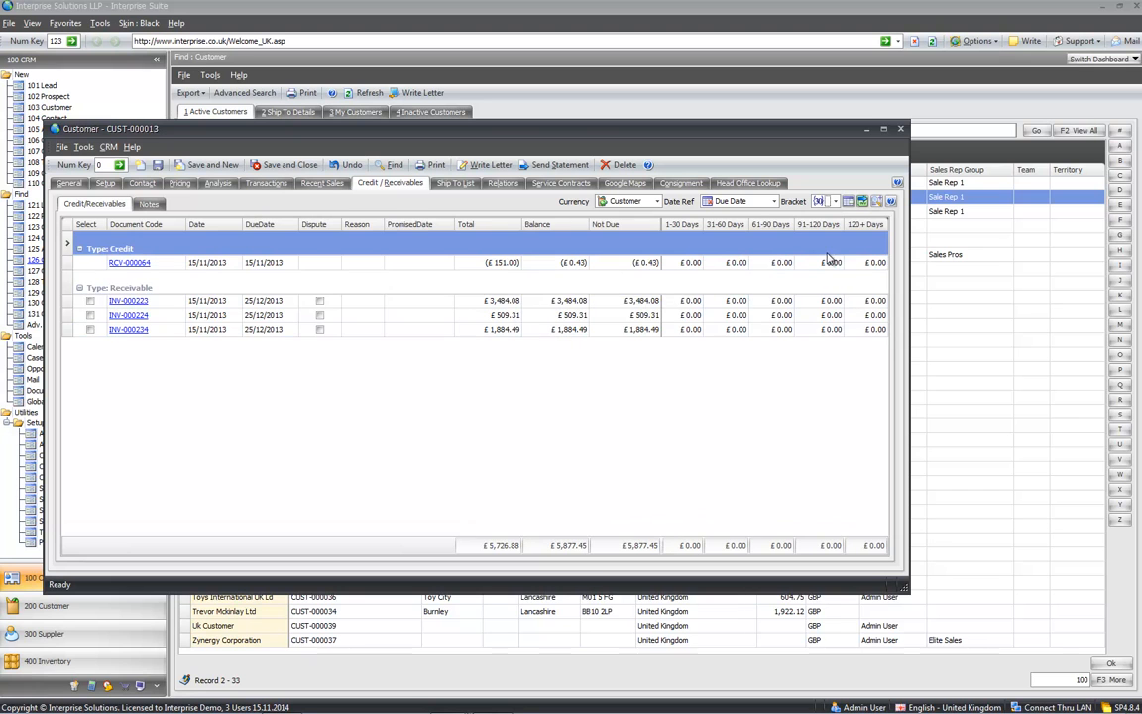
pyautogui.click(861, 225)
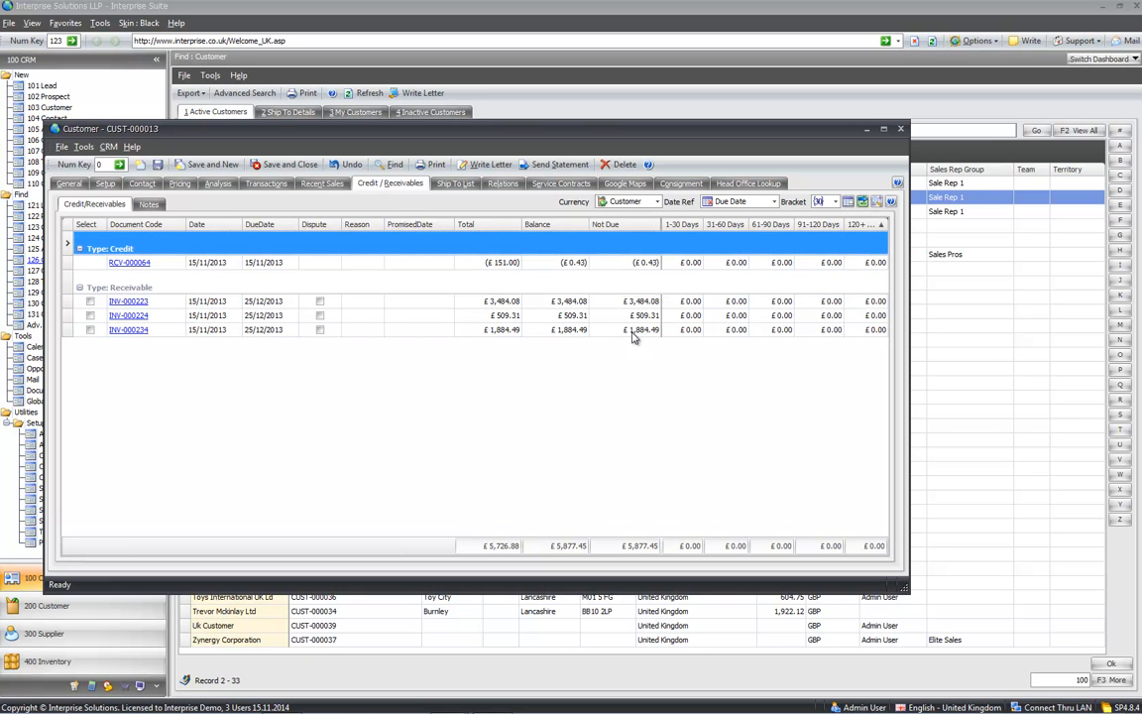
pyautogui.click(561, 329)
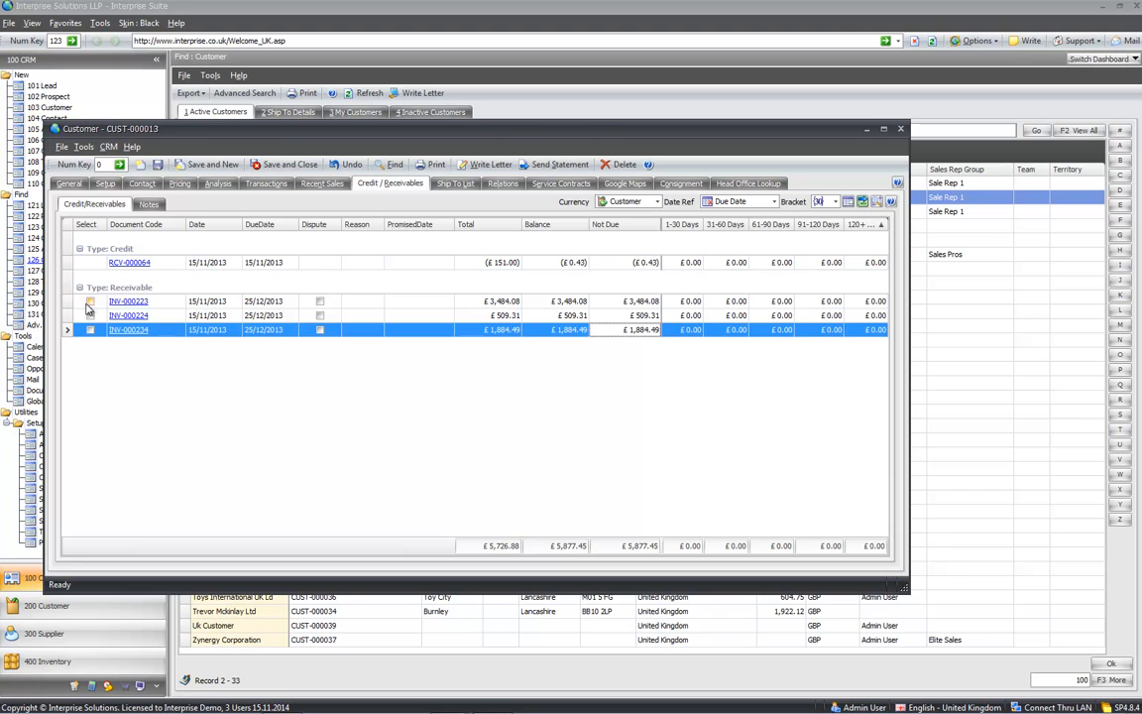
pyautogui.click(90, 303)
pyautogui.click(91, 315)
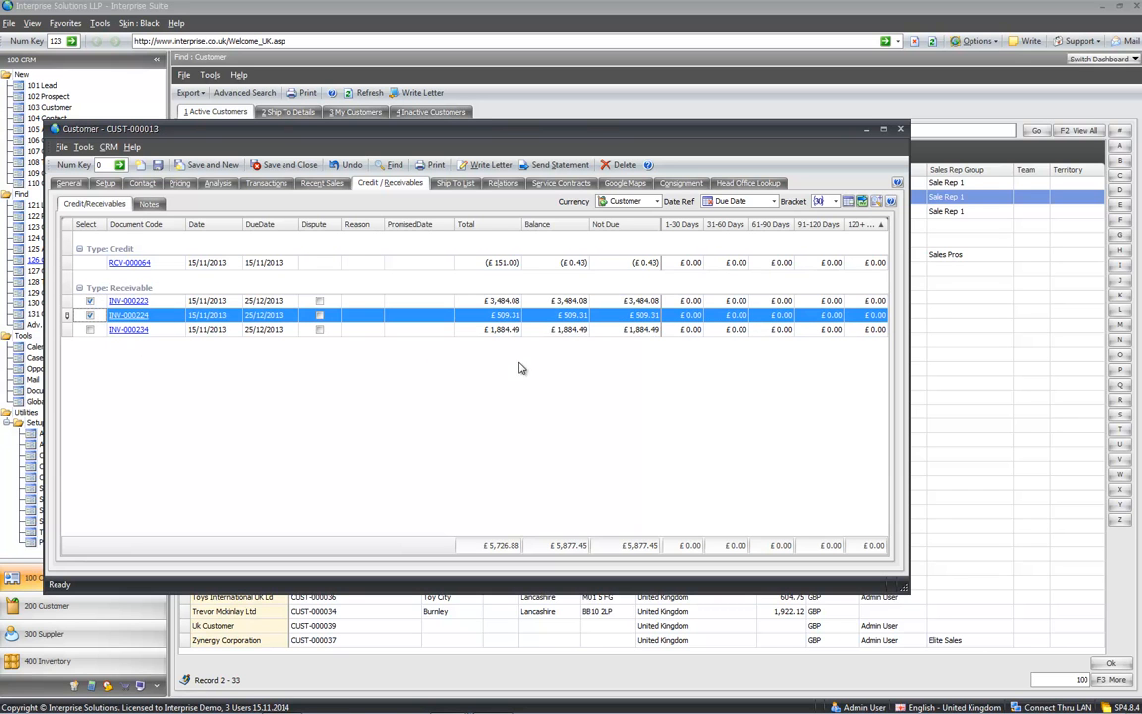
# - Email the tagged invoices to the customer from the print options
pyautogui.click(862, 201)
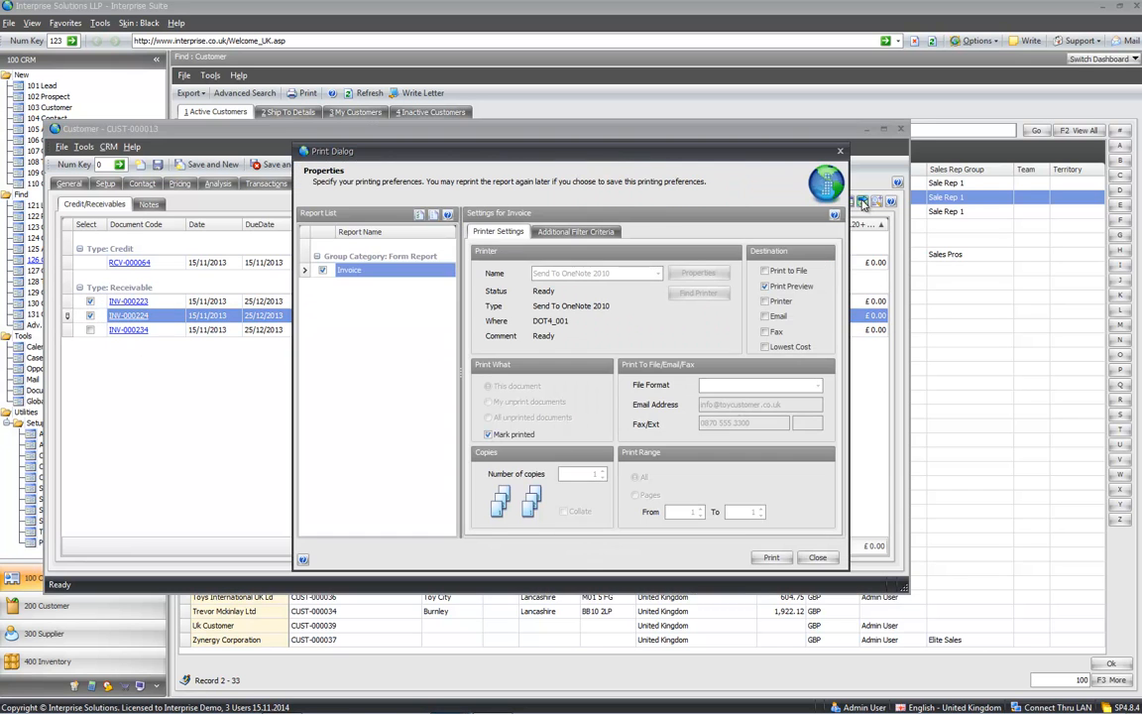
pyautogui.click(764, 316)
pyautogui.click(769, 558)
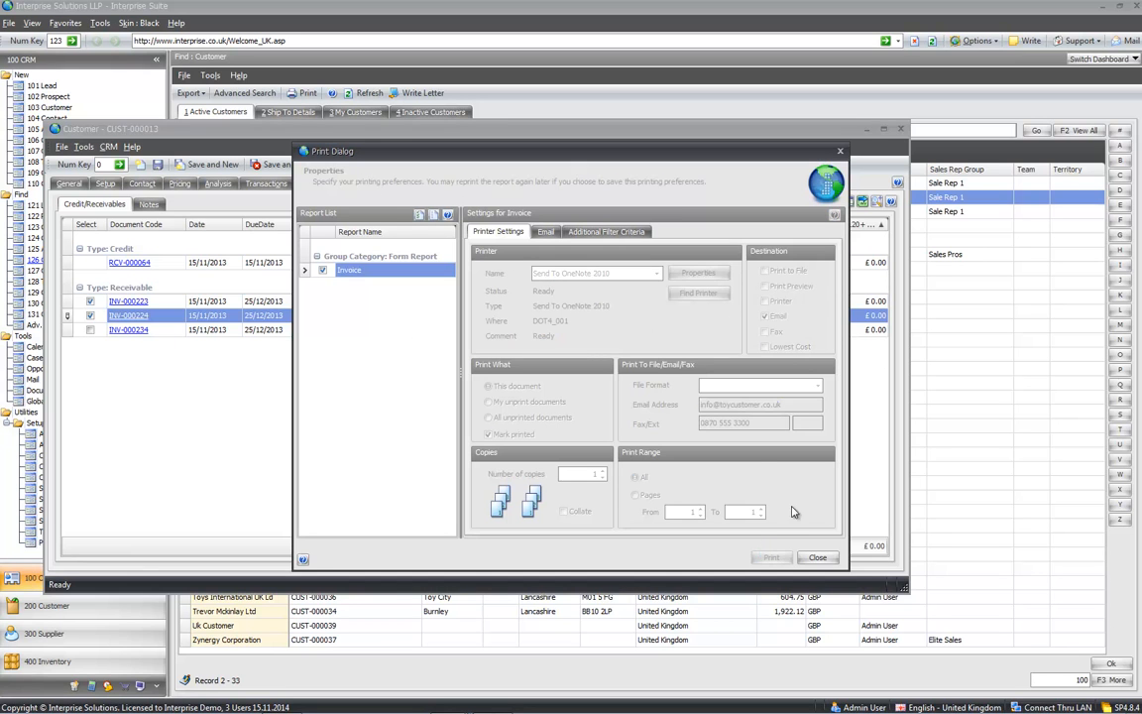
pyautogui.click(815, 557)
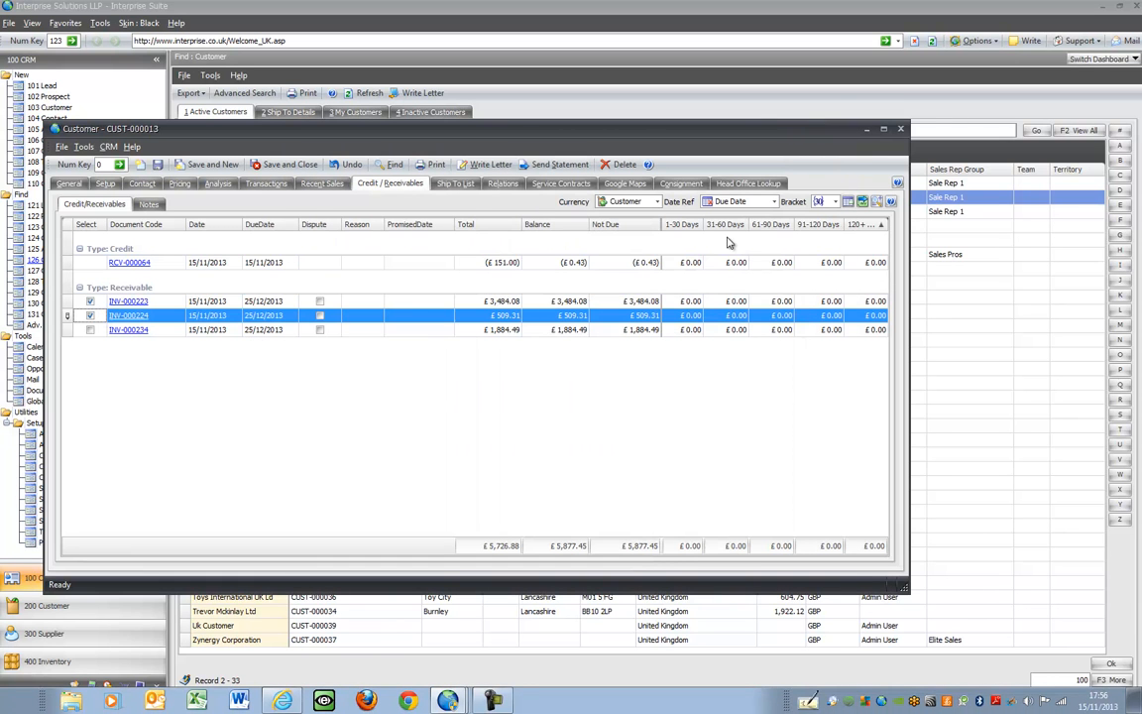
# - Set a promised payment date of 30/11/2013 on the tagged invoices
pyautogui.click(848, 202)
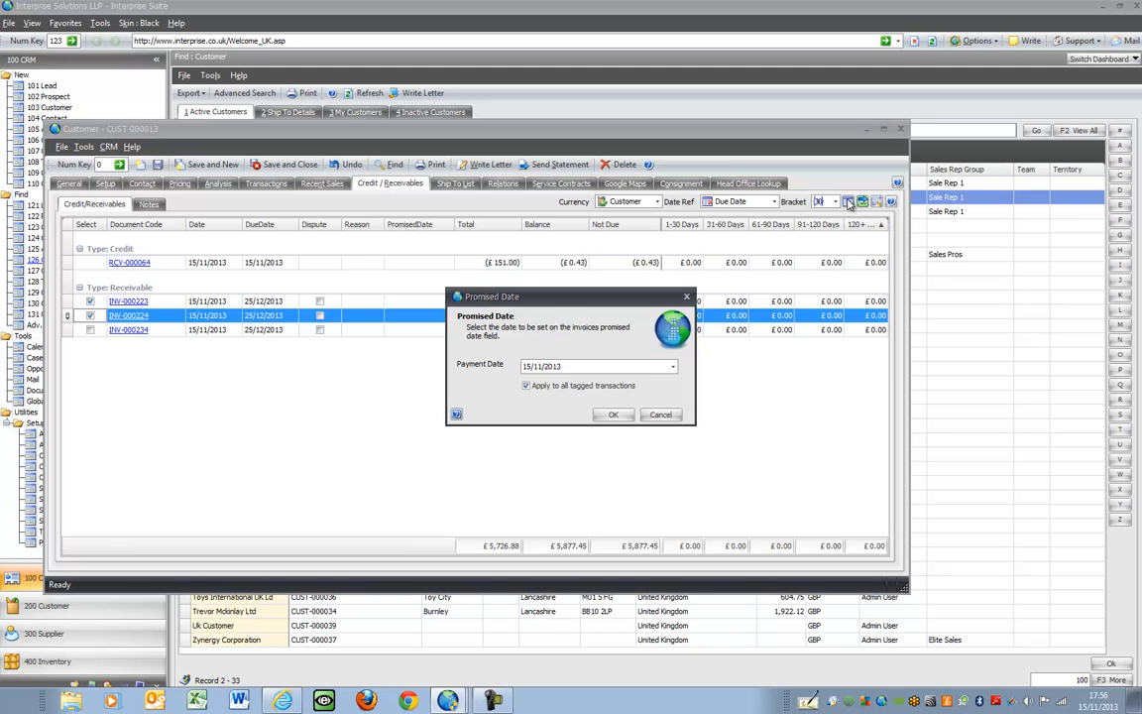
pyautogui.click(673, 366)
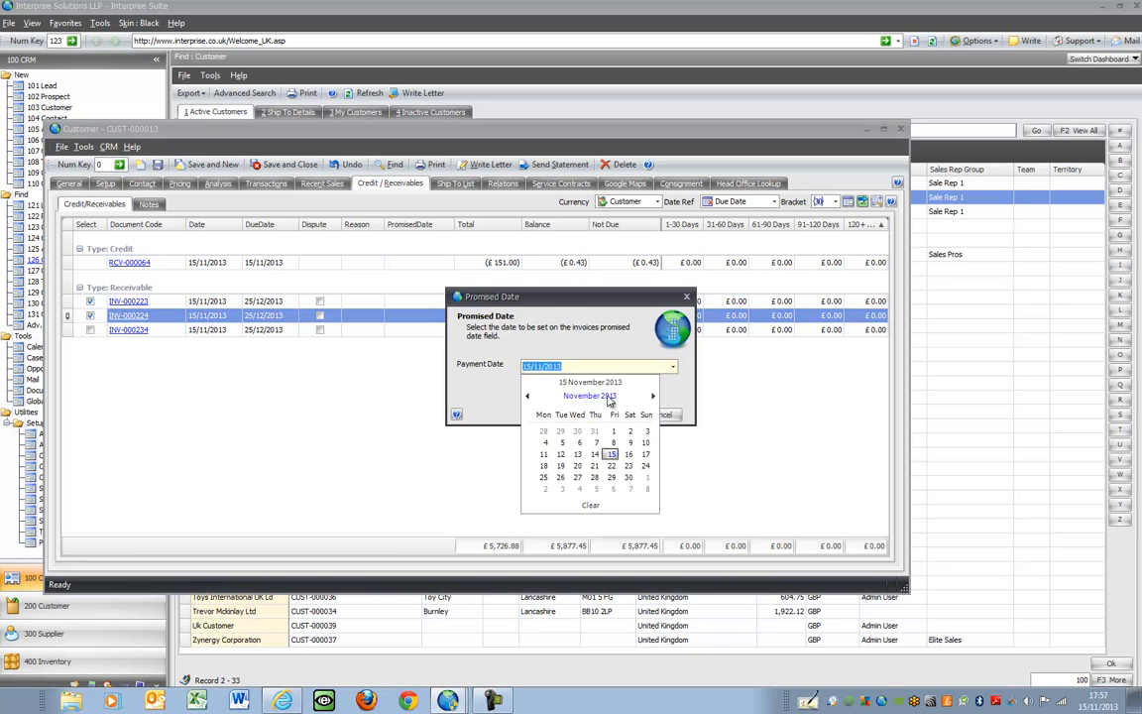
pyautogui.click(627, 477)
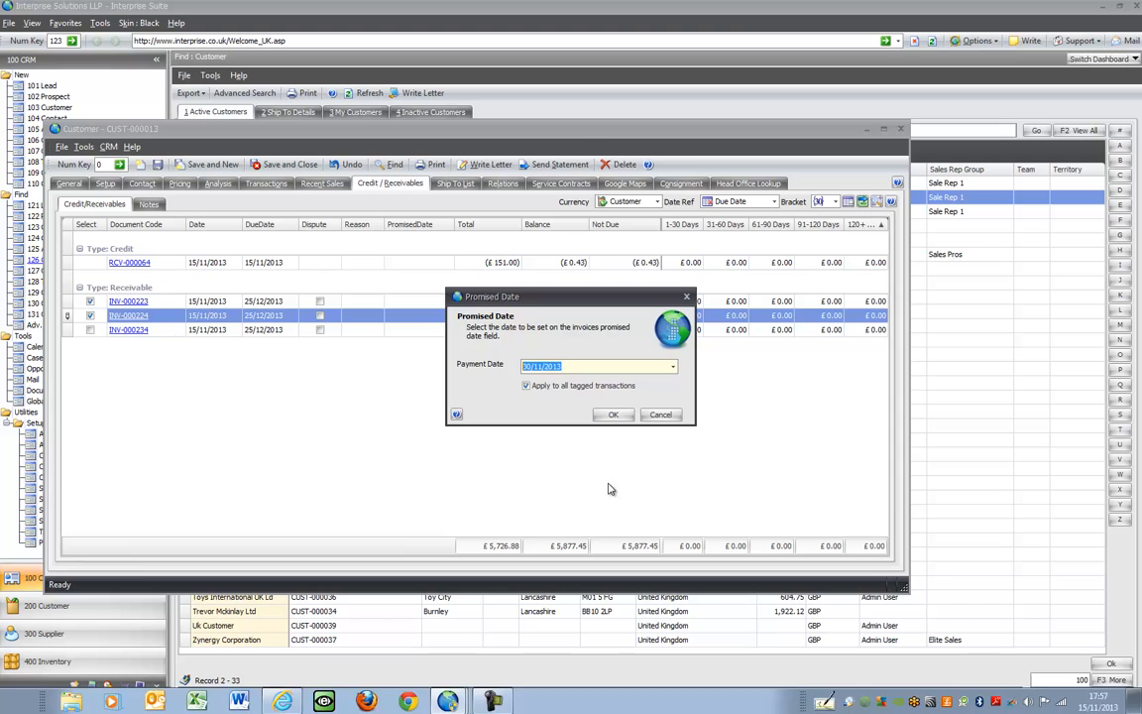
pyautogui.click(612, 414)
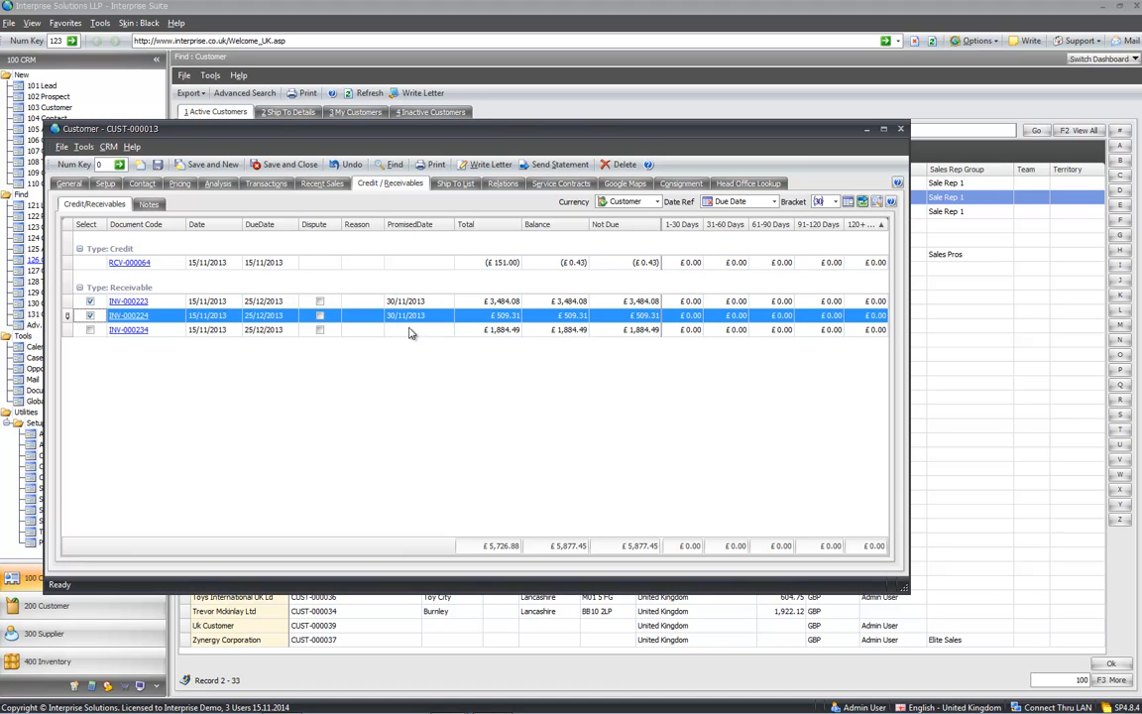
# - Dispute INV-000234 with reason 'broken', then show the Ship To List
pyautogui.click(319, 329)
pyautogui.write('broken')
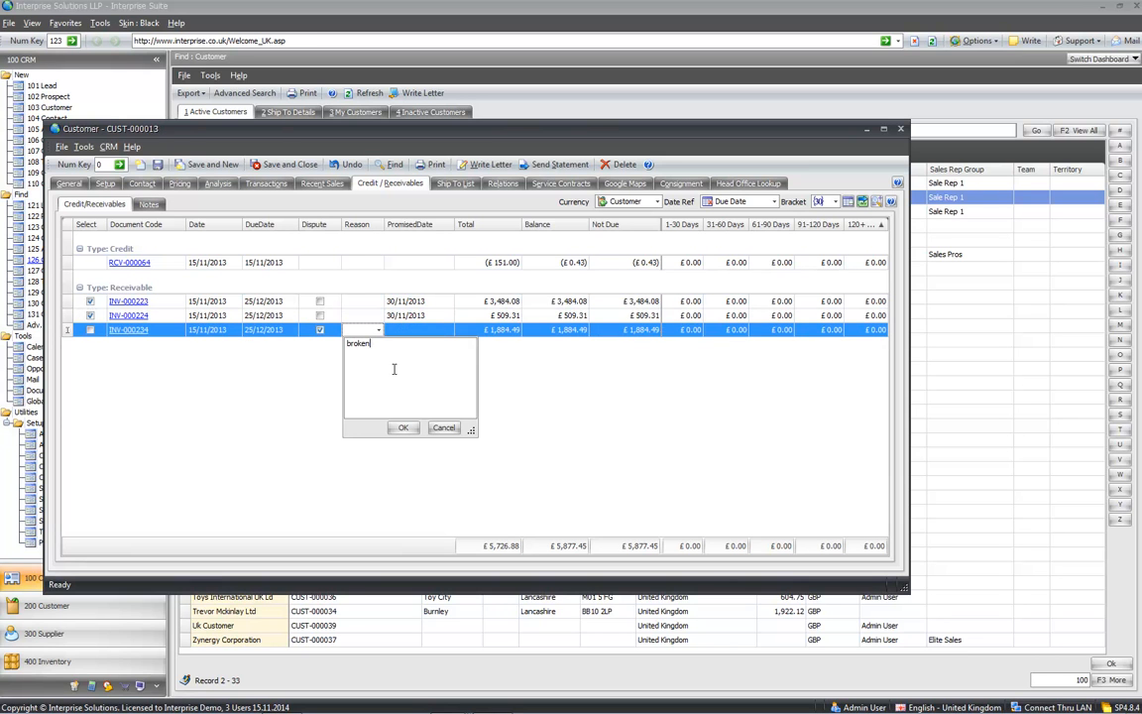
pyautogui.click(404, 427)
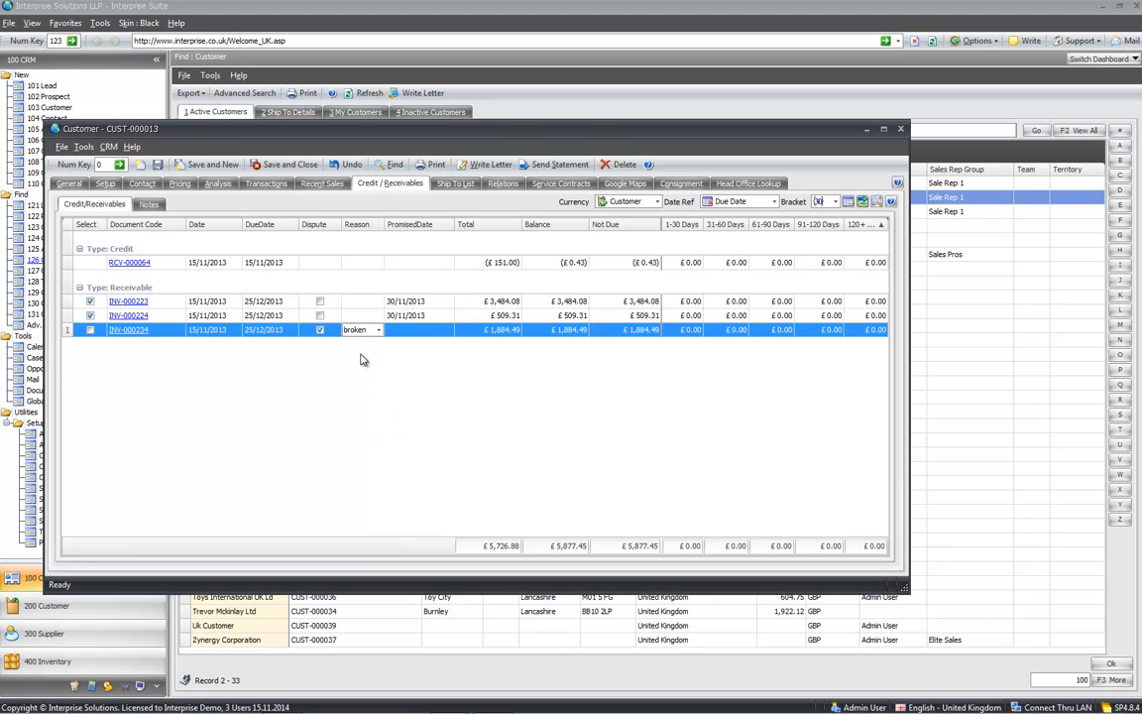
pyautogui.click(457, 184)
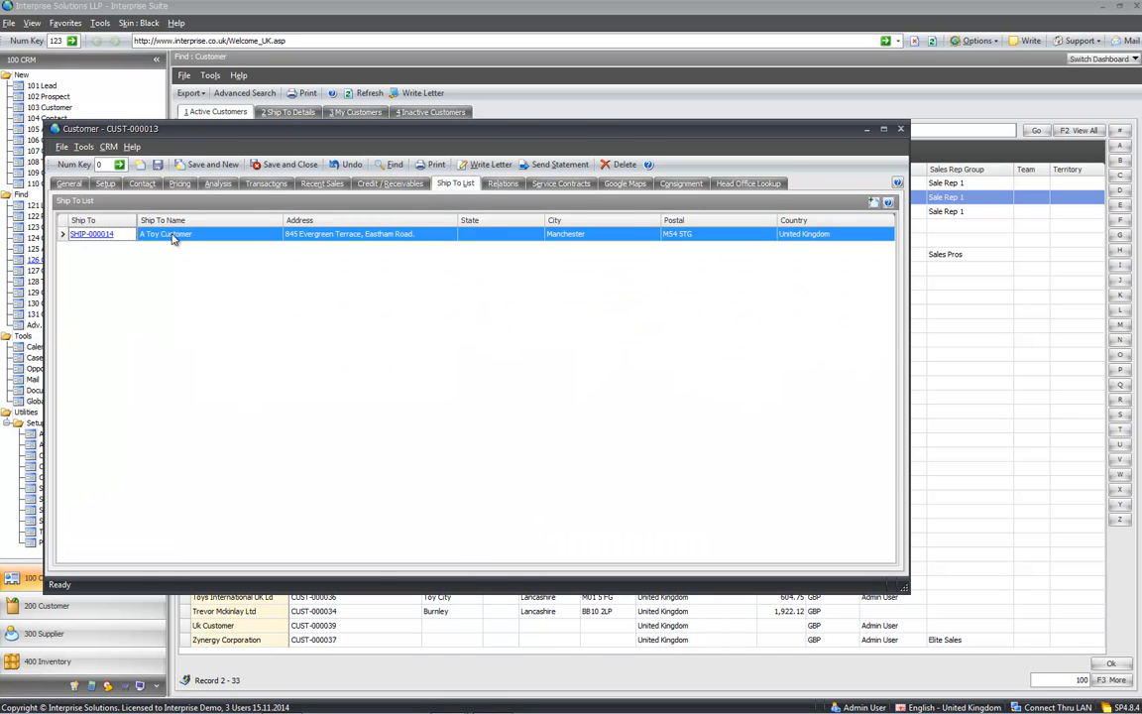
pyautogui.click(92, 237)
pyautogui.click(91, 236)
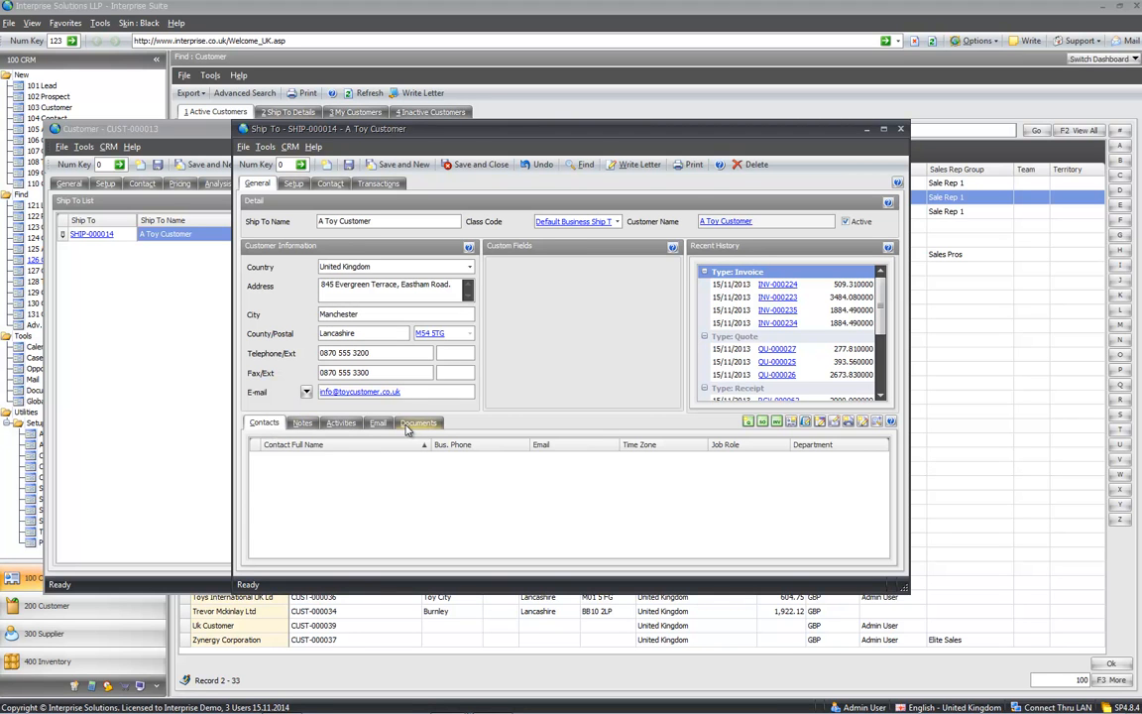
pyautogui.click(293, 185)
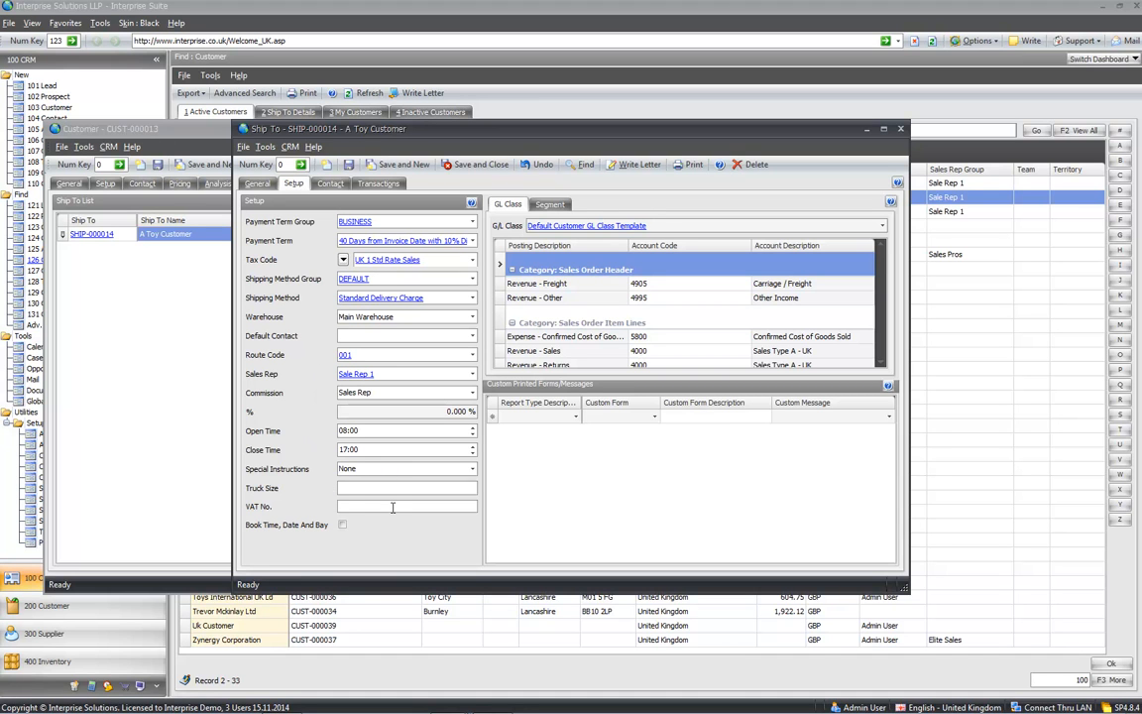
pyautogui.click(365, 186)
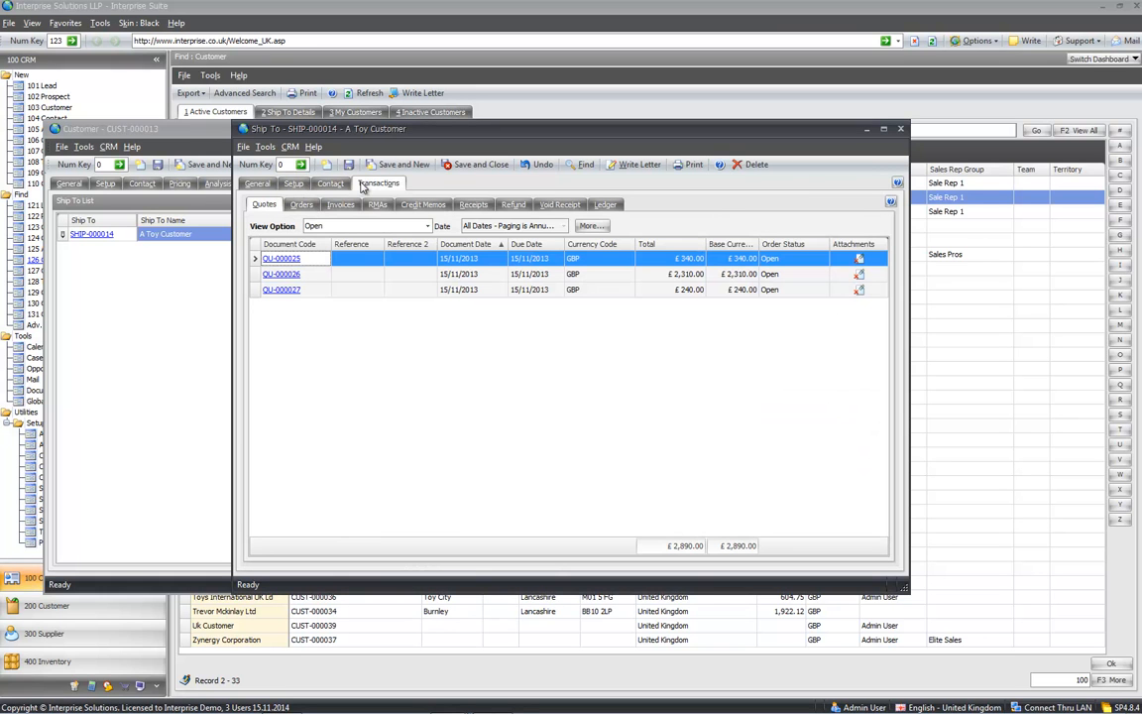
pyautogui.click(257, 185)
pyautogui.click(457, 166)
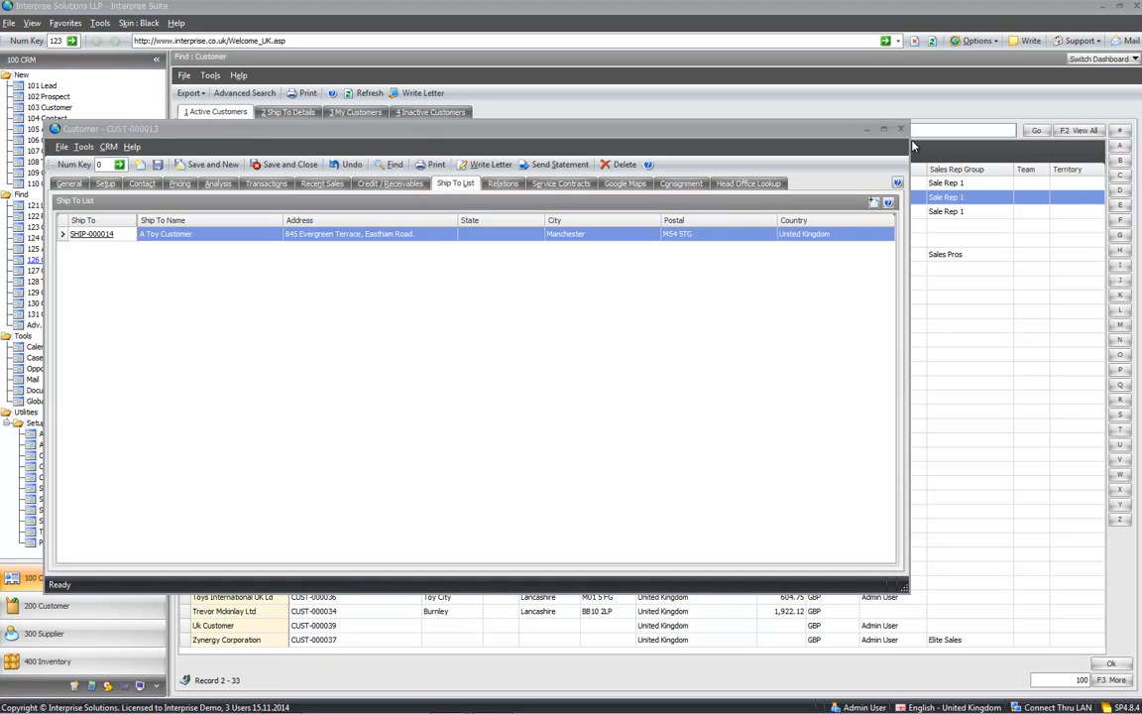
# - Reposition the Customer window, view its General tab, then close CUST-000013
pyautogui.moveTo(500, 129); pyautogui.dragTo(694, 164)
pyautogui.click(265, 220)
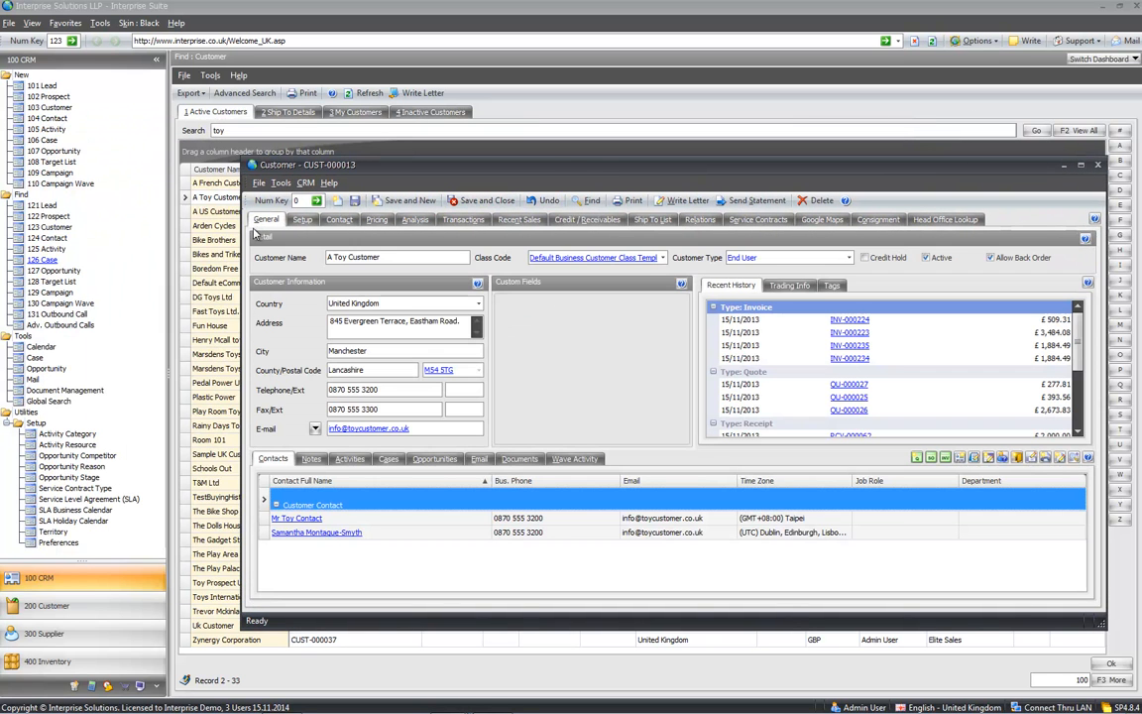
pyautogui.moveTo(583, 174); pyautogui.dragTo(499, 150)
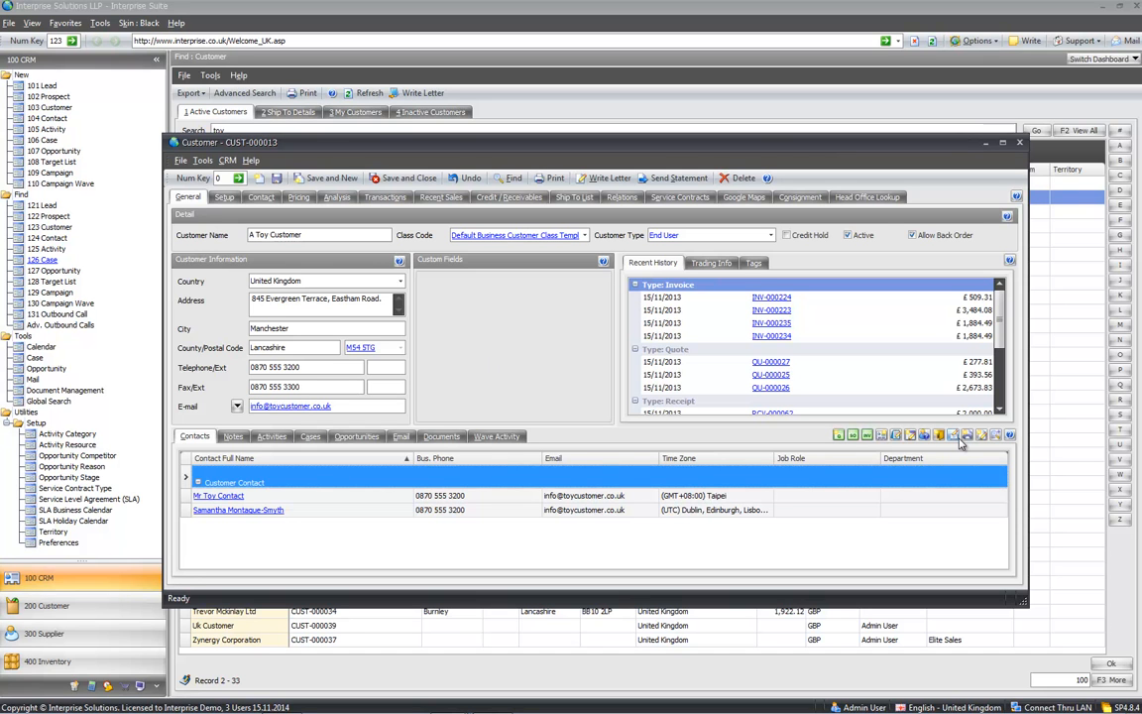
pyautogui.click(1016, 145)
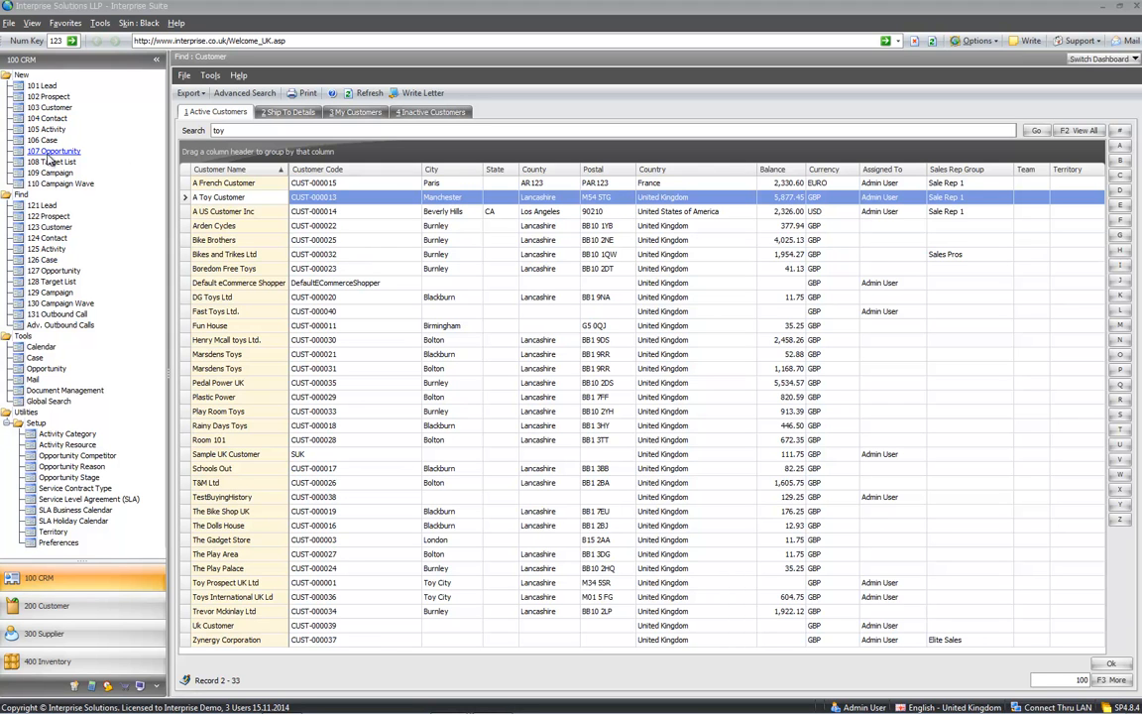
# - Start a target list from Customers and Prospects, all contacts, described 'Customer & Prospects in UK'
pyautogui.click(47, 164)
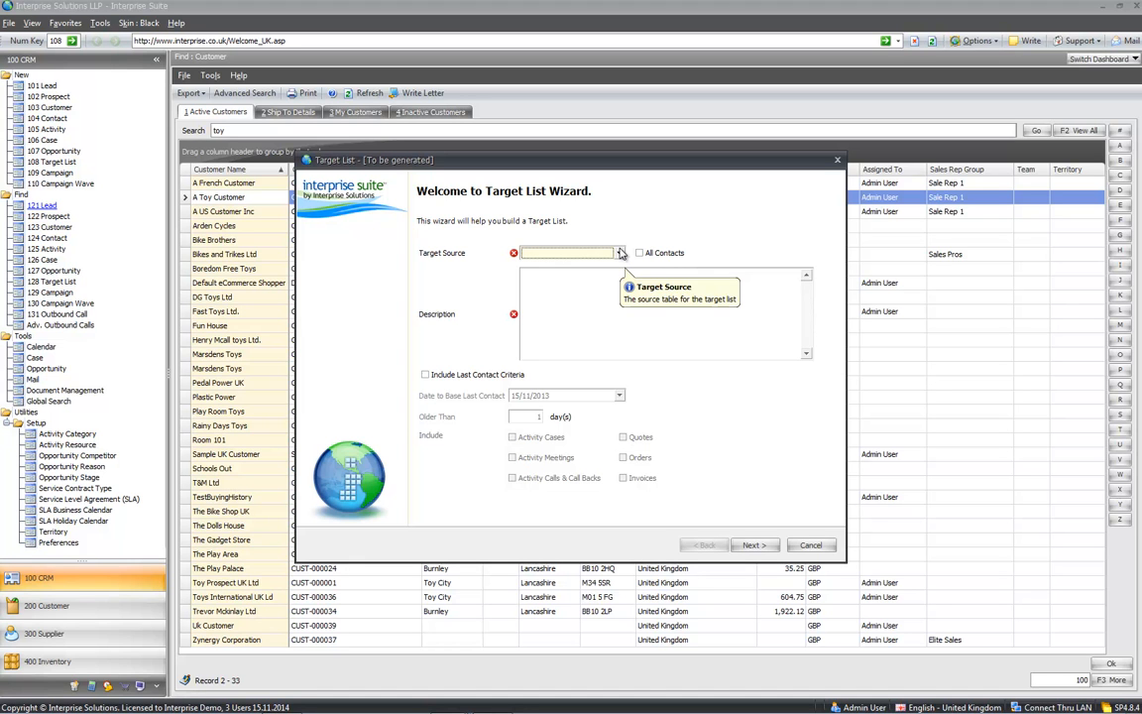
pyautogui.click(620, 253)
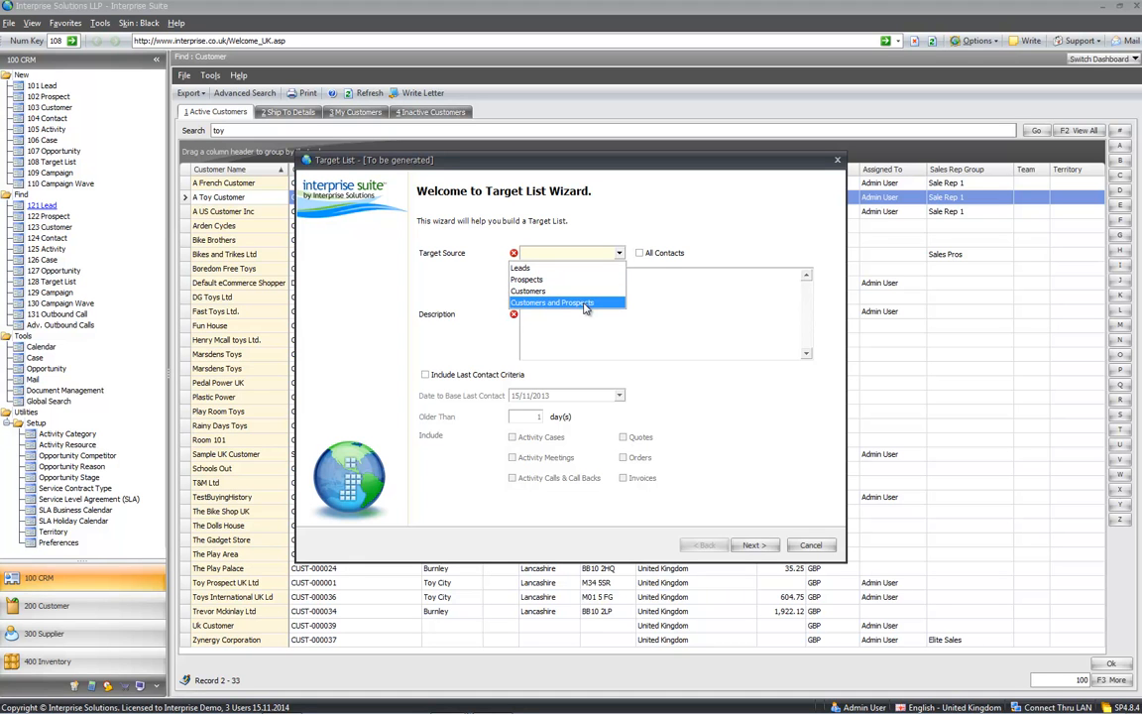
pyautogui.click(585, 309)
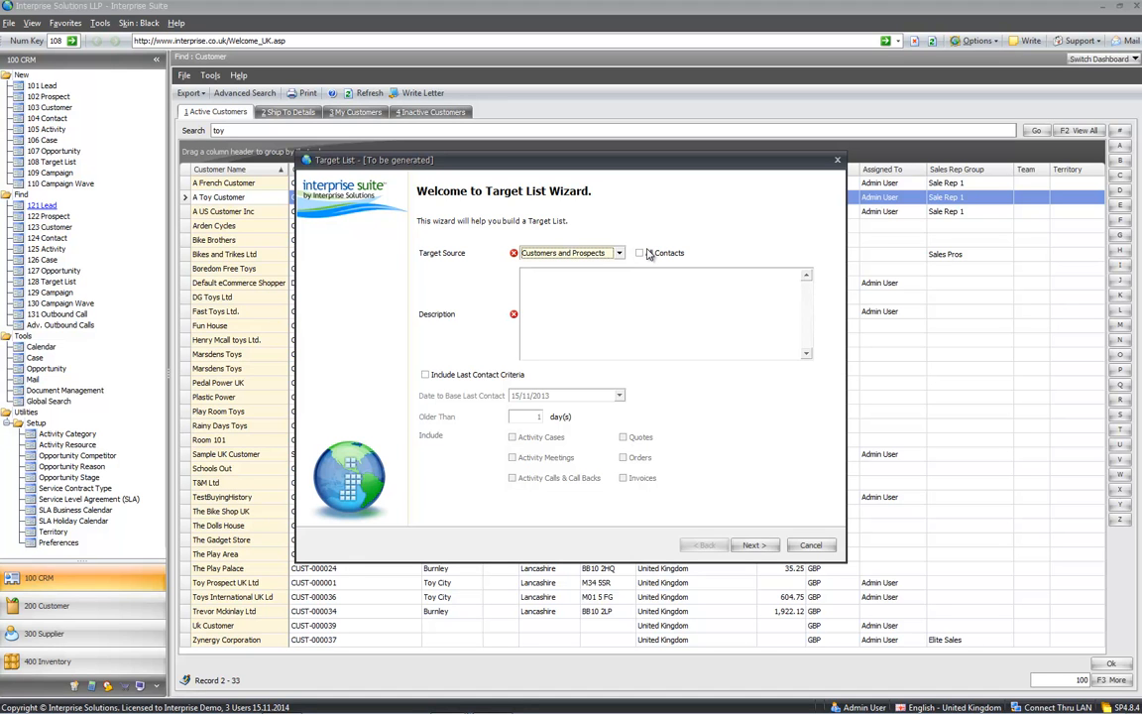
pyautogui.click(644, 254)
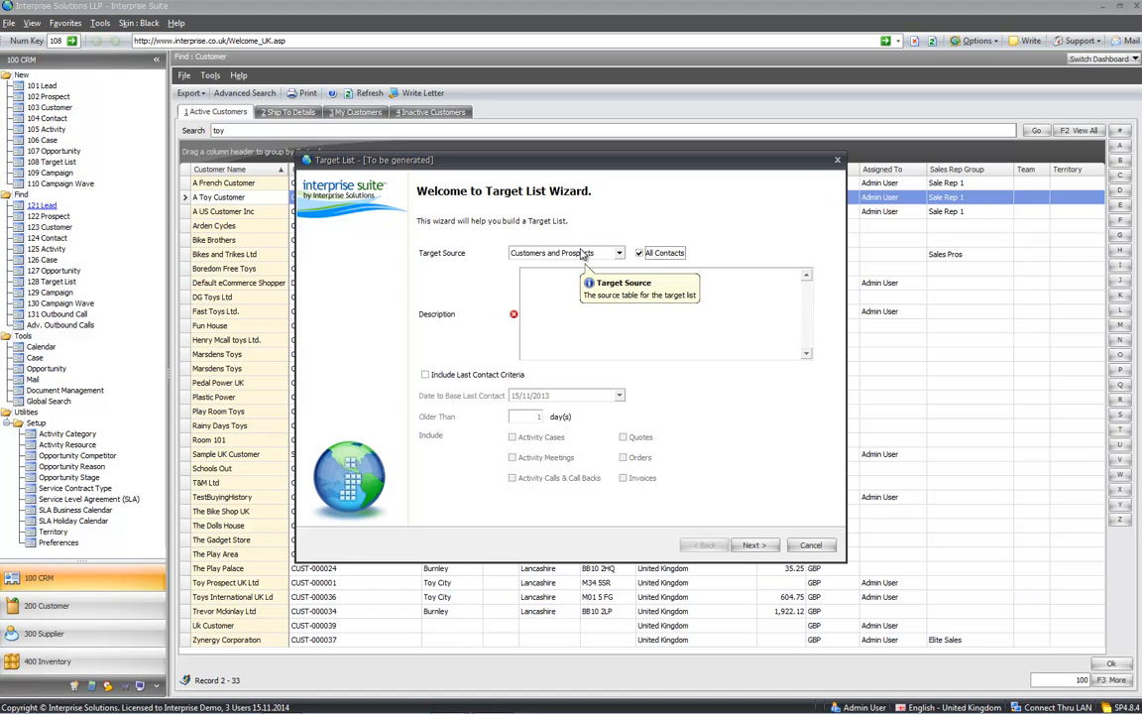
pyautogui.click(570, 275)
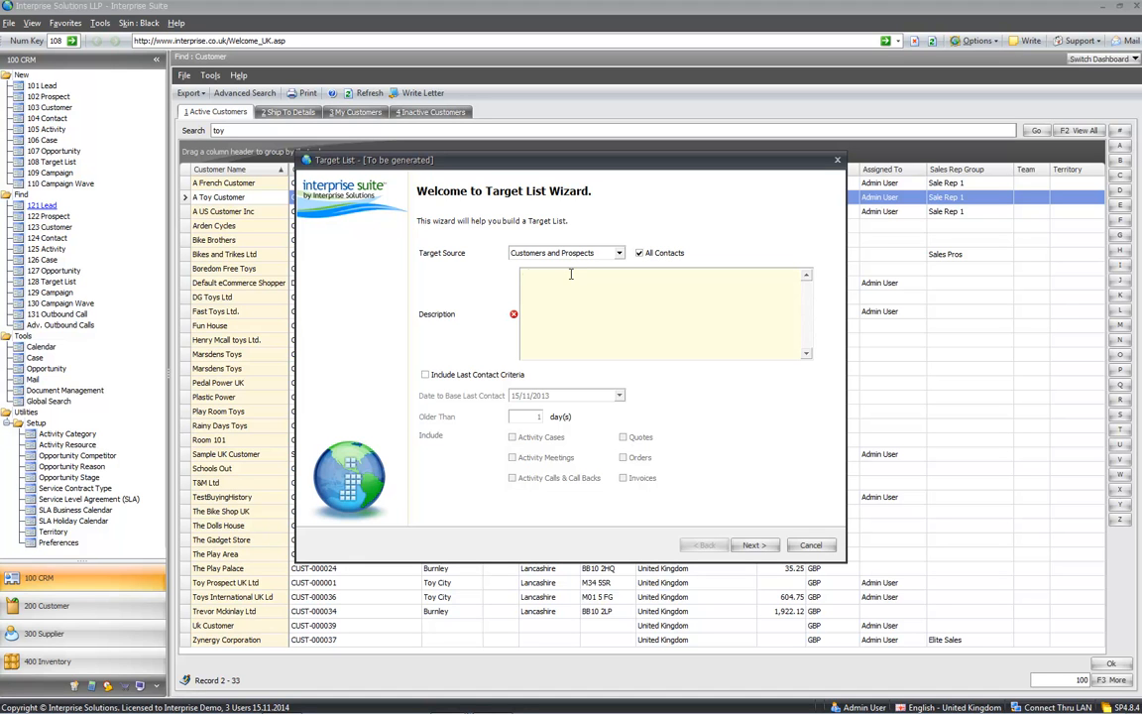
pyautogui.write('Customer & Prospects in UK')
pyautogui.press('Tab')
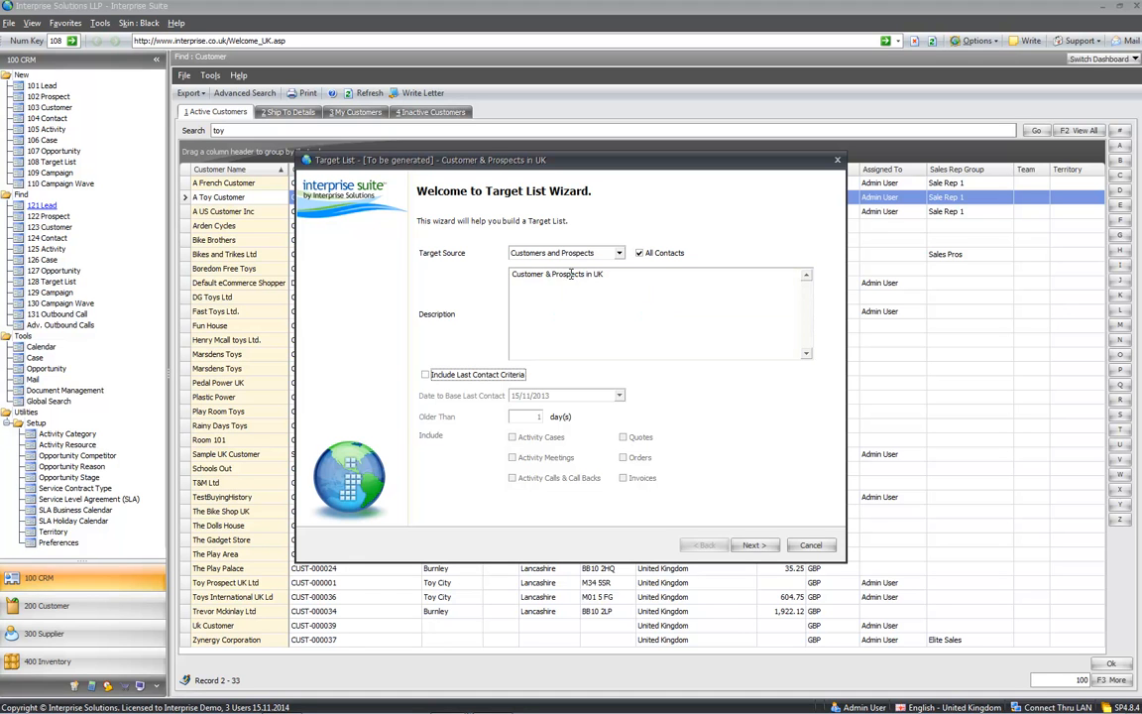
# - Try last-contact criteria (120 days; cases, meetings, calls, quotes, orders), then switch it off
pyautogui.click(428, 375)
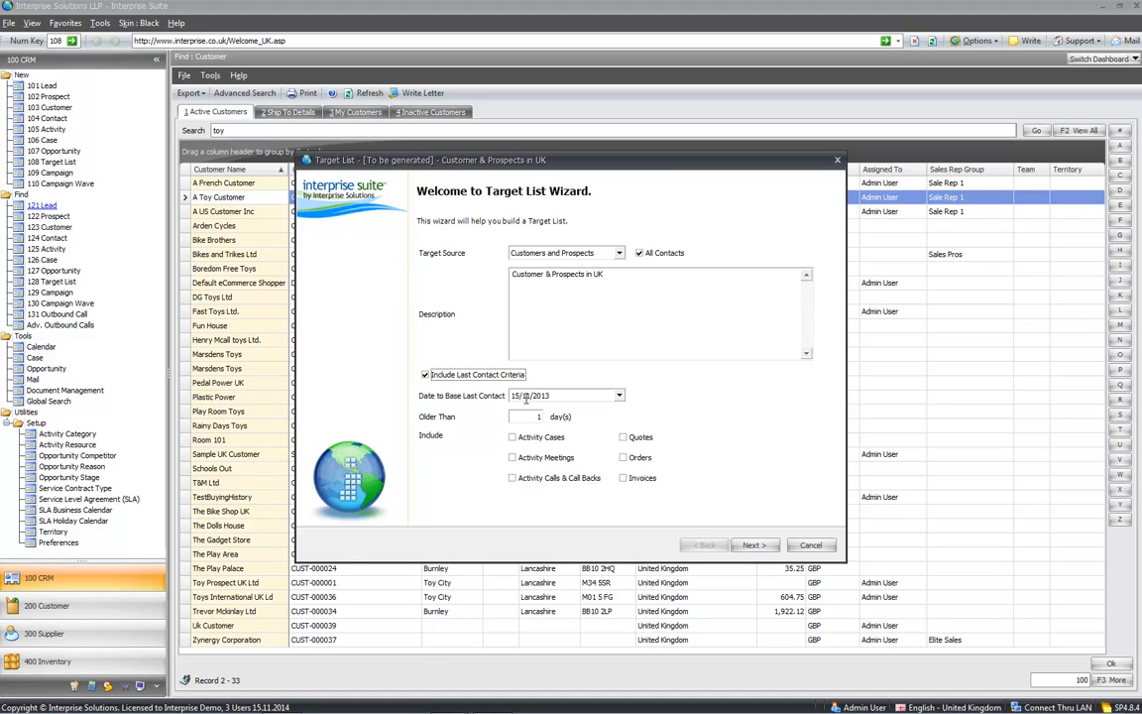
pyautogui.moveTo(535, 417); pyautogui.dragTo(553, 415)
pyautogui.write('120')
pyautogui.press('Tab')
pyautogui.click(512, 437)
pyautogui.click(511, 457)
pyautogui.click(512, 478)
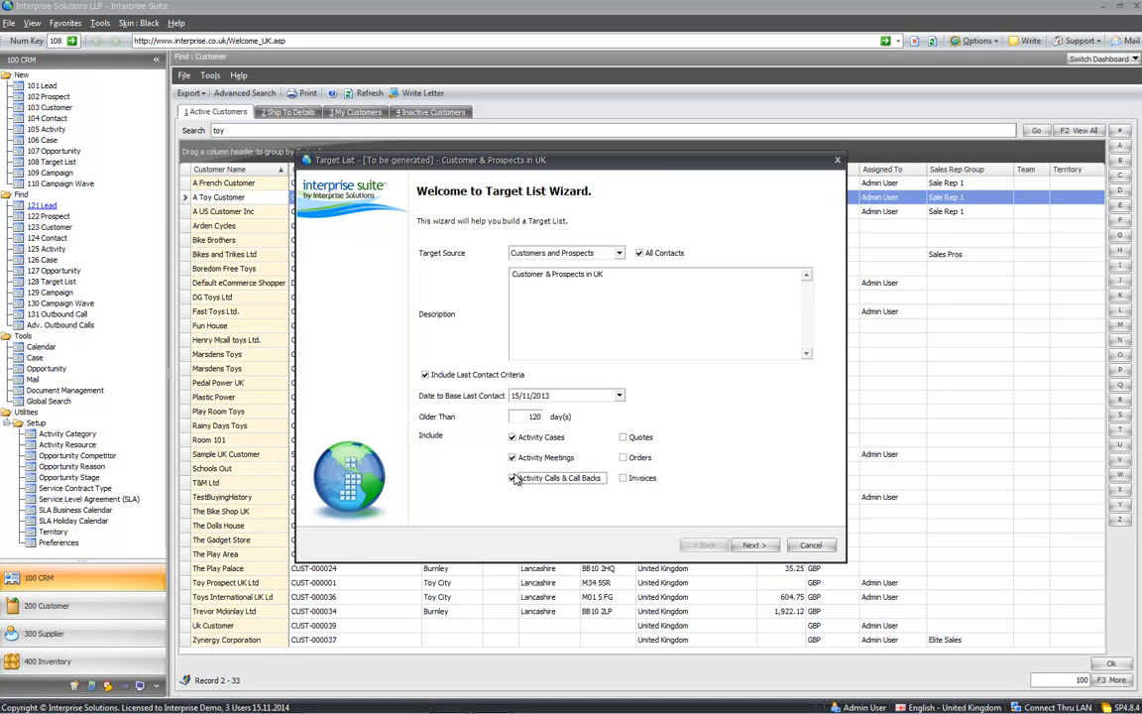
pyautogui.click(622, 437)
pyautogui.click(623, 458)
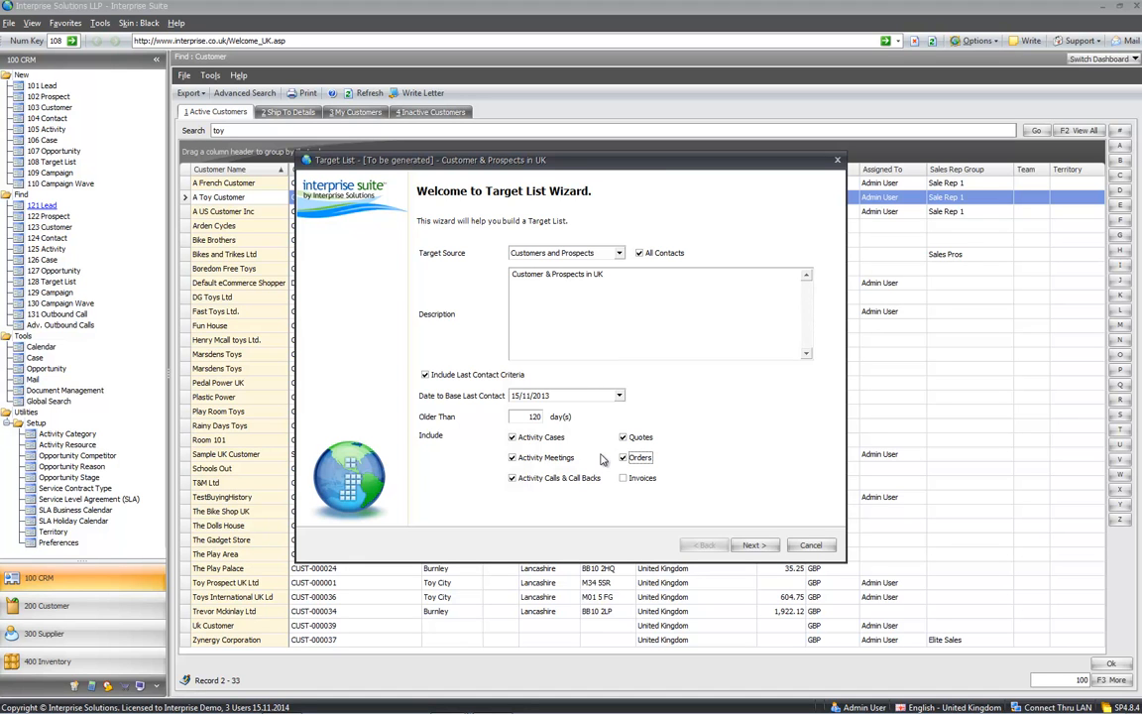
pyautogui.click(425, 375)
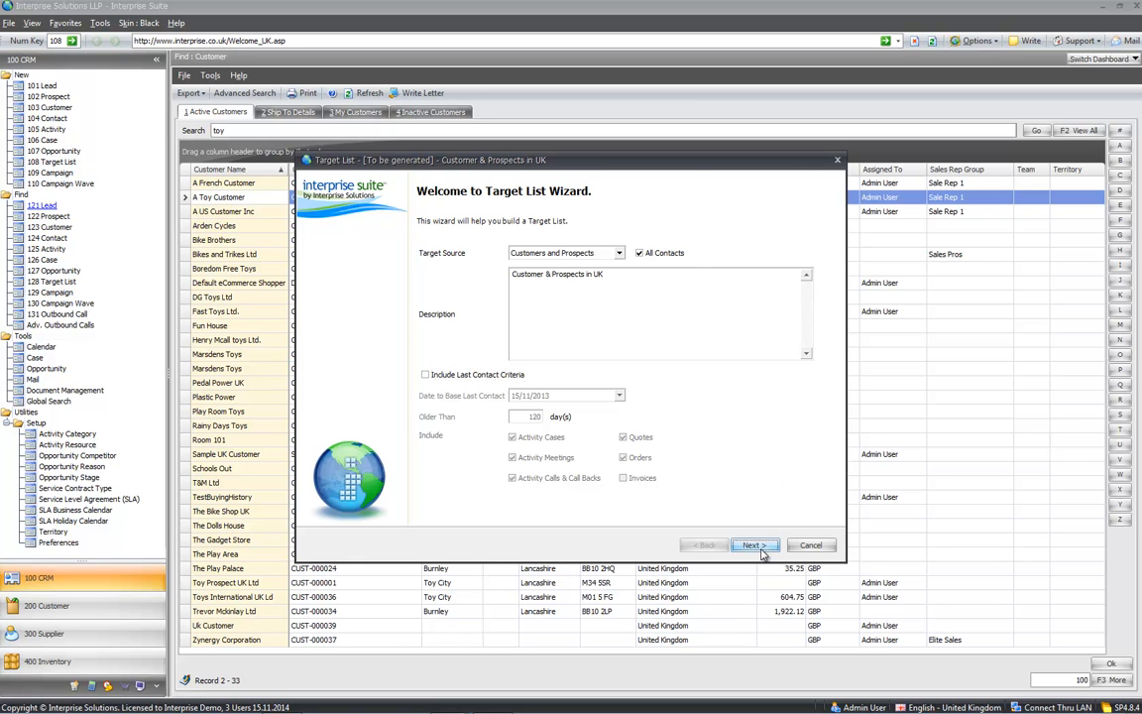
# - Move to the Condition page and search the condition fields for 'country'
pyautogui.click(753, 545)
pyautogui.click(370, 238)
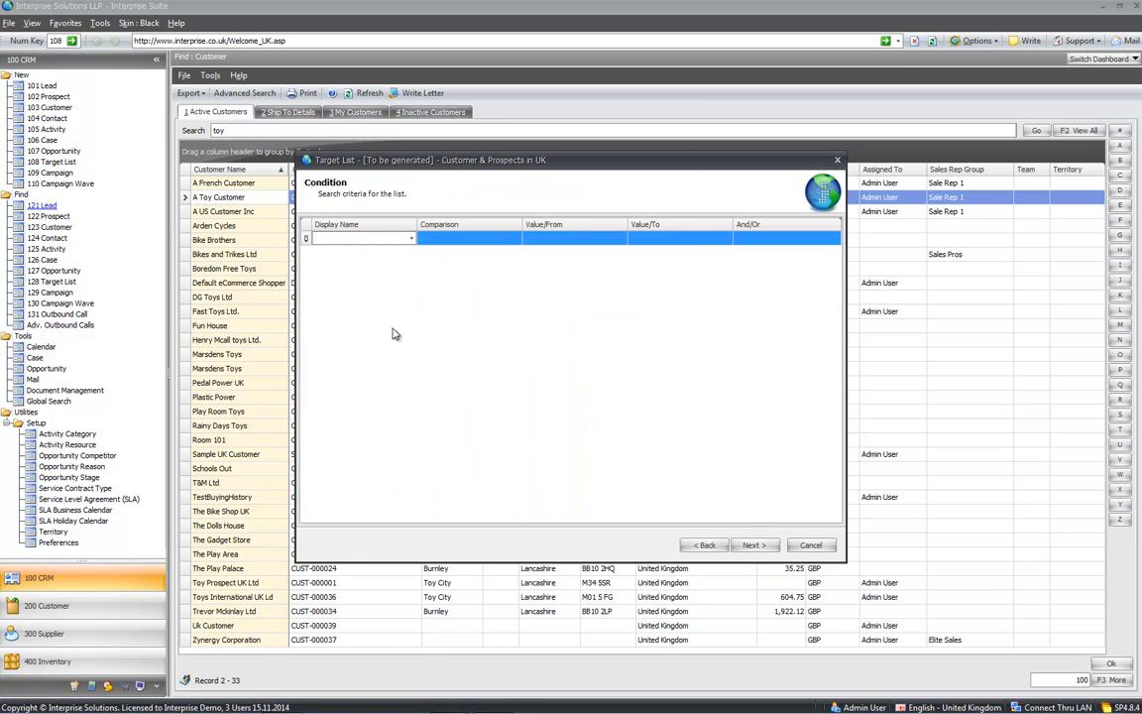
pyautogui.click(410, 238)
pyautogui.write('country')
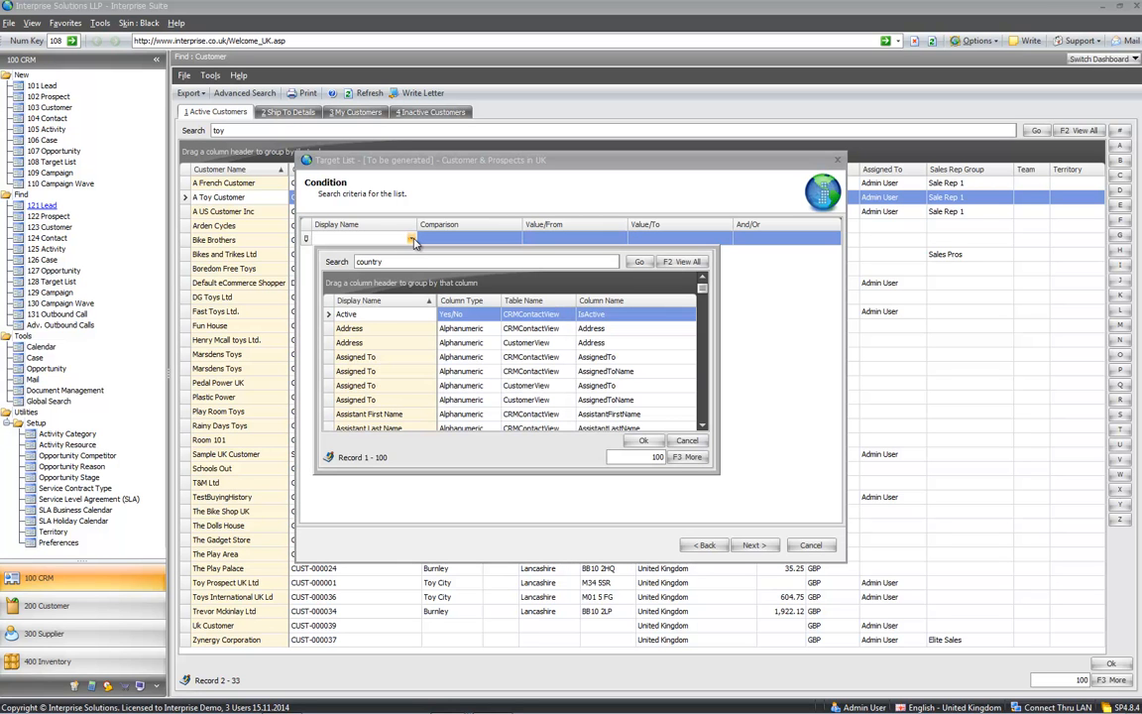
pyautogui.press('Return')
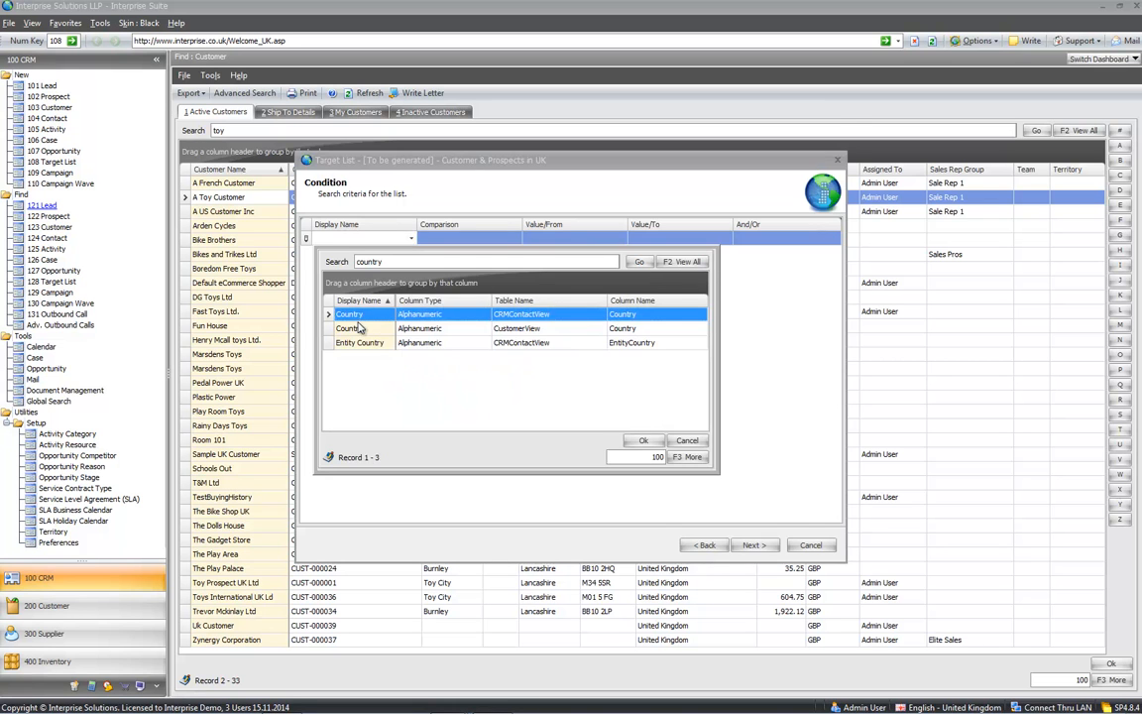
# - Set the condition CustomerView Country to United Kingdom and continue to Purchased History
pyautogui.doubleClick(360, 328)
pyautogui.click(581, 262)
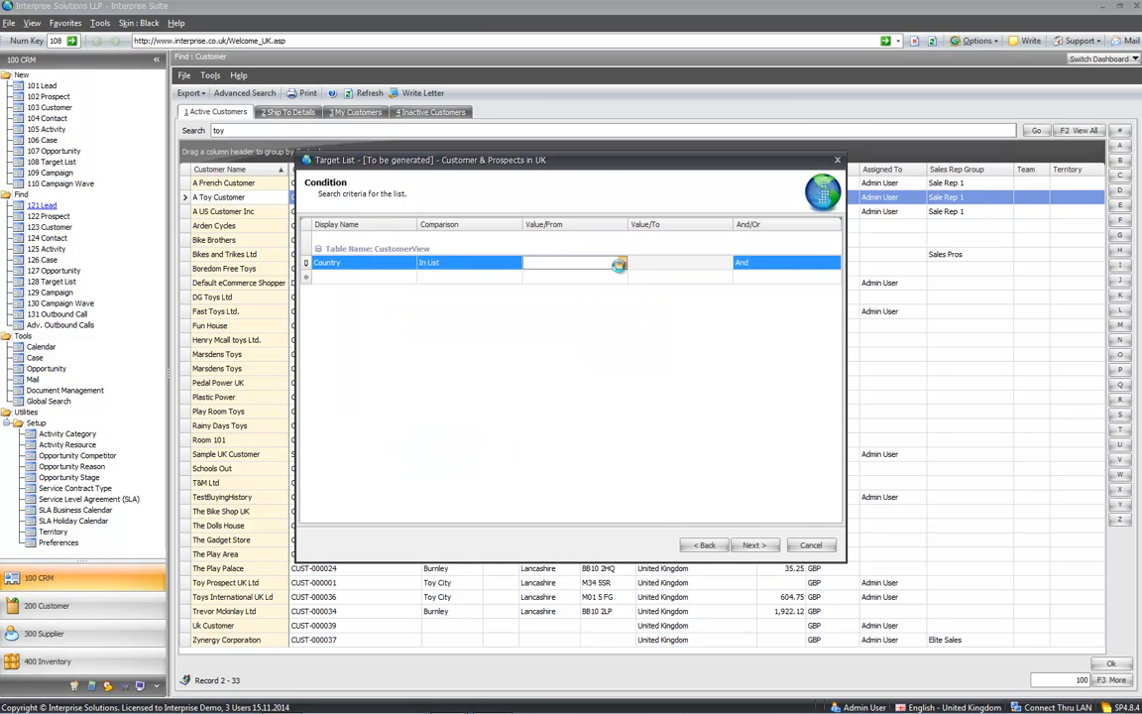
pyautogui.write('king')
pyautogui.press('Return')
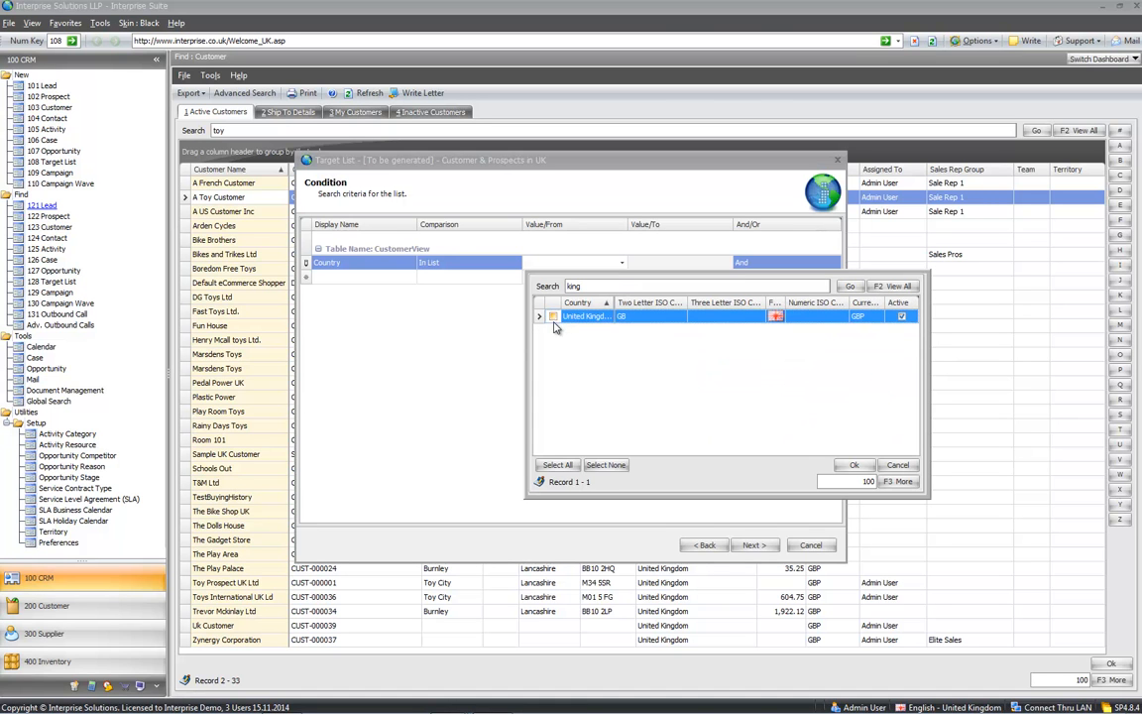
pyautogui.click(853, 464)
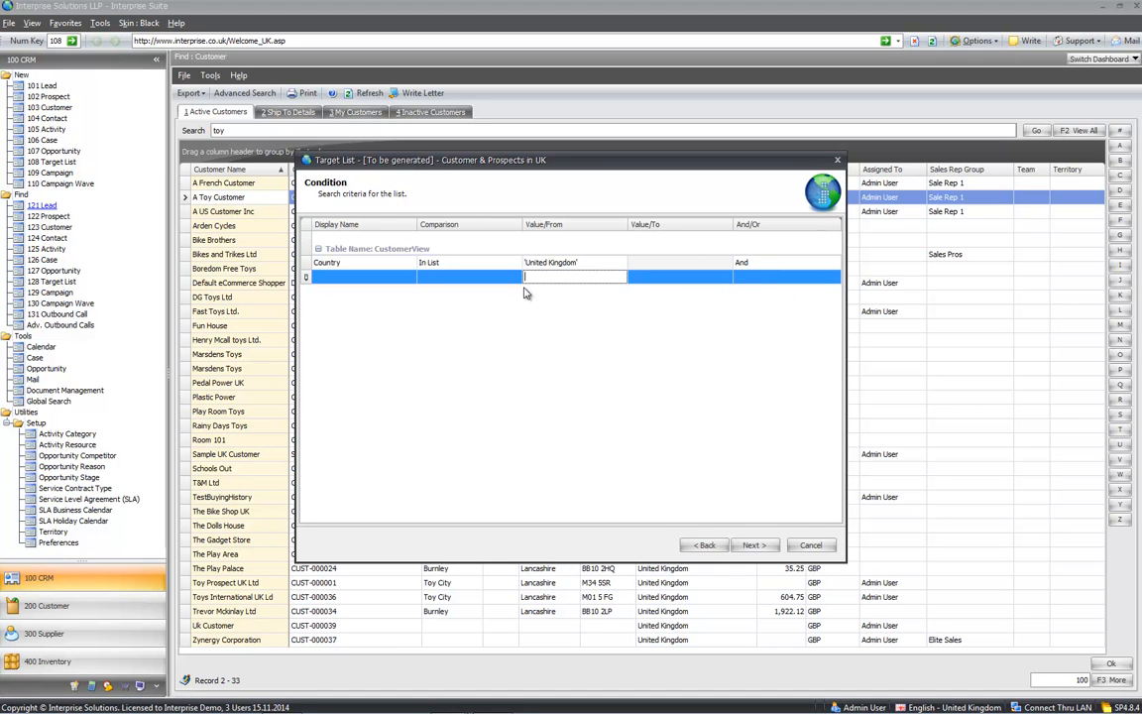
pyautogui.click(754, 545)
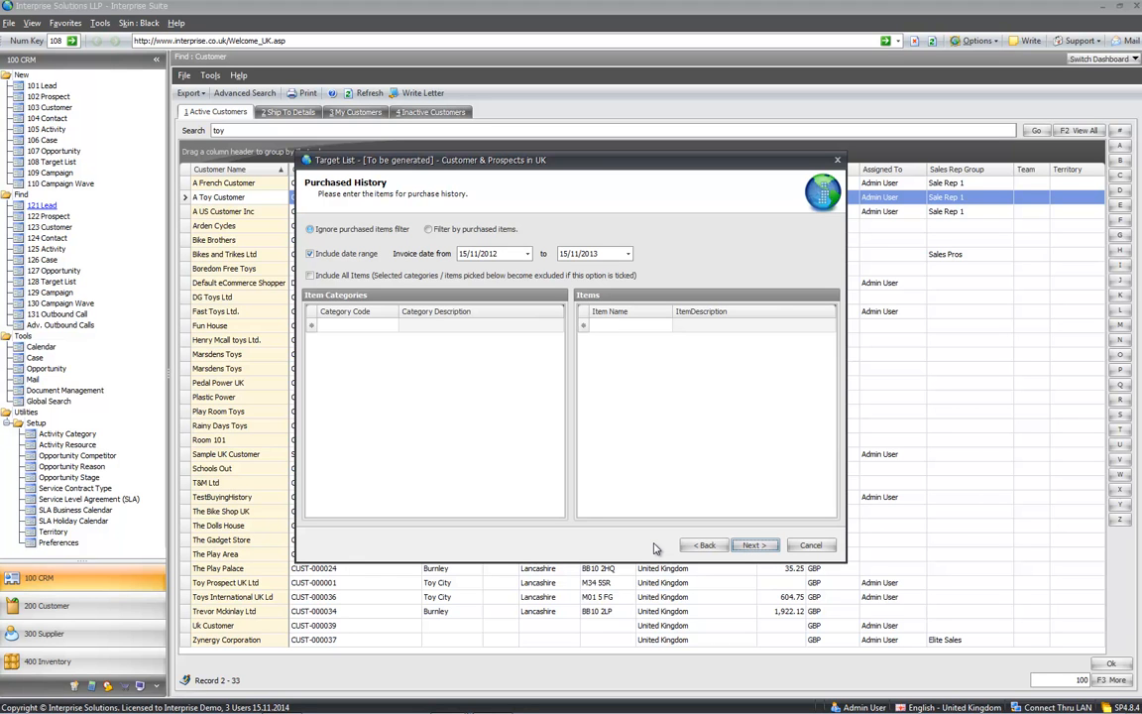
# - Step past the not-purchased and quoted history pages to generate 41 contacts and reach completion
pyautogui.click(752, 546)
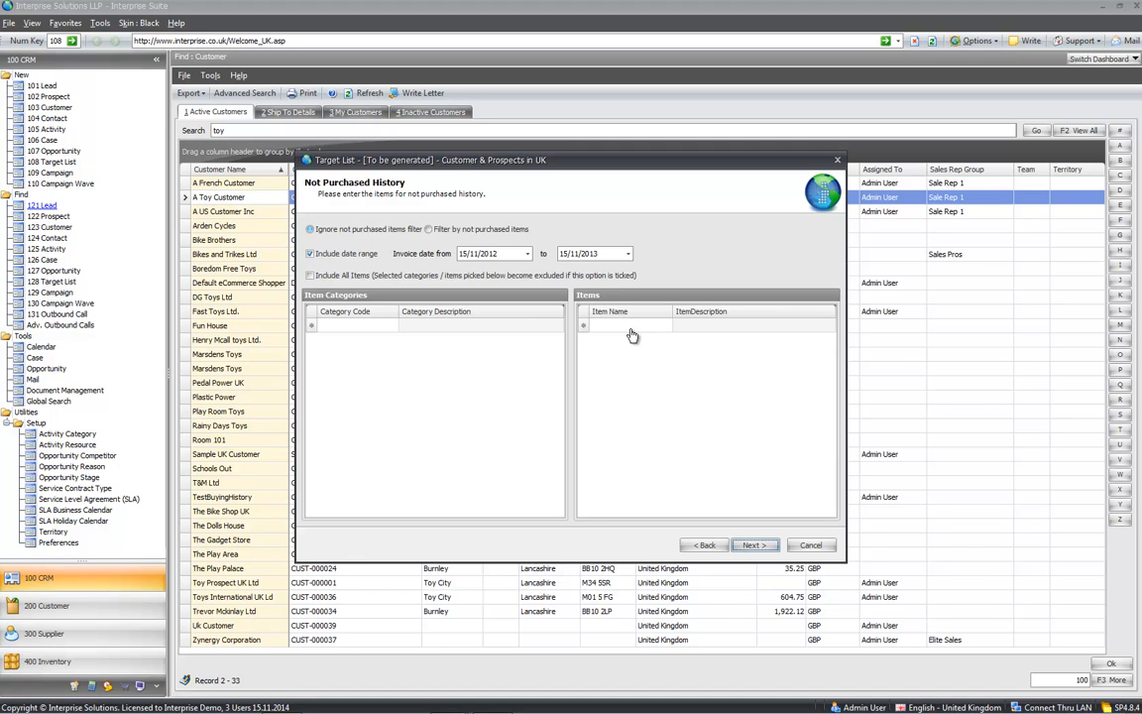
pyautogui.click(753, 545)
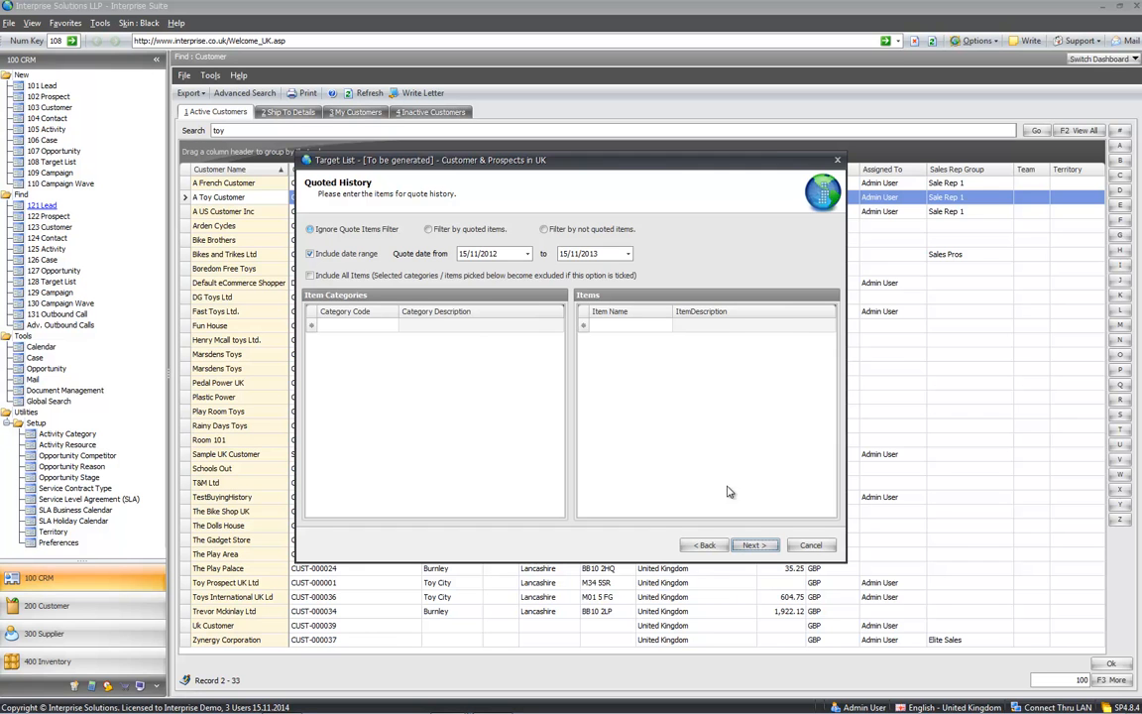
pyautogui.click(761, 546)
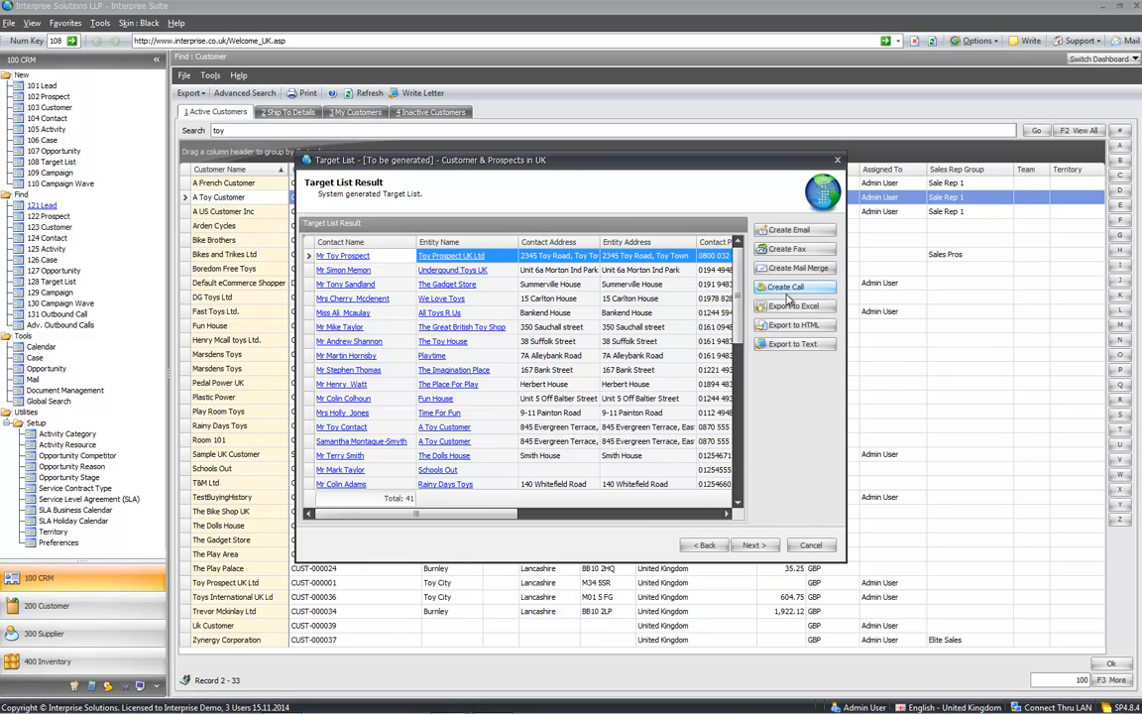
pyautogui.click(756, 546)
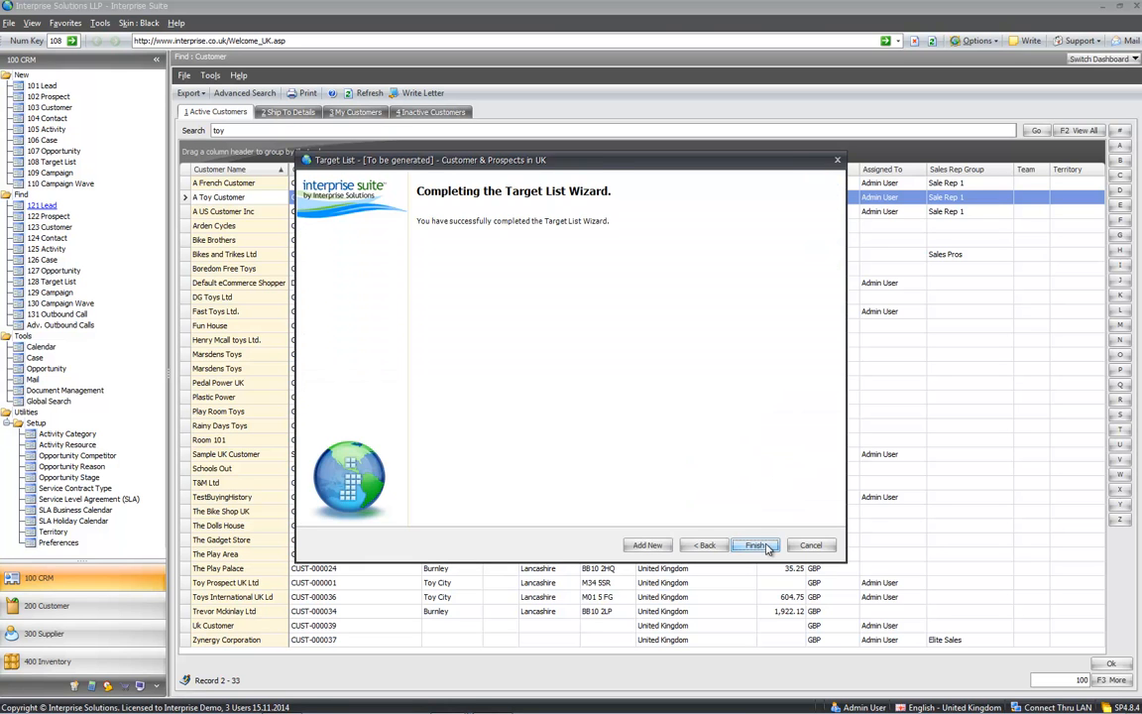
# - Finish the target list wizard and start a new campaign record from 109 Campaign
pyautogui.click(756, 545)
pyautogui.click(336, 269)
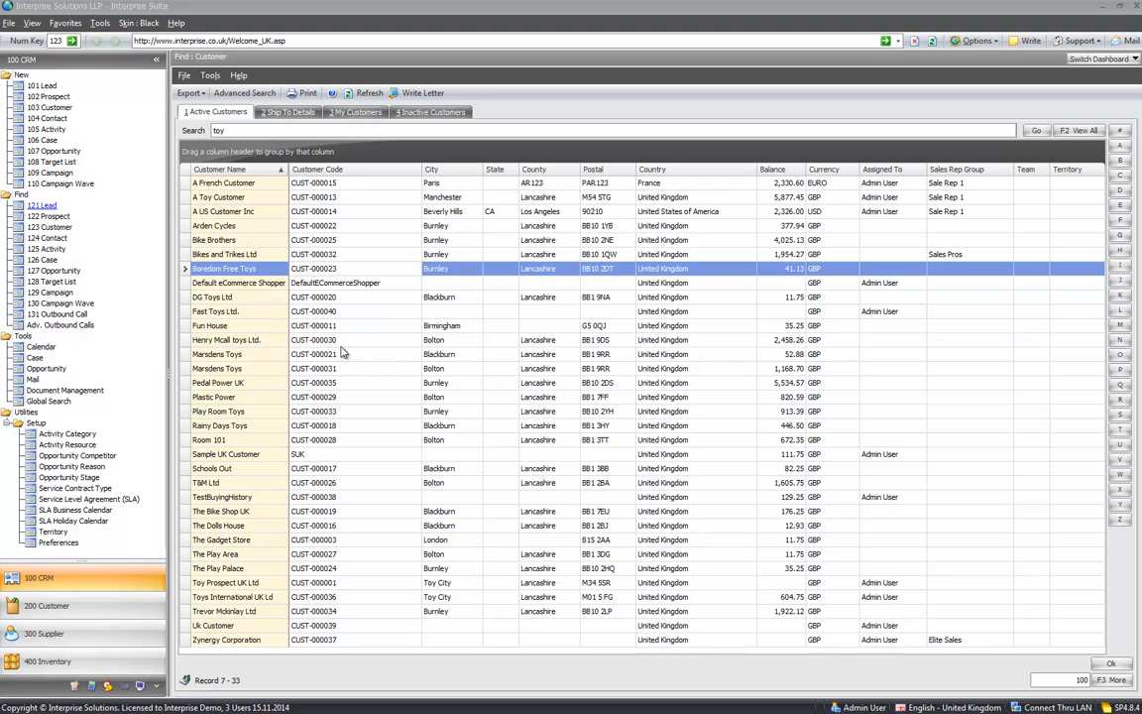
pyautogui.click(47, 173)
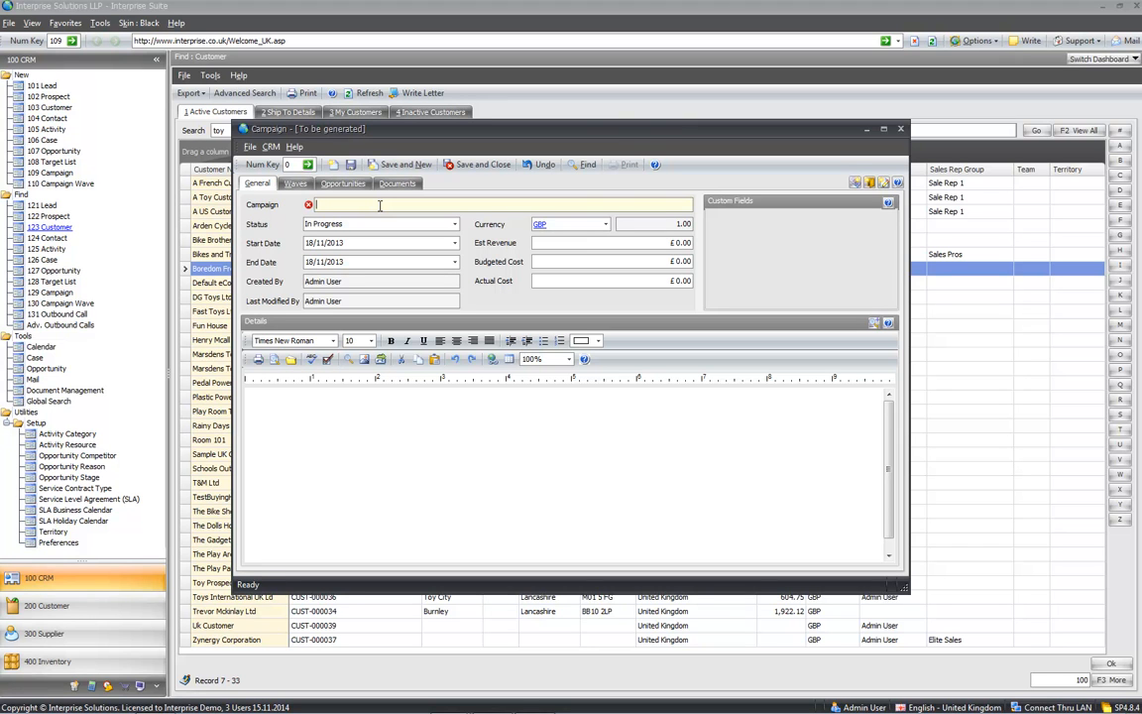
# - Name the campaign 'new campaign', save it, and add a new wave
pyautogui.write('new campaign')
pyautogui.press('Tab')
pyautogui.click(328, 530)
pyautogui.click(294, 184)
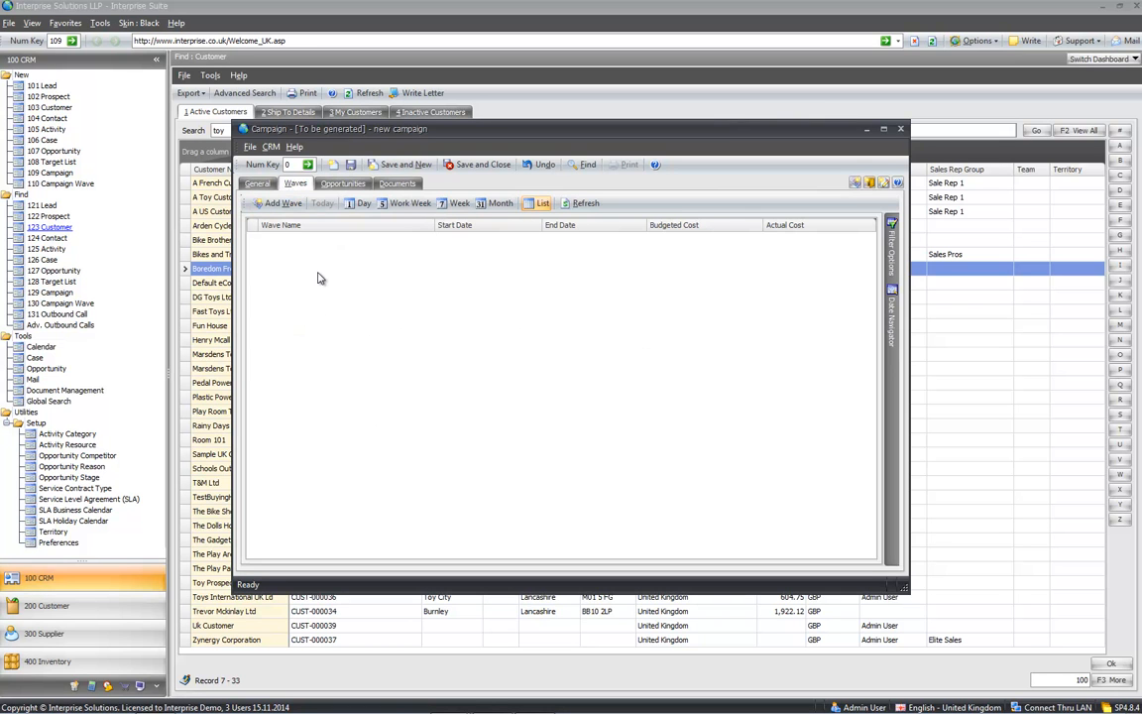
pyautogui.click(281, 203)
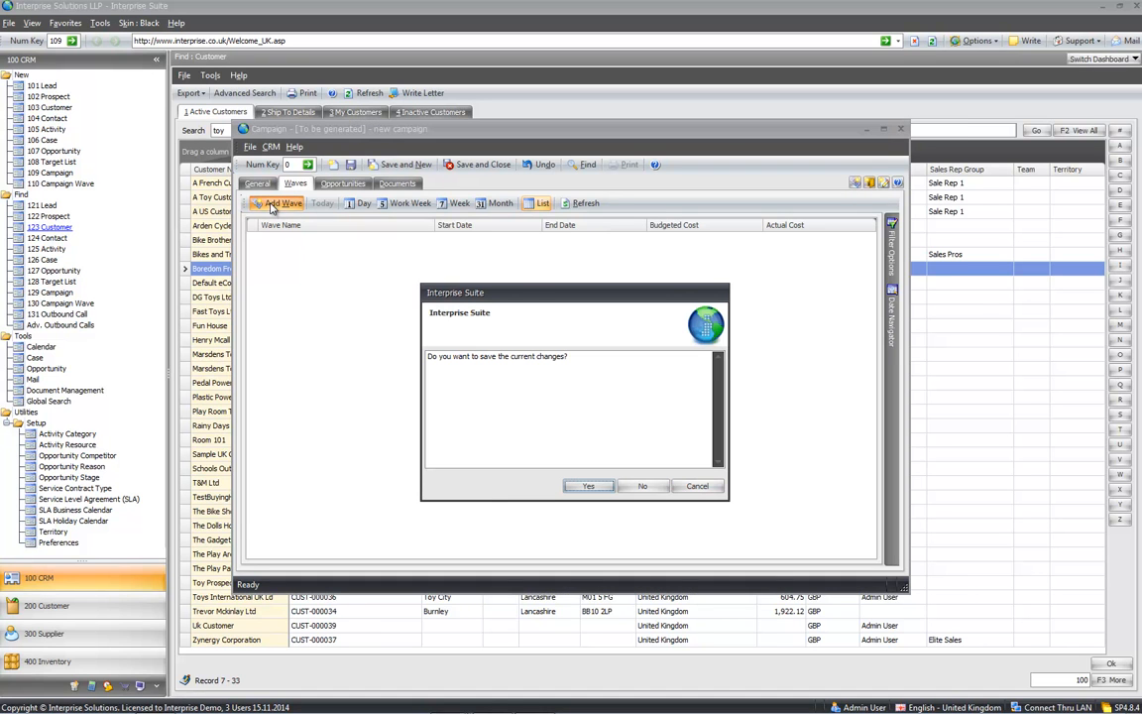
pyautogui.click(584, 486)
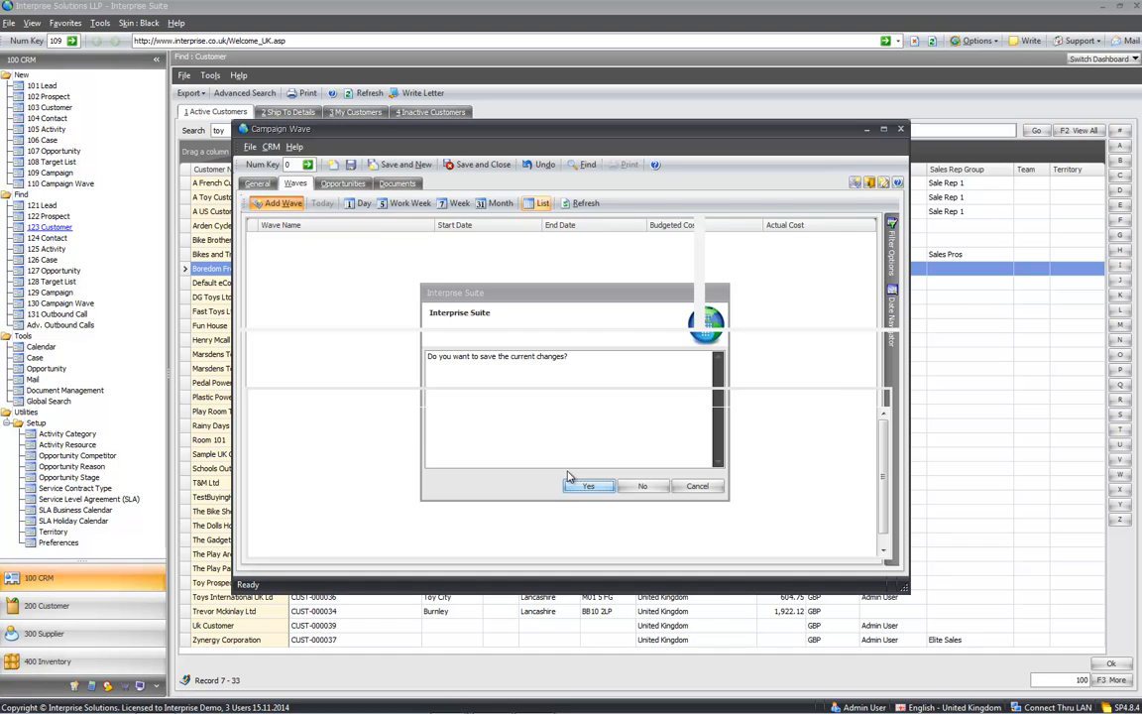
# - Name the wave 'Email NC' with type EMail and status In Progress
pyautogui.write('Email')
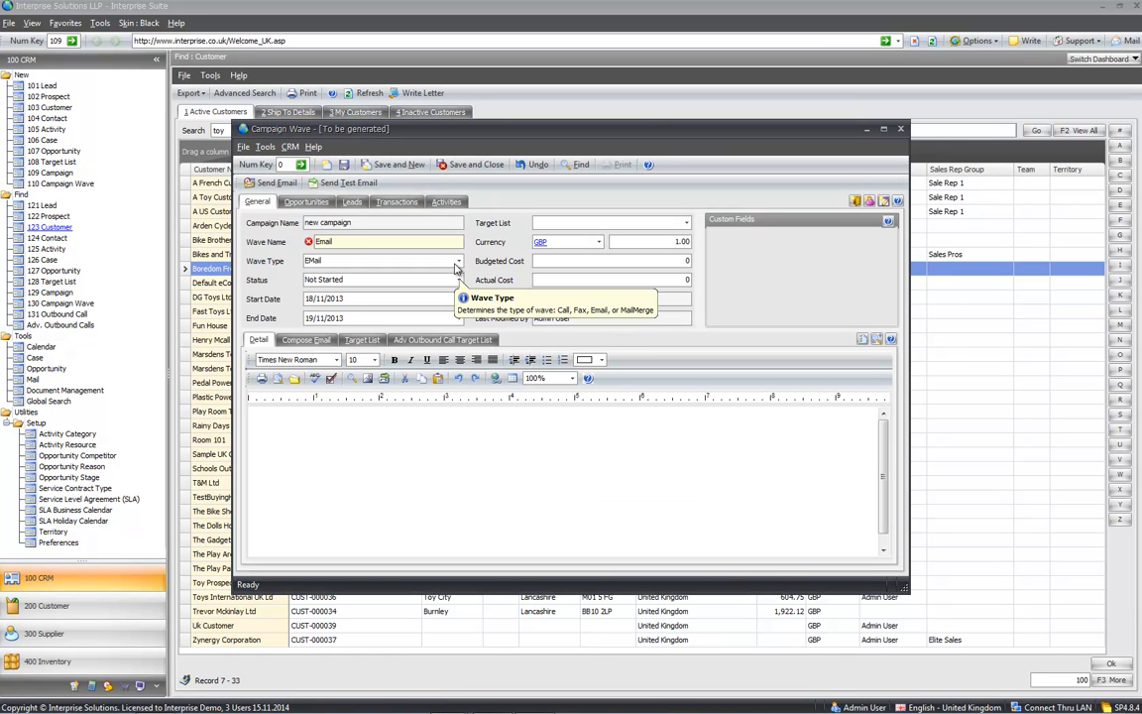
pyautogui.write(' NC')
pyautogui.press('Tab')
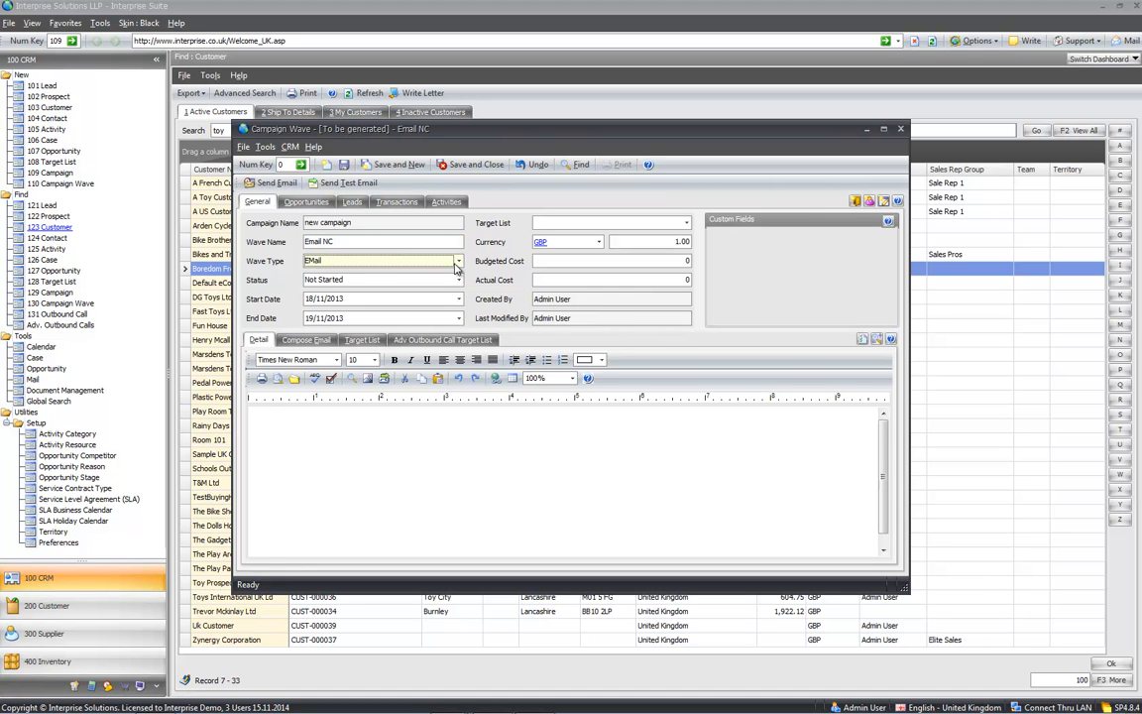
pyautogui.click(407, 260)
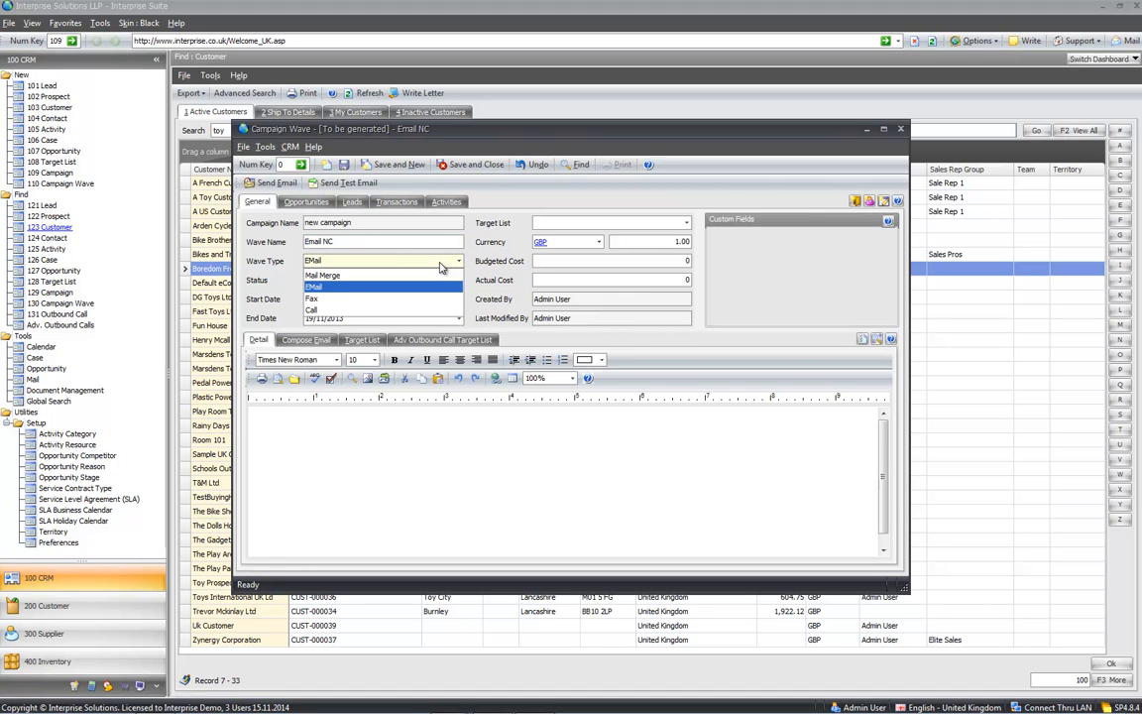
pyautogui.click(335, 288)
pyautogui.click(337, 279)
pyautogui.click(337, 297)
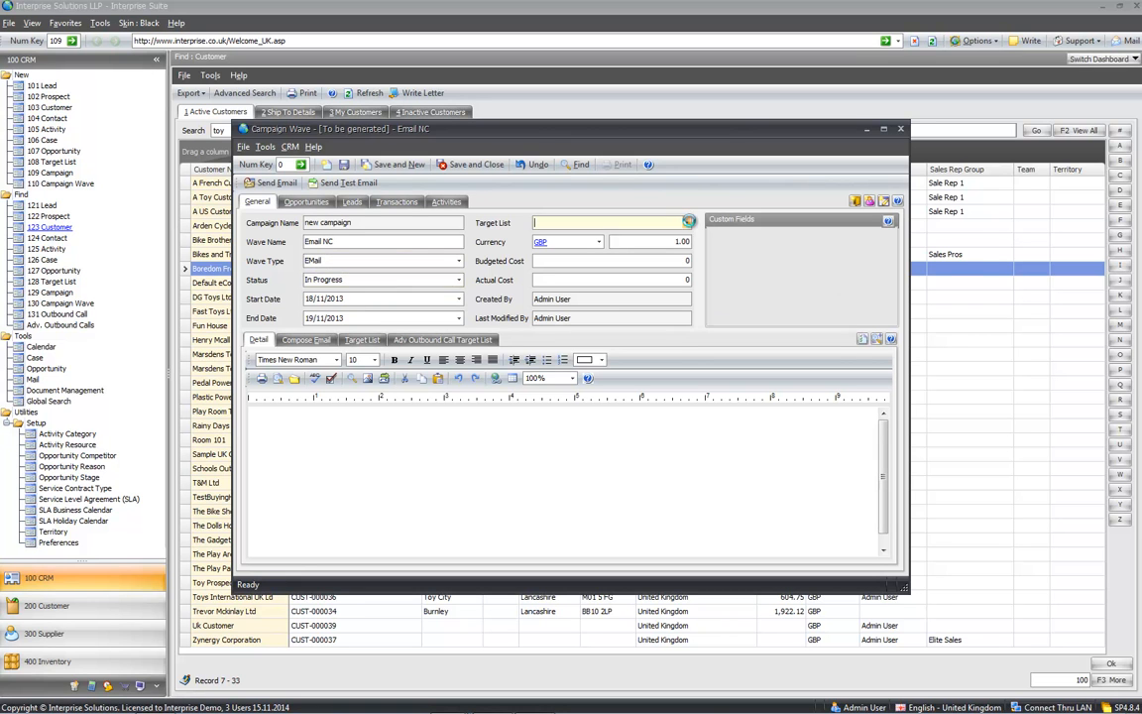
# - Target the Customer & Prospects in UK list, add note 'gugir', and view its contacts
pyautogui.click(617, 222)
pyautogui.click(613, 303)
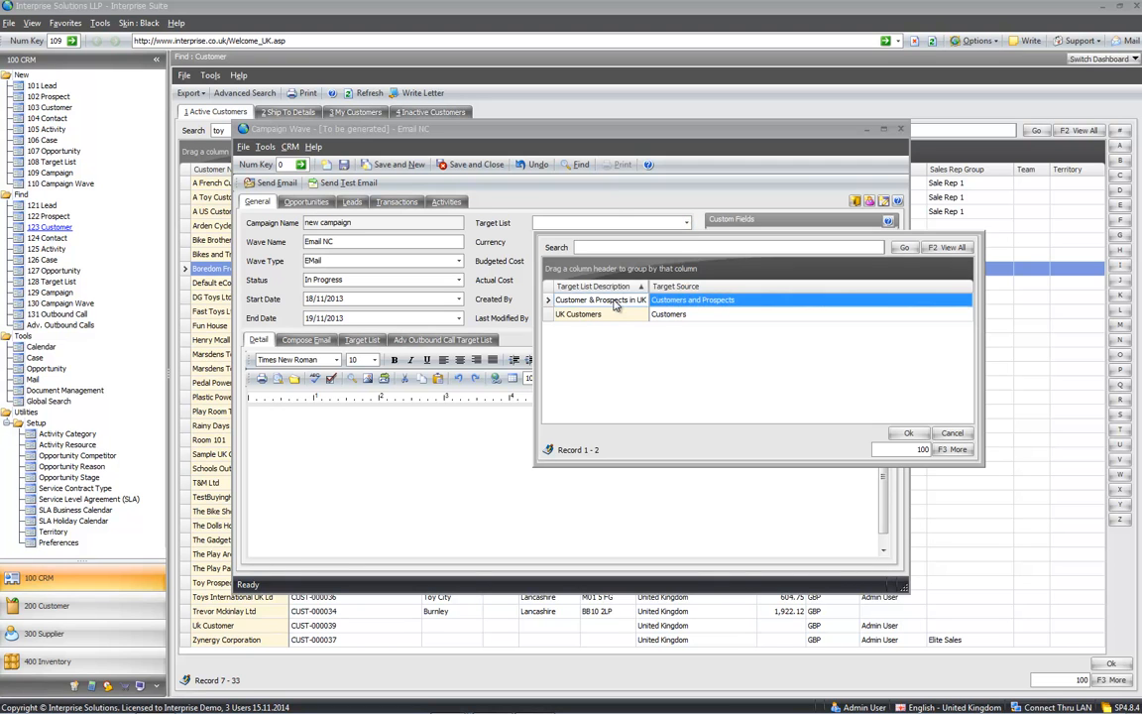
pyautogui.doubleClick(613, 303)
pyautogui.click(423, 432)
pyautogui.write('gugir')
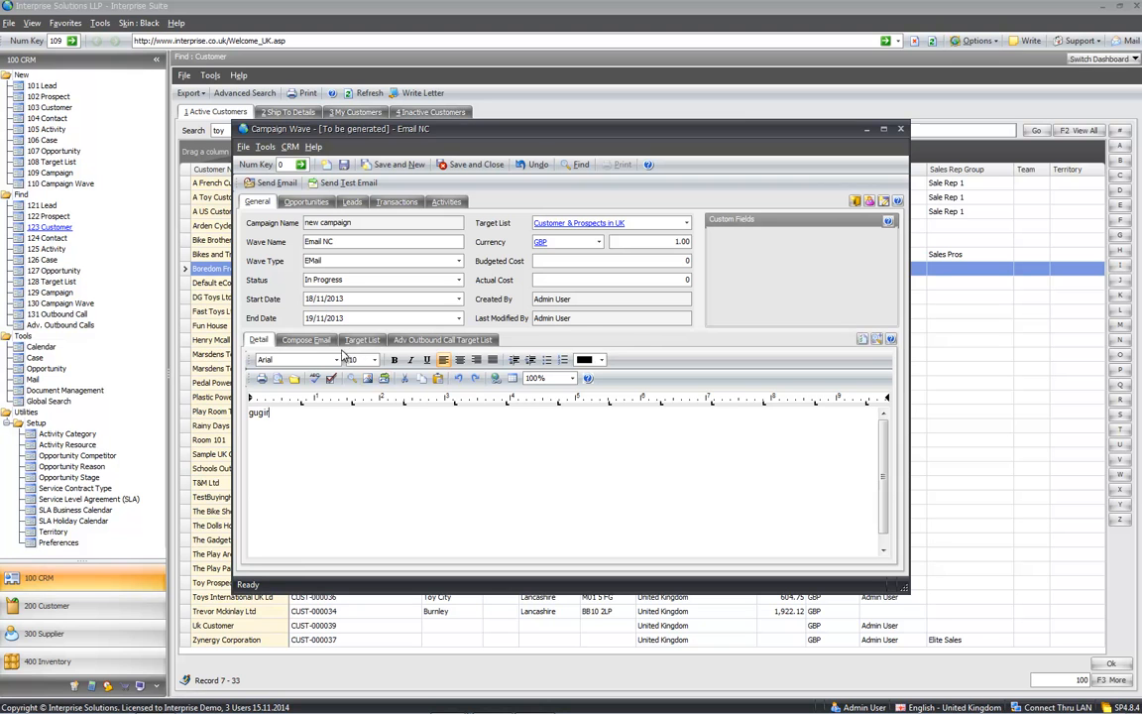
pyautogui.click(358, 340)
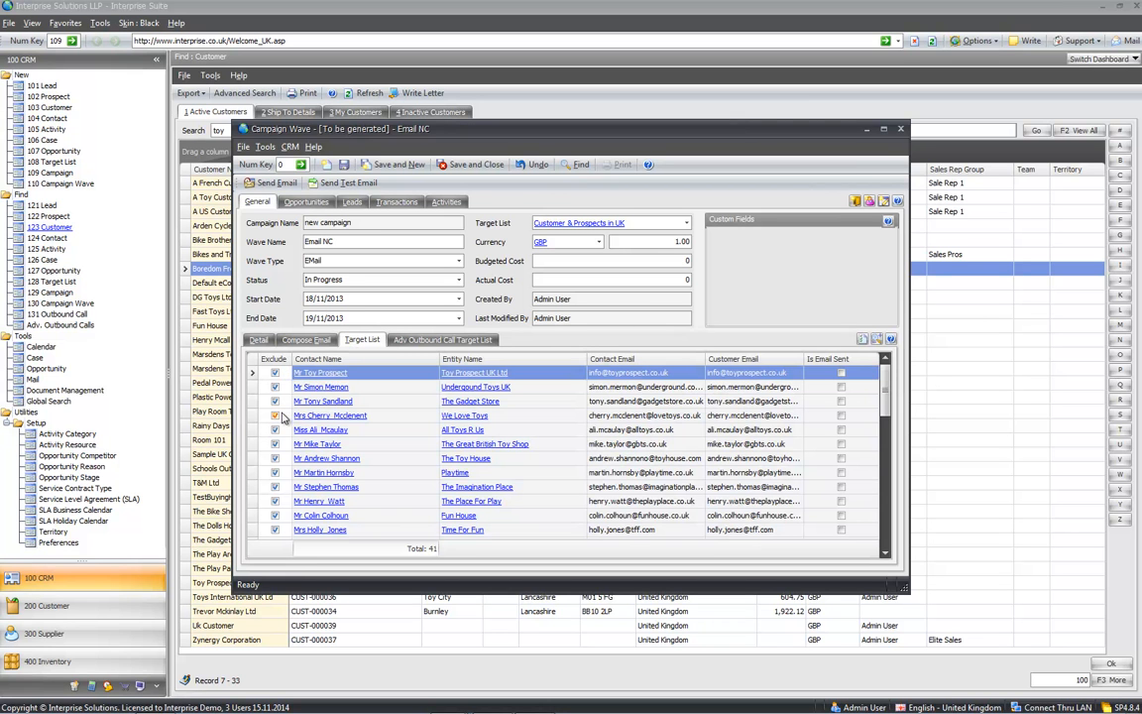
# - Check one contact's email setting, close it unsaved, then include all 41 contacts
pyautogui.click(322, 445)
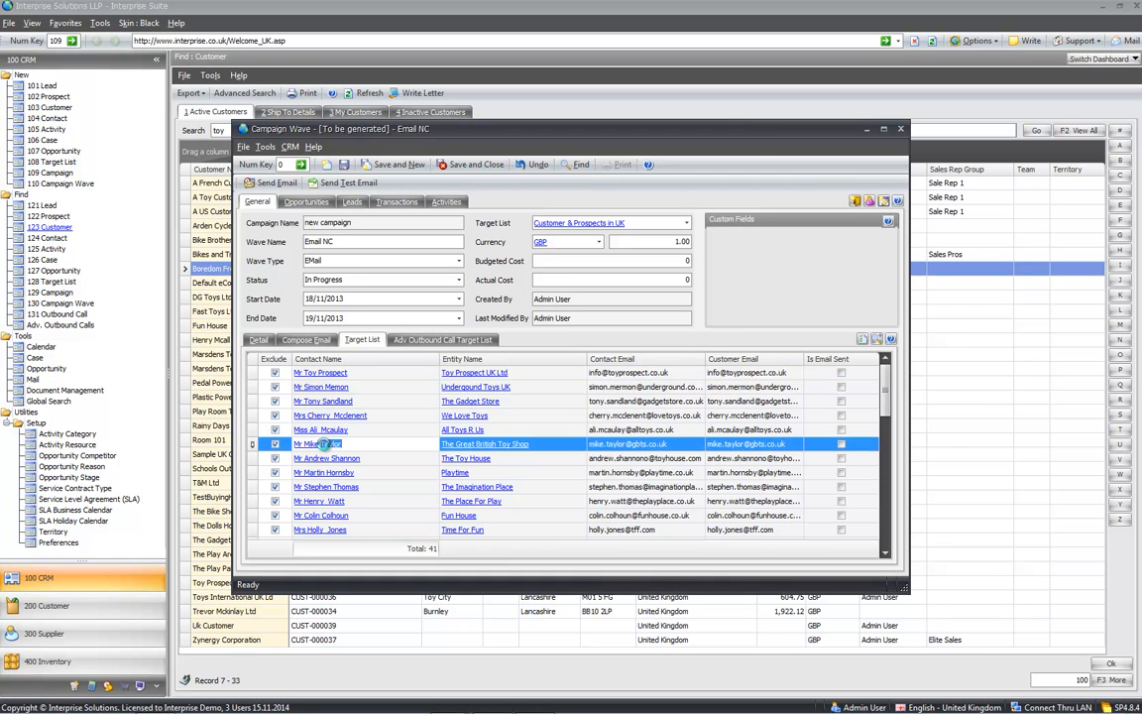
pyautogui.click(322, 445)
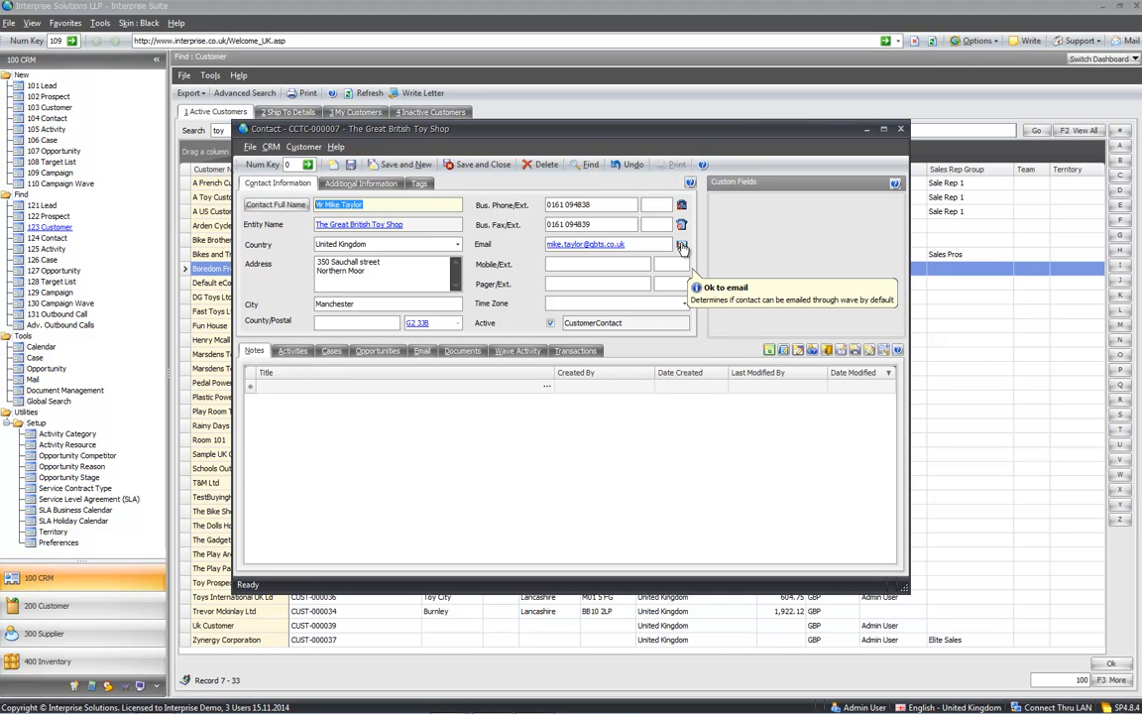
pyautogui.click(681, 246)
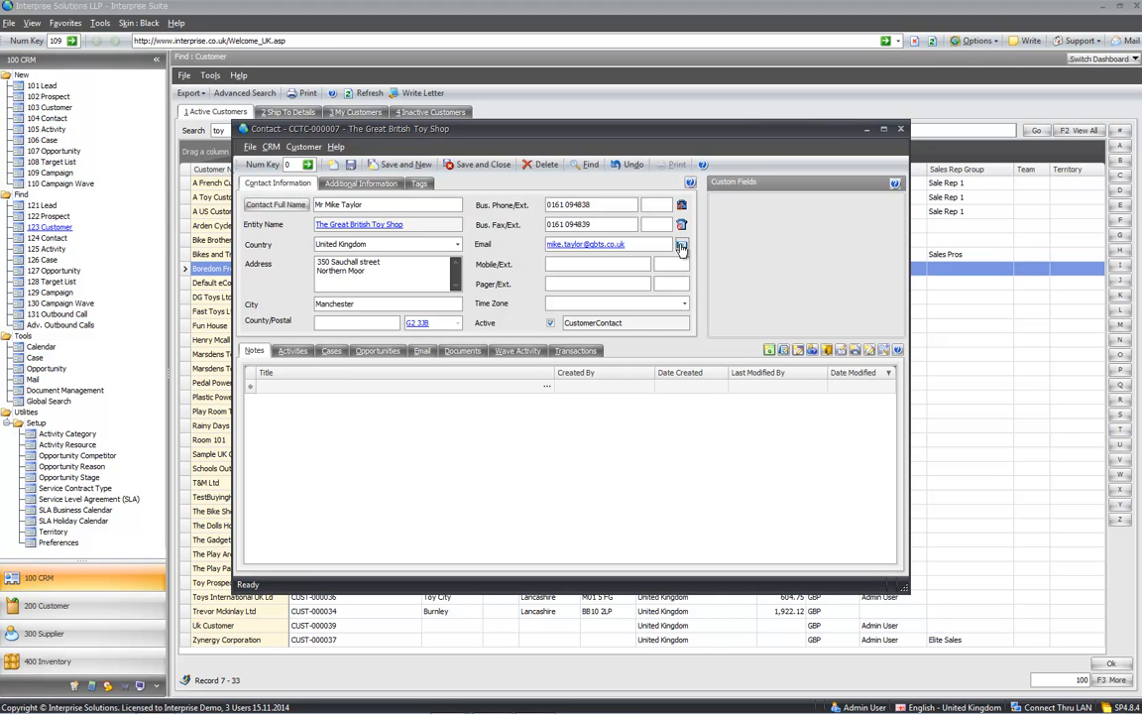
pyautogui.click(901, 129)
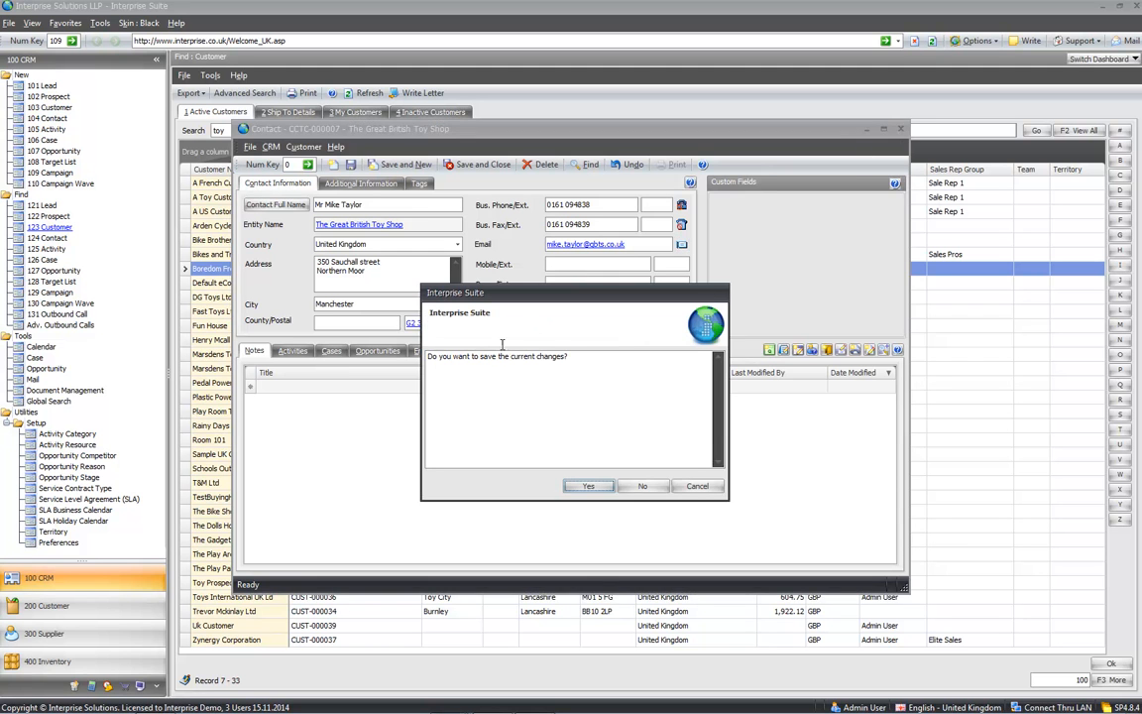
pyautogui.click(641, 486)
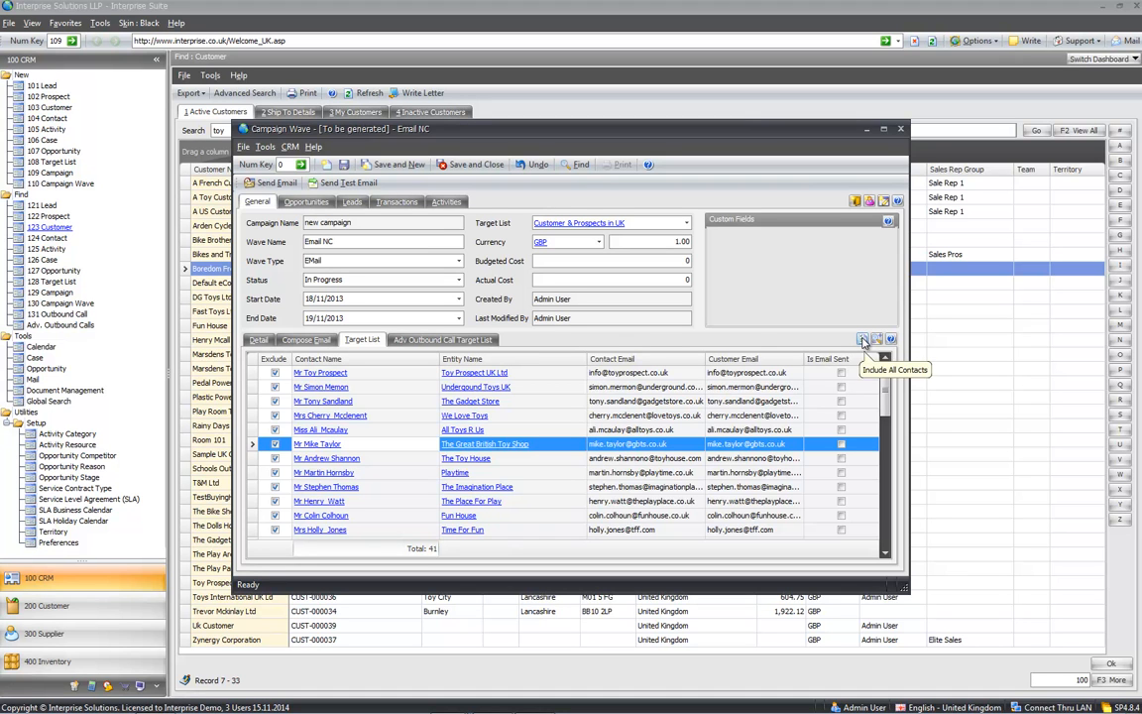
pyautogui.click(864, 341)
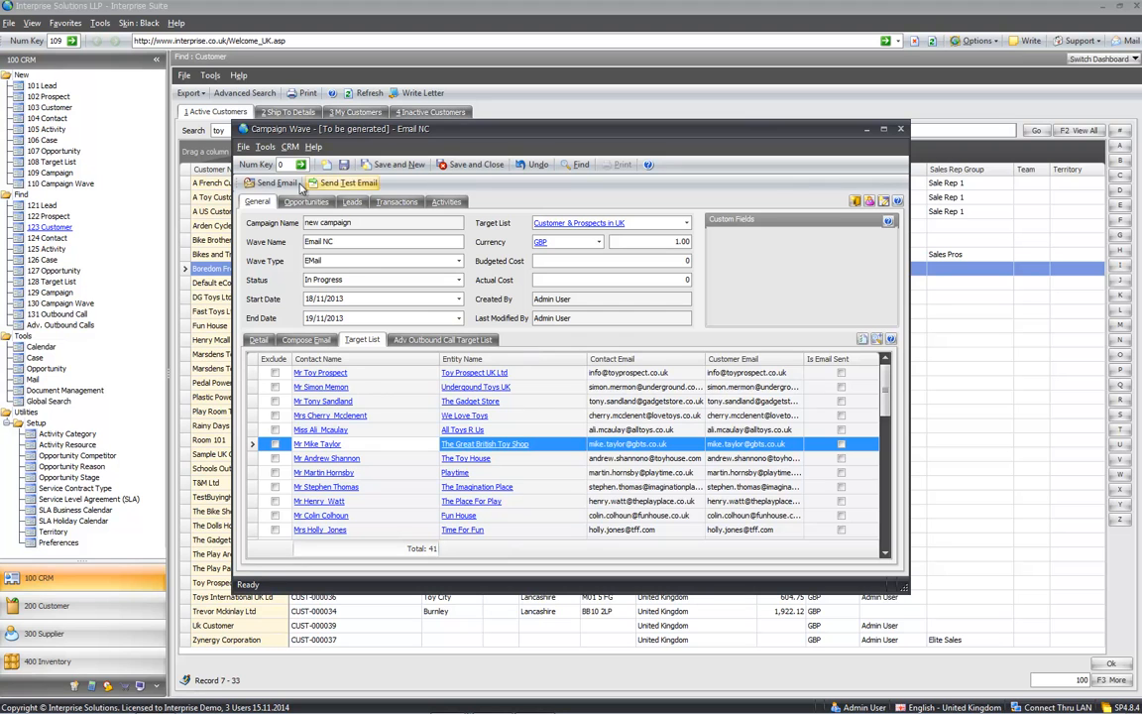
# - Write the Email NC email with subject 'subject' and replace its body with the customer apology template
pyautogui.click(306, 341)
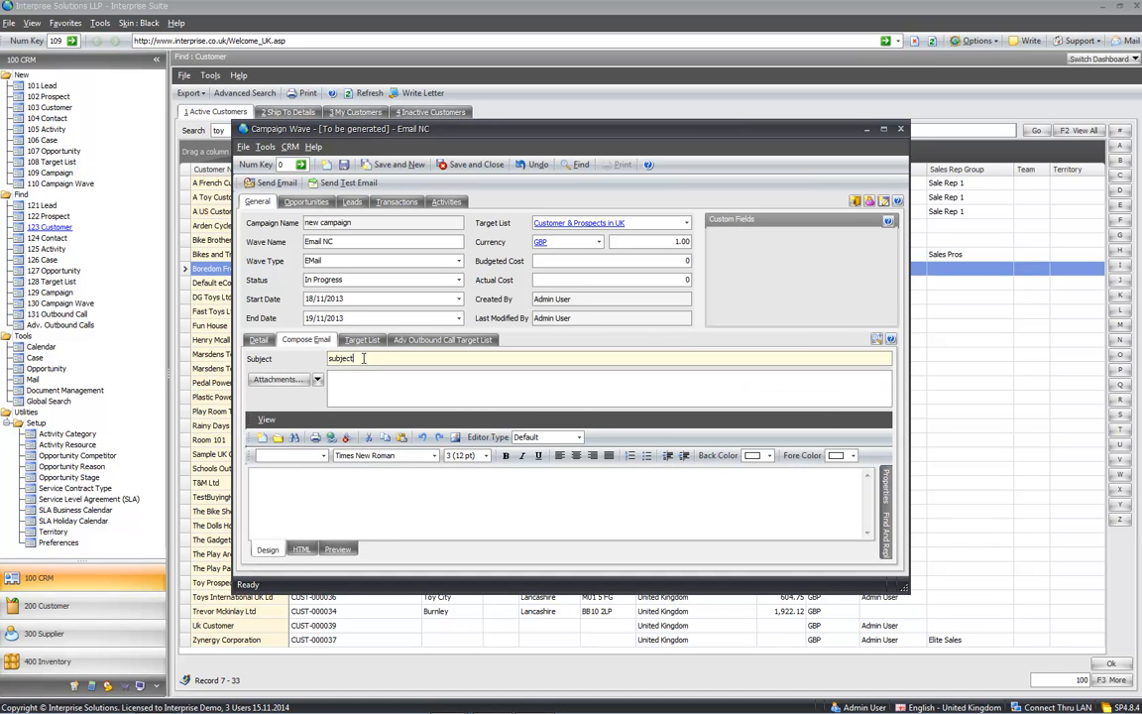
pyautogui.click(374, 382)
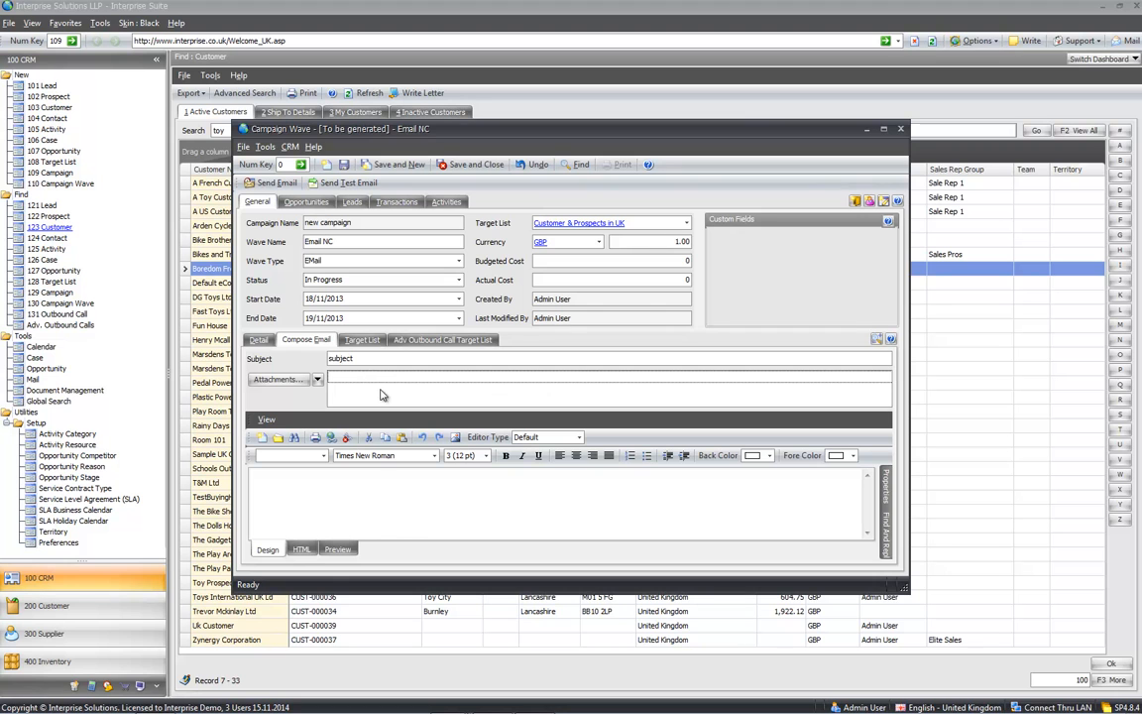
pyautogui.click(398, 490)
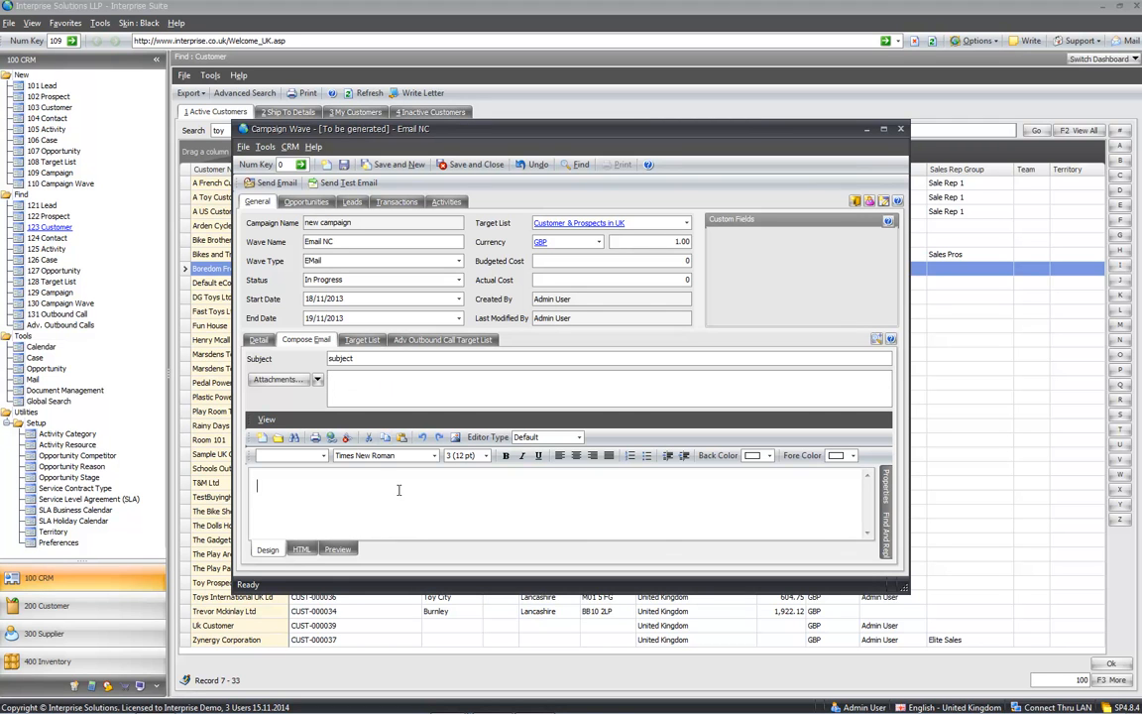
pyautogui.click(876, 339)
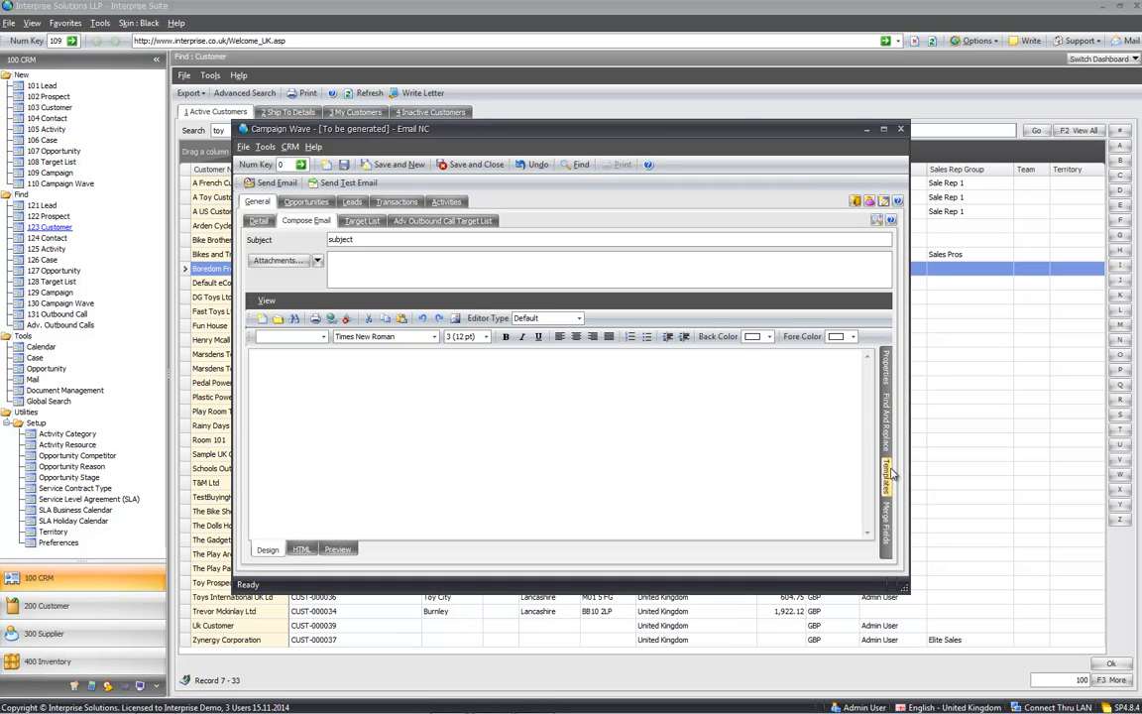
pyautogui.moveTo(887, 517)
pyautogui.click(870, 376)
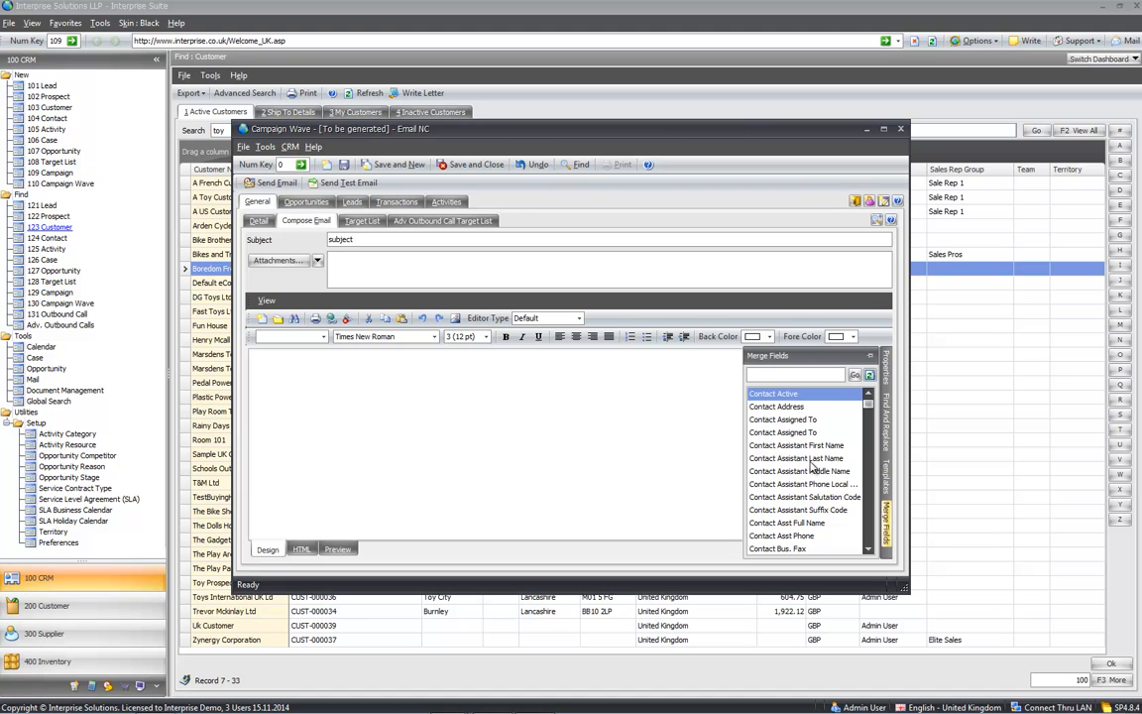
pyautogui.moveTo(887, 484)
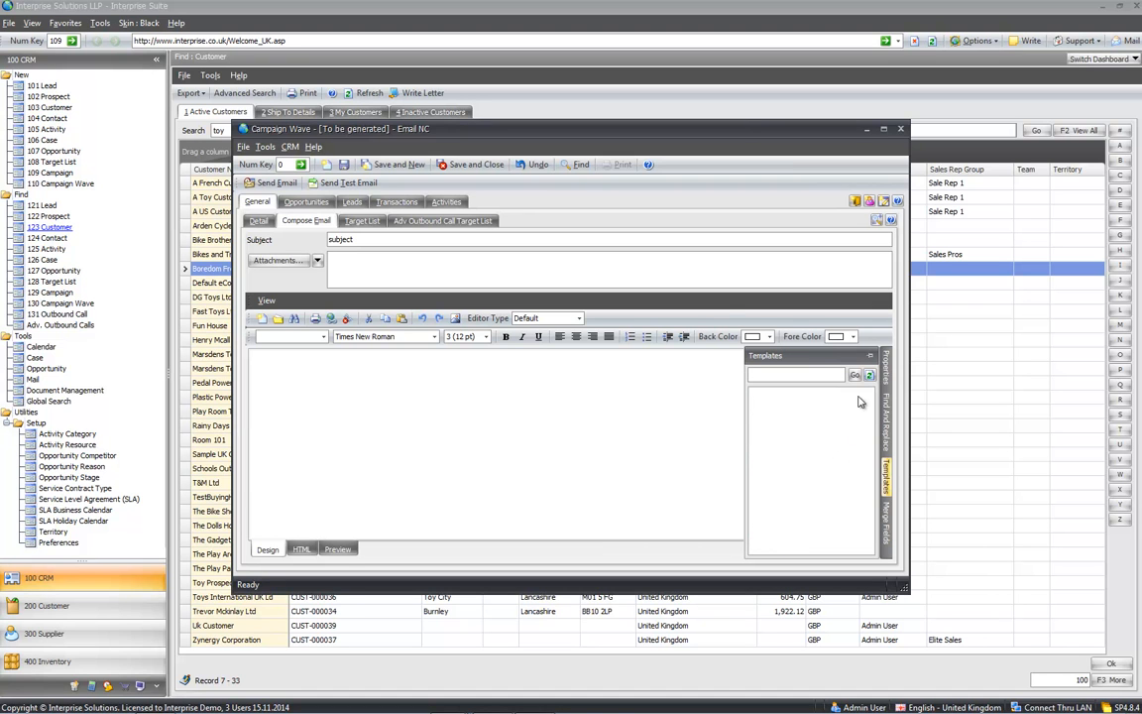
pyautogui.click(869, 375)
pyautogui.doubleClick(805, 422)
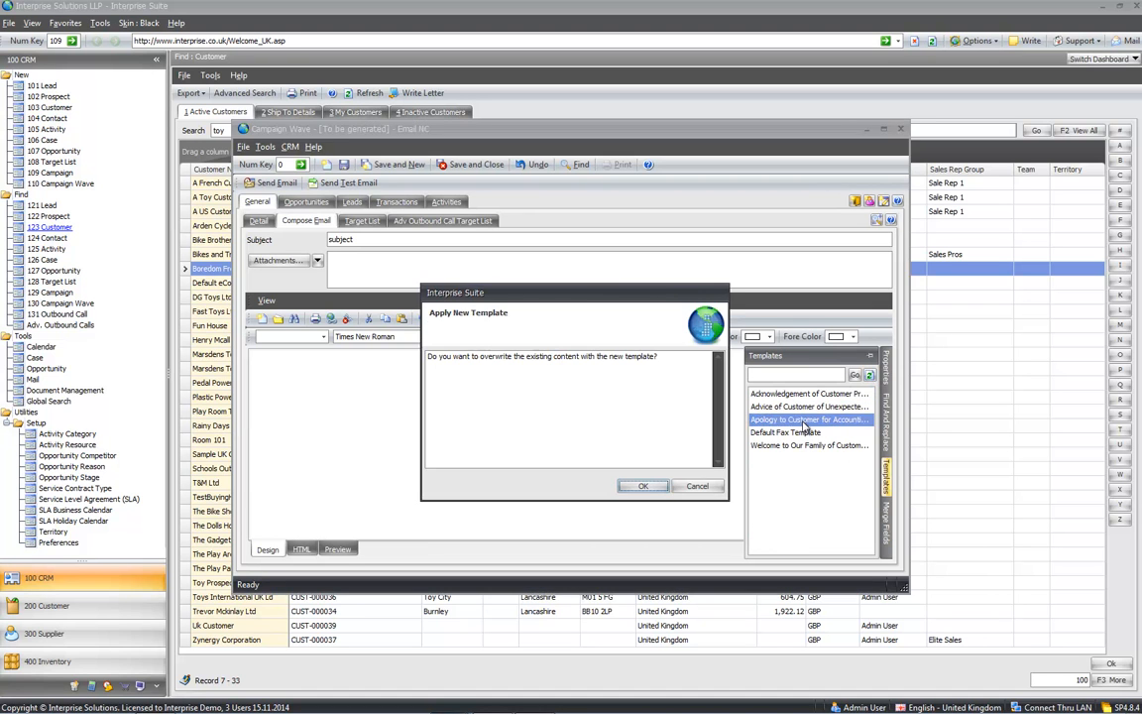
pyautogui.click(642, 486)
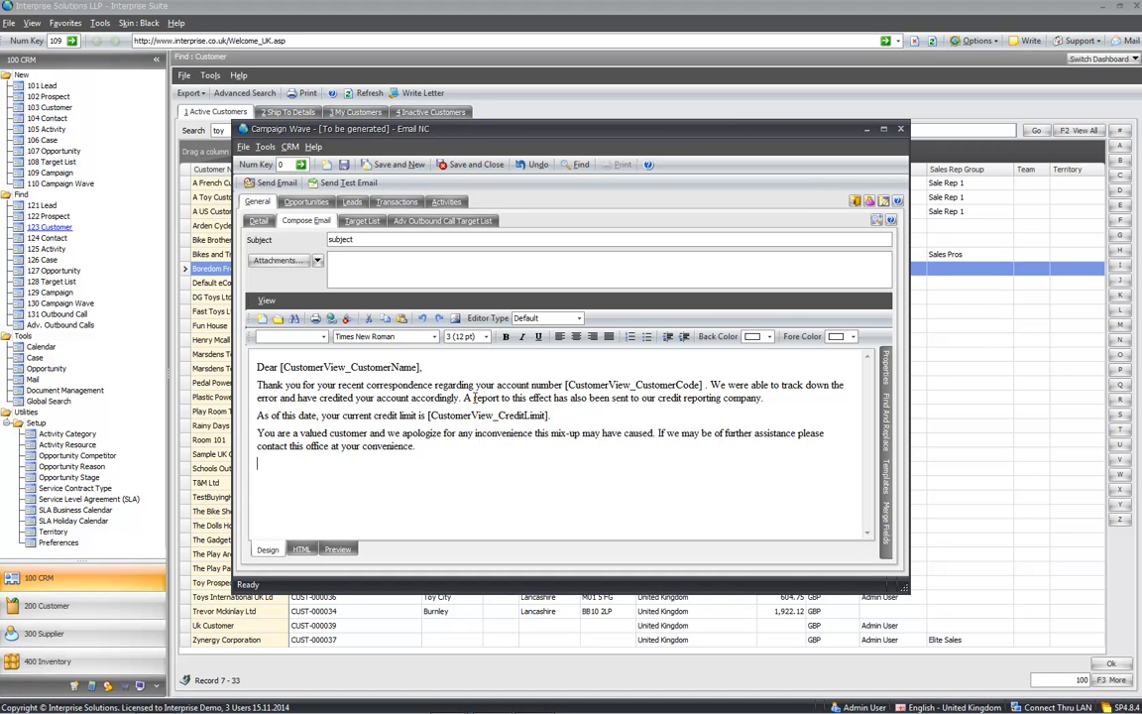
# - Save and close the Email NC wave, then add a new wave named 'Letter'
pyautogui.click(259, 220)
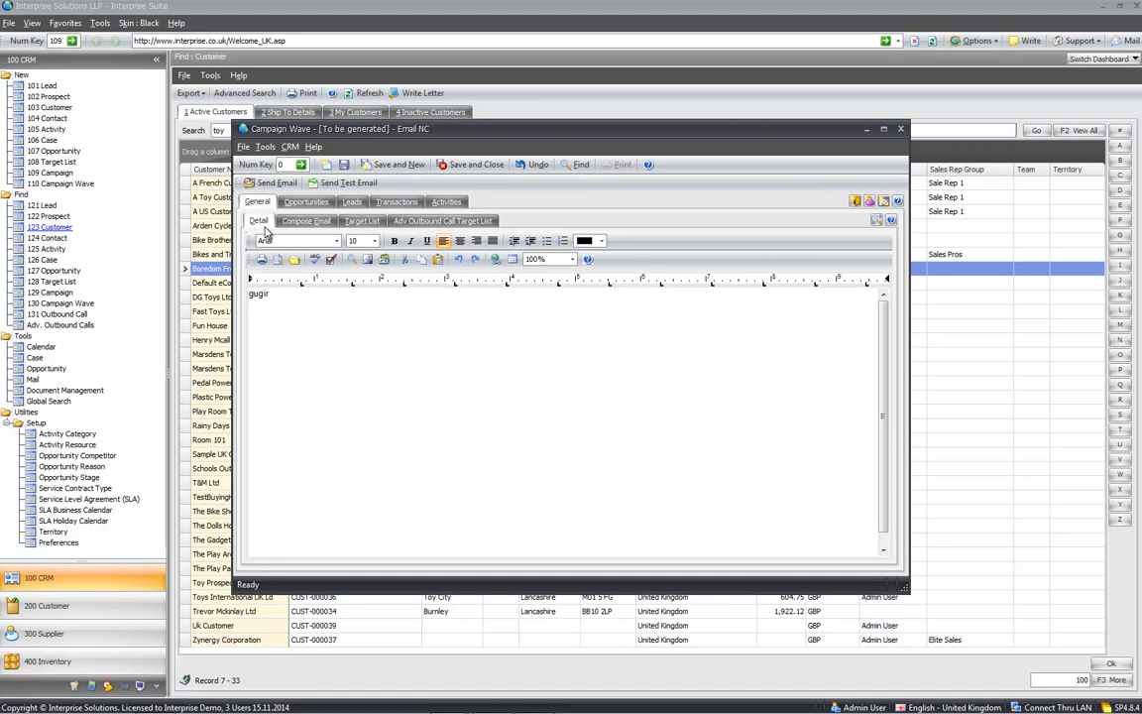
pyautogui.click(473, 165)
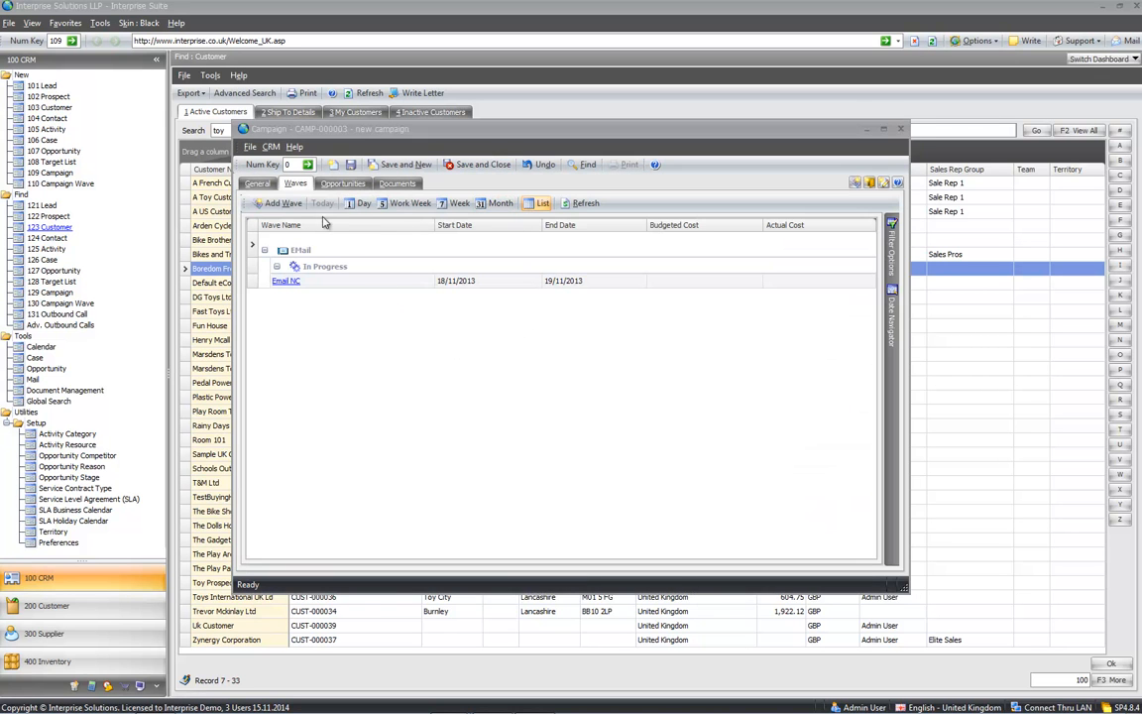
pyautogui.click(271, 204)
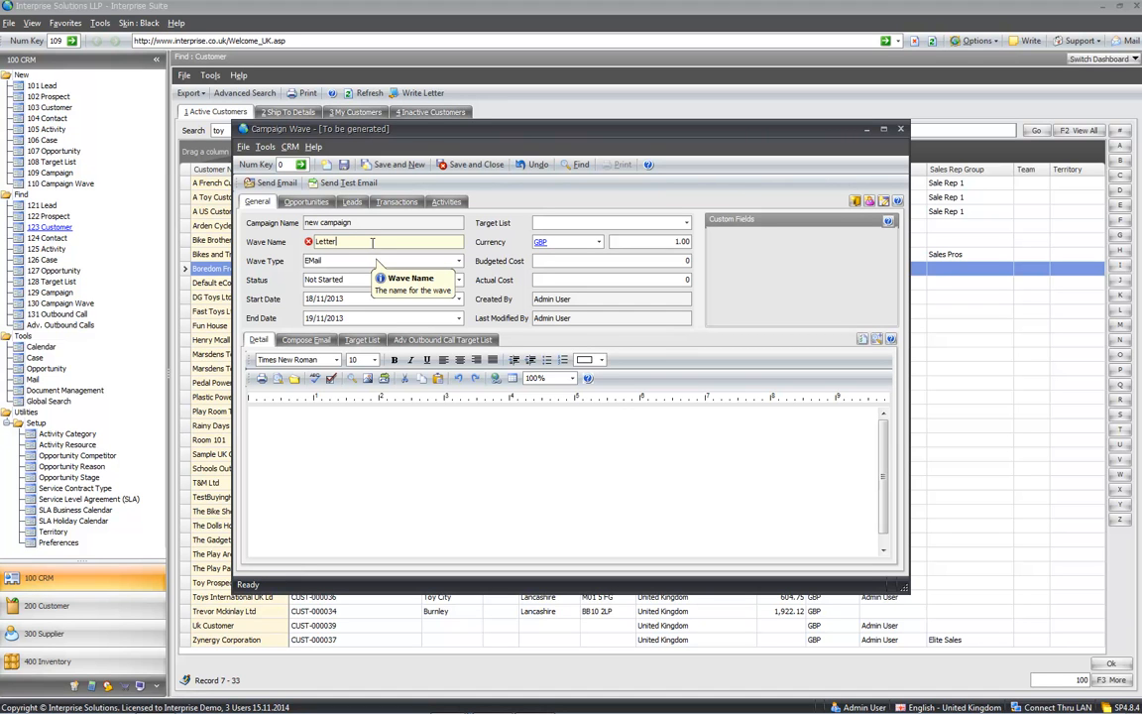
pyautogui.press('Tab')
# - Make Letter a Mail Merge wave, In Progress, targeting Customer & Prospects in UK
pyautogui.click(417, 260)
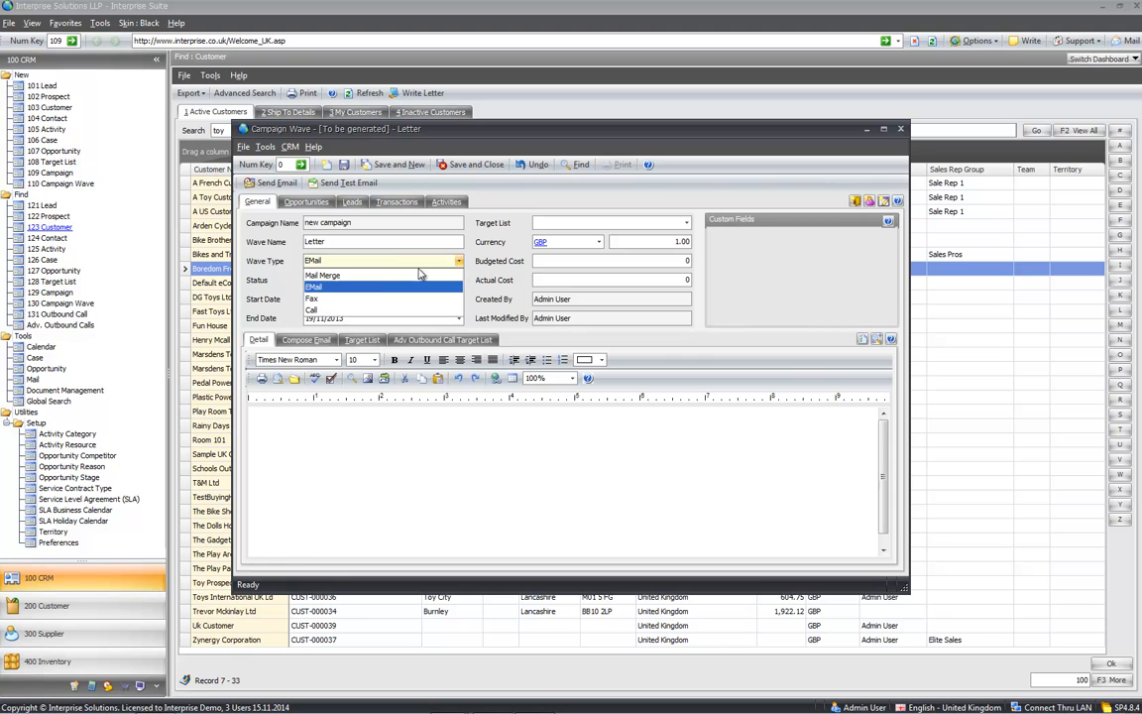
pyautogui.click(332, 274)
pyautogui.click(340, 280)
pyautogui.click(327, 305)
pyautogui.click(619, 222)
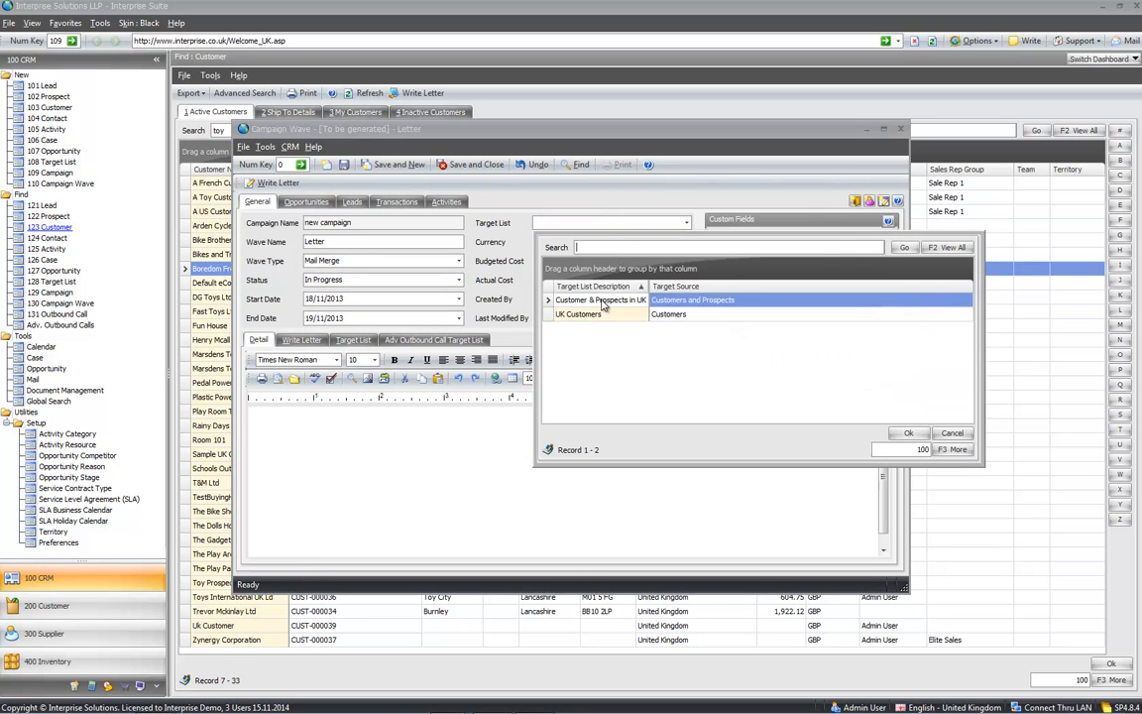
pyautogui.doubleClick(594, 301)
# - Apply the 'Apology to Customer for Accounting Error' letter template and generate the merged letters
pyautogui.click(350, 428)
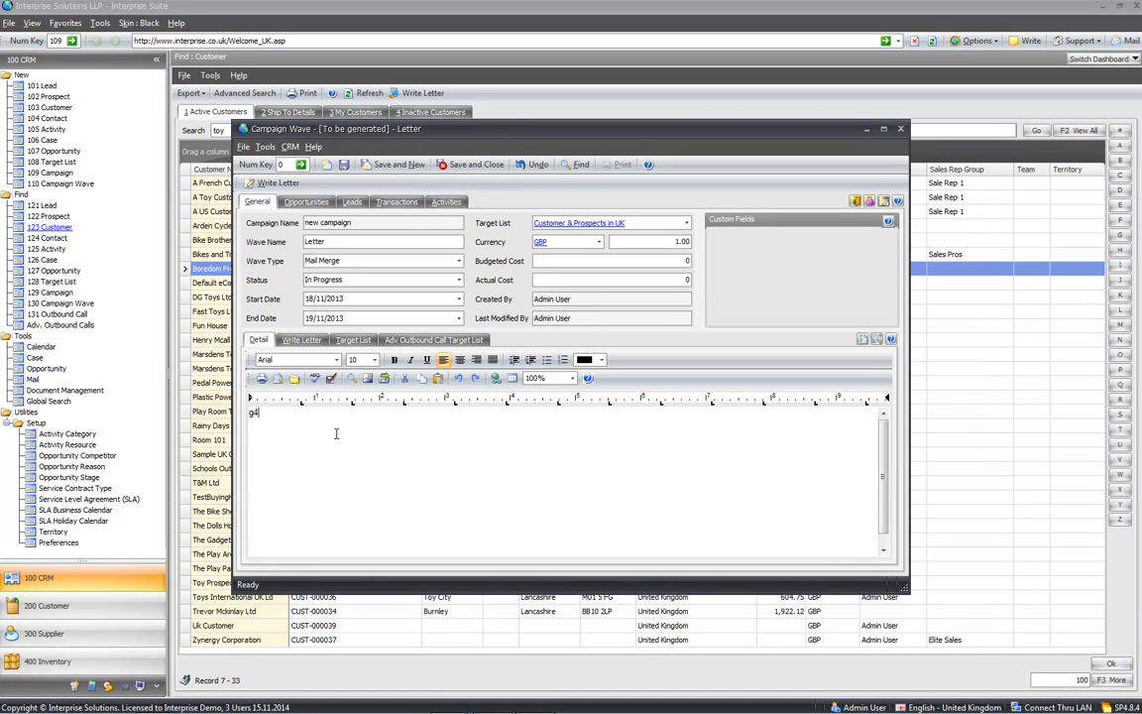
pyautogui.click(352, 339)
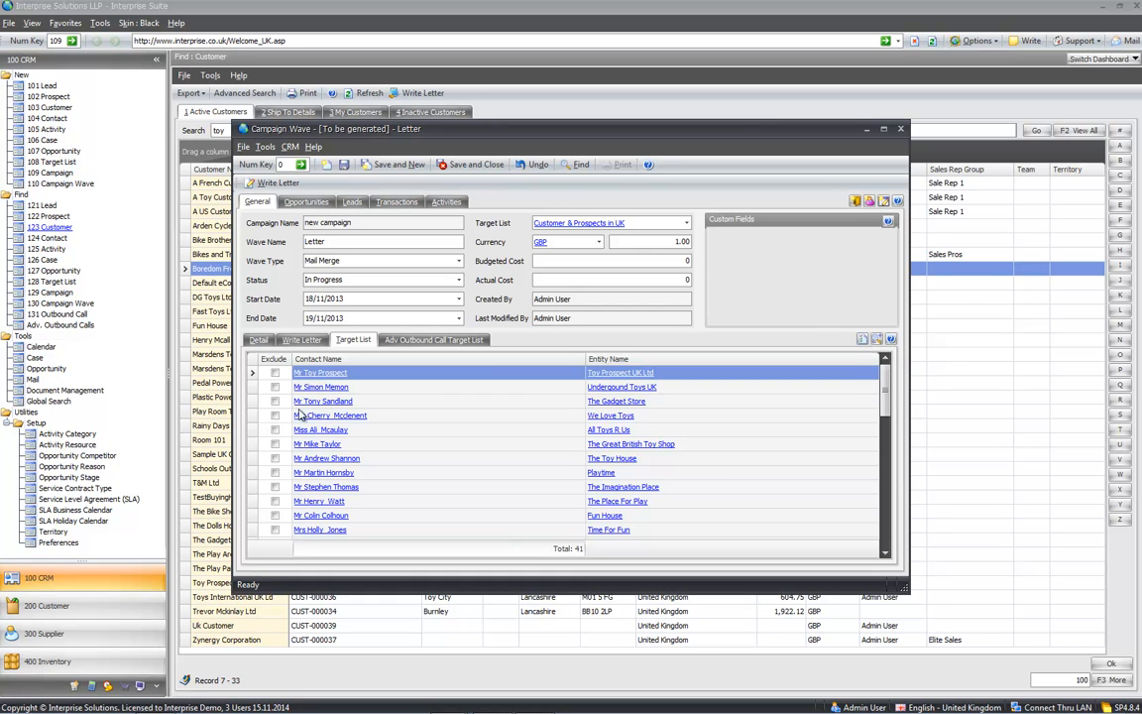
pyautogui.click(276, 373)
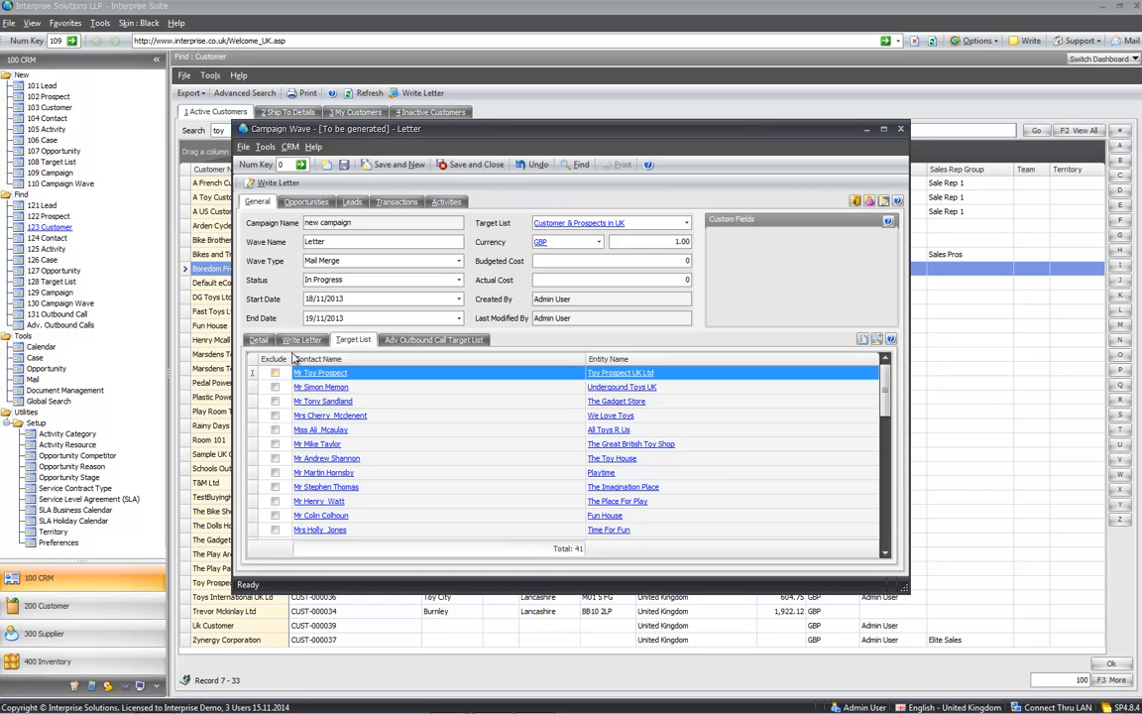
pyautogui.click(301, 339)
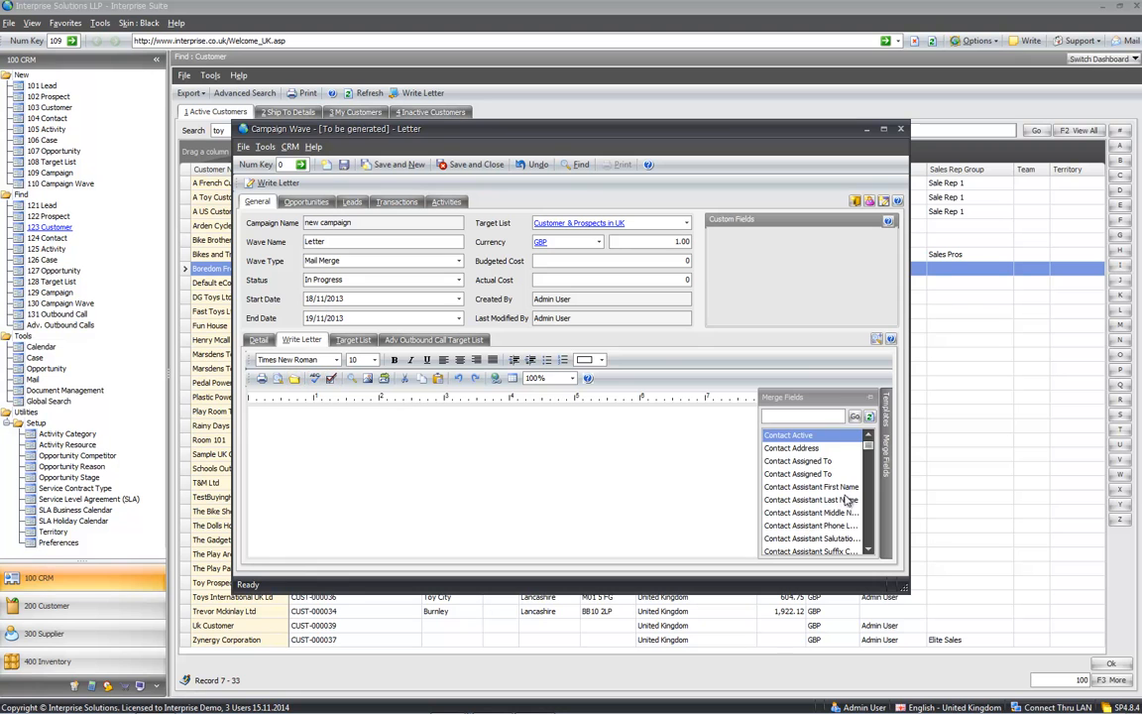
pyautogui.click(886, 411)
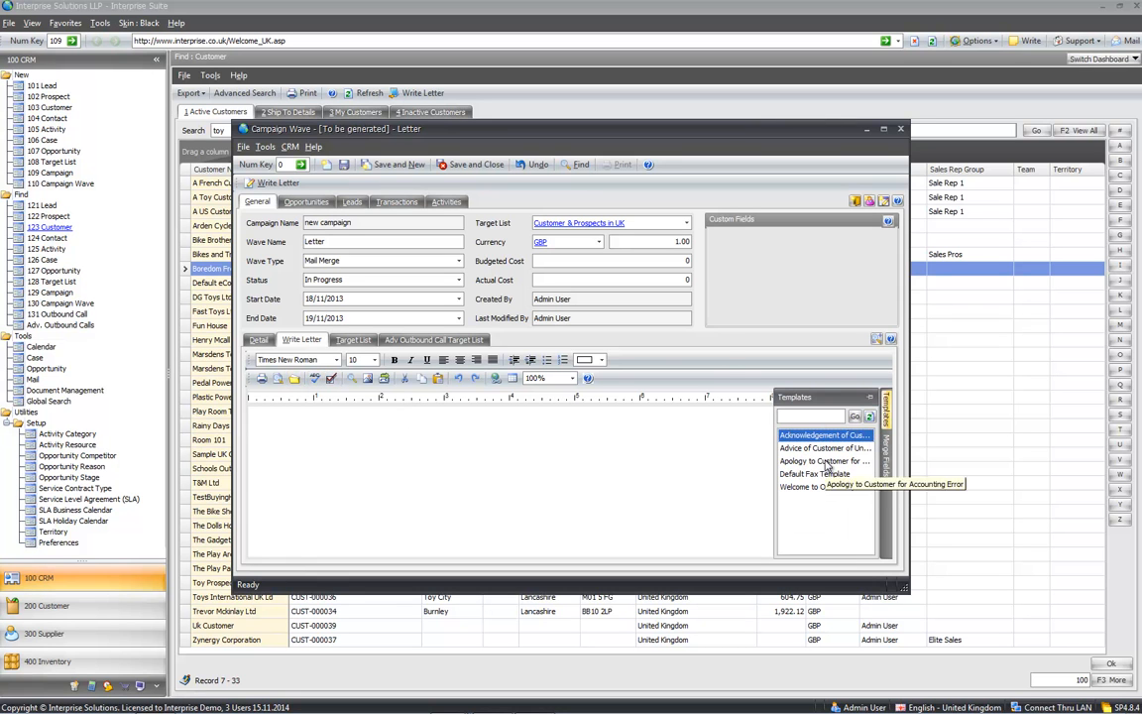
pyautogui.doubleClick(822, 461)
pyautogui.click(652, 483)
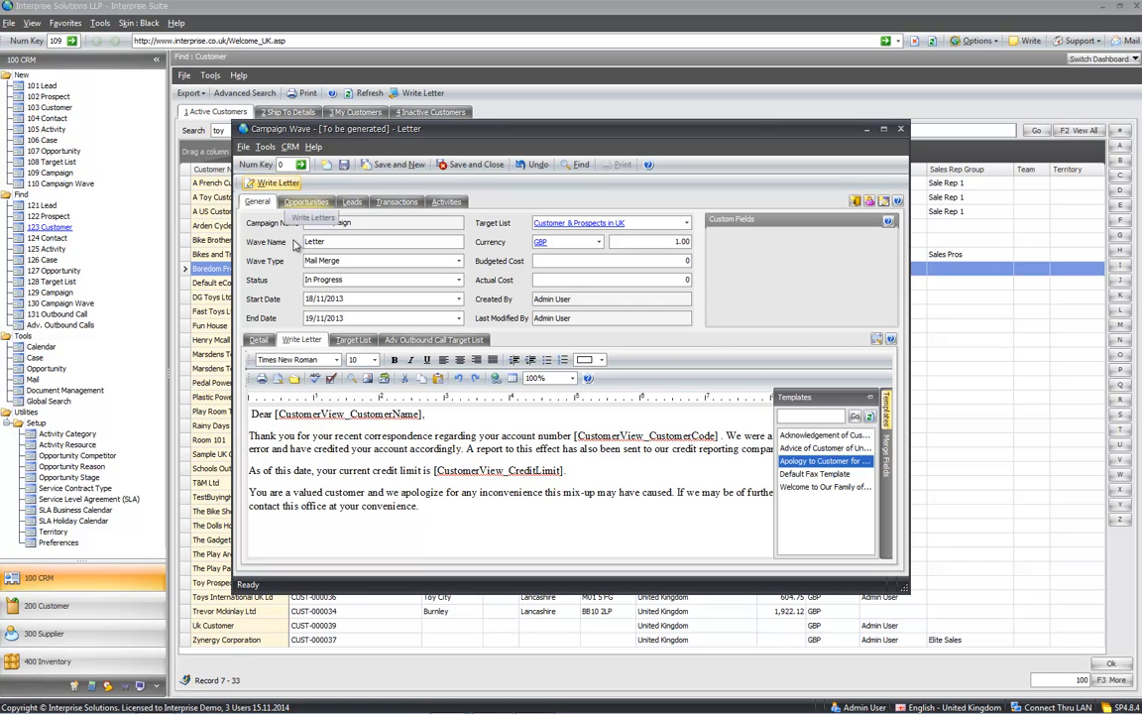
pyautogui.click(362, 436)
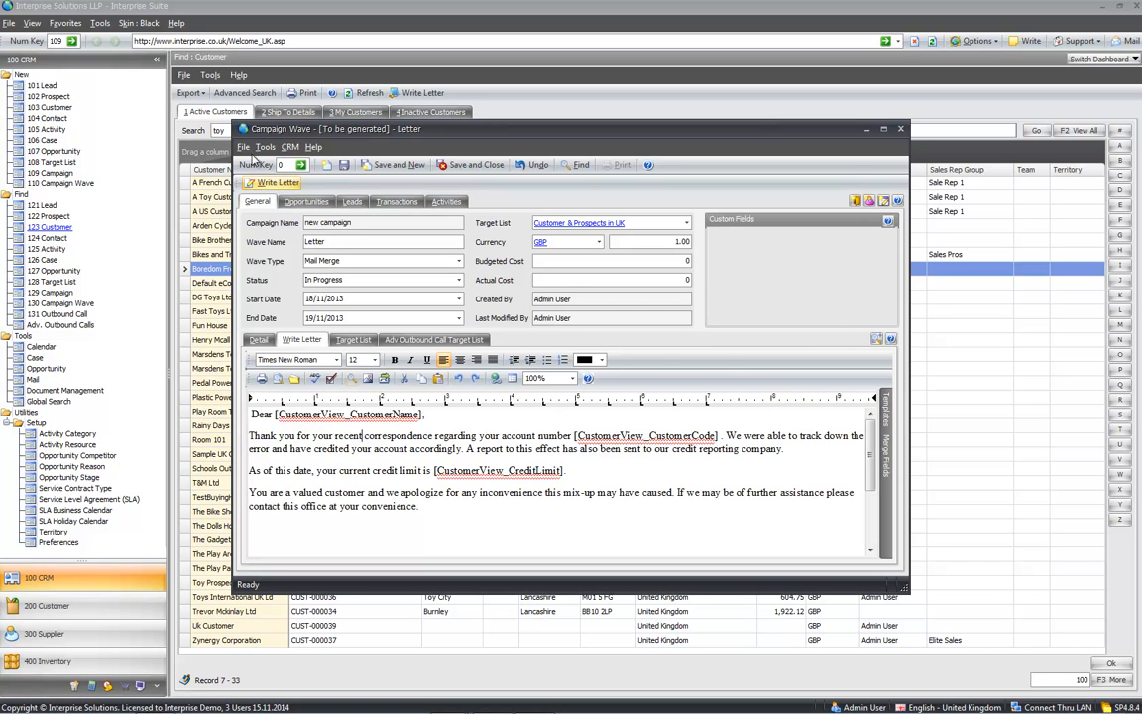
pyautogui.click(270, 182)
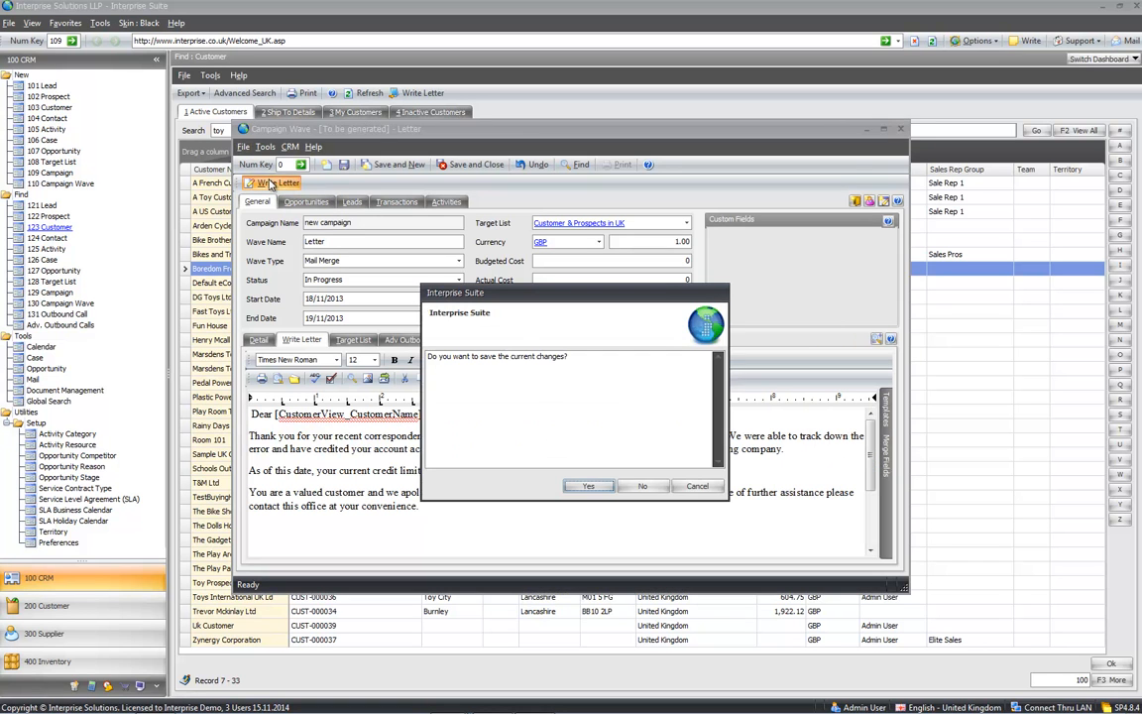
# - Save the Letter wave, page through the merged apology letters, then close the document without saving
pyautogui.click(587, 485)
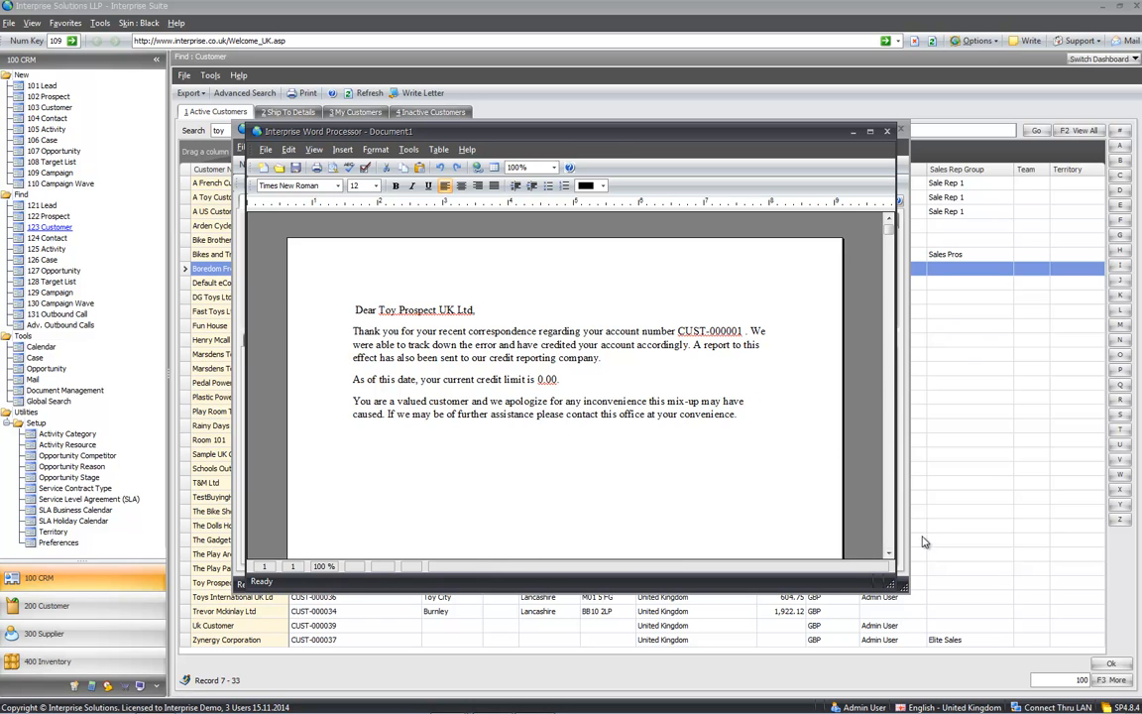
pyautogui.click(888, 530)
pyautogui.click(888, 530)
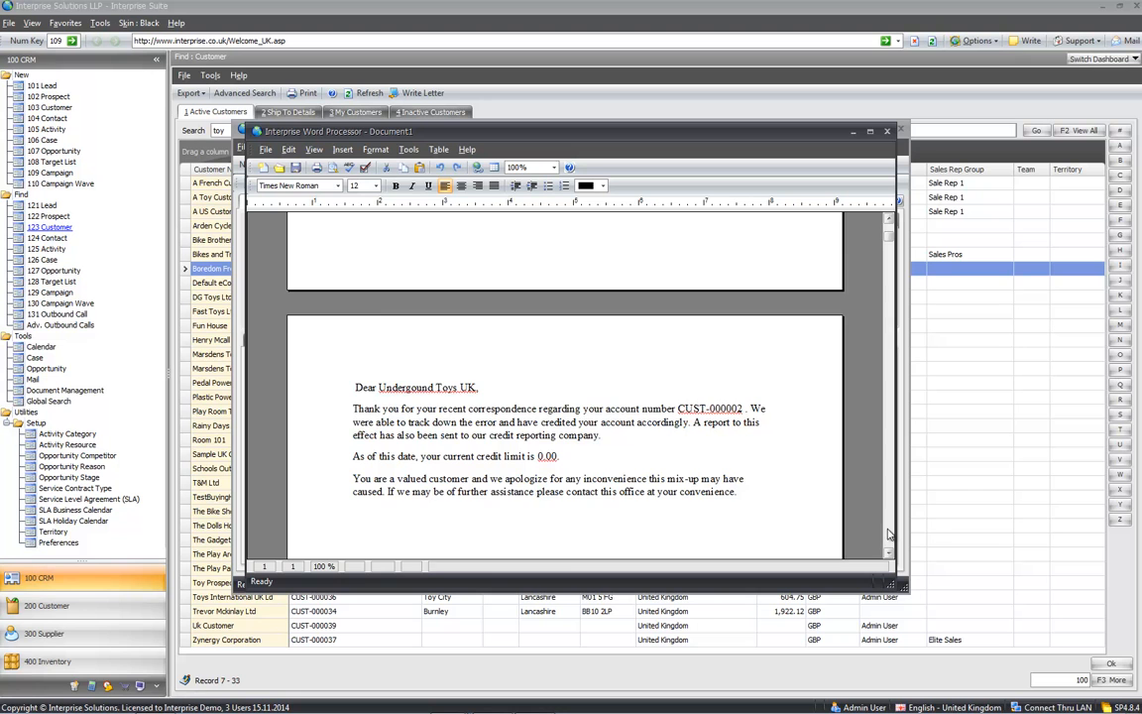
pyautogui.click(888, 535)
pyautogui.click(888, 535)
pyautogui.click(888, 536)
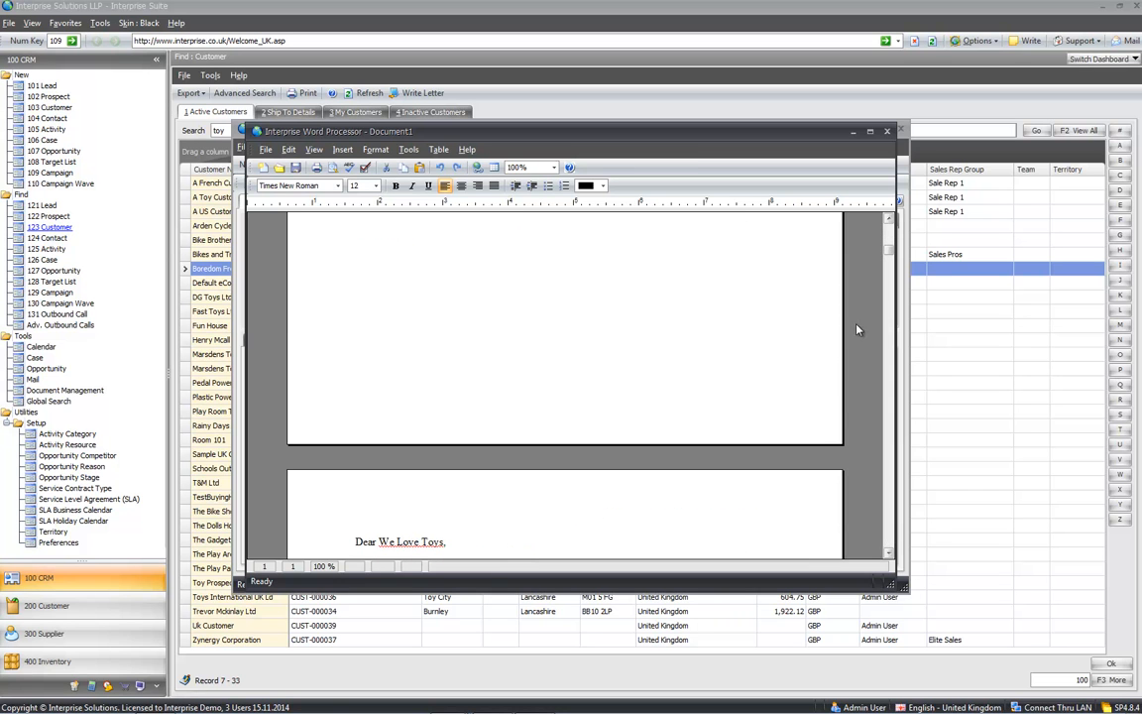
pyautogui.click(888, 133)
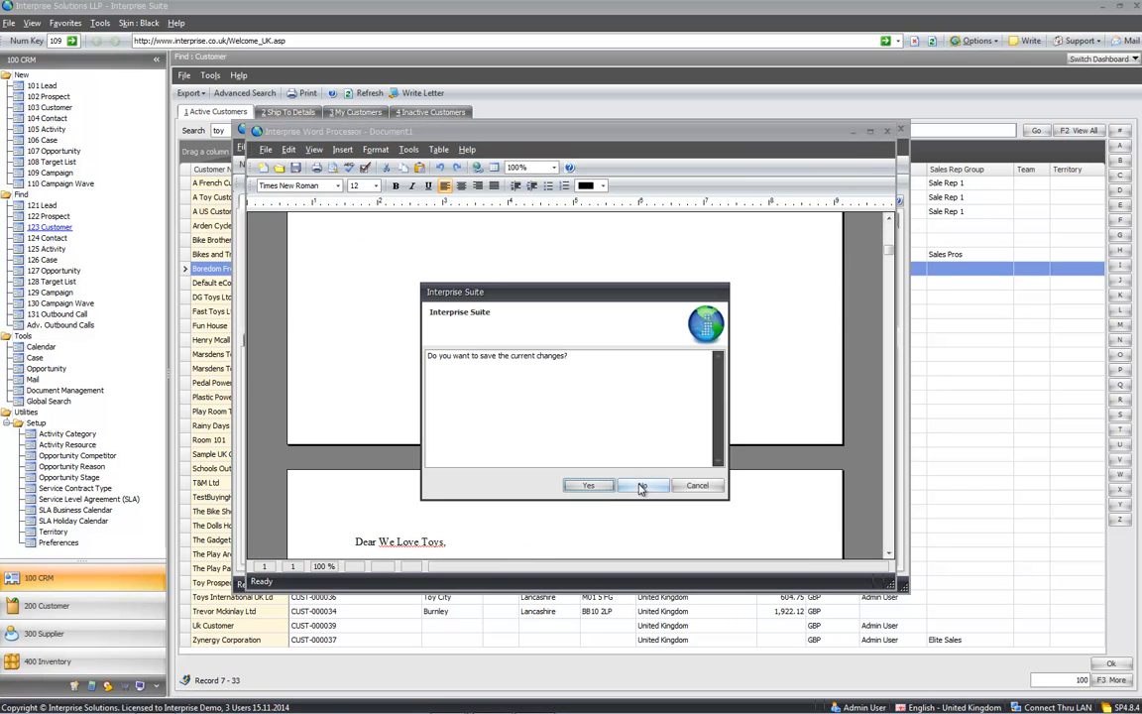
pyautogui.click(638, 481)
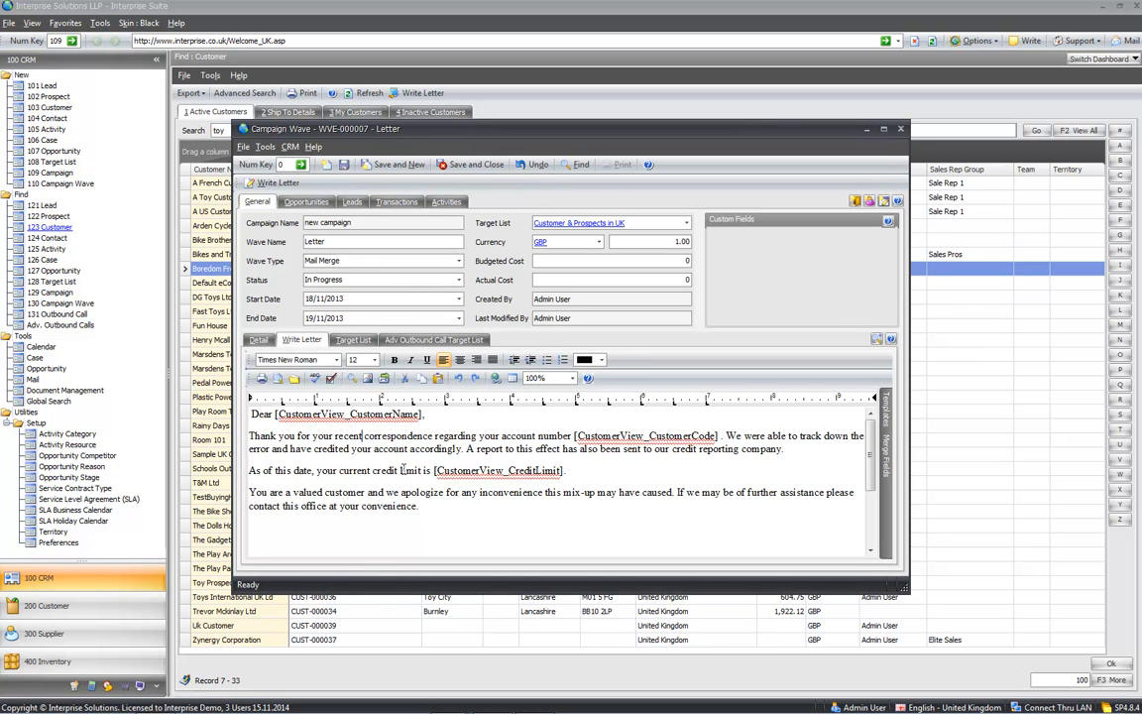
# - Save the Letter wave and add a Call wave named 'calls', status In Progress
pyautogui.click(470, 163)
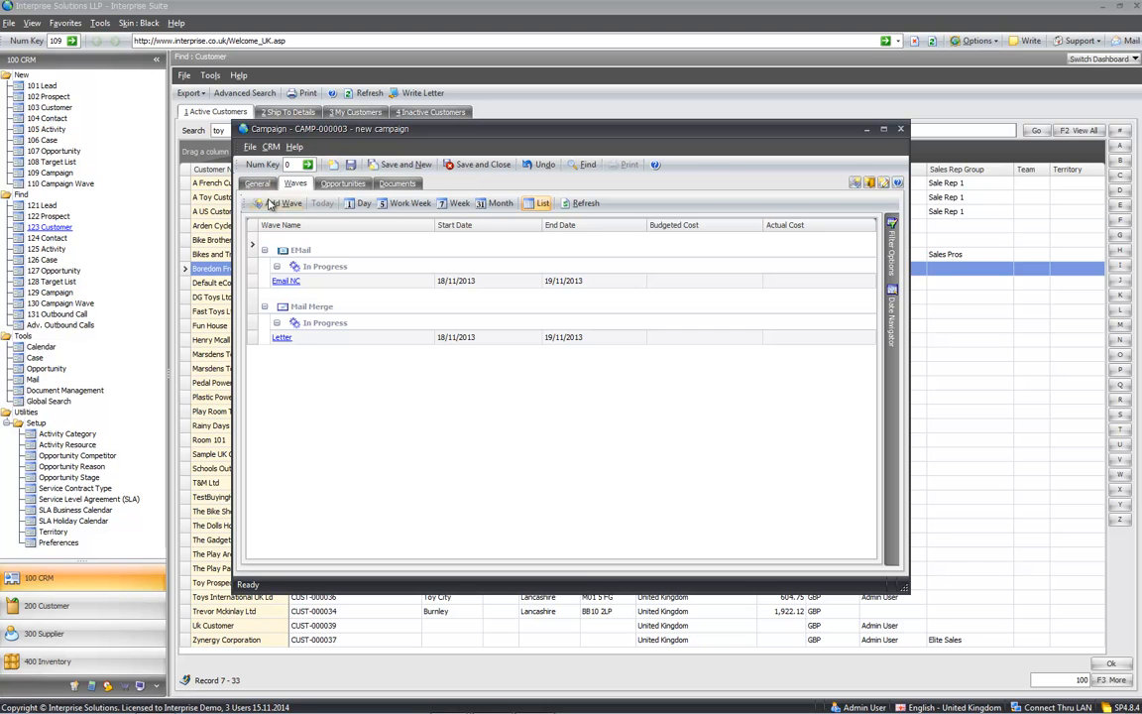
pyautogui.click(305, 286)
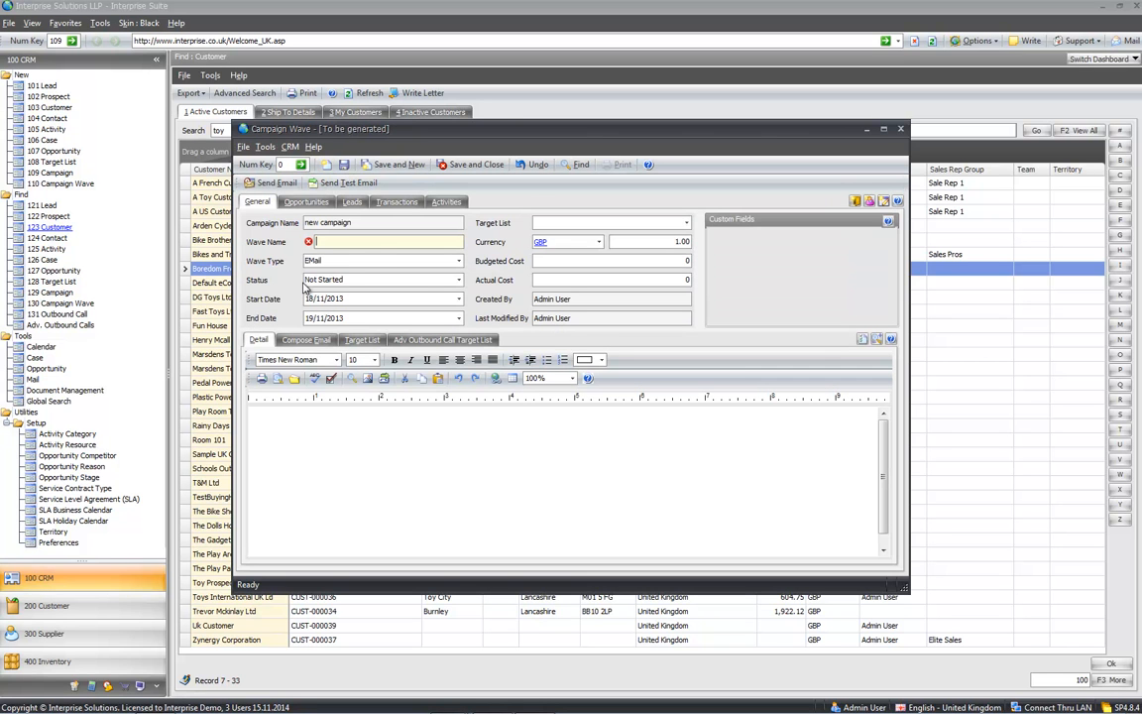
pyautogui.write('calls')
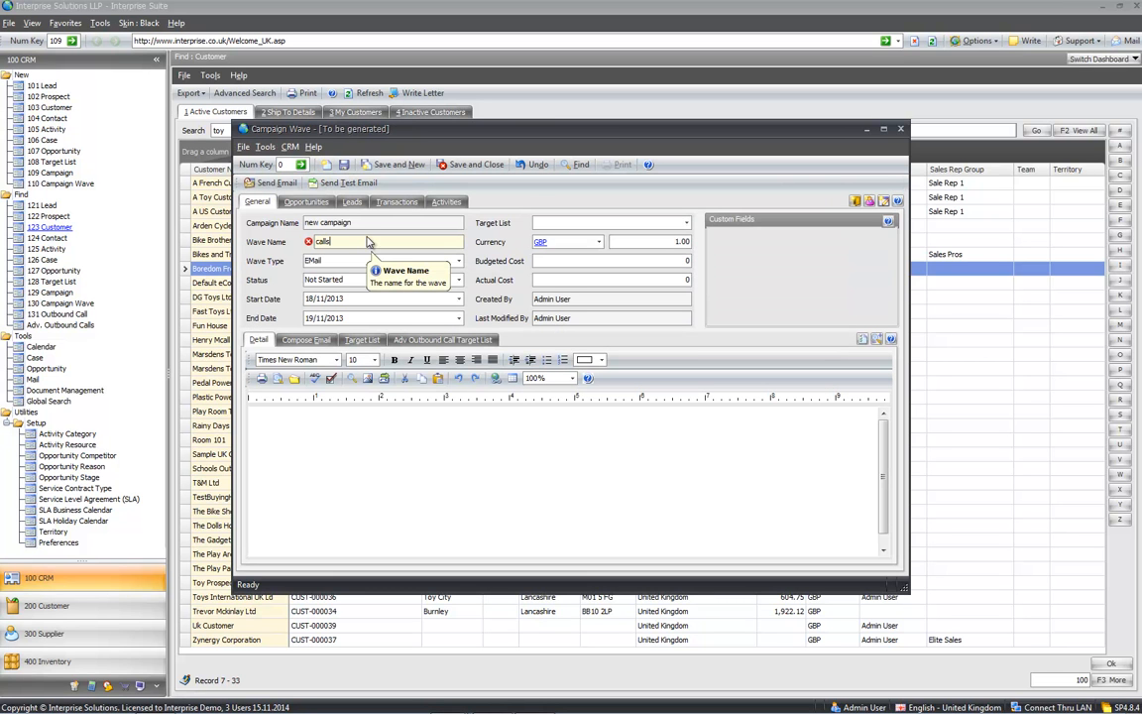
pyautogui.click(416, 261)
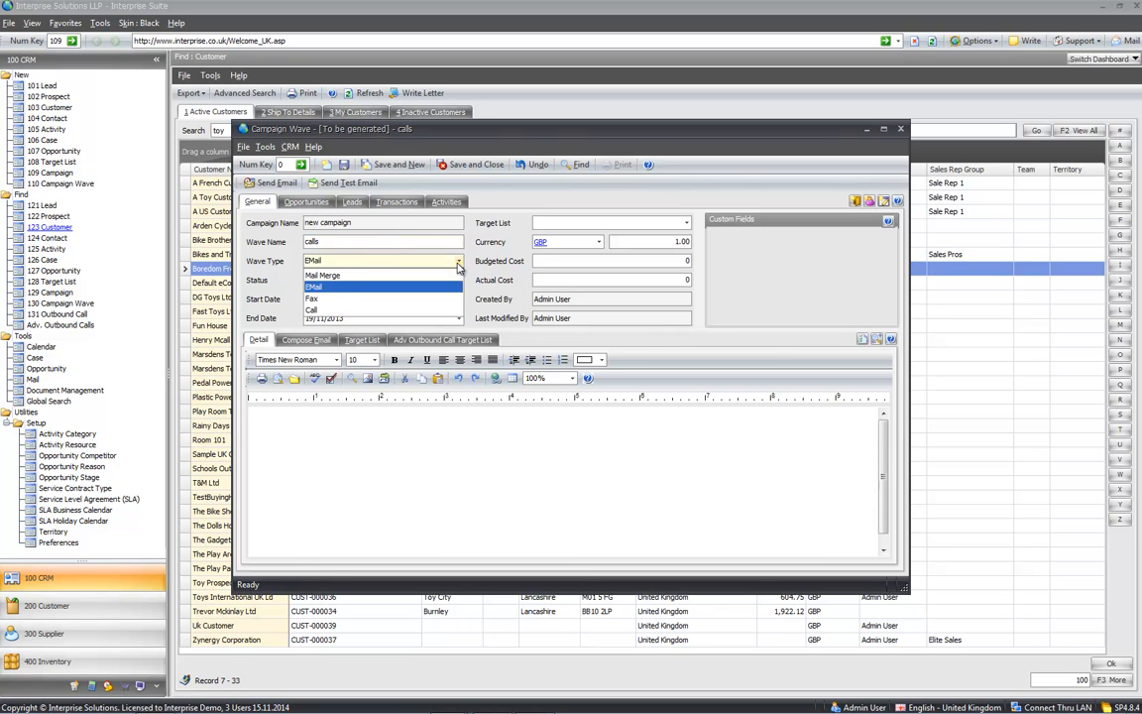
pyautogui.click(318, 309)
pyautogui.click(302, 261)
pyautogui.click(315, 308)
# - Target Customer & Prospects in UK and write the script 'please ask about the new product'
pyautogui.click(614, 203)
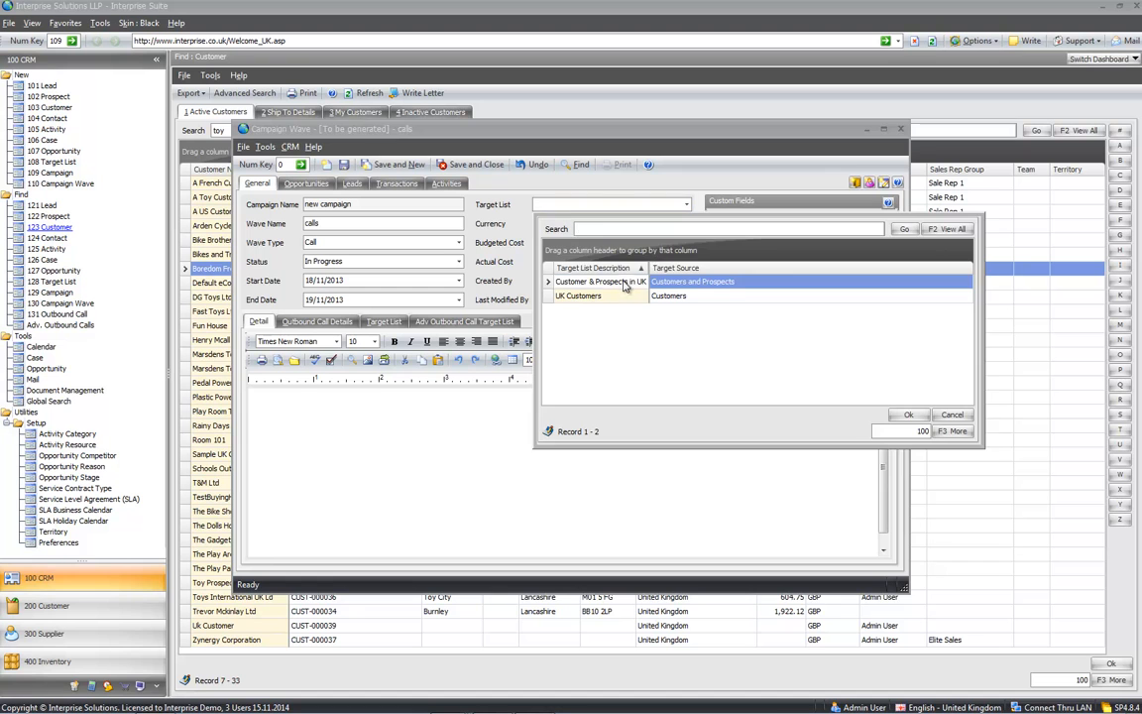
pyautogui.click(570, 263)
pyautogui.click(386, 434)
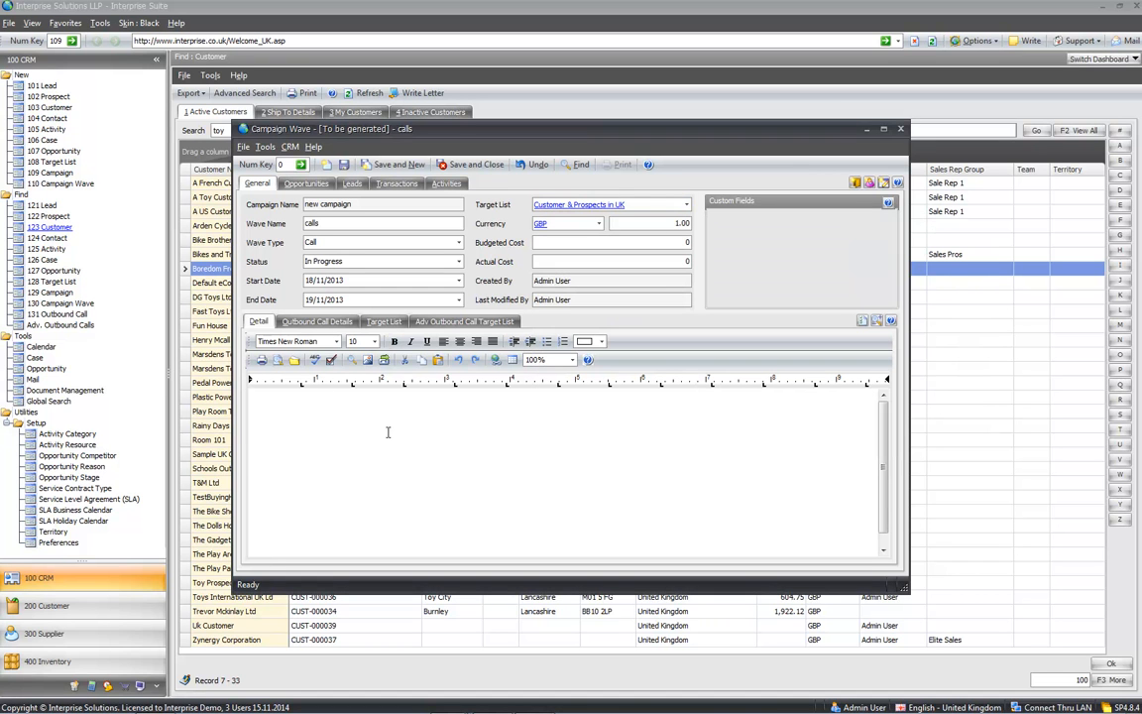
pyautogui.write('script')
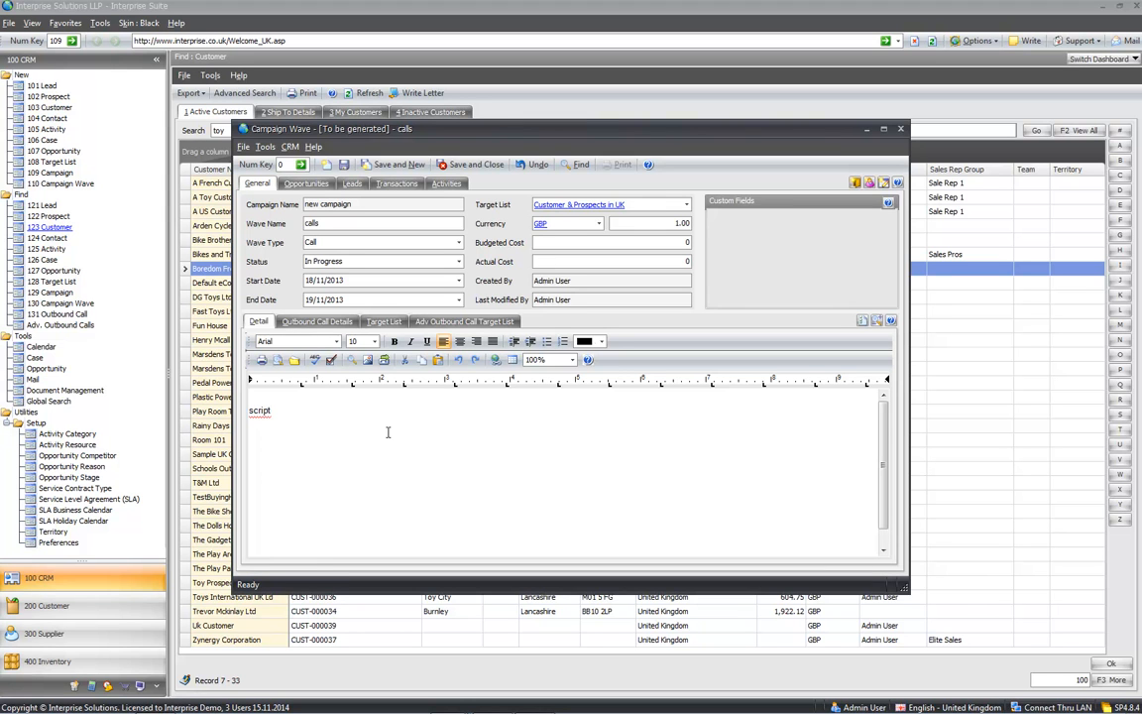
pyautogui.write(' please ask about the new product')
pyautogui.click(384, 321)
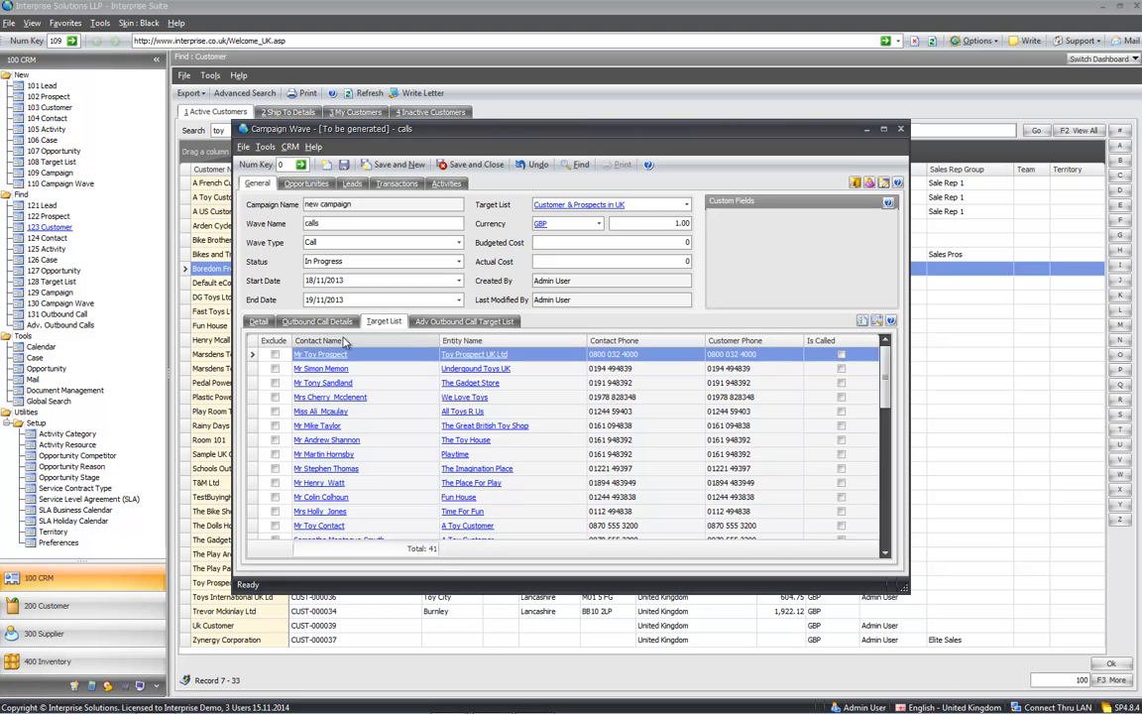
# - Assign all users, including Basic User, Credit Control and Guest User, to the calls, then save the wave
pyautogui.click(291, 322)
pyautogui.click(476, 386)
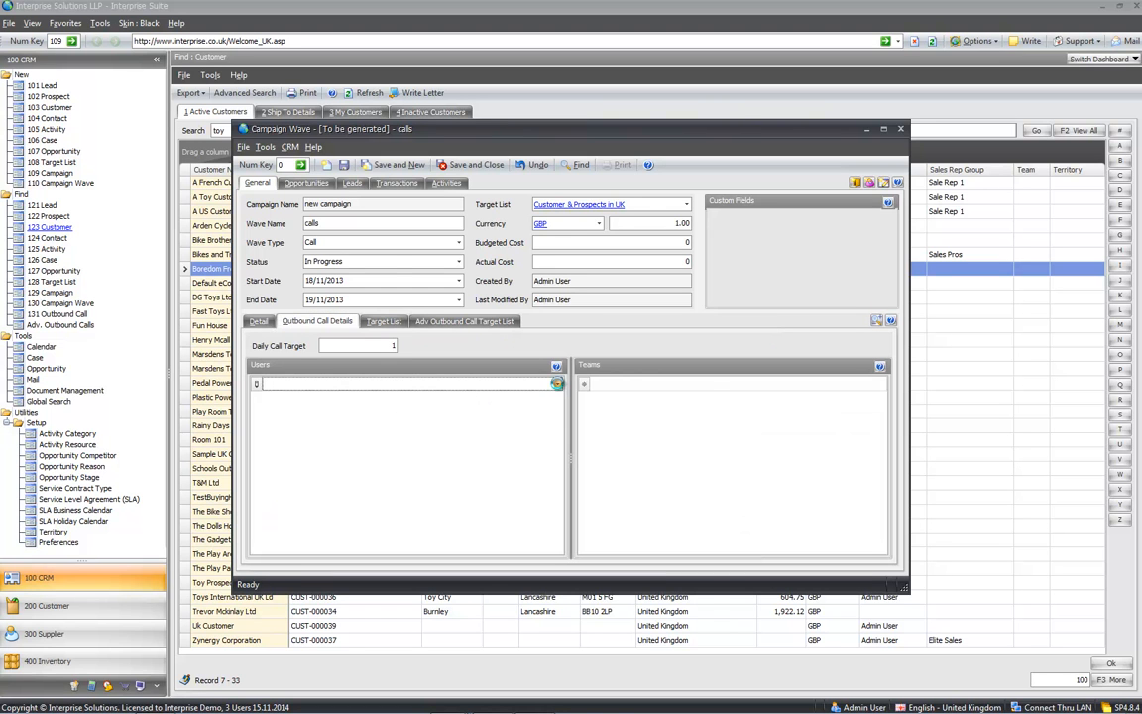
pyautogui.click(557, 387)
pyautogui.click(292, 450)
pyautogui.click(292, 465)
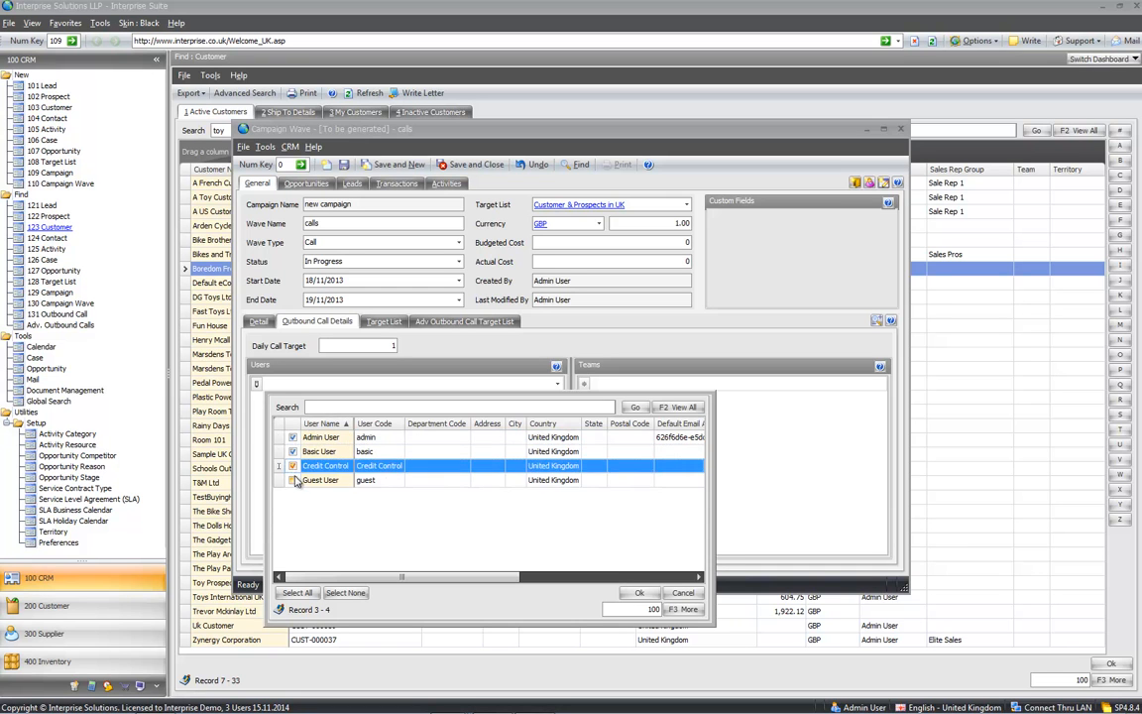
pyautogui.click(292, 479)
pyautogui.click(638, 591)
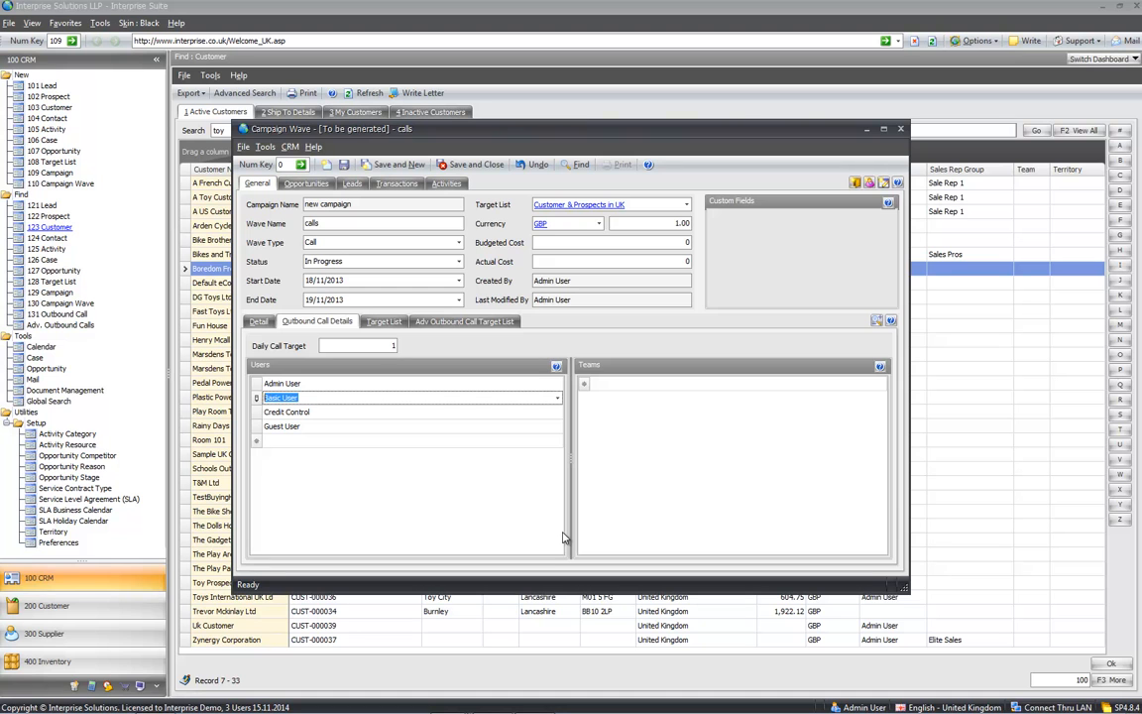
pyautogui.click(257, 323)
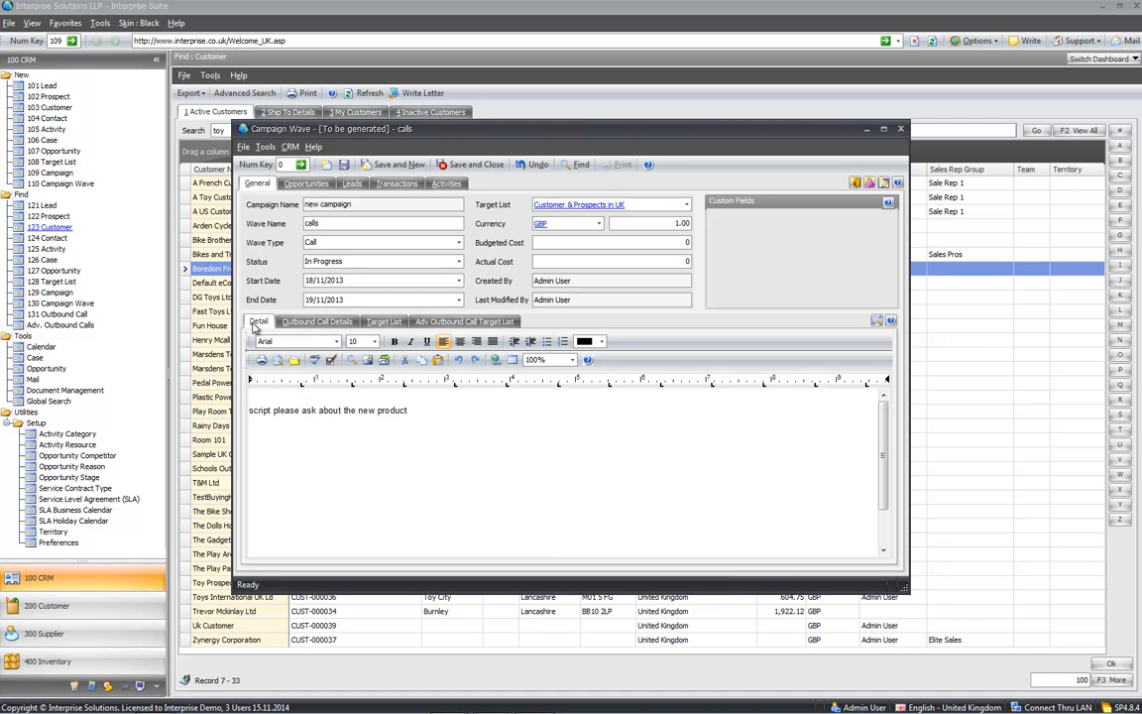
pyautogui.click(471, 166)
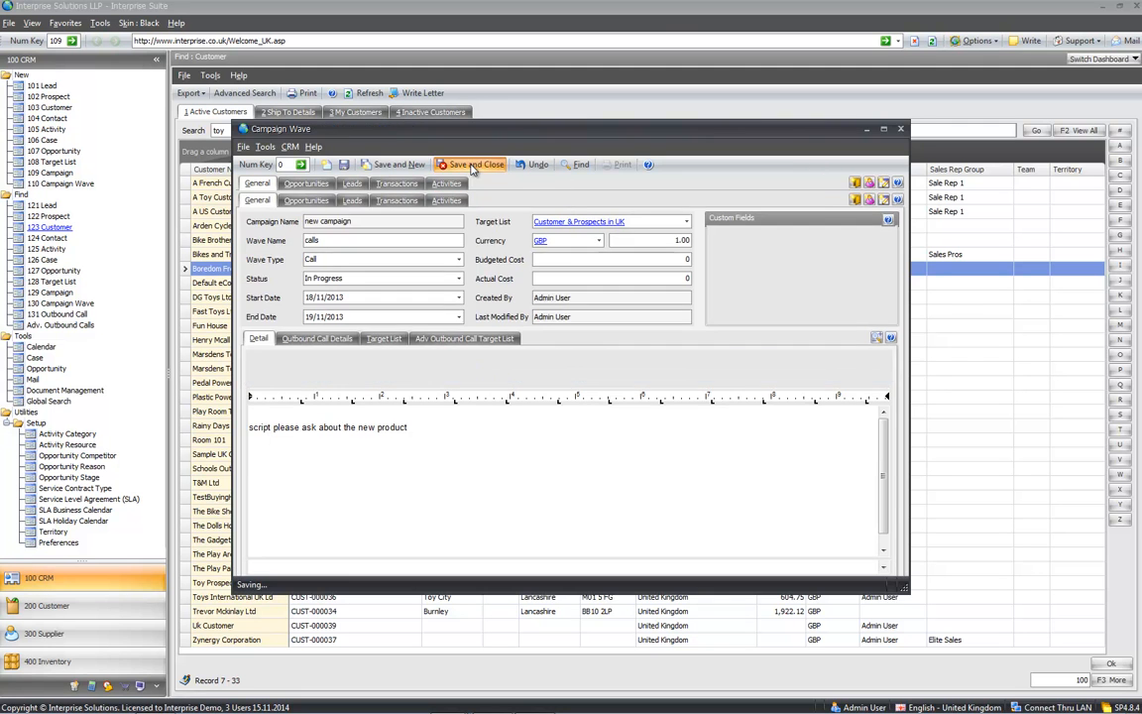
# - Save the campaign, then open the Call Example outbound call screen from Adv. Outbound Calls
pyautogui.click(471, 166)
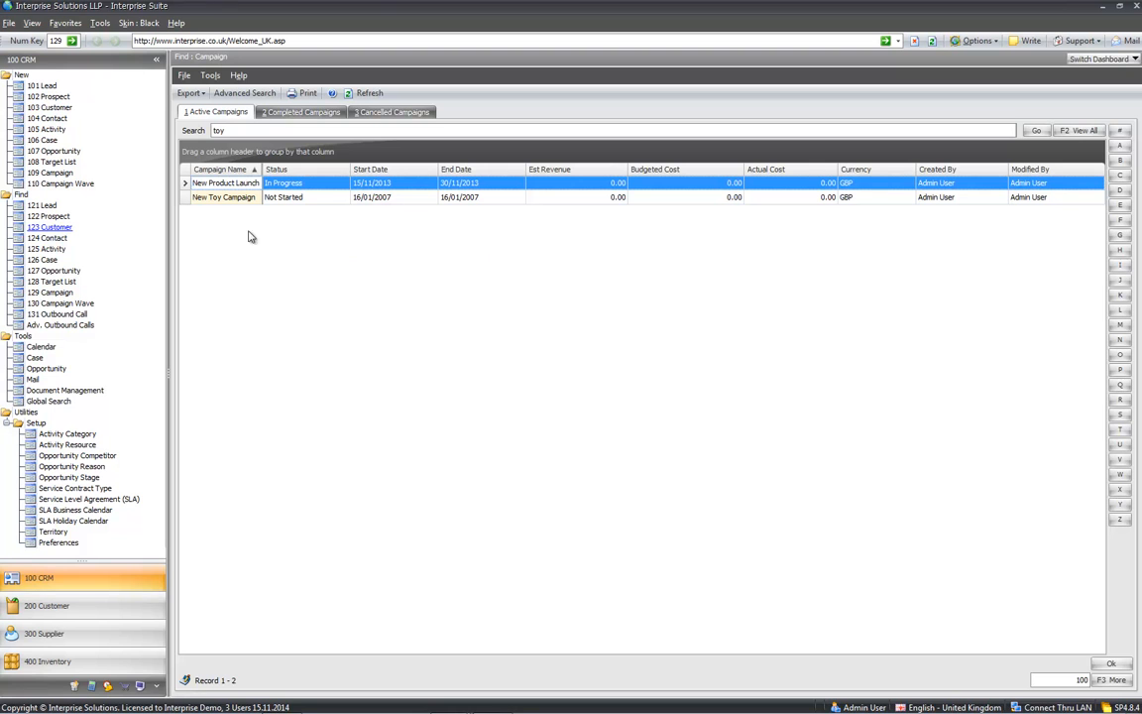
pyautogui.click(51, 327)
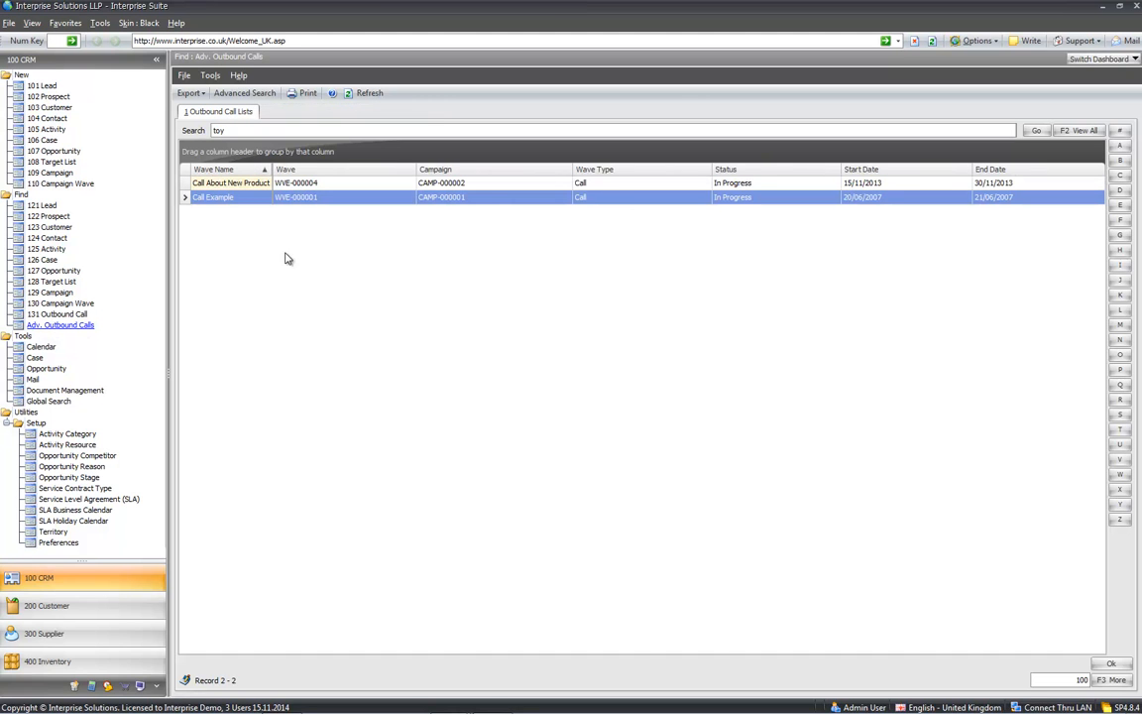
pyautogui.doubleClick(244, 198)
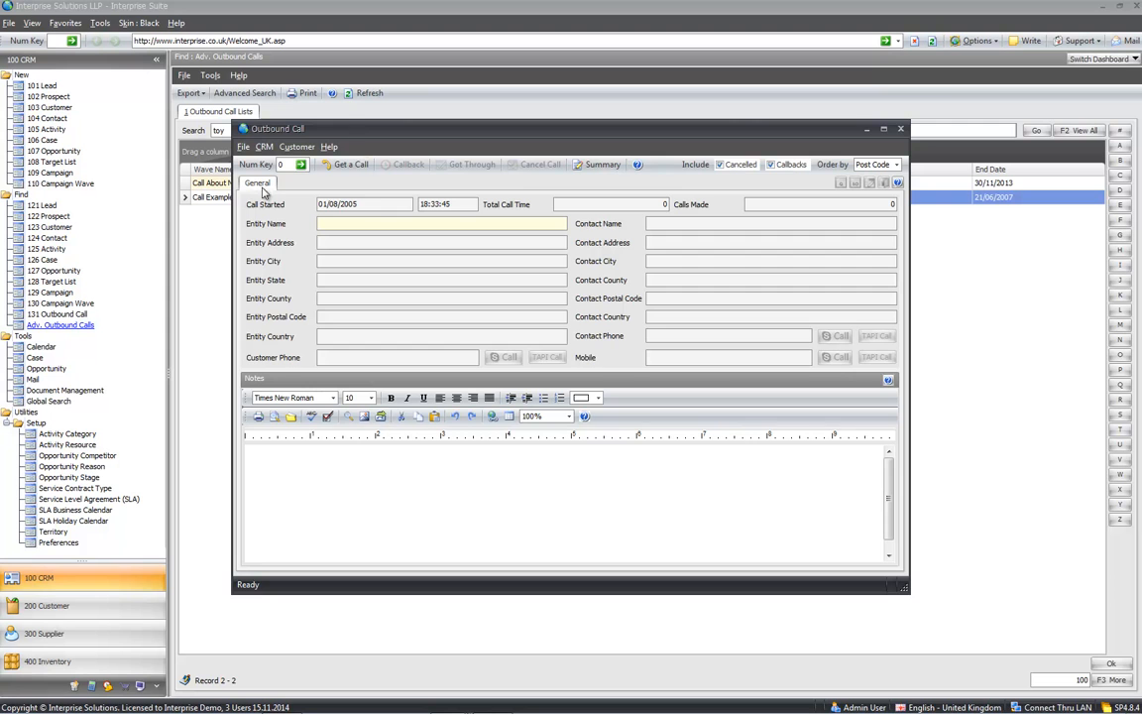
pyautogui.moveTo(347, 137); pyautogui.dragTo(504, 234)
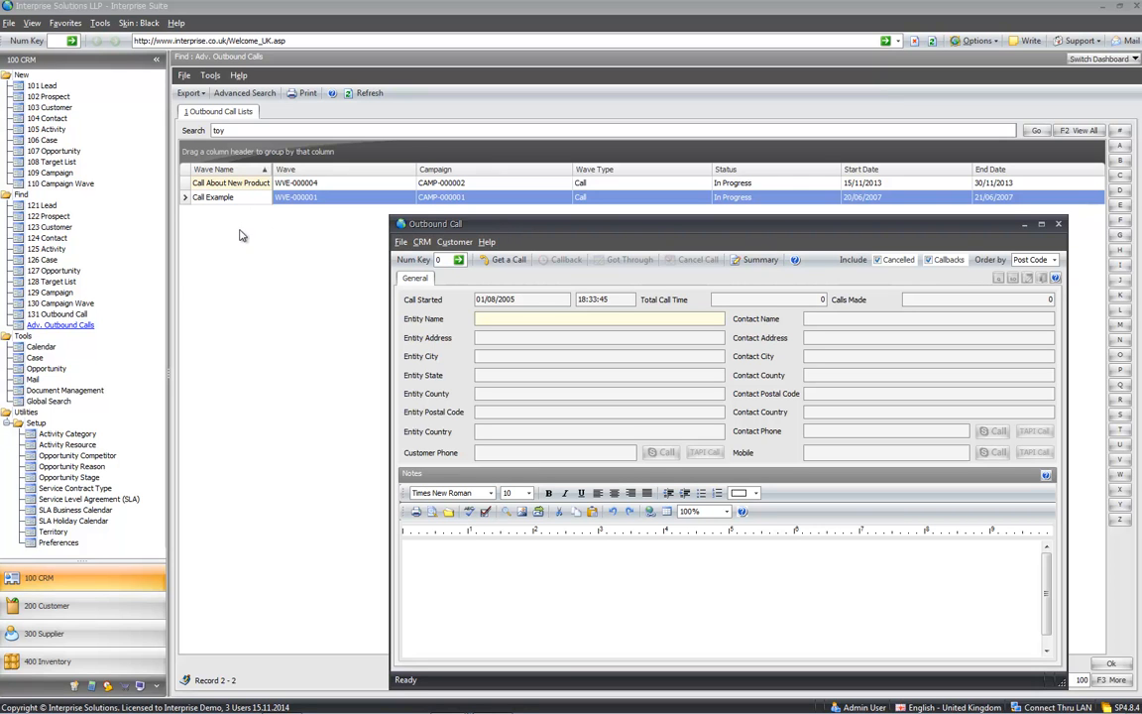
pyautogui.moveTo(492, 227); pyautogui.dragTo(351, 188)
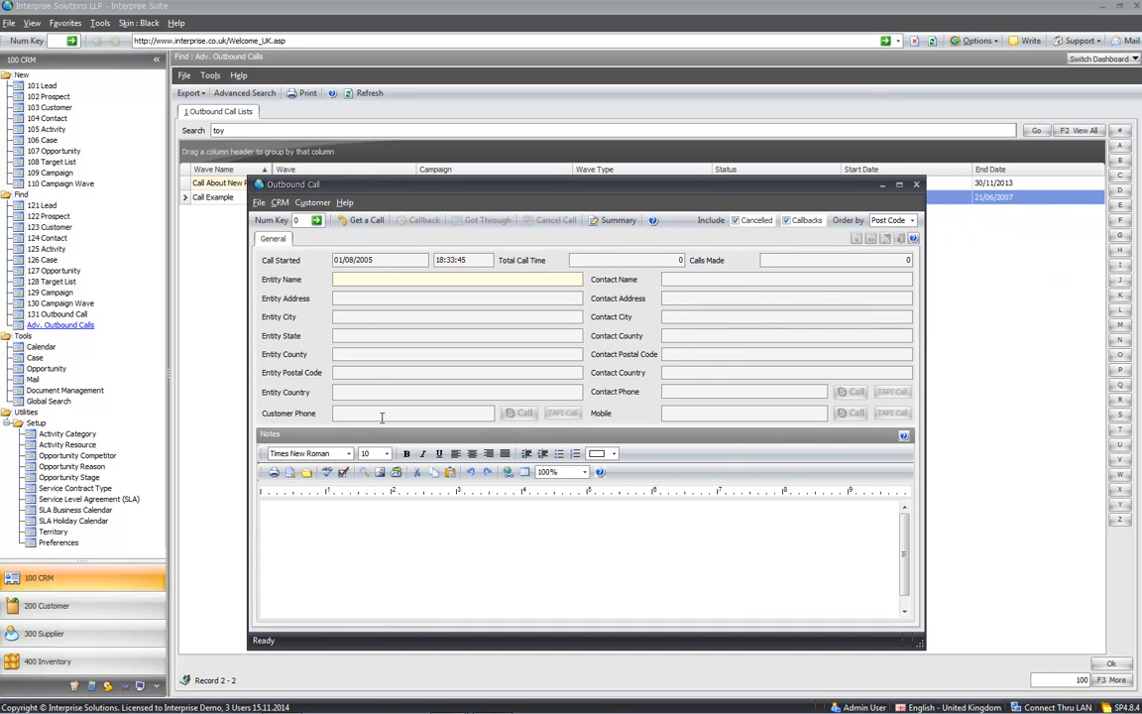
# - Get the next call, The Dolls House, keeping the call order by Post Code
pyautogui.click(374, 222)
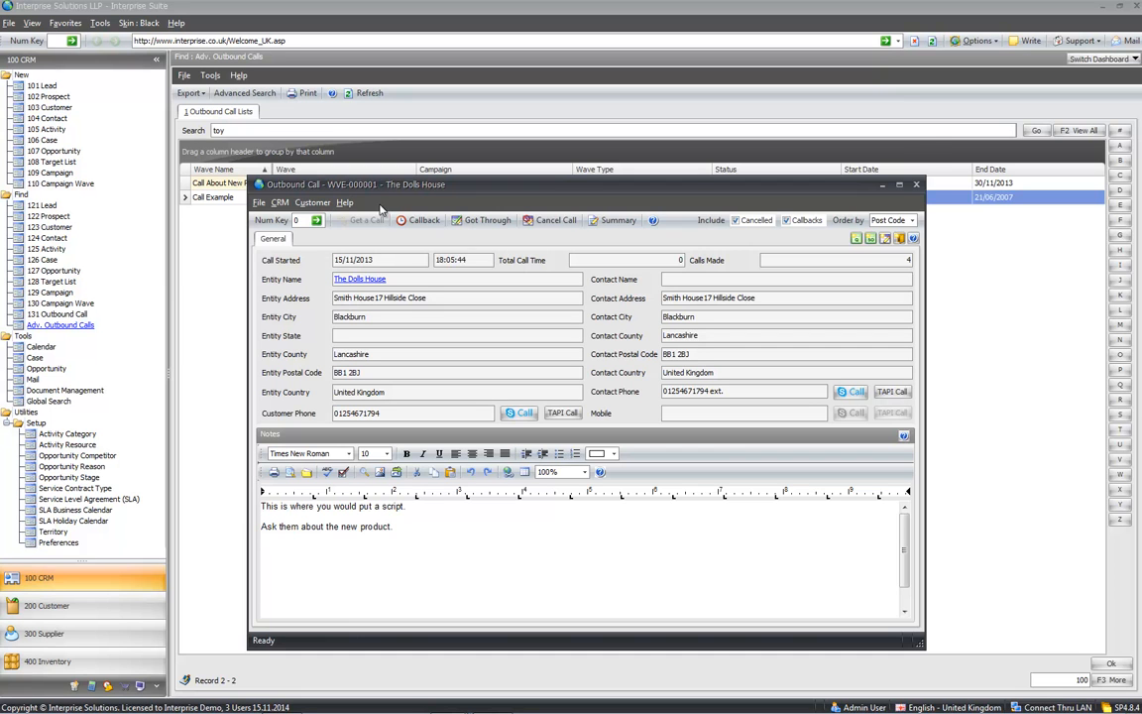
pyautogui.moveTo(347, 187); pyautogui.dragTo(357, 149)
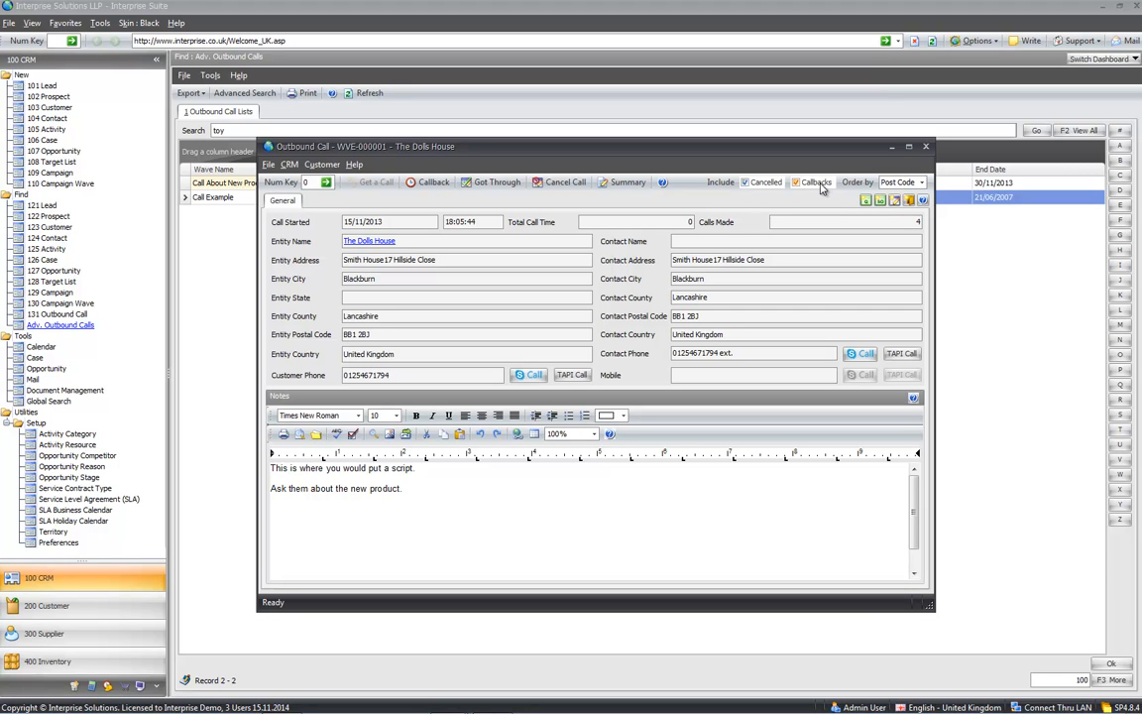
pyautogui.click(920, 182)
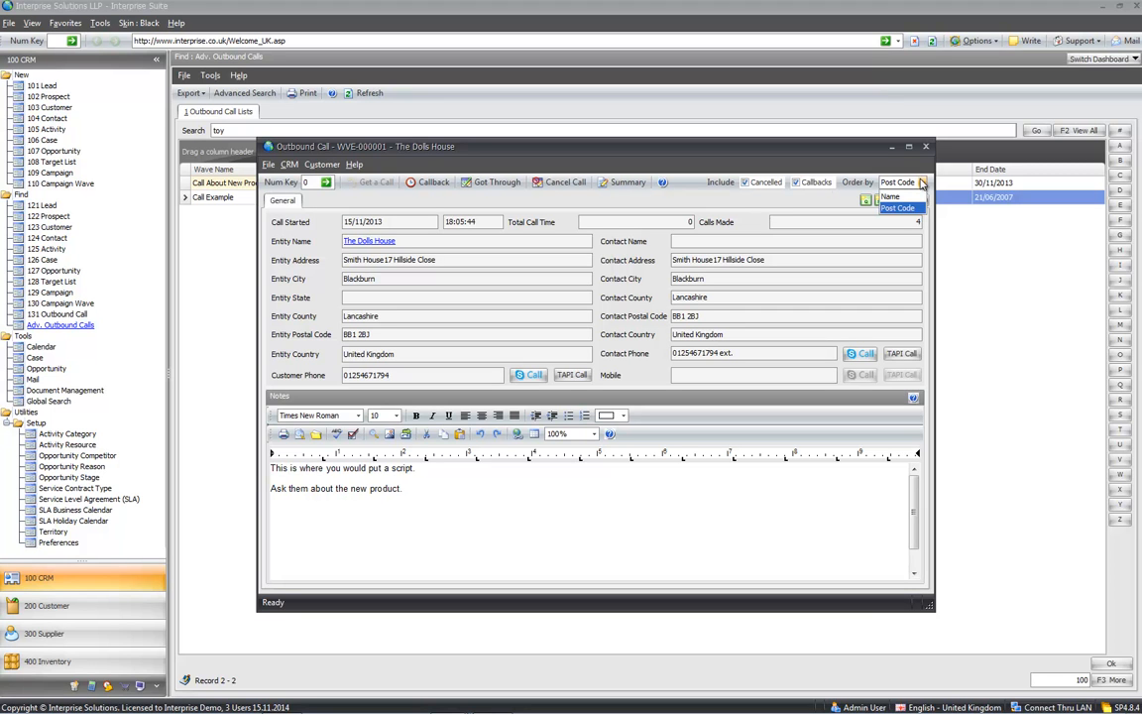
pyautogui.click(802, 203)
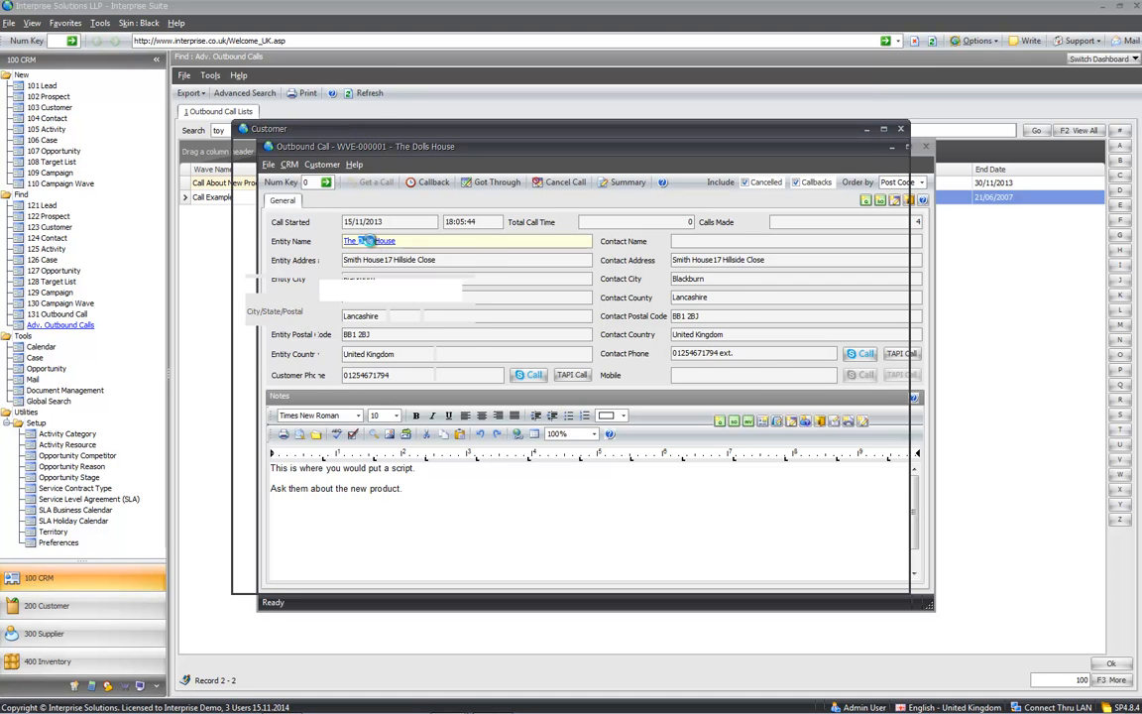
# - Note 'they really like the product' on The Dolls House outbound call and log it as Got Through
pyautogui.moveTo(414, 135); pyautogui.dragTo(592, 254)
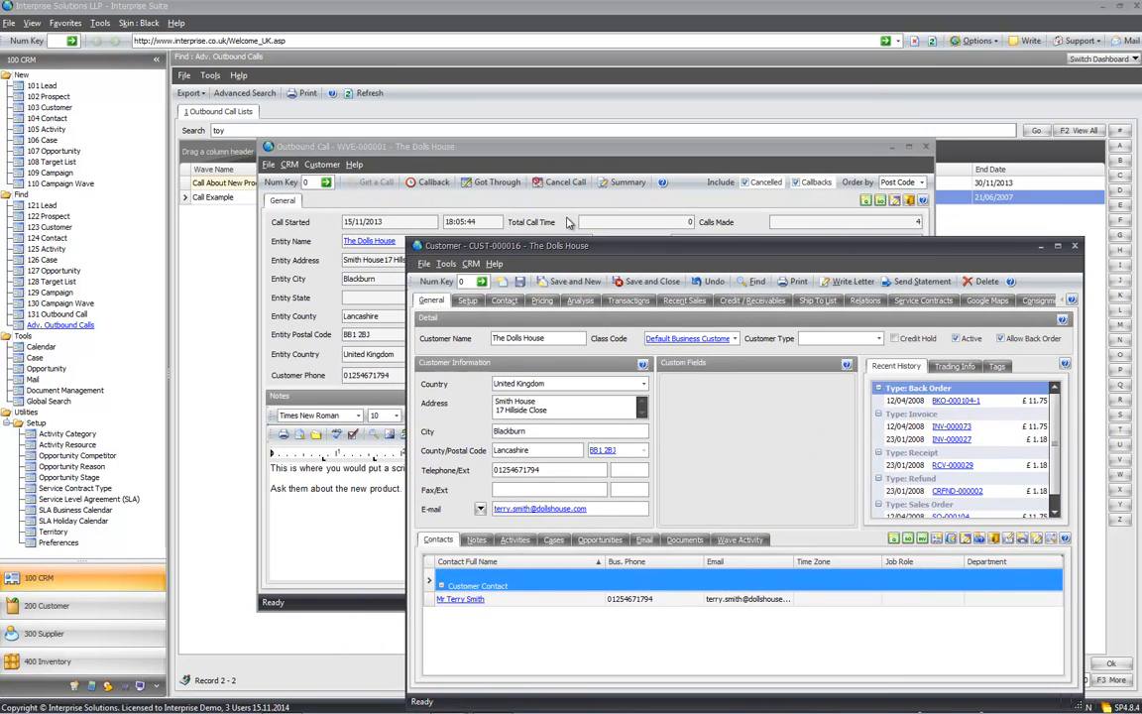
pyautogui.click(515, 166)
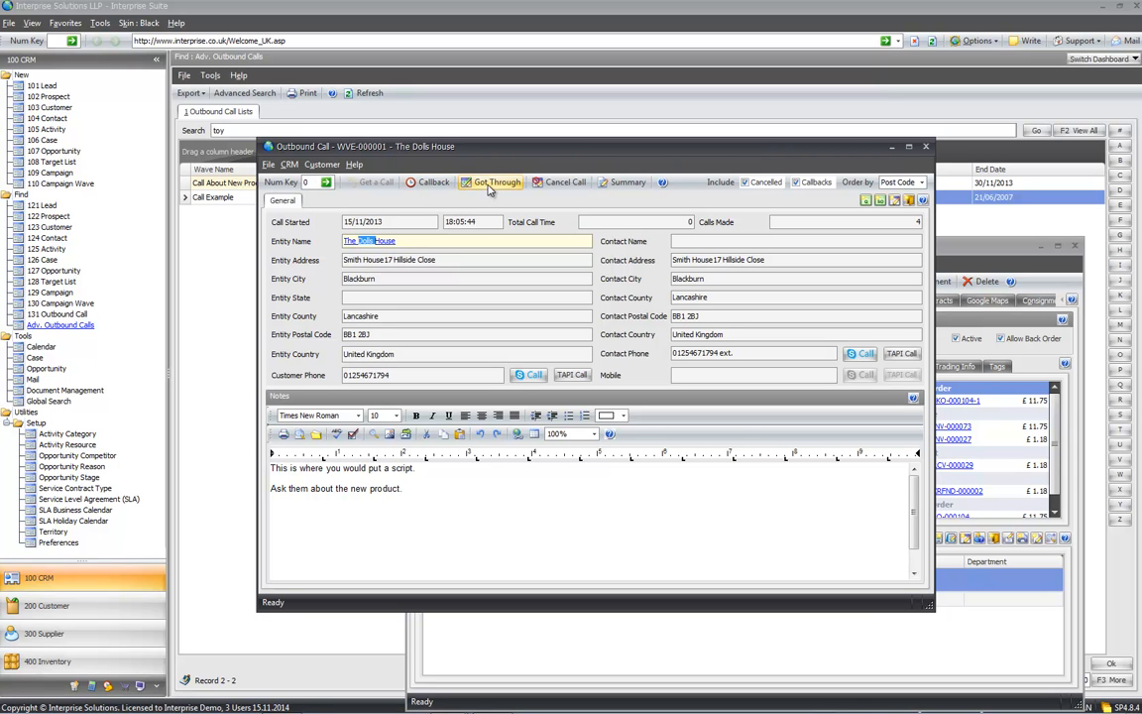
pyautogui.click(411, 242)
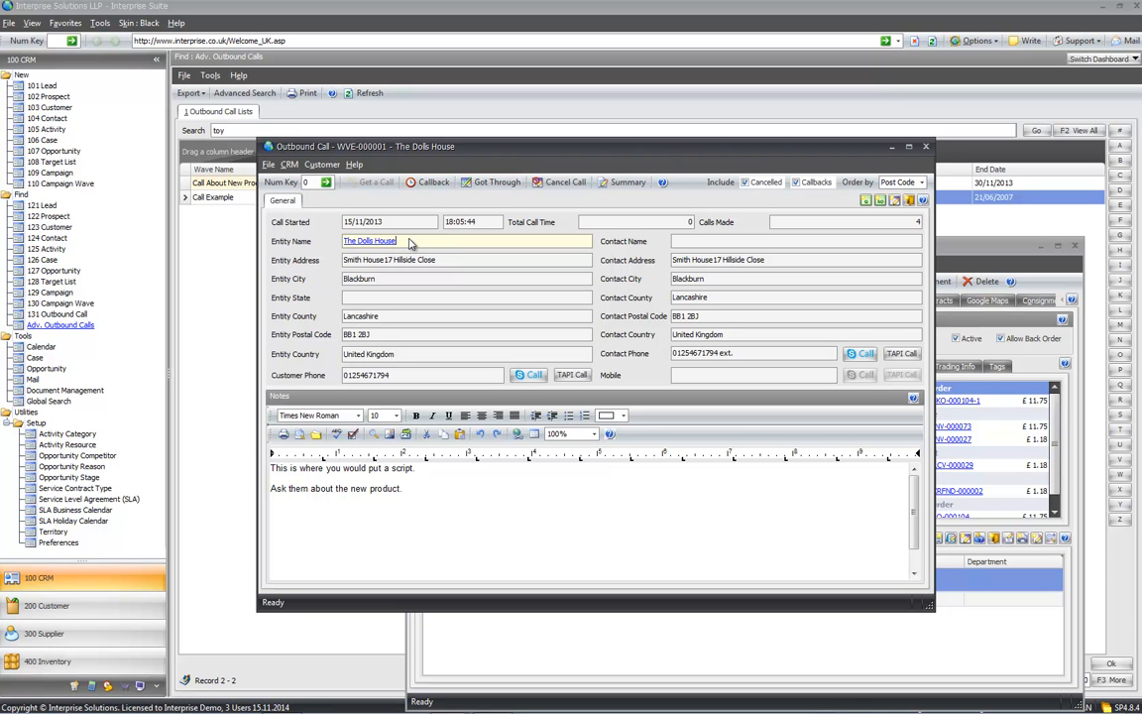
pyautogui.click(459, 492)
pyautogui.press('Return')
pyautogui.press('Return')
pyautogui.write('they really lik')
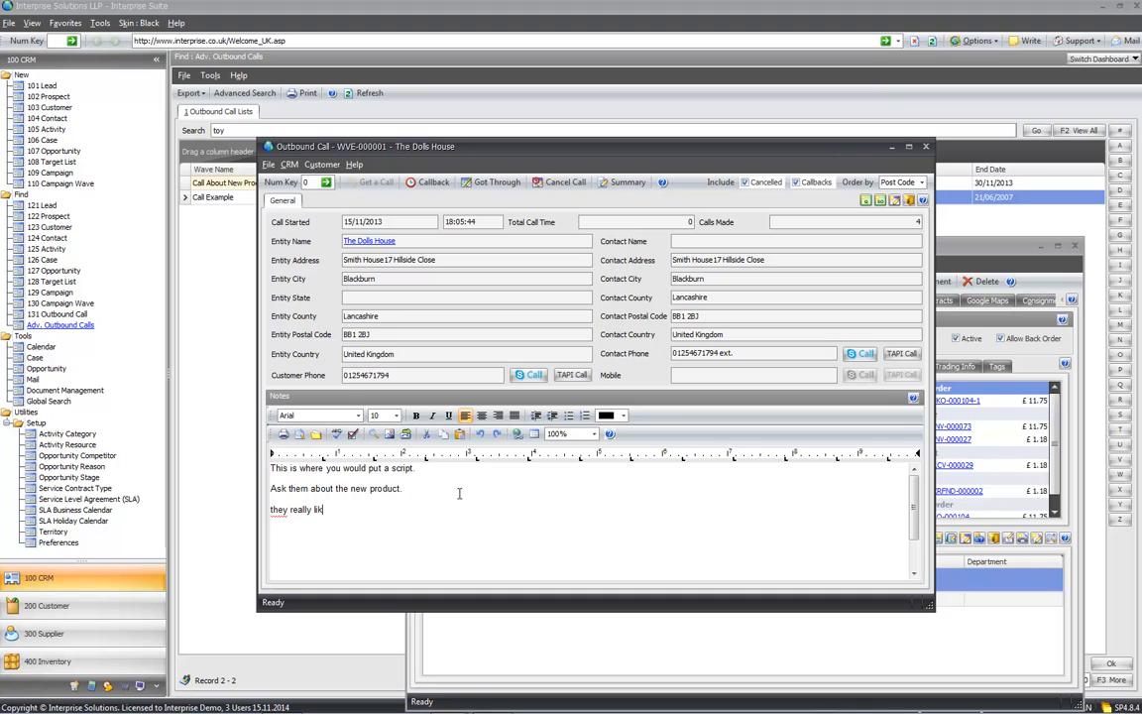
pyautogui.write('e the produc')
pyautogui.click(487, 185)
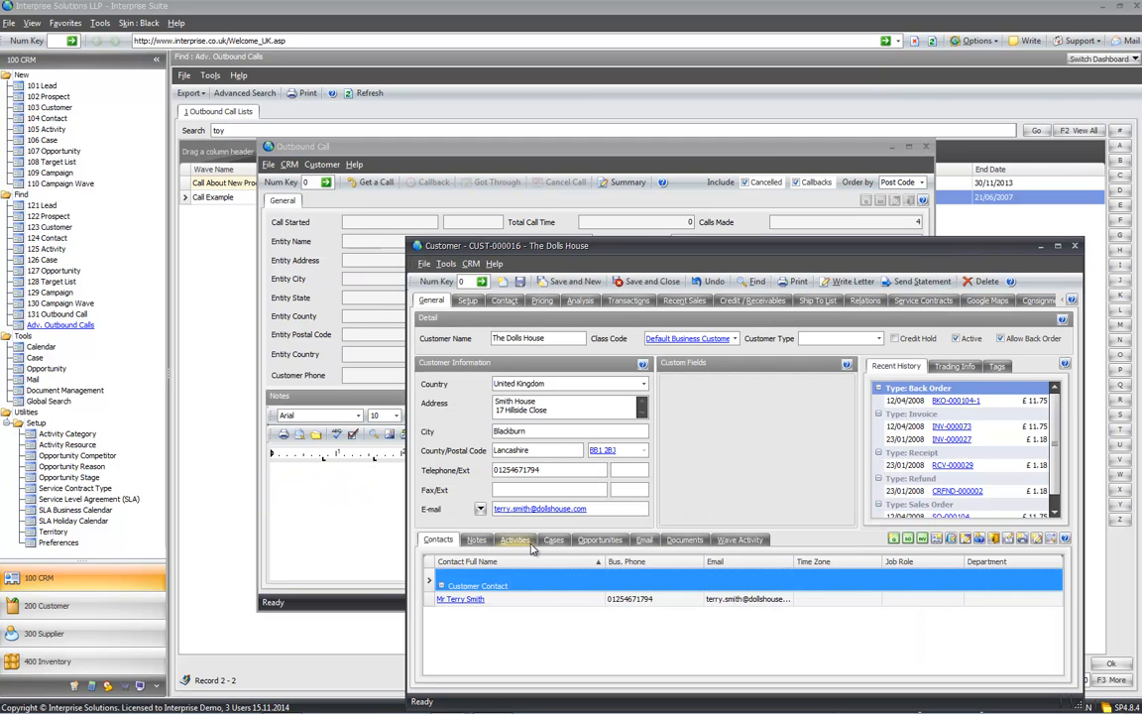
# - Read the product note in The Dolls House's Call Example activity, then list its wave activity
pyautogui.click(528, 543)
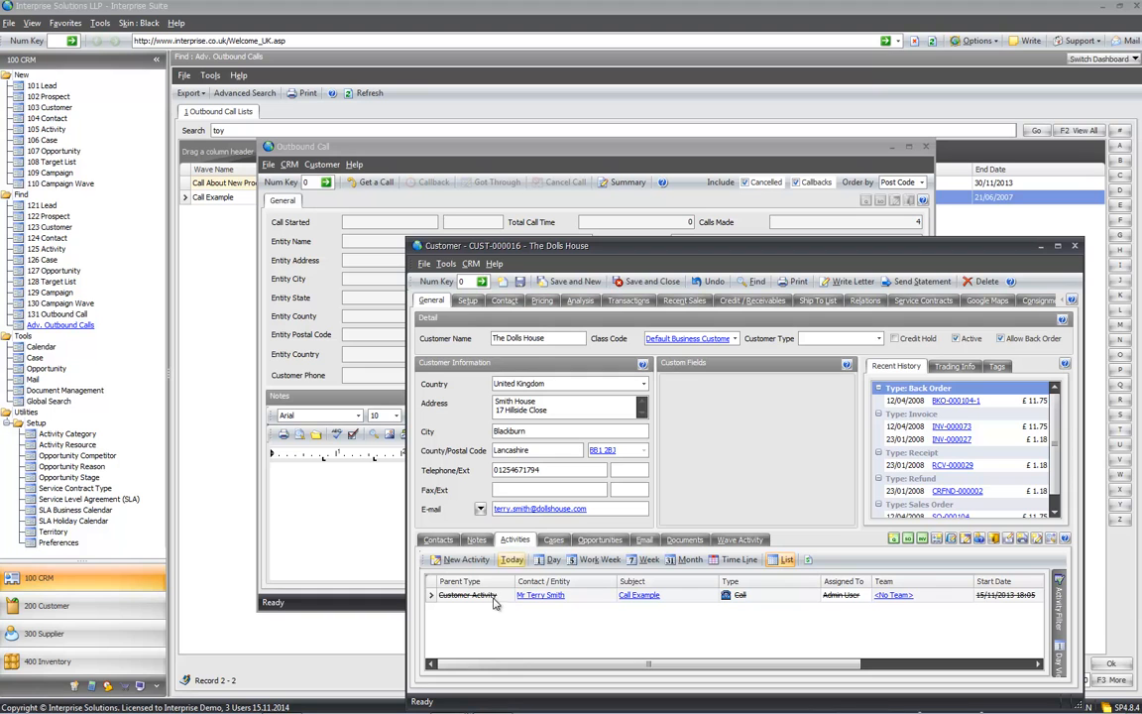
pyautogui.click(650, 596)
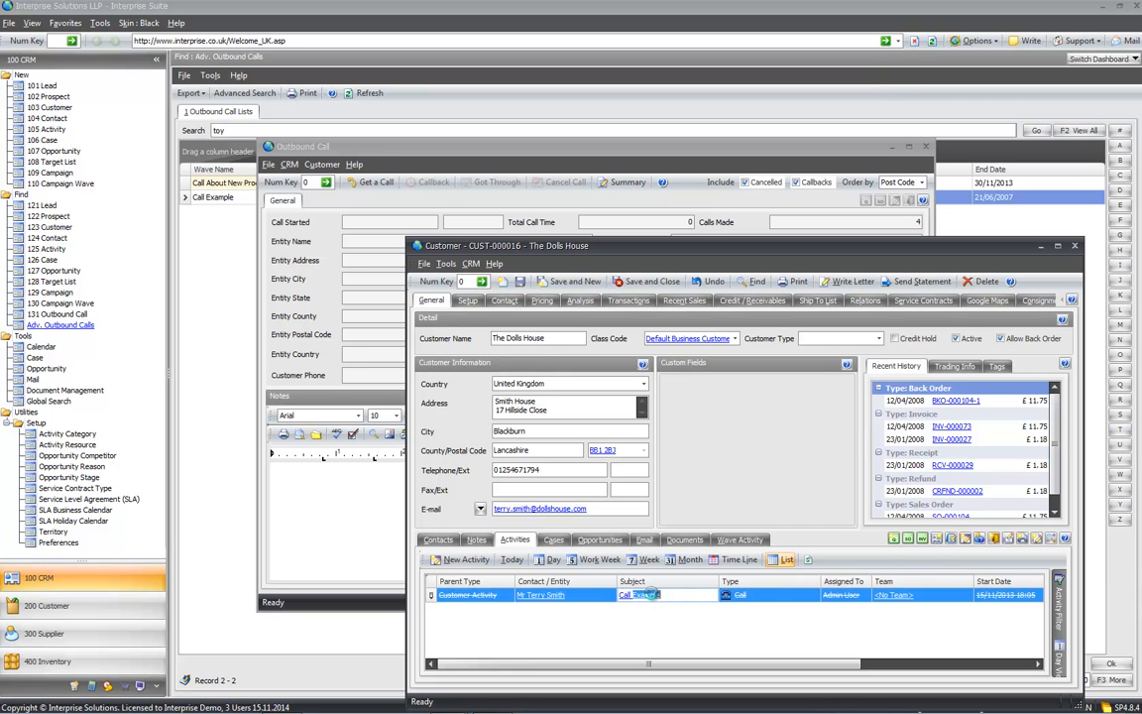
pyautogui.click(357, 495)
pyautogui.tripleClick(270, 492)
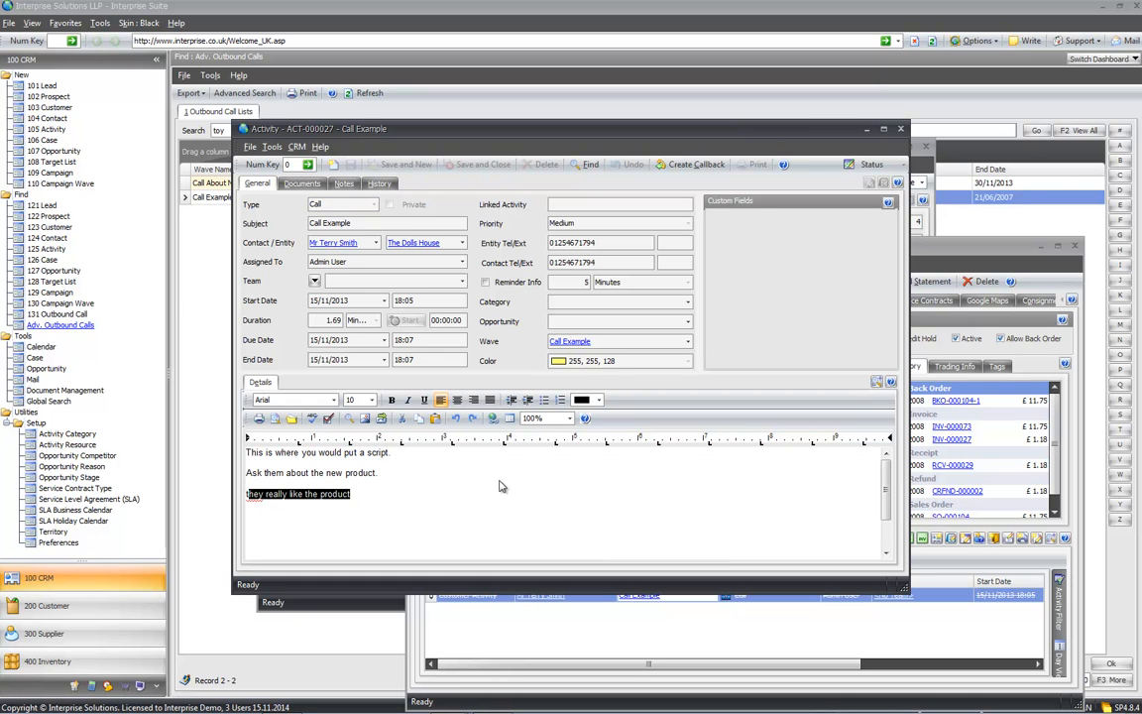
pyautogui.click(901, 129)
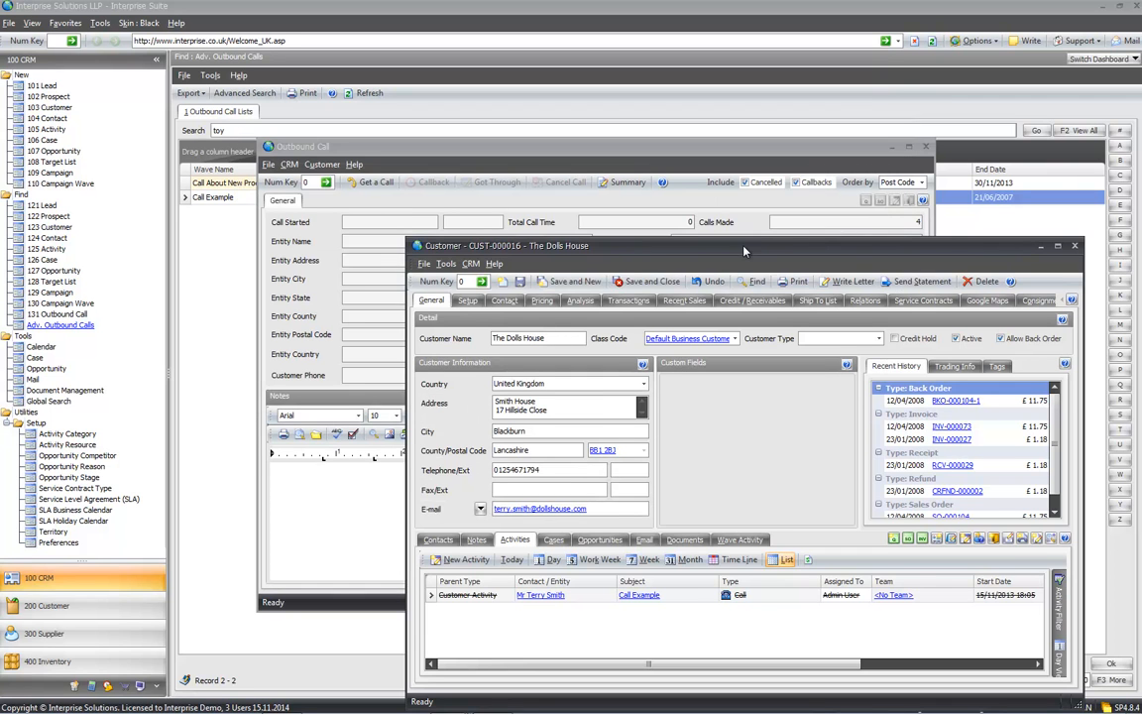
pyautogui.moveTo(743, 251); pyautogui.dragTo(720, 233)
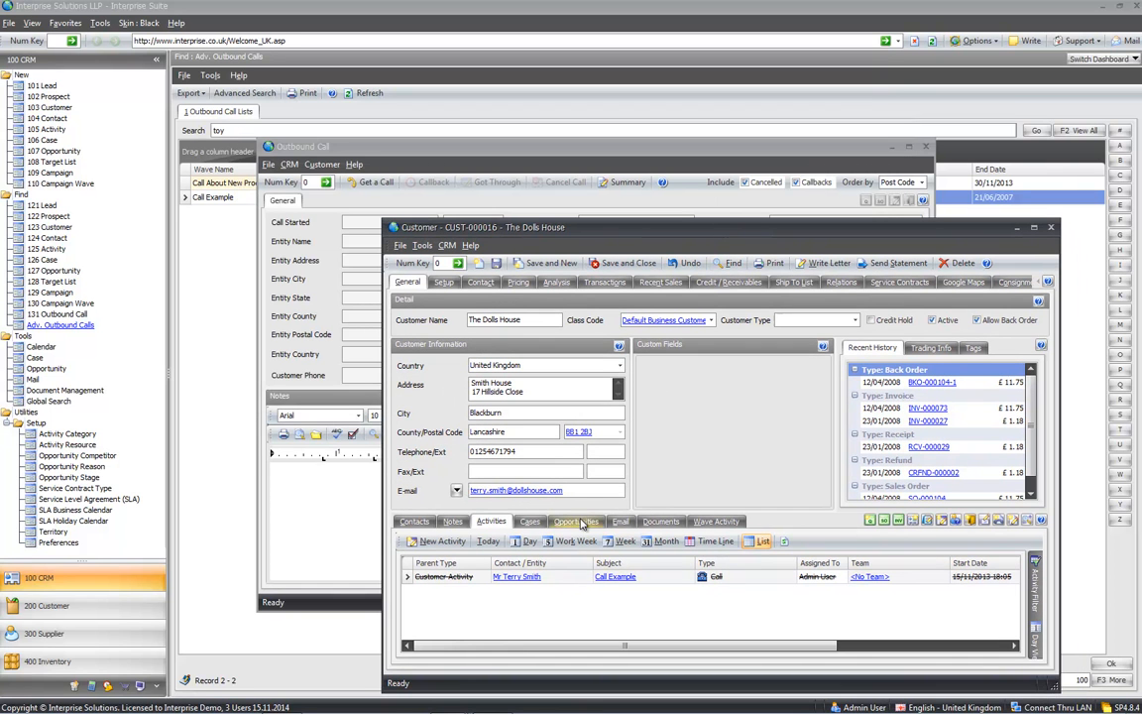
pyautogui.click(716, 520)
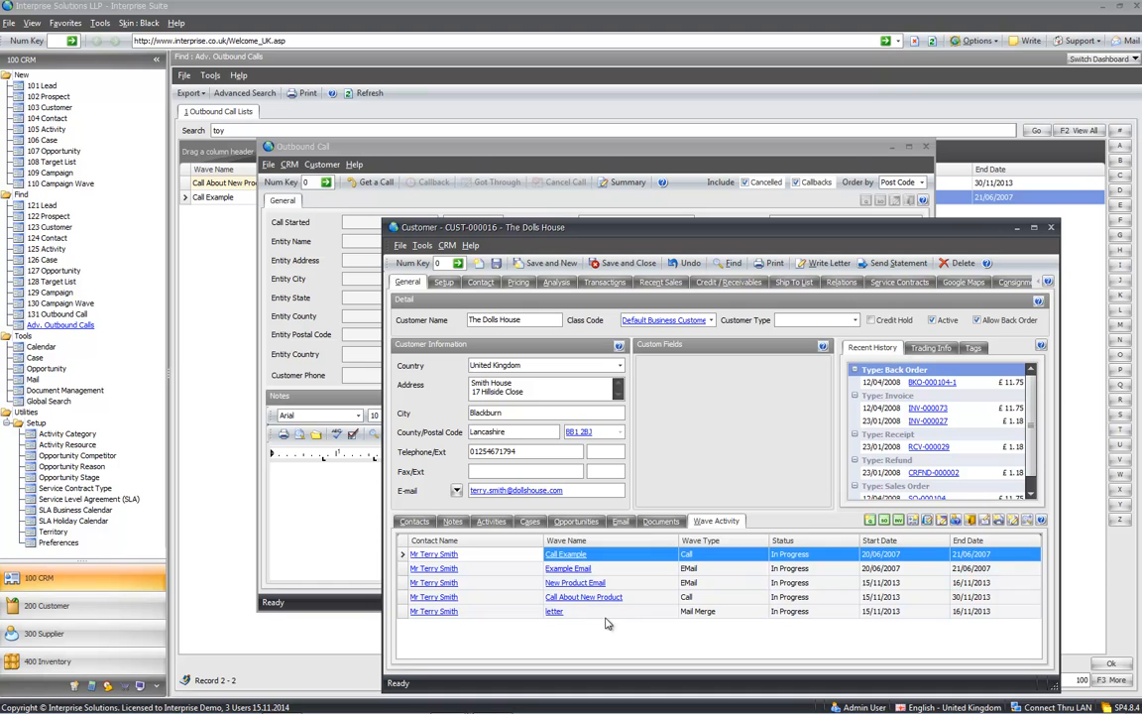
# - Inspect the Callback and call activities on the Call Example wave, then close the wave and customer windows
pyautogui.click(569, 554)
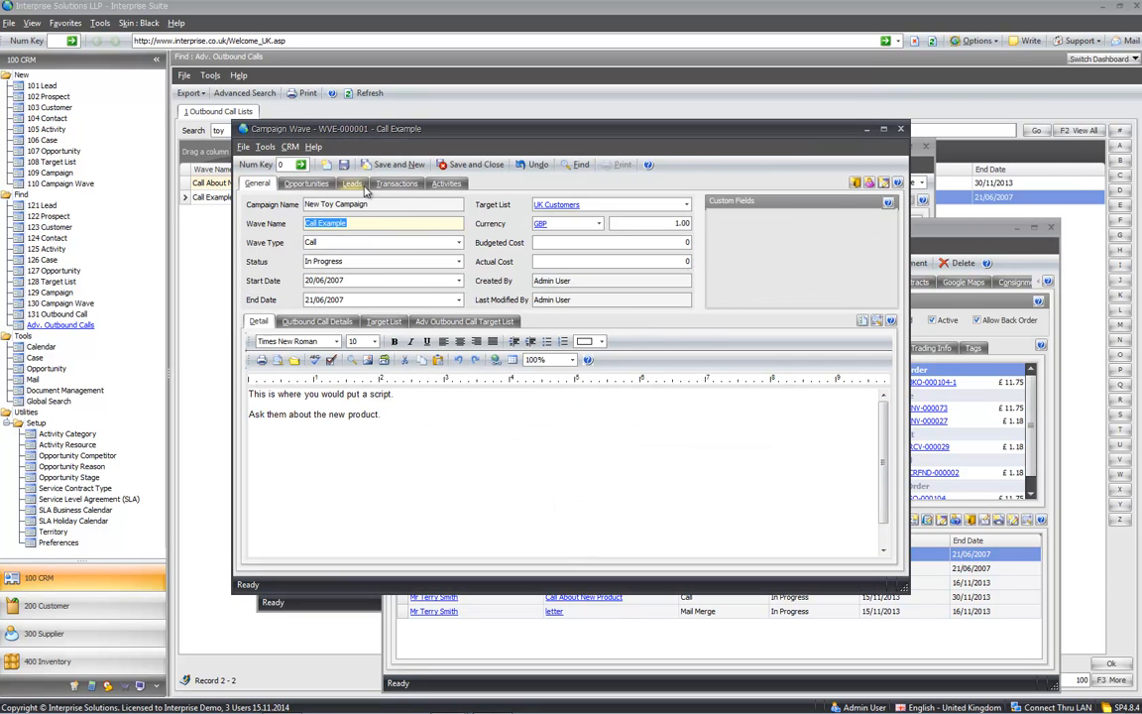
pyautogui.click(446, 185)
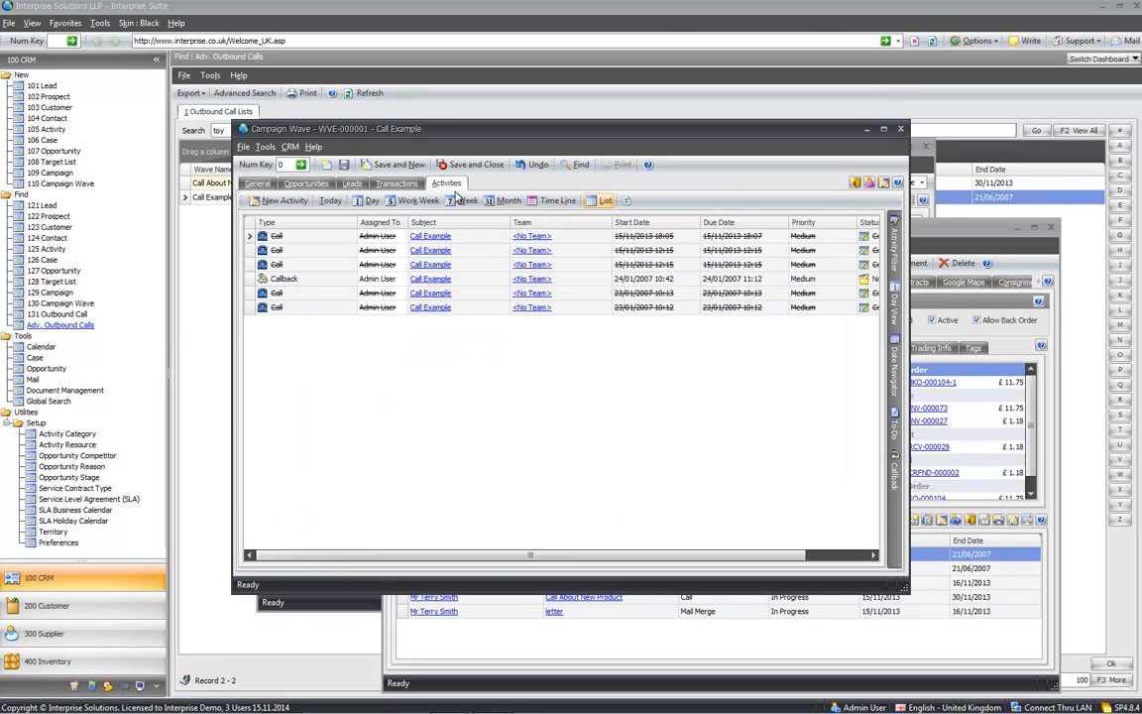
pyautogui.click(457, 279)
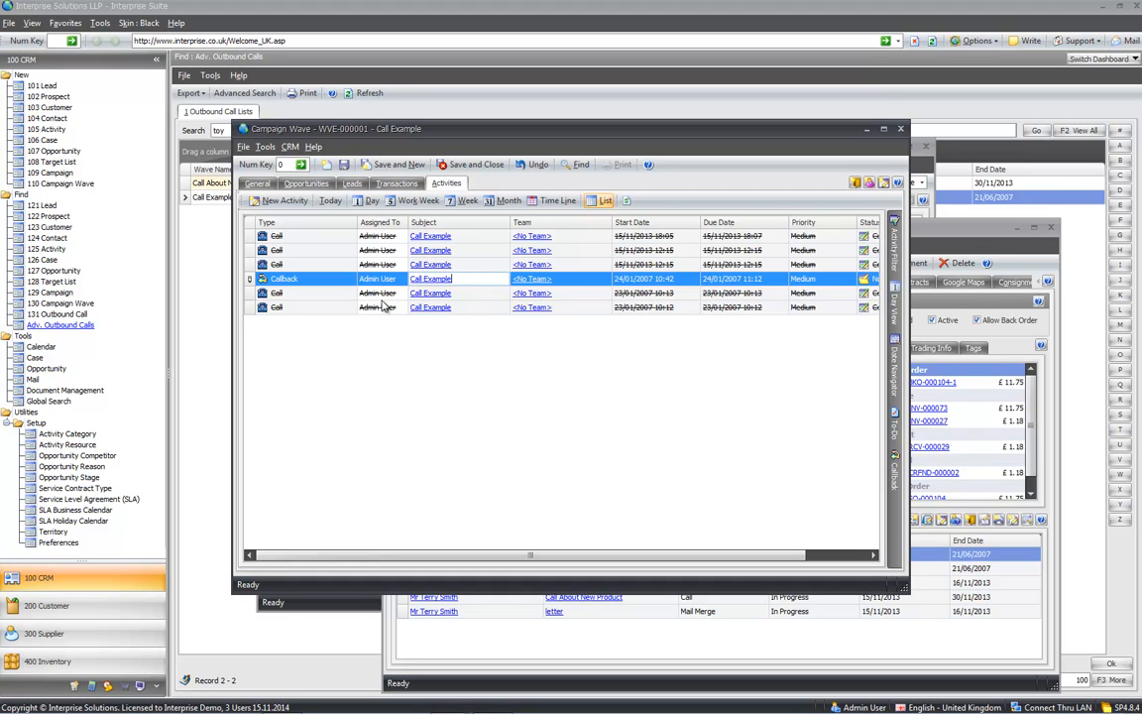
pyautogui.click(381, 294)
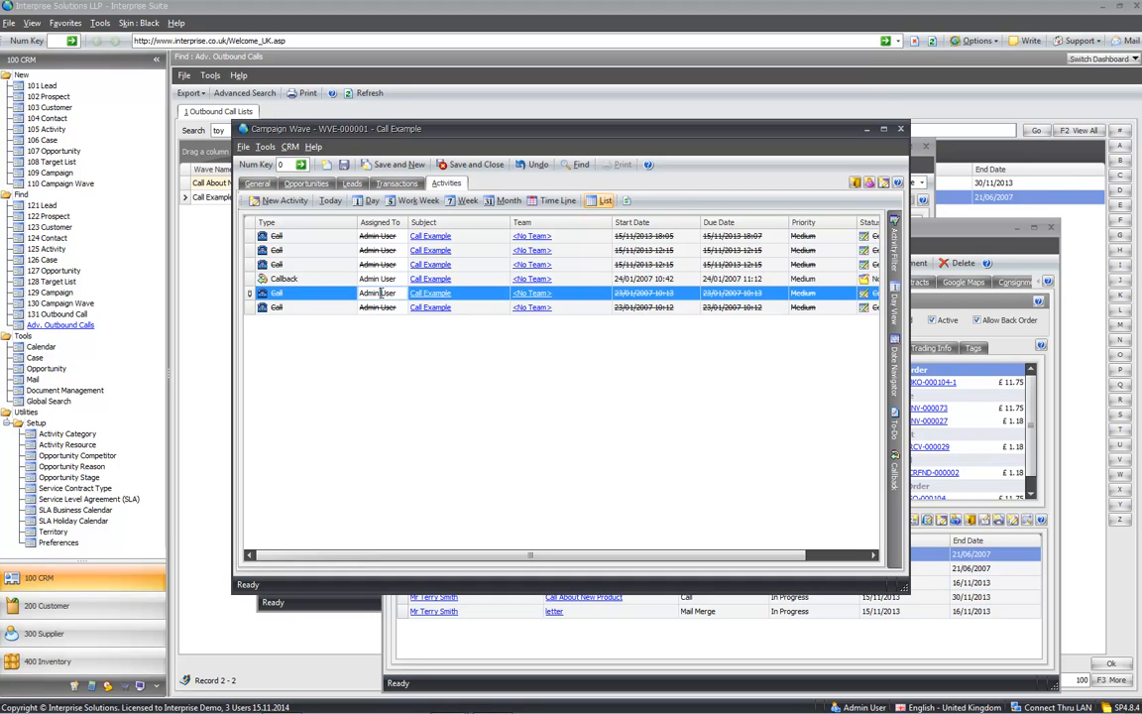
pyautogui.click(448, 236)
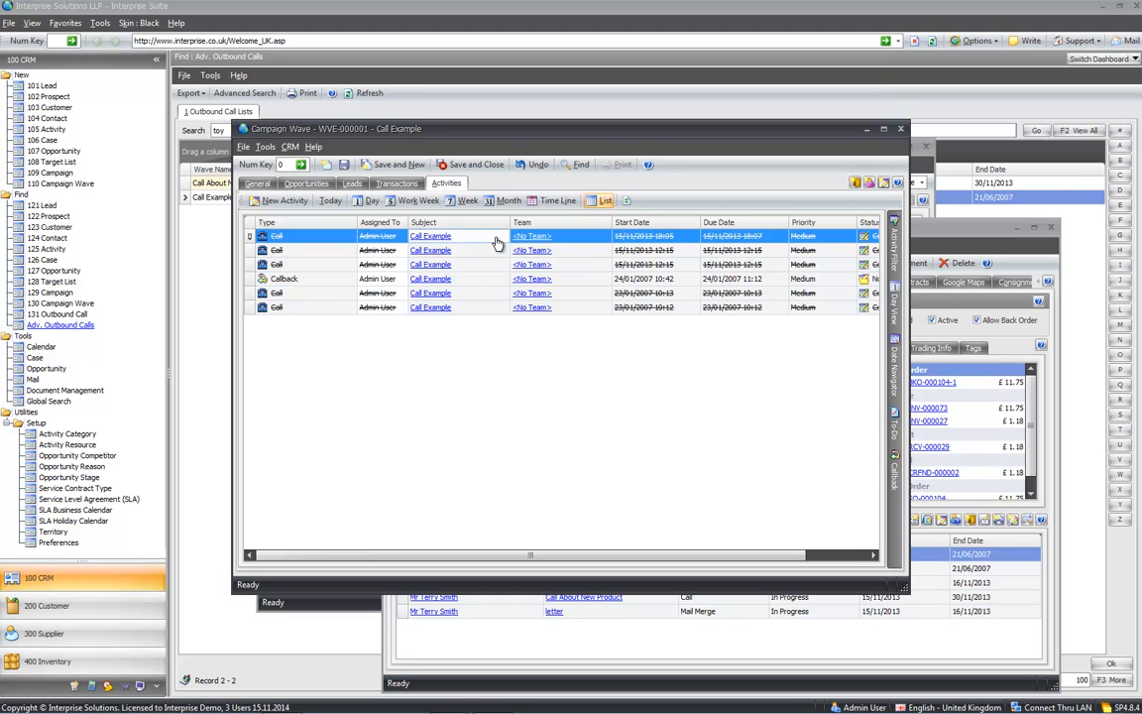
pyautogui.click(901, 130)
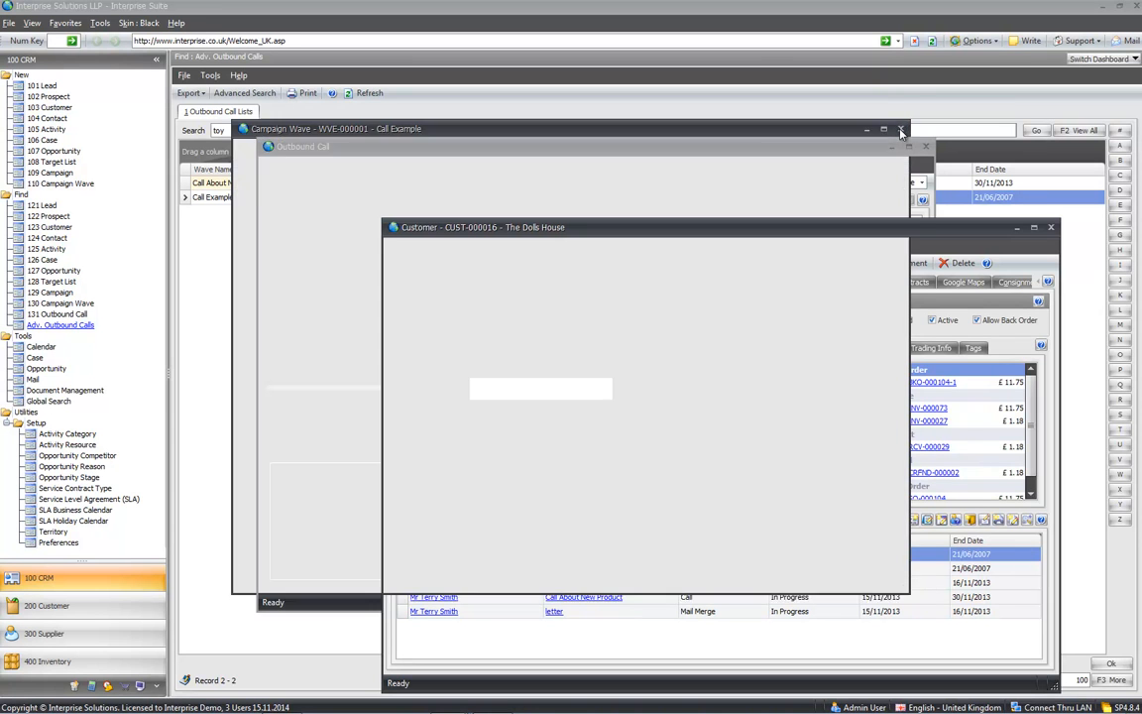
pyautogui.click(1050, 227)
# - Schedule a callback for Schools Out, cancel The Play Area call, and close the Outbound Call window
pyautogui.click(363, 182)
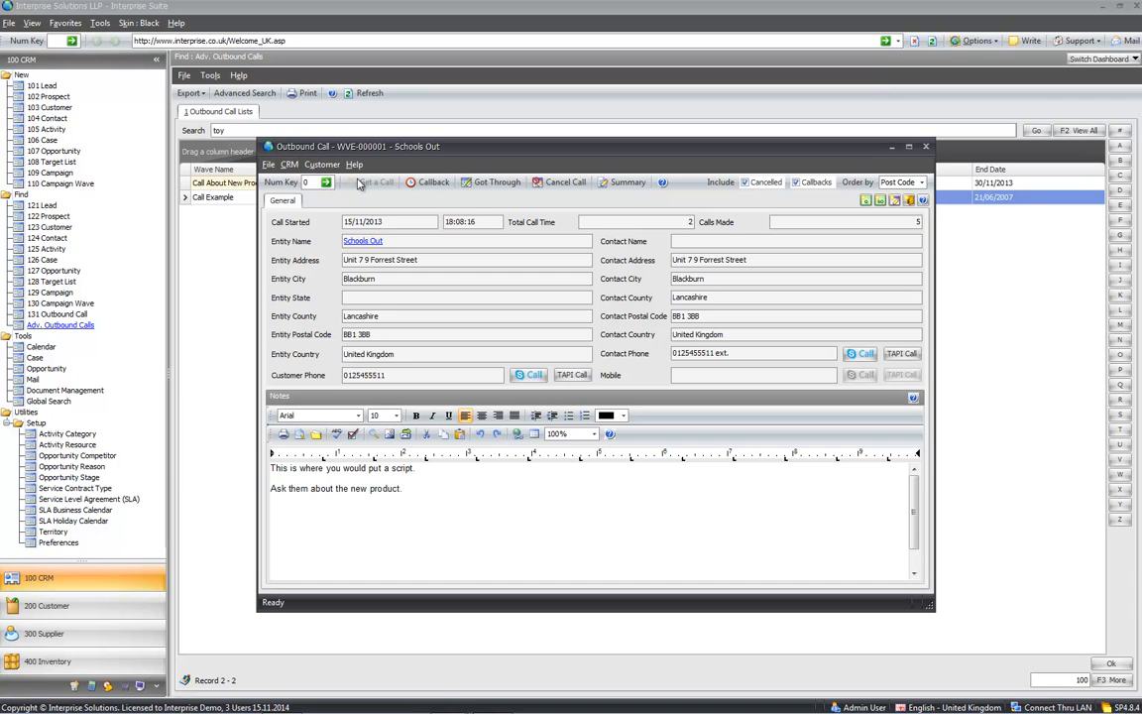
pyautogui.click(433, 183)
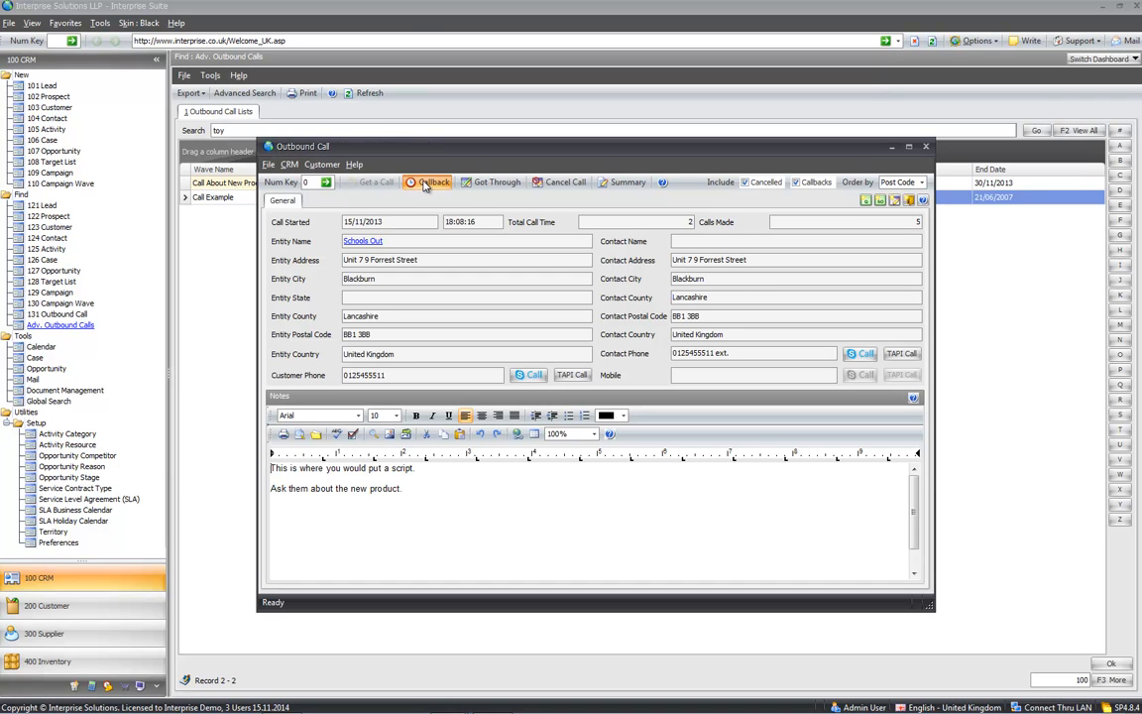
pyautogui.click(374, 185)
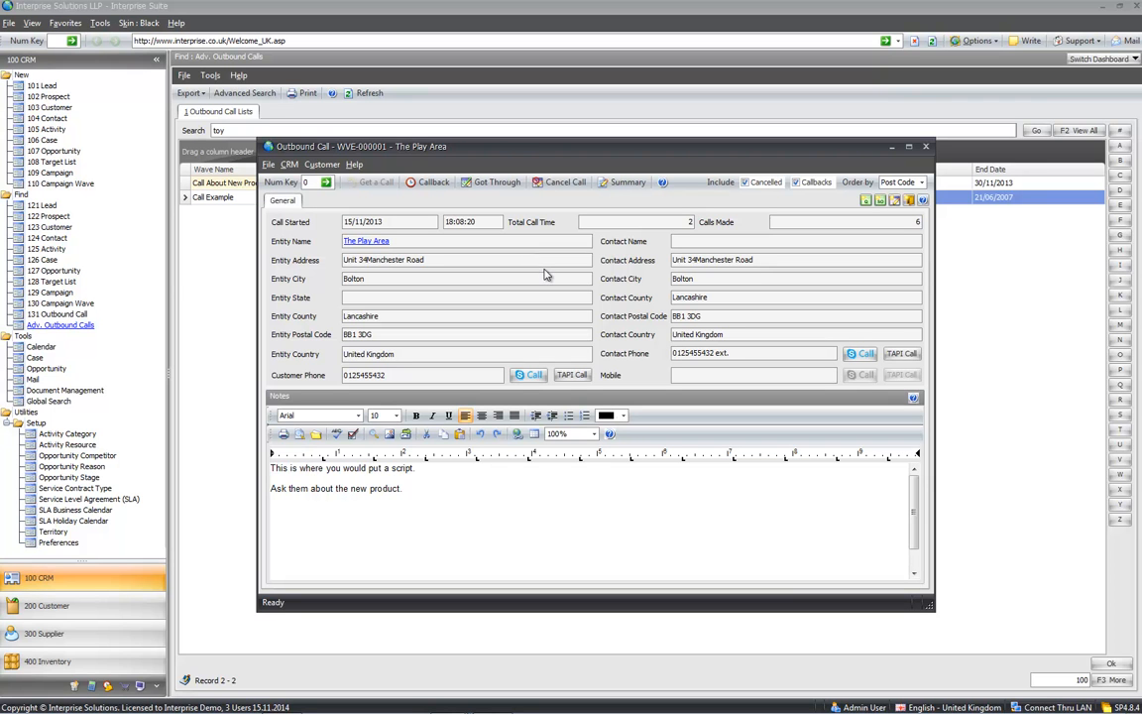
pyautogui.click(564, 185)
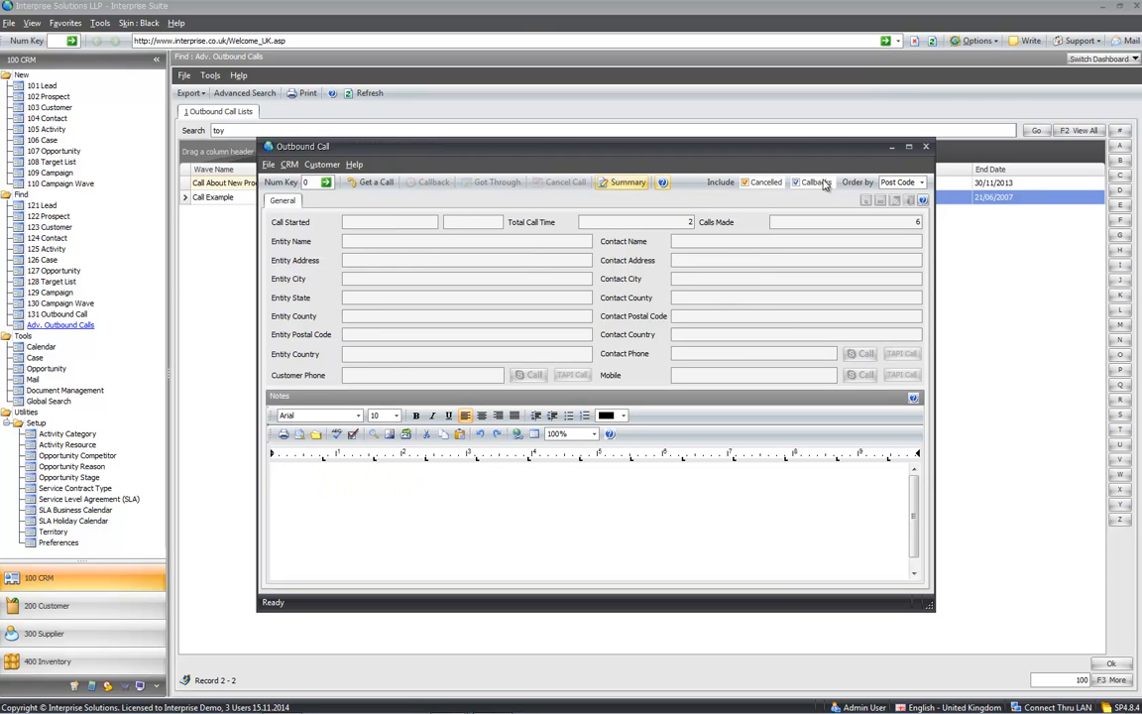
pyautogui.click(926, 147)
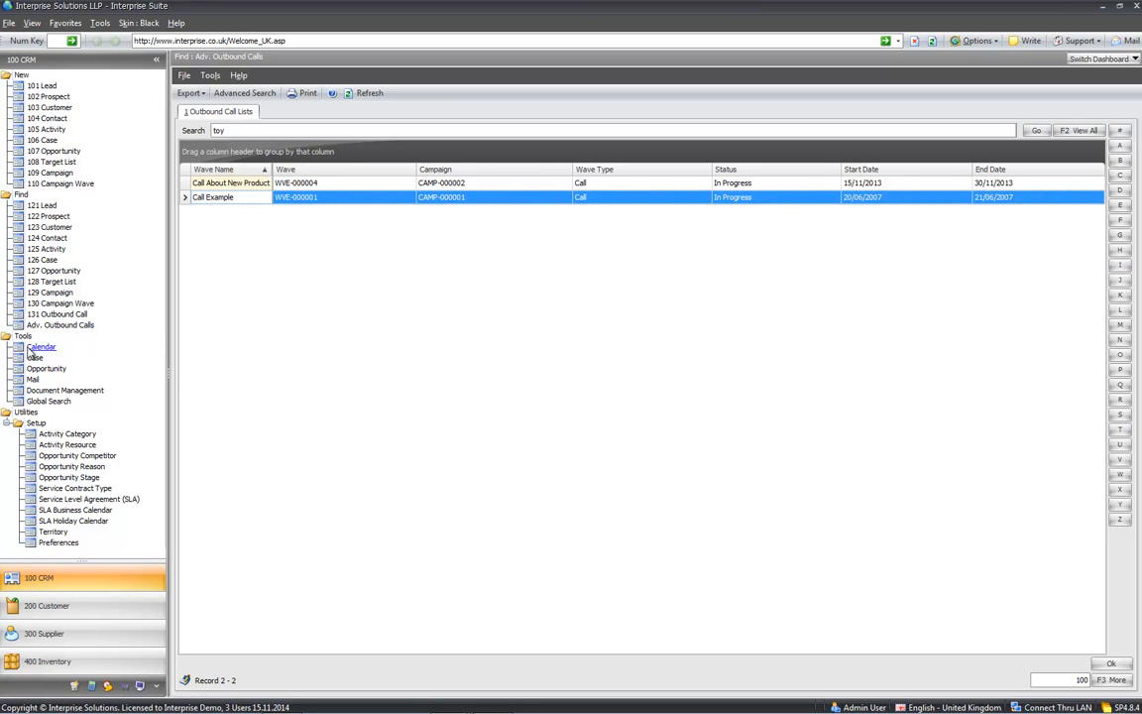
# - Globally search 'toy', try 'toy play' as exact phrase and any word, then return to 'toy'
pyautogui.click(48, 400)
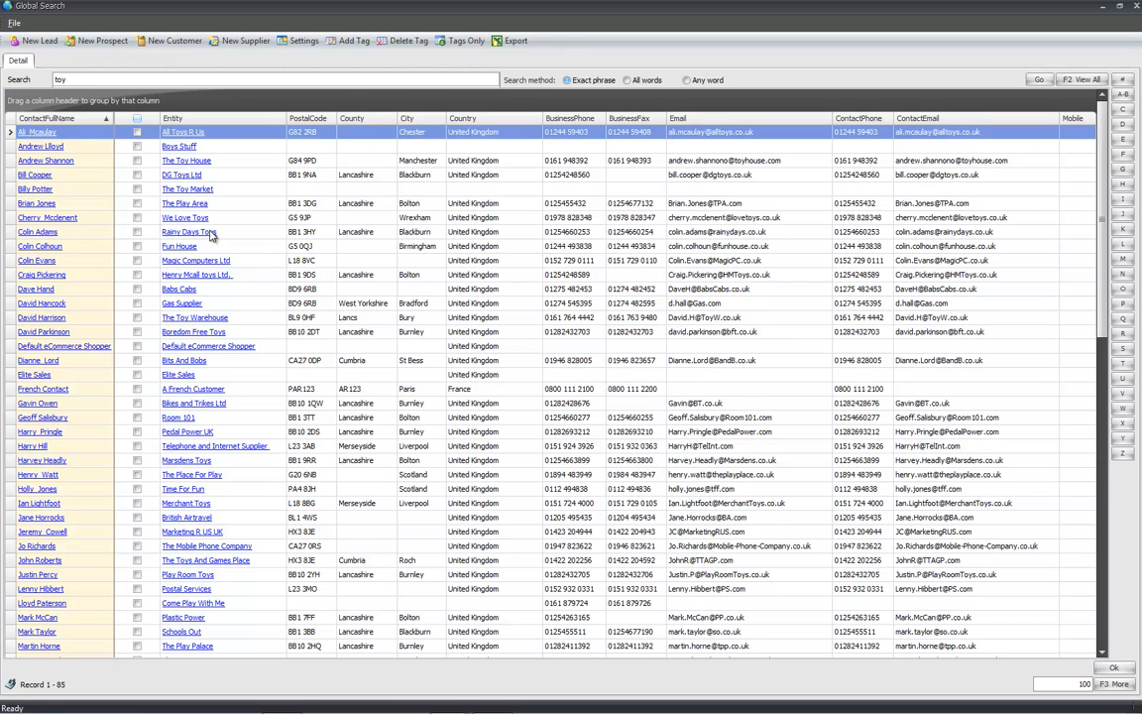
pyautogui.press('Return')
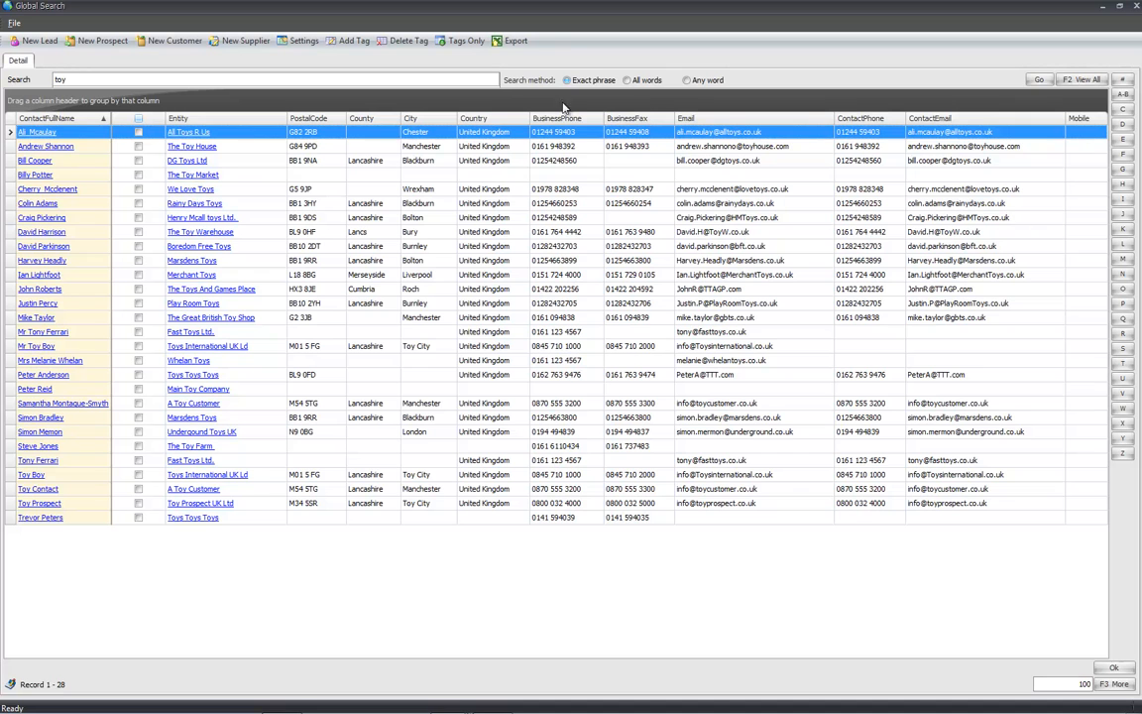
pyautogui.click(478, 81)
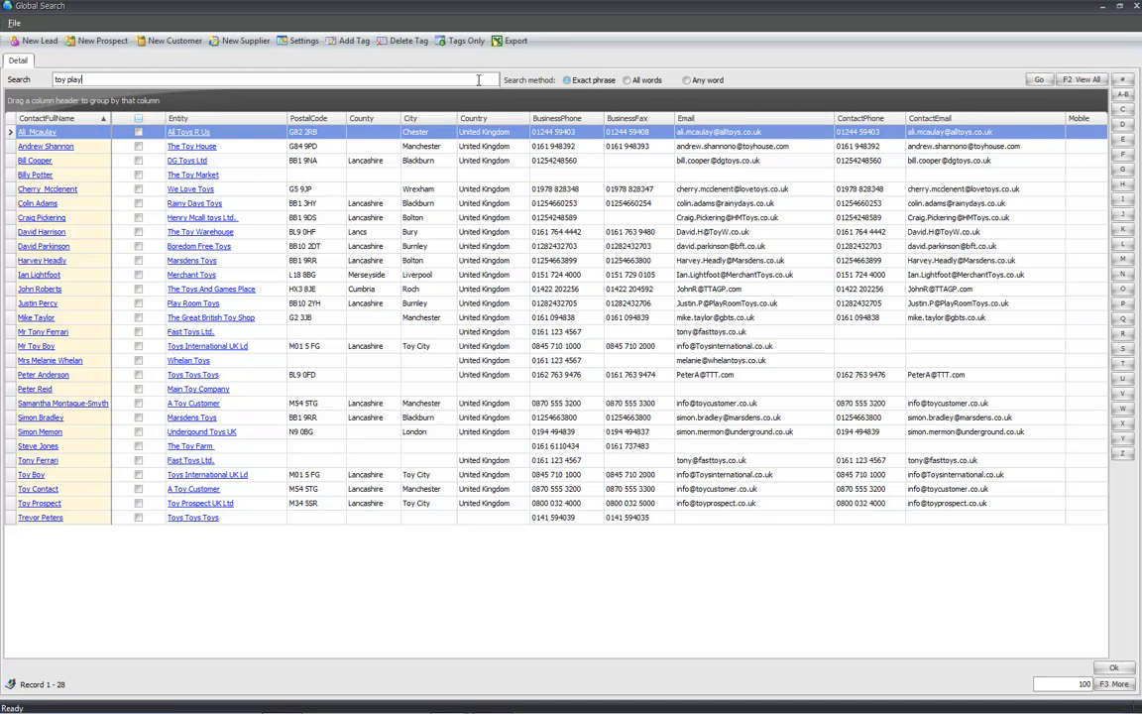
pyautogui.press('Return')
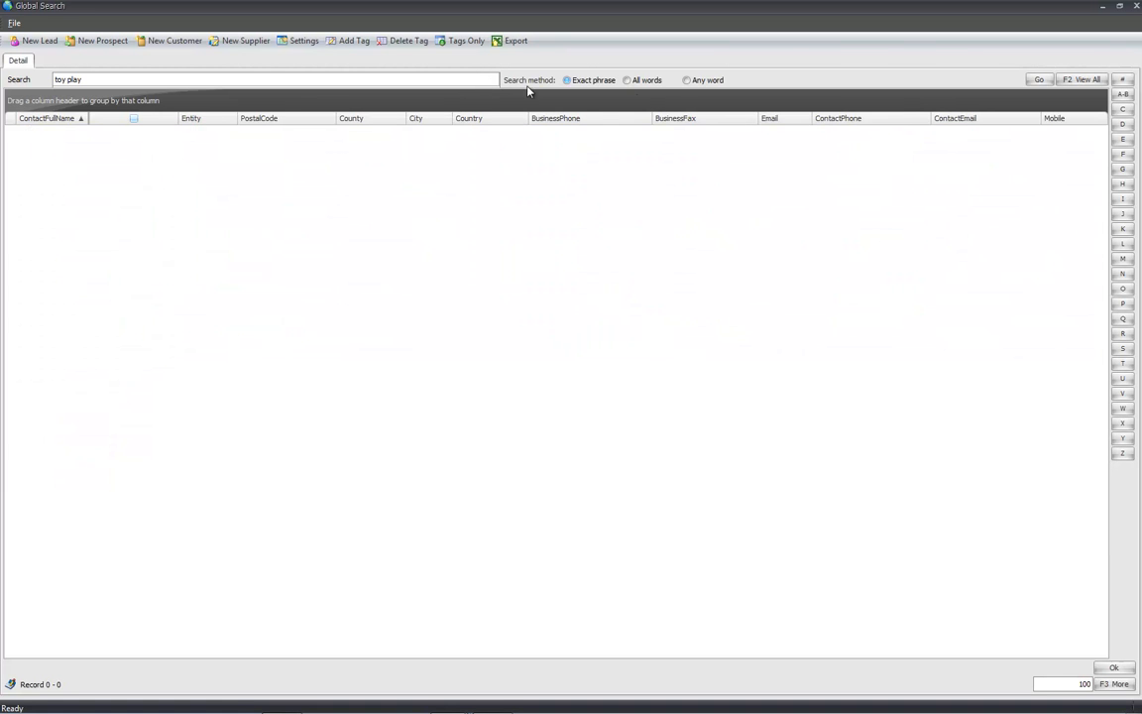
pyautogui.click(710, 84)
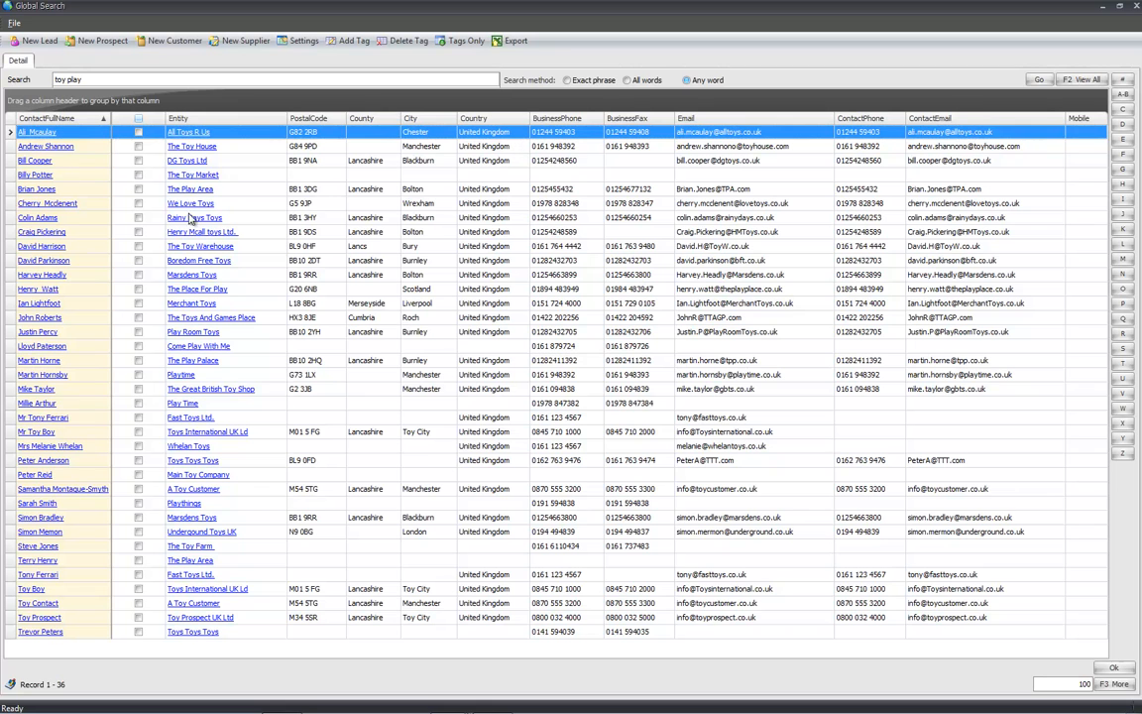
pyautogui.click(235, 403)
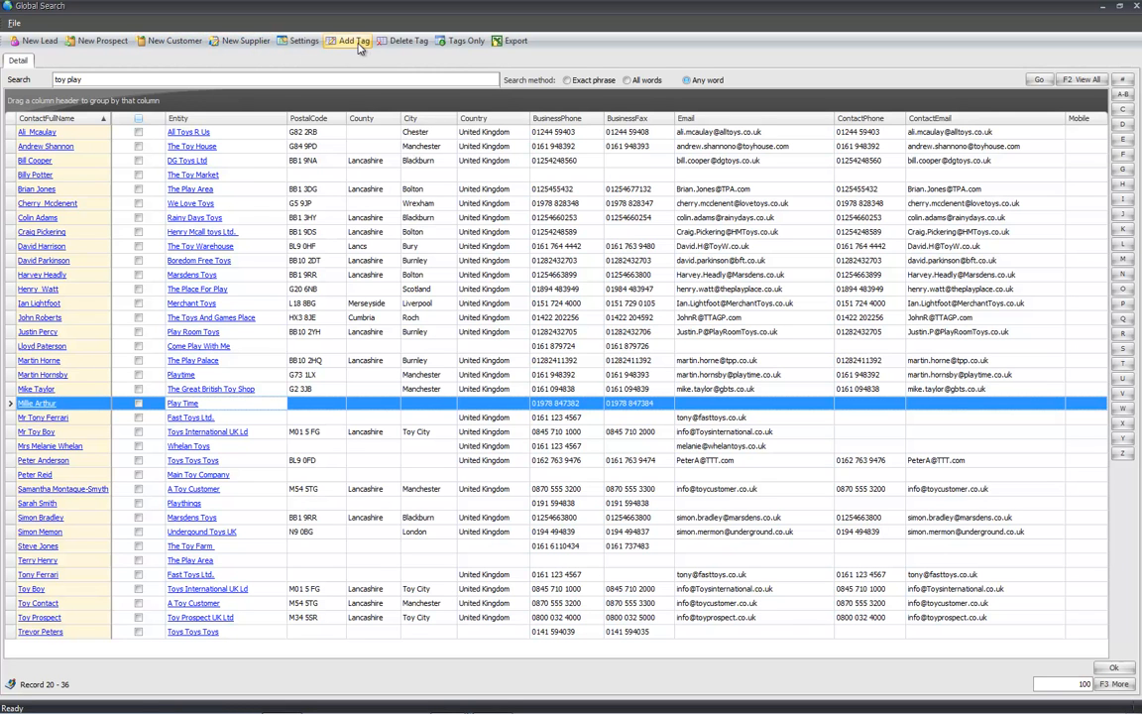
pyautogui.click(292, 80)
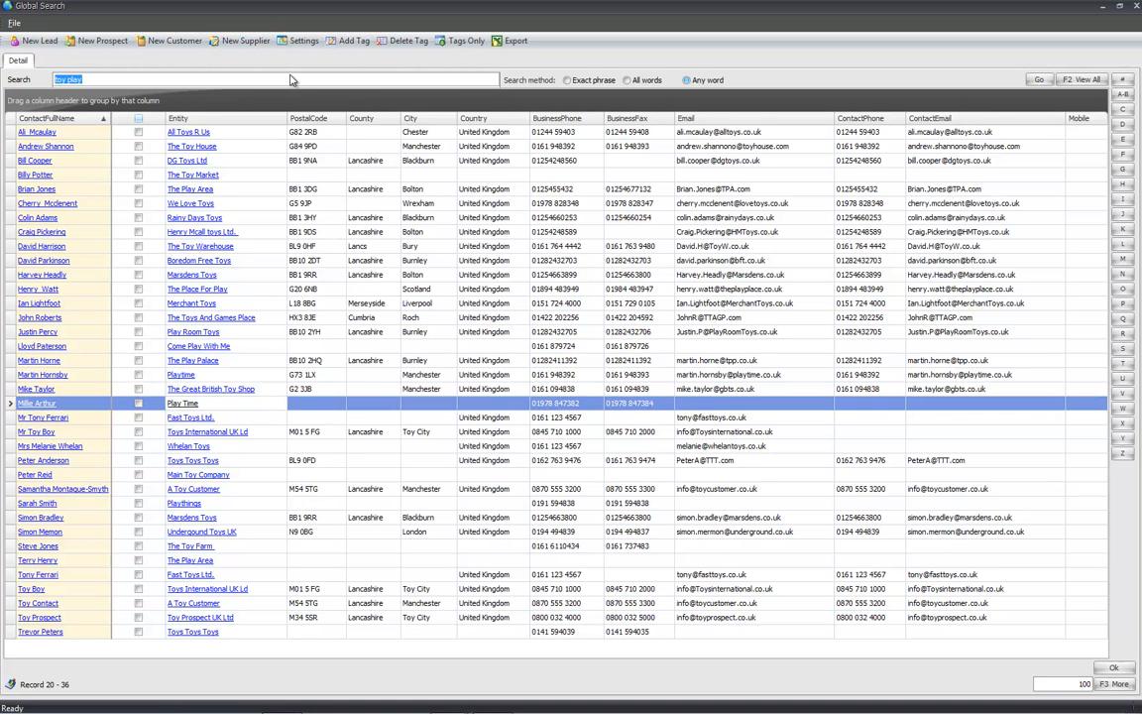
pyautogui.write('toy')
pyautogui.press('Return')
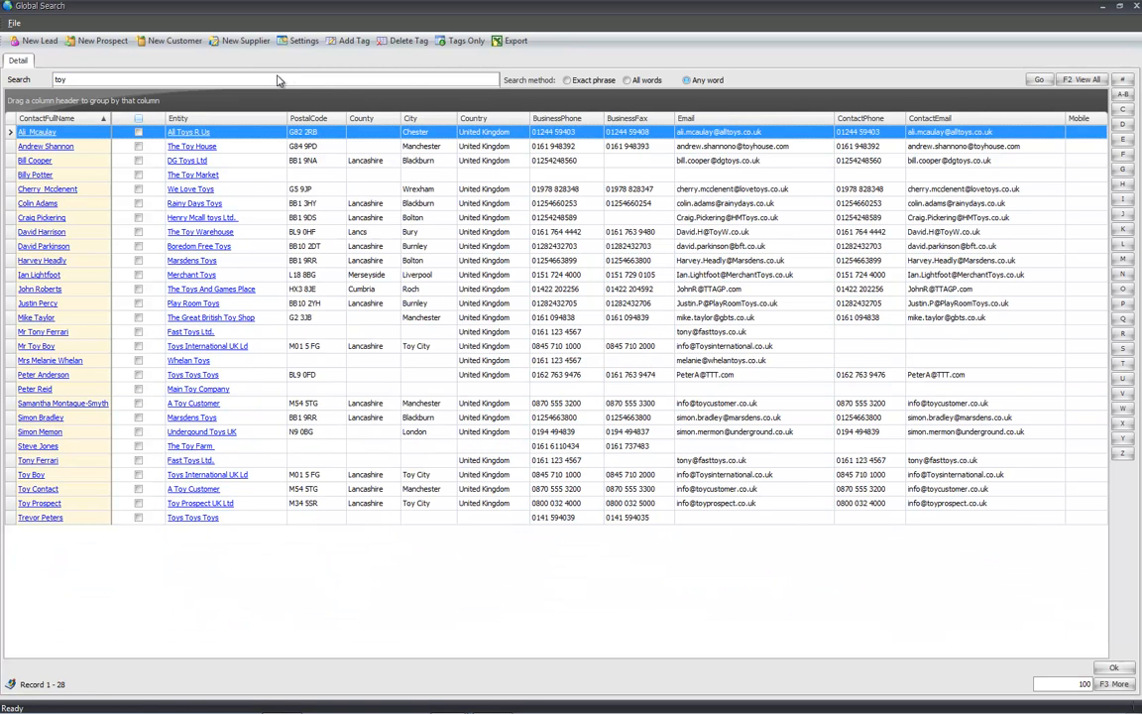
# - Create a new tag 'tag 4' and apply it to all 28 toy results
pyautogui.click(349, 41)
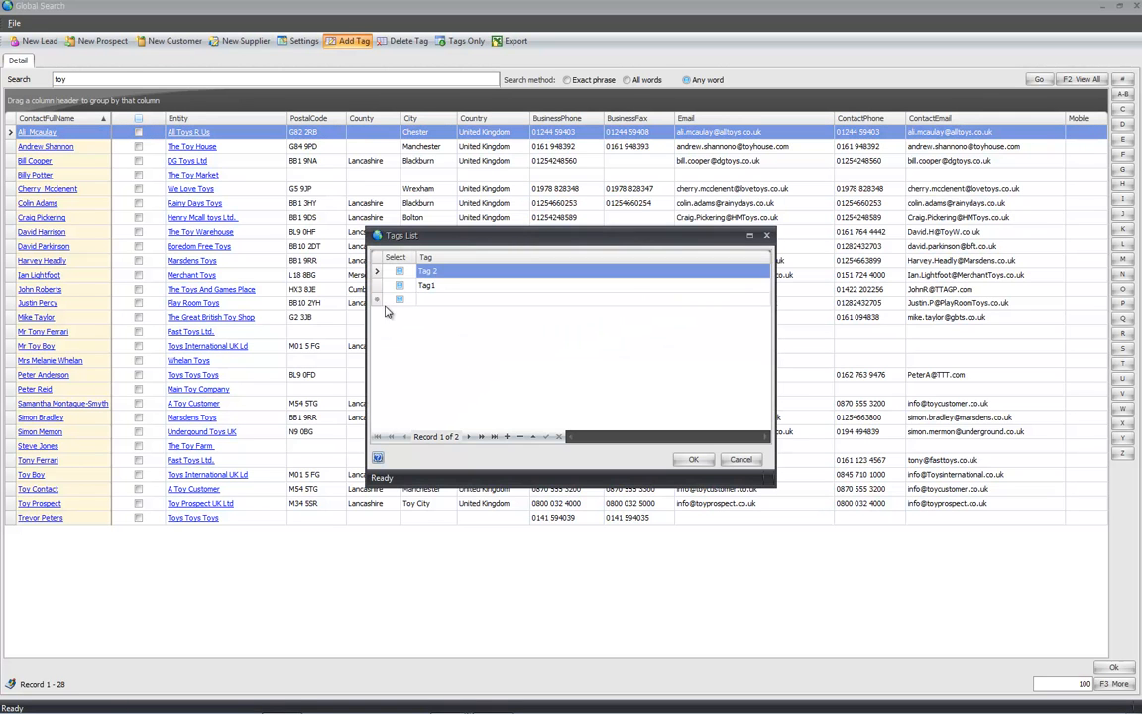
pyautogui.click(429, 298)
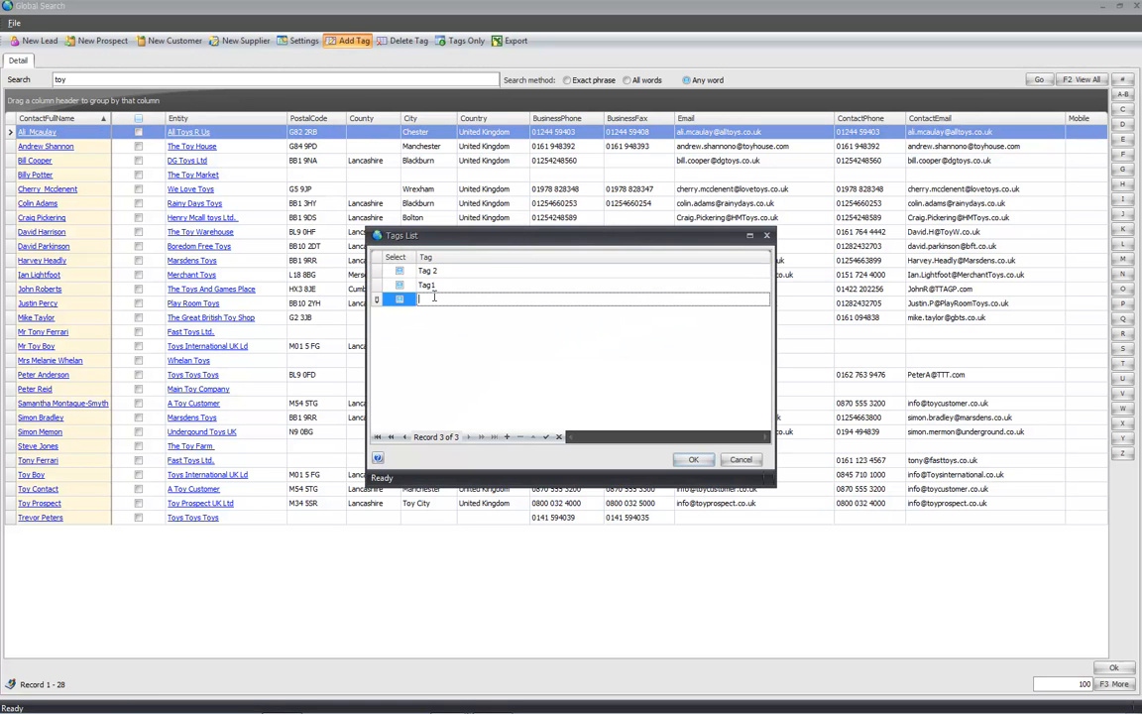
pyautogui.write('tag 4')
pyautogui.click(398, 299)
pyautogui.click(693, 461)
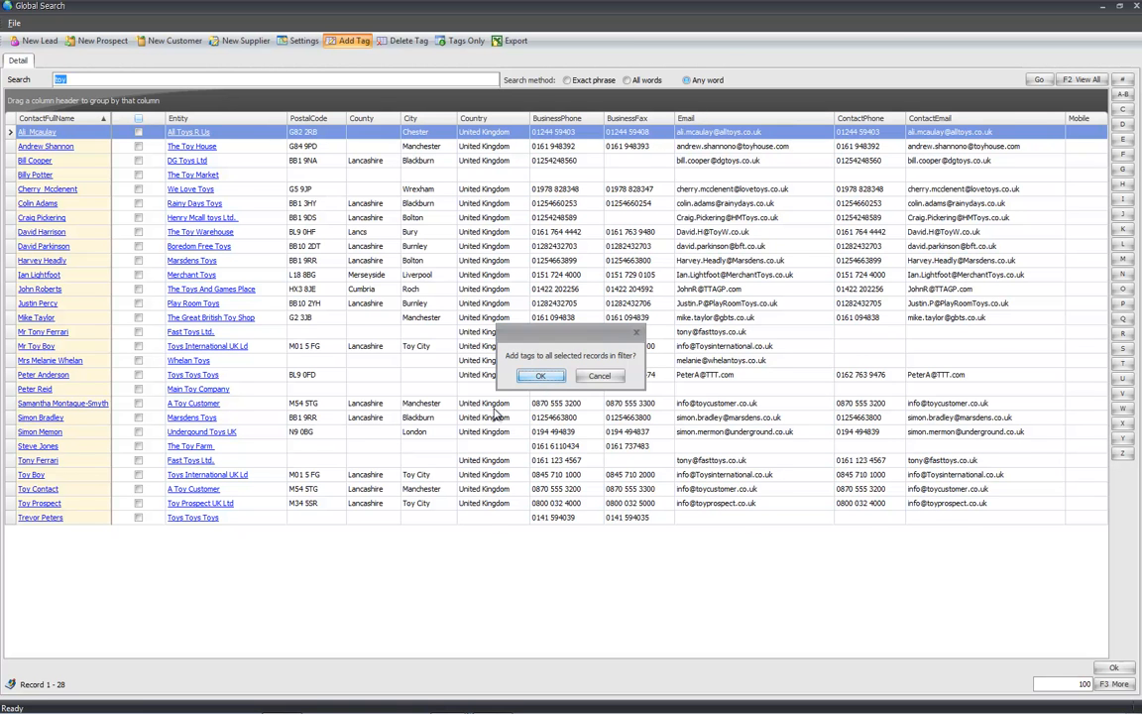
pyautogui.click(541, 377)
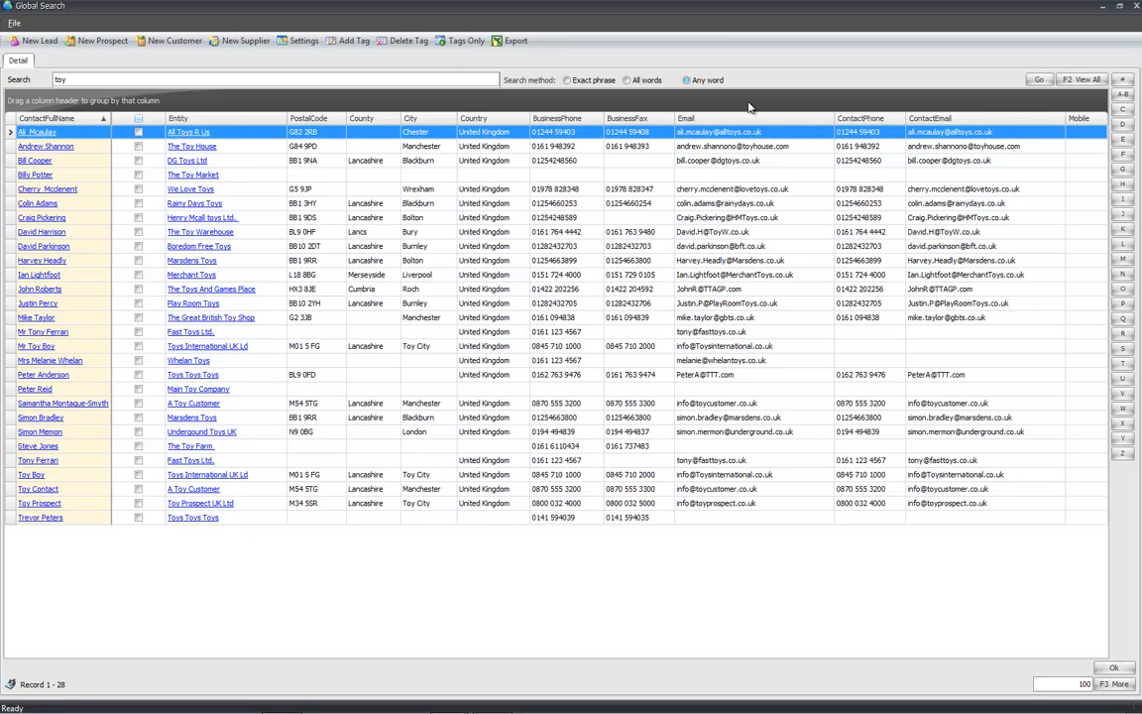
# - Export the toy search results to Excel as 'test' and open the exported file
pyautogui.click(509, 41)
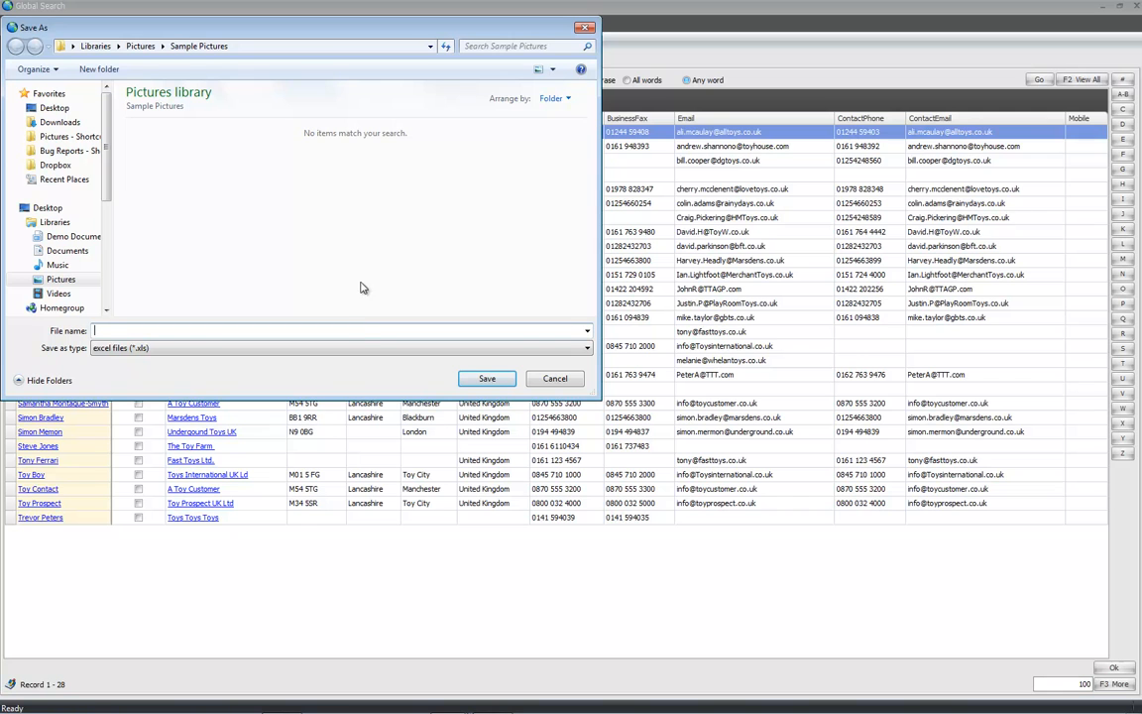
pyautogui.press('Return')
pyautogui.click(580, 440)
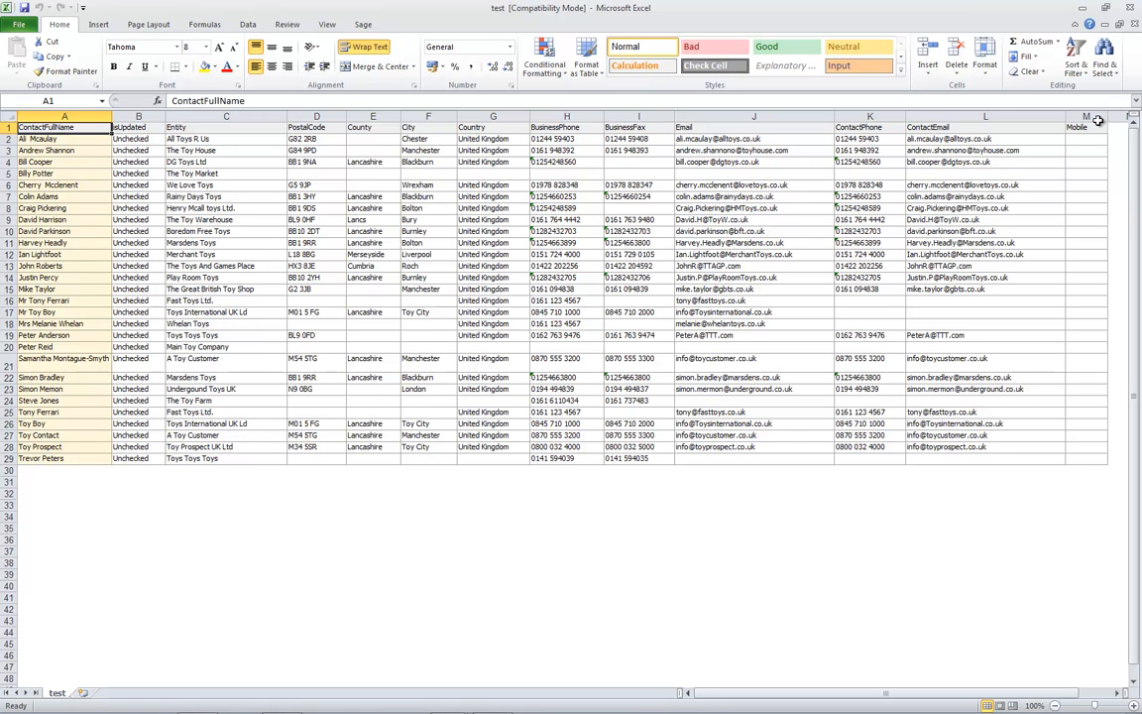
# - Close the exported test workbook in Excel after reviewing its 28 contact rows
pyautogui.click(1135, 10)
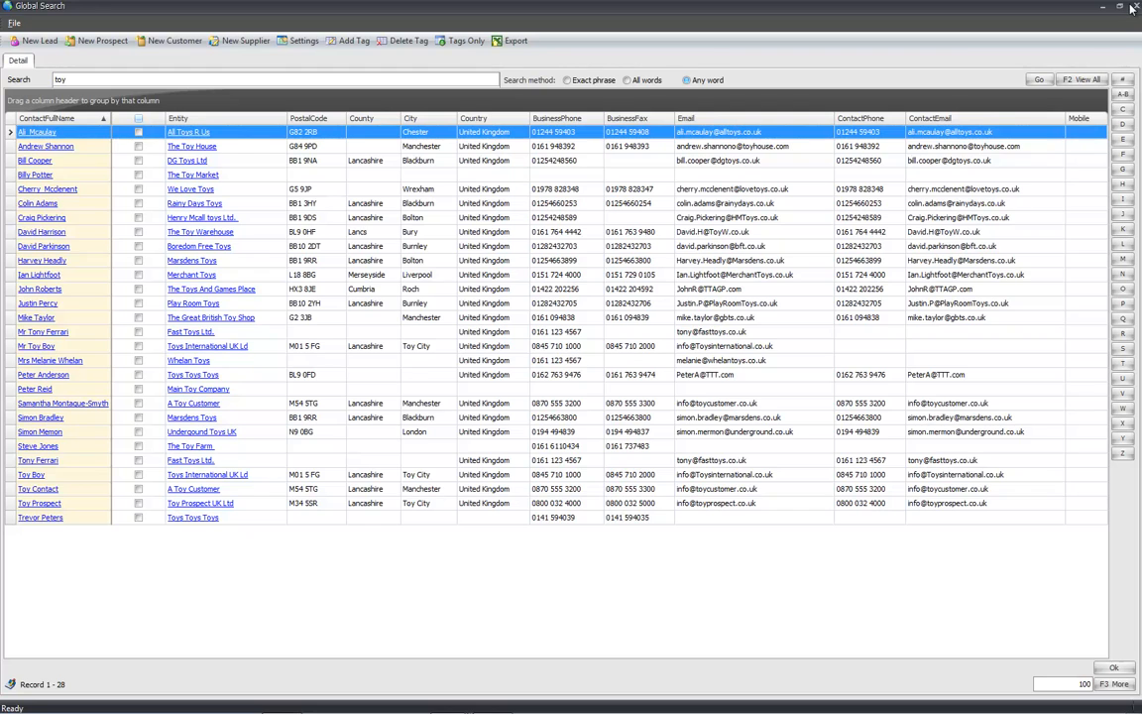
# - Close Global Search and view CRM dashboard preferences with Use Gross Revenue(Sales) selected
pyautogui.click(1130, 8)
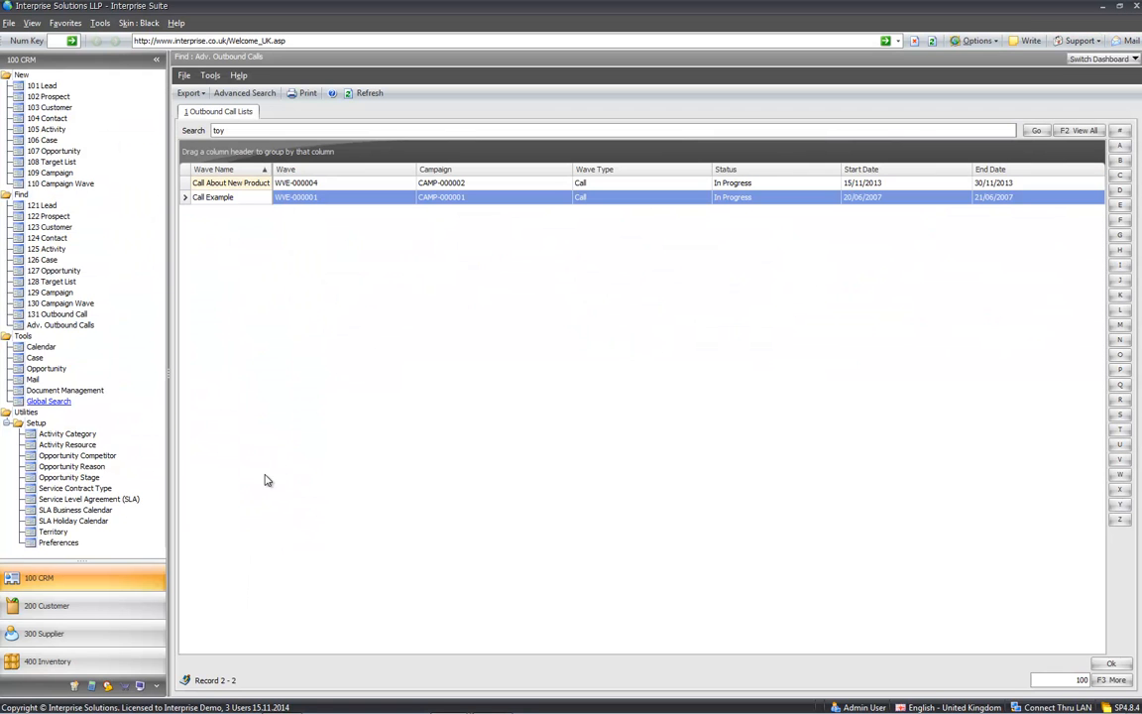
pyautogui.click(52, 543)
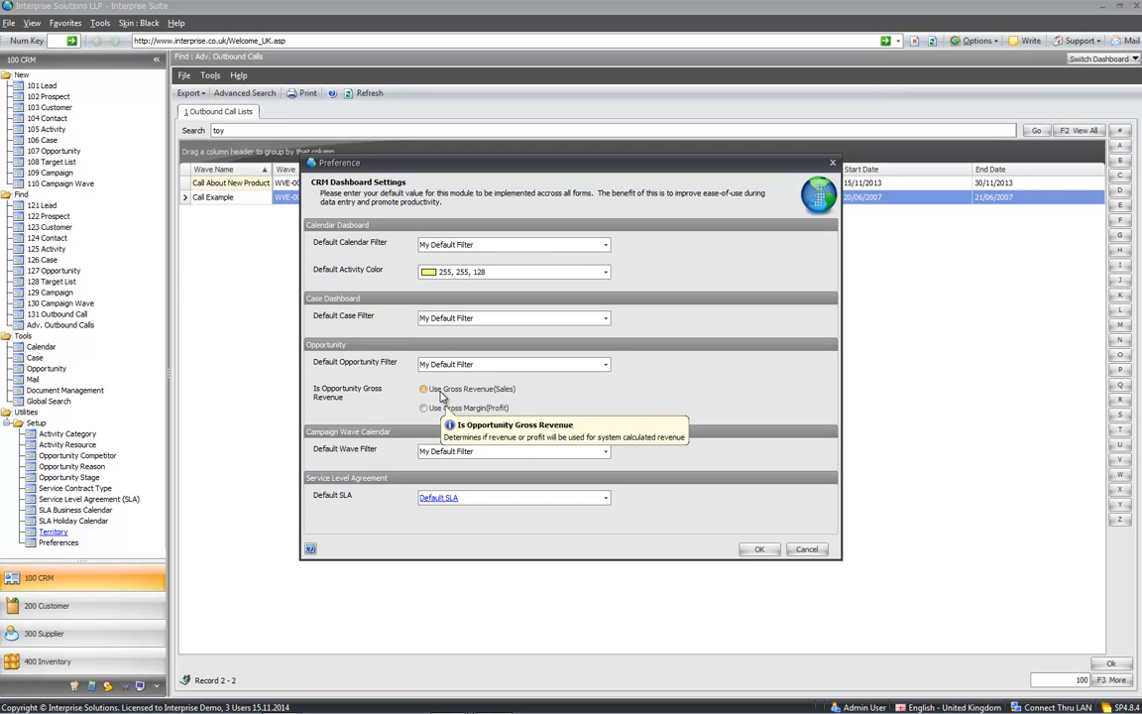
pyautogui.click(442, 395)
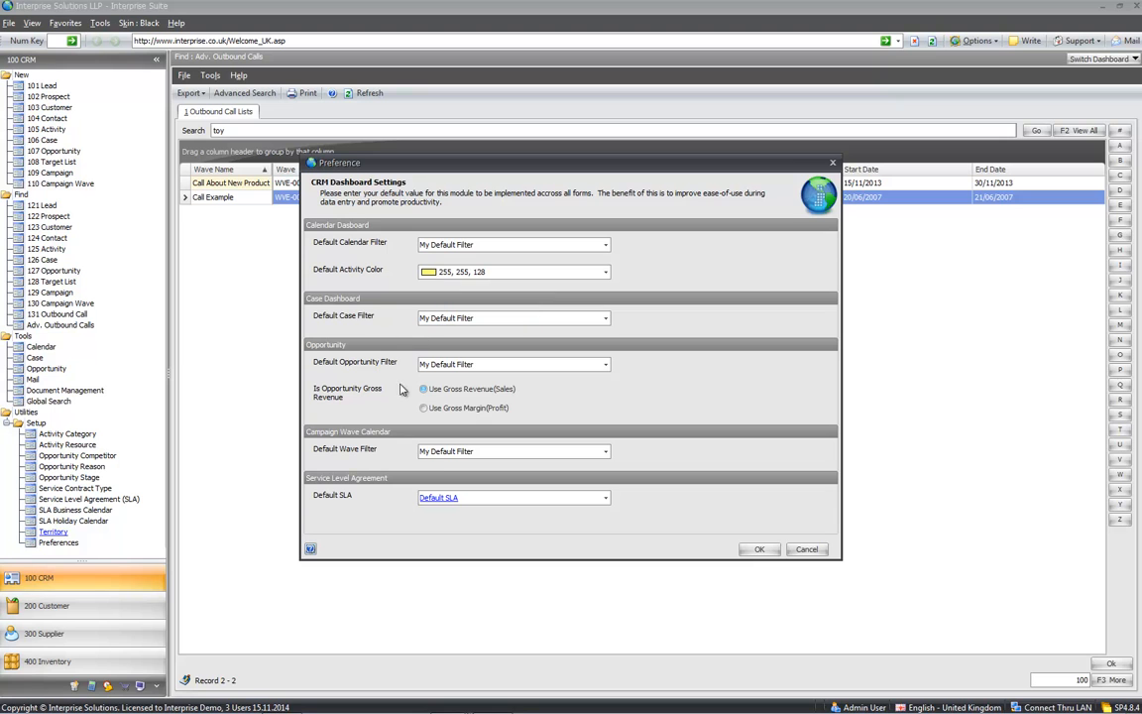
pyautogui.click(808, 550)
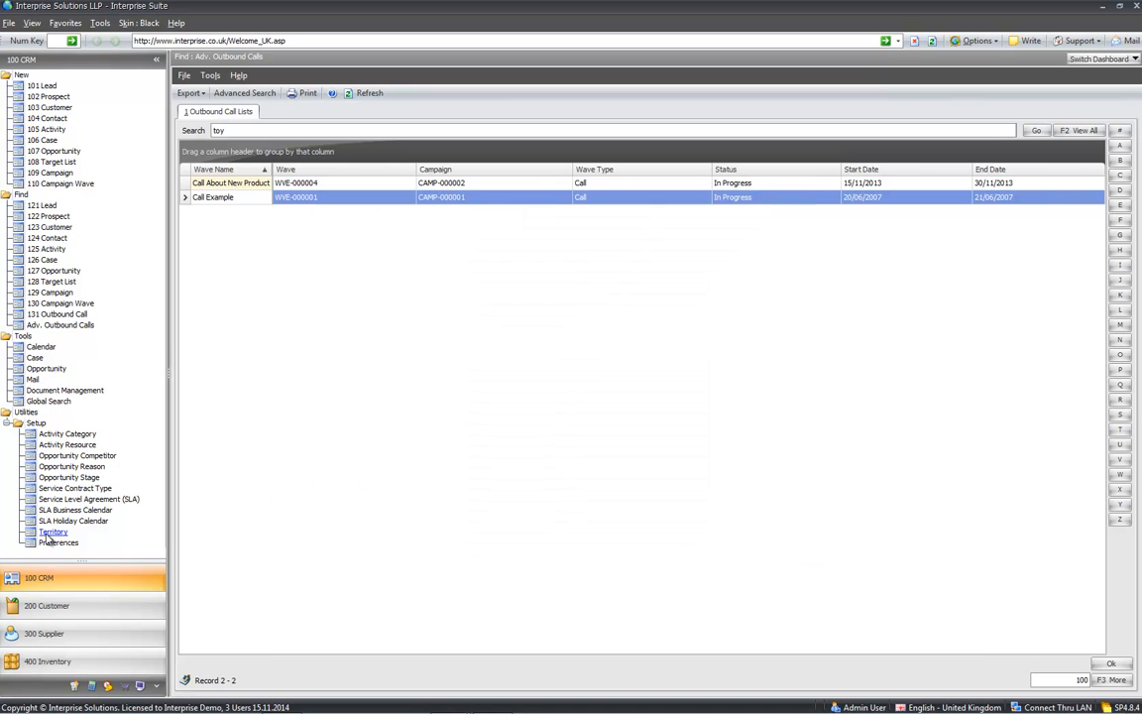
# - Review the Opportunity Stage list and the Opportunity Competitor details, closing each
pyautogui.click(44, 479)
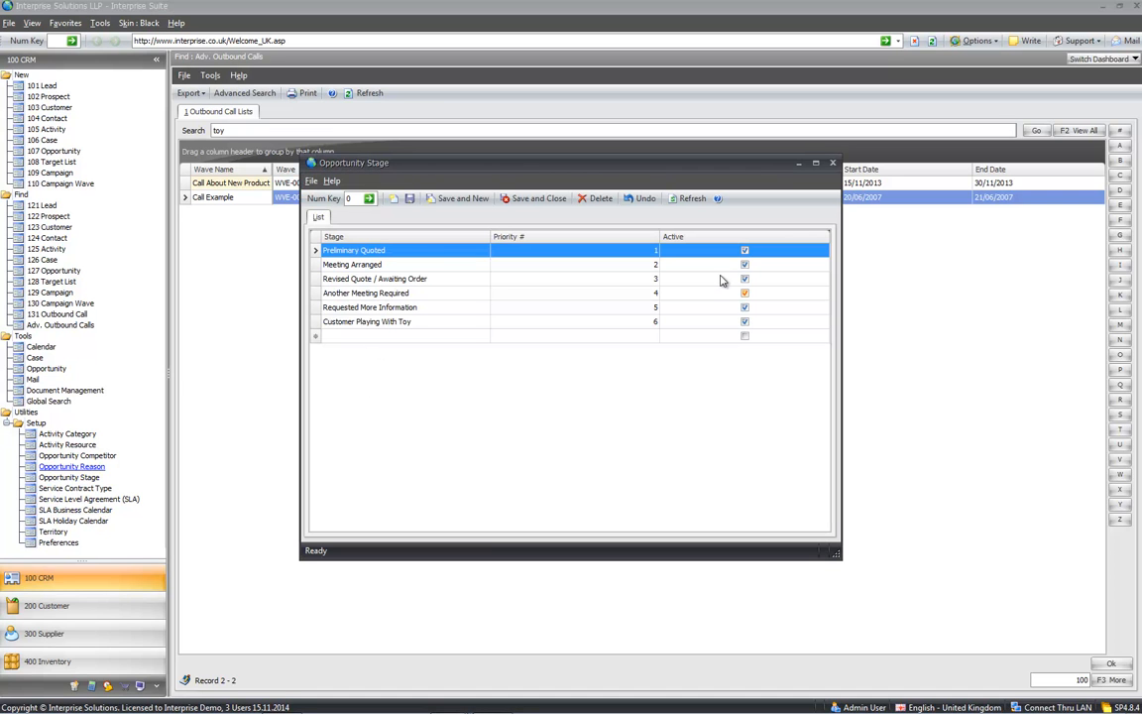
pyautogui.click(831, 163)
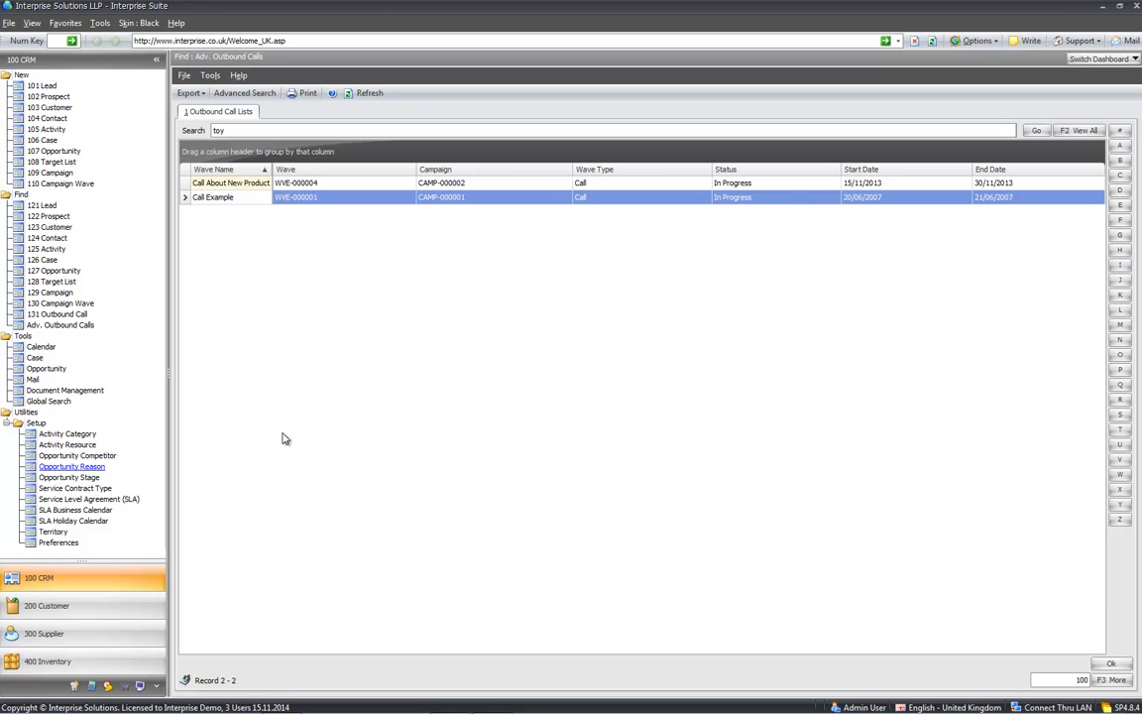
pyautogui.click(59, 456)
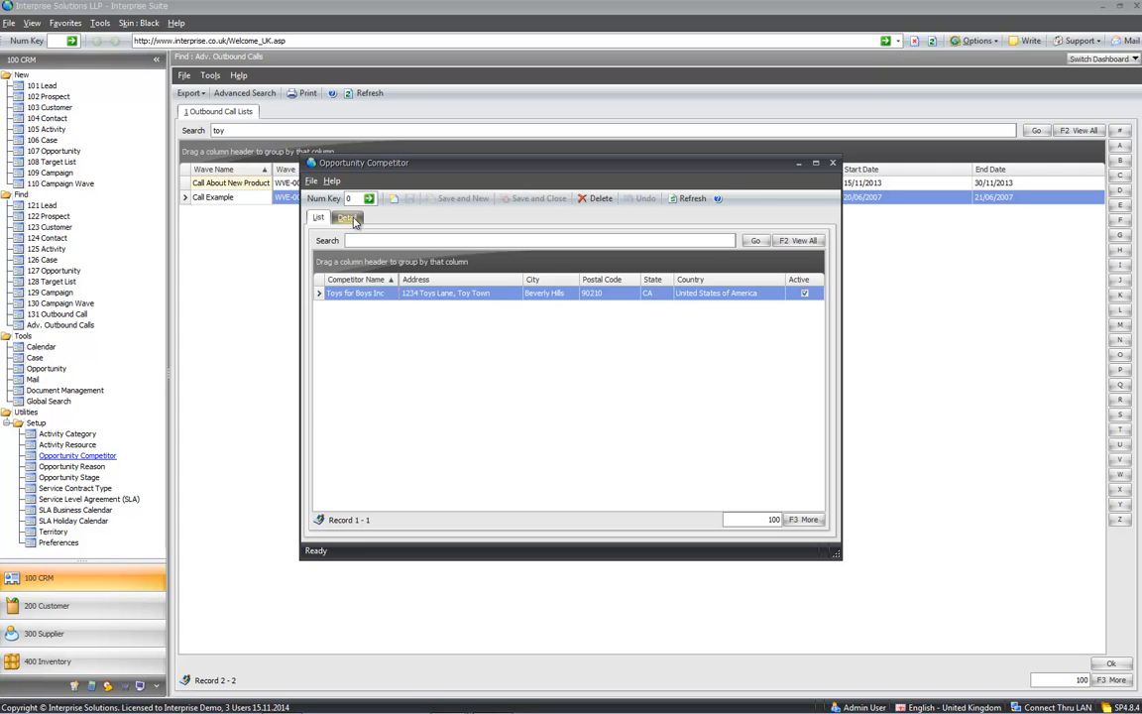
pyautogui.click(349, 218)
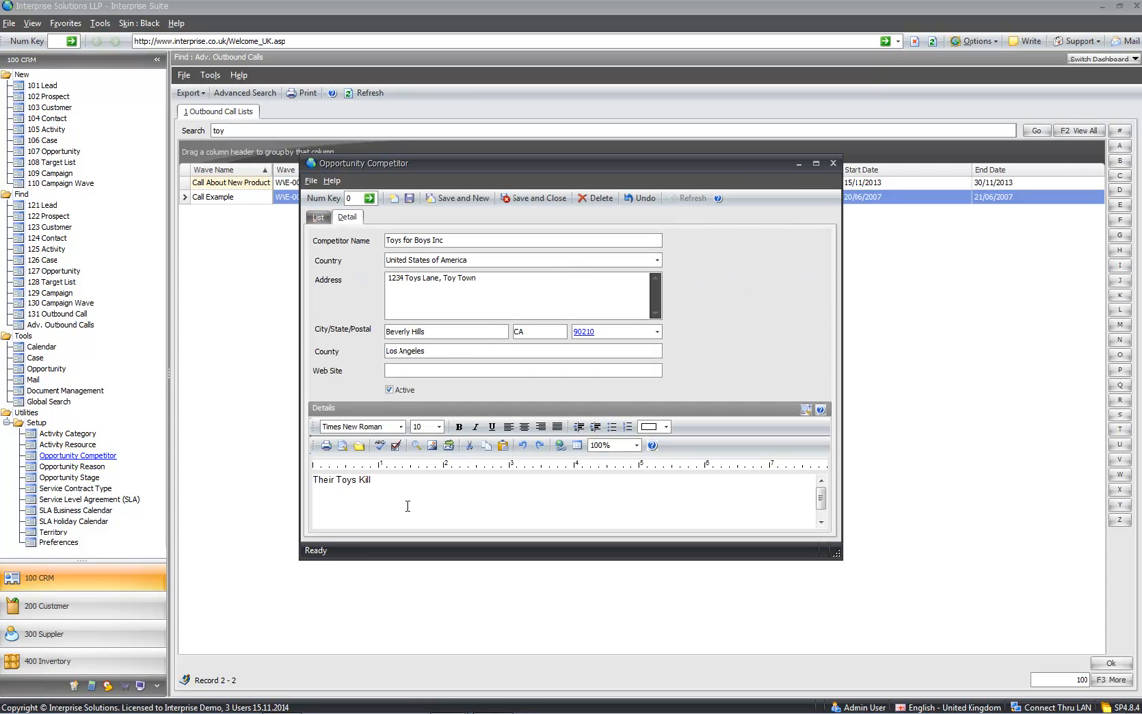
pyautogui.click(832, 165)
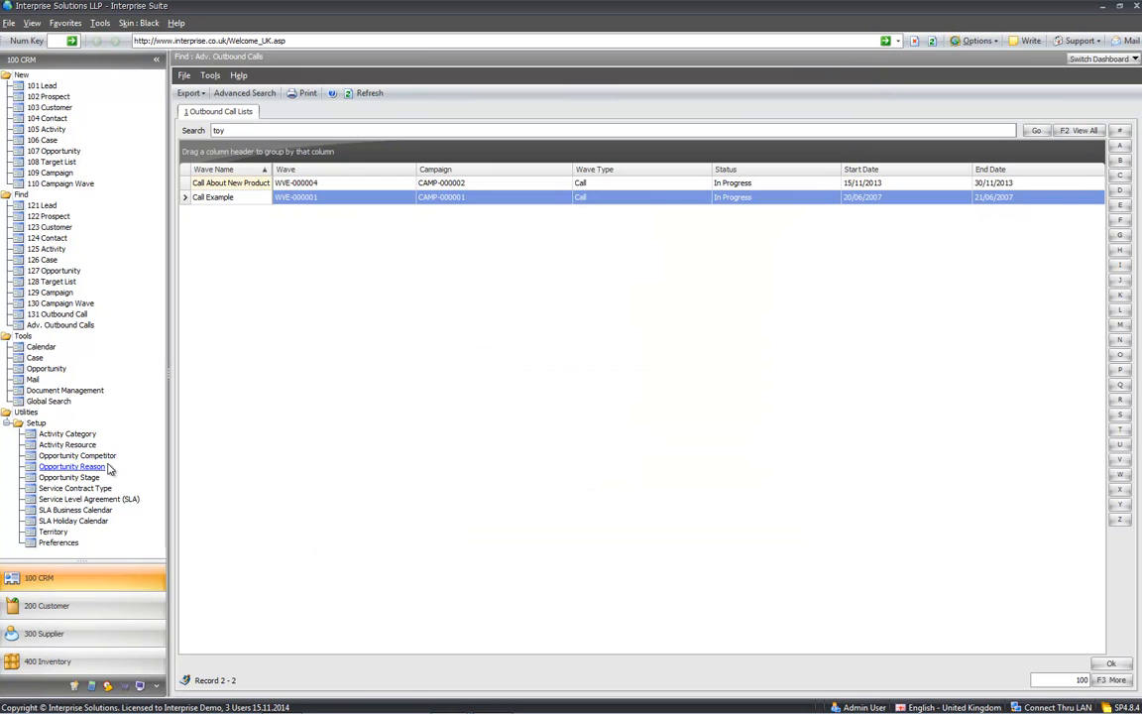
# - Review the Activity Resource and Activity Category lists, then switch the dashboard to Calendar
pyautogui.click(103, 446)
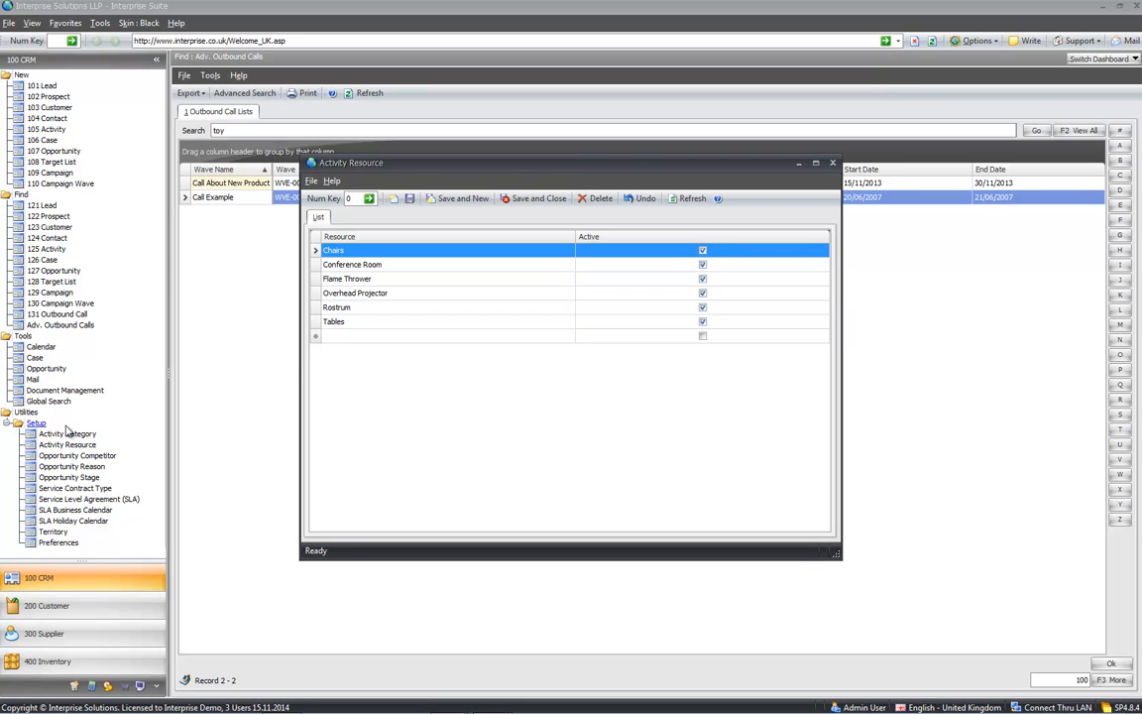
pyautogui.click(832, 163)
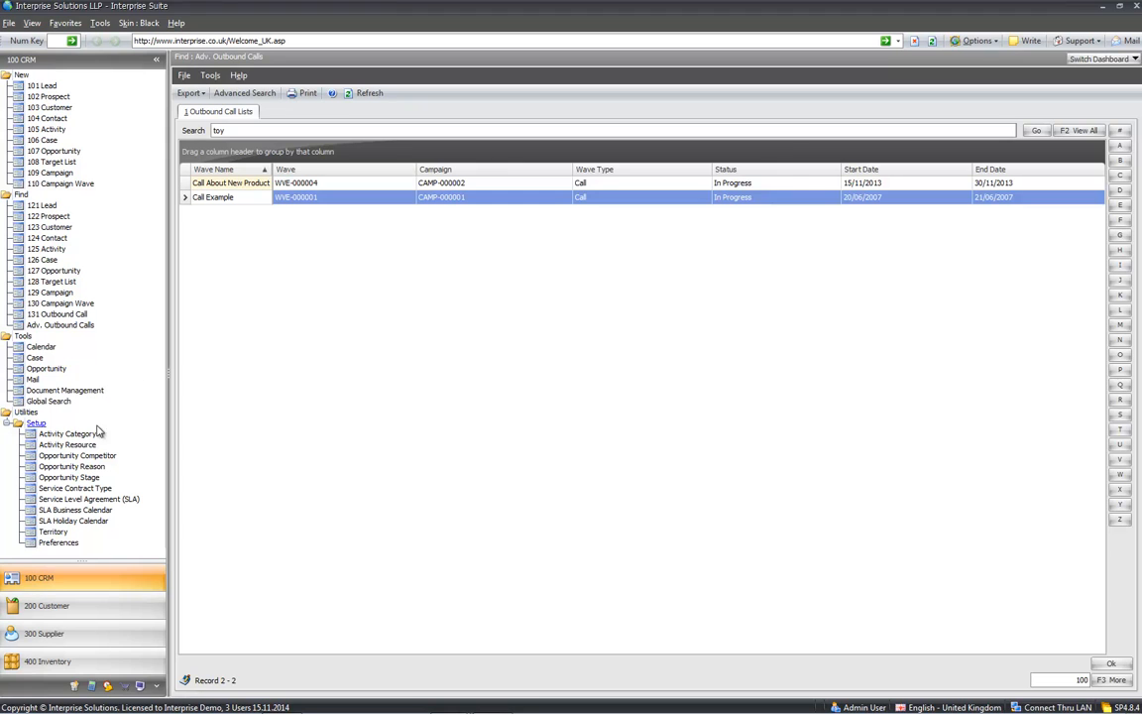
pyautogui.click(67, 434)
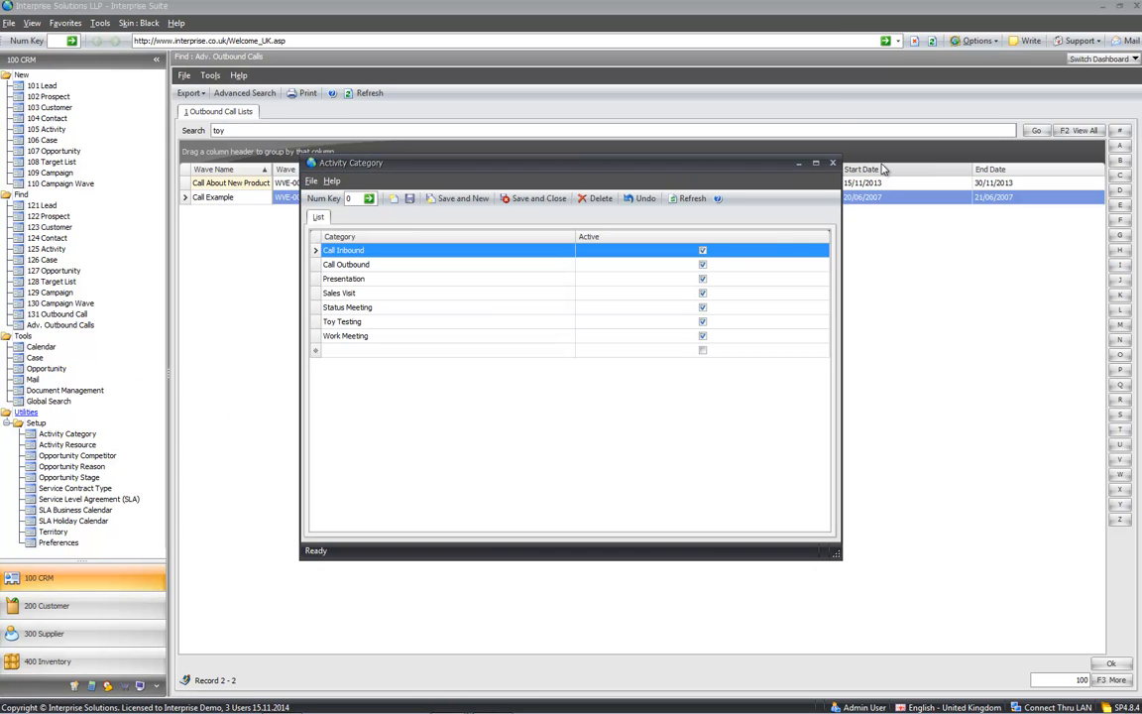
pyautogui.click(830, 163)
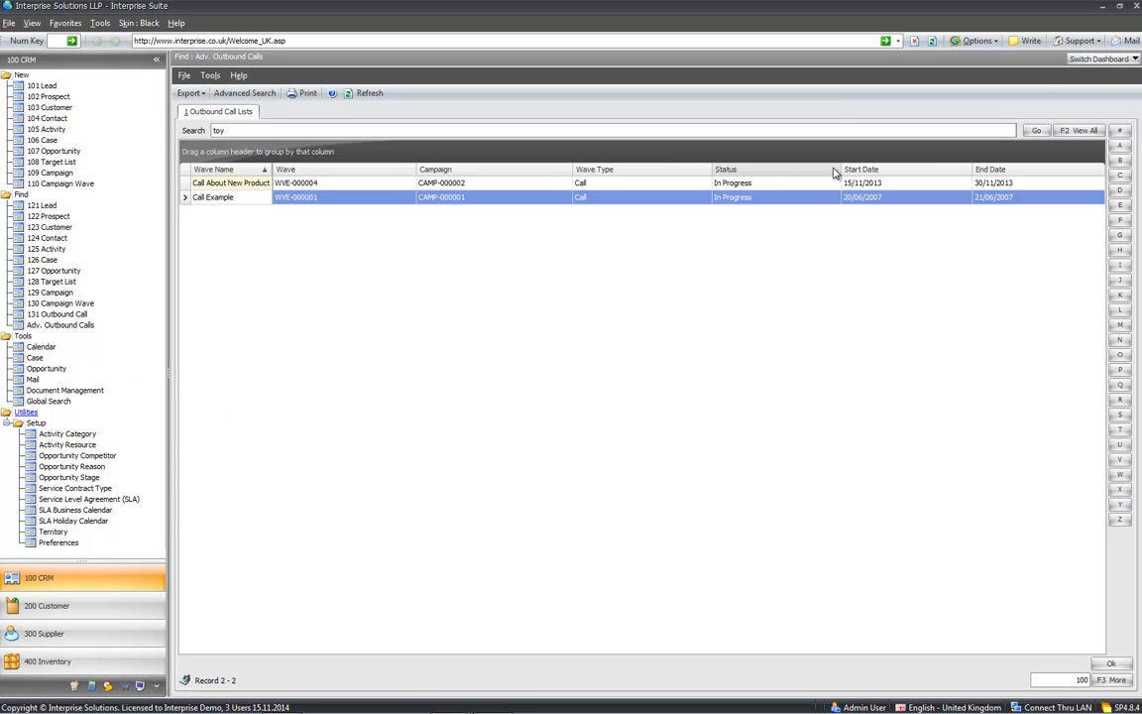
pyautogui.click(1115, 59)
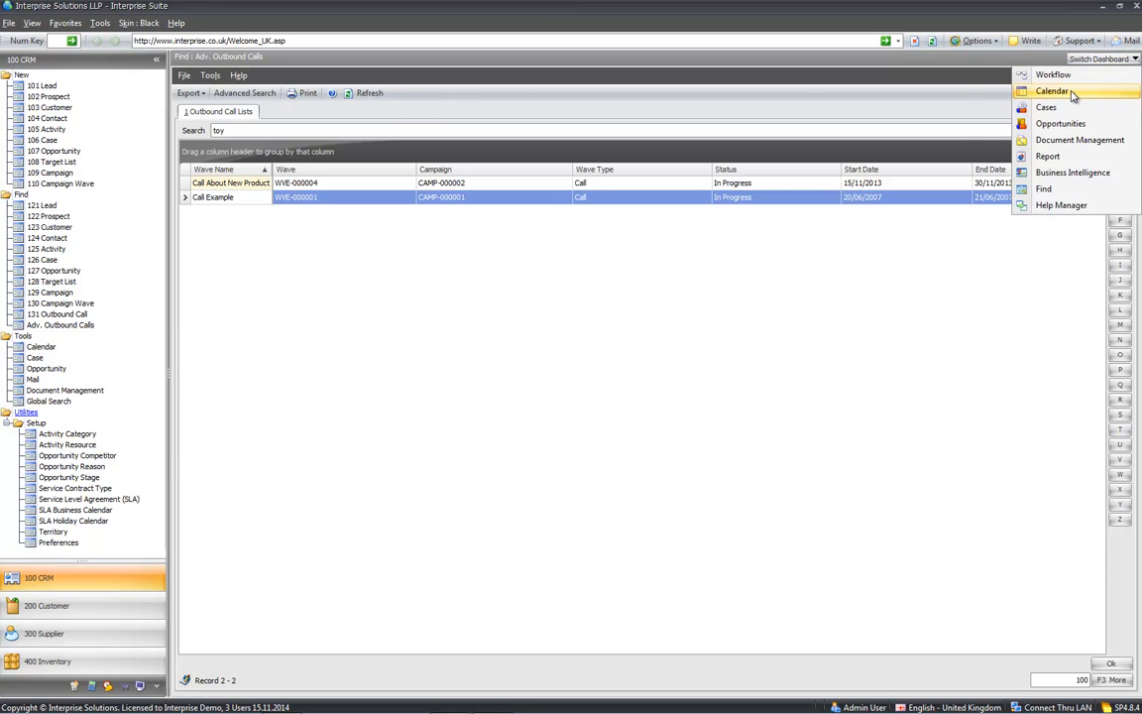
pyautogui.click(1075, 92)
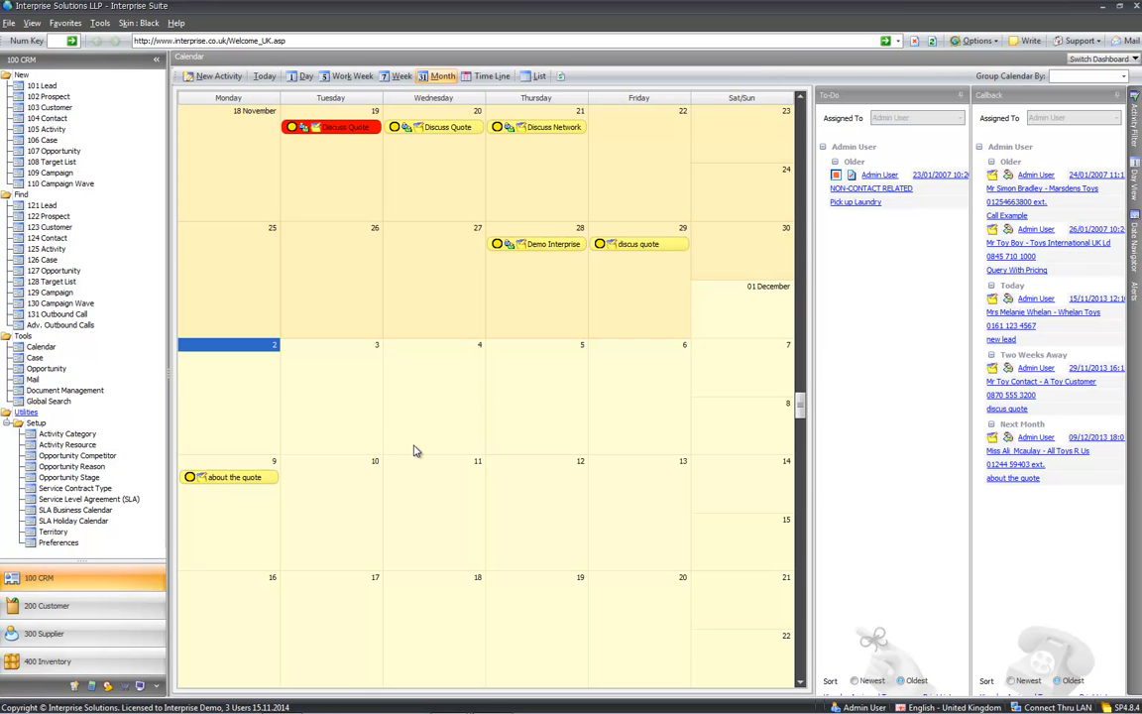